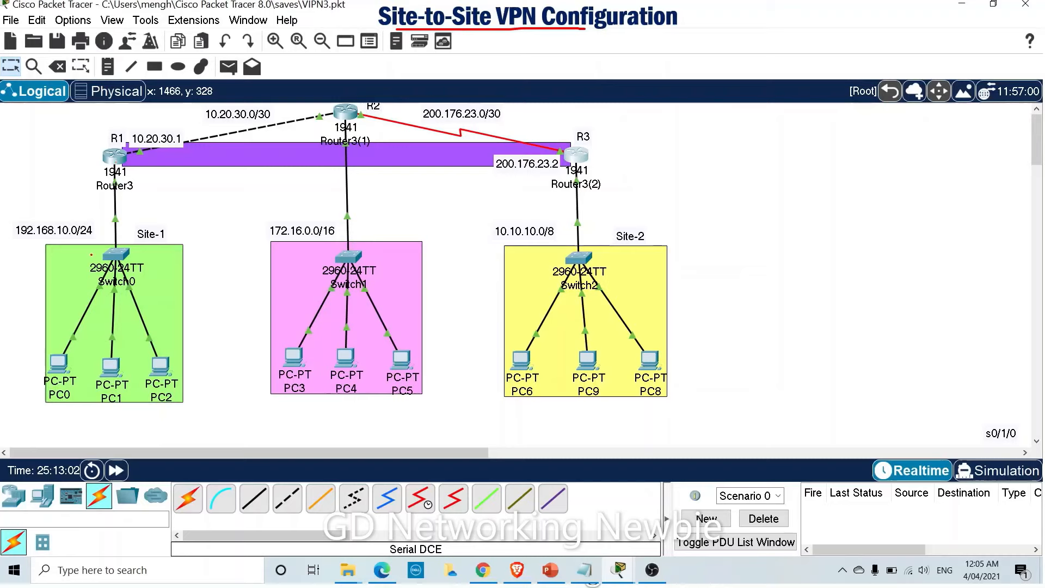
Draw red arrows, underlines and ticks marking Site-1, Site-2, R1 and R3.
mouse_move(21, 254)
left_mouse_down()
mouse_move(44, 269)
mouse_move(32, 274)
left_mouse_up()
mouse_move(141, 240)
left_mouse_down()
mouse_move(170, 242)
mouse_move(132, 243)
left_mouse_up()
mouse_move(612, 243)
left_mouse_down()
mouse_move(656, 243)
mouse_move(622, 220)
mouse_move(608, 240)
left_mouse_up()
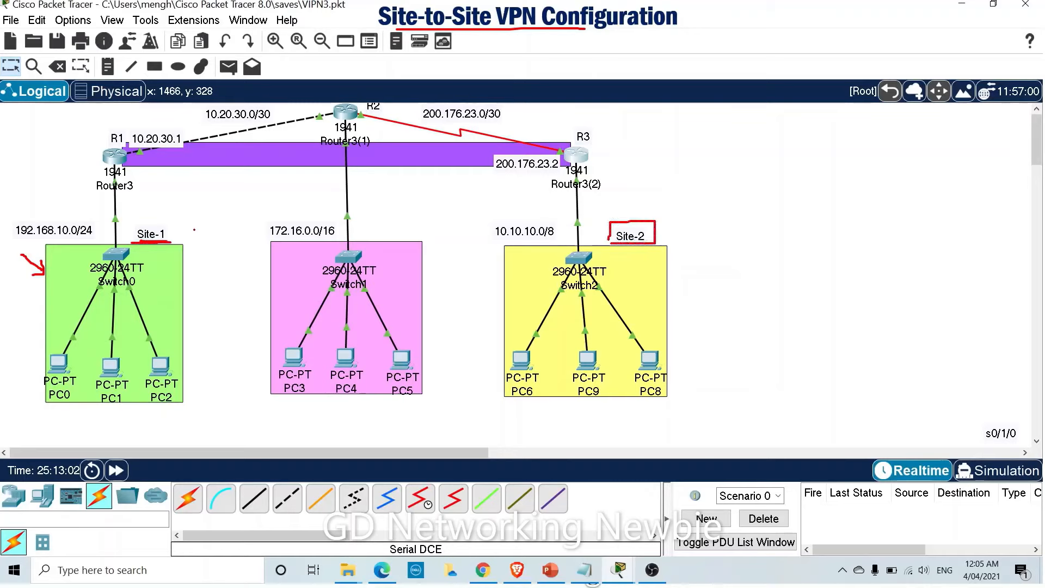
mouse_move(134, 237)
left_mouse_down()
mouse_move(135, 227)
mouse_move(181, 233)
left_mouse_up()
mouse_move(96, 149)
left_mouse_down()
mouse_move(107, 156)
mouse_move(140, 116)
left_mouse_up()
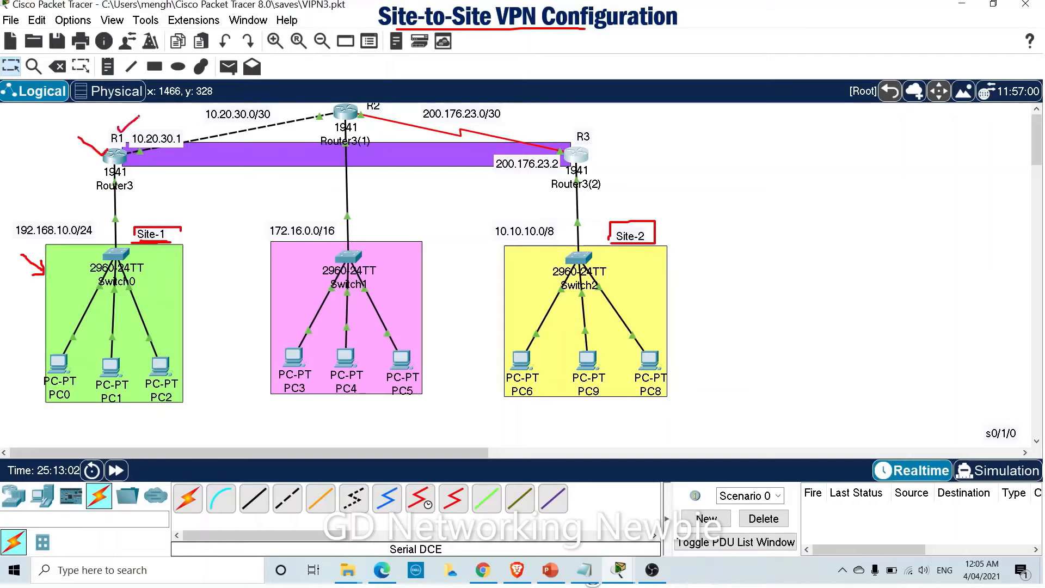
left_click_drag(578, 129, 596, 106)
Add red marks beside R1, R2 and R3 showing traffic heading from R1 toward R3.
left_click_drag(560, 155, 559, 156)
left_click_drag(365, 121, 376, 113)
mouse_move(134, 166)
left_mouse_down()
mouse_move(146, 190)
mouse_move(134, 170)
mouse_move(144, 173)
left_mouse_up()
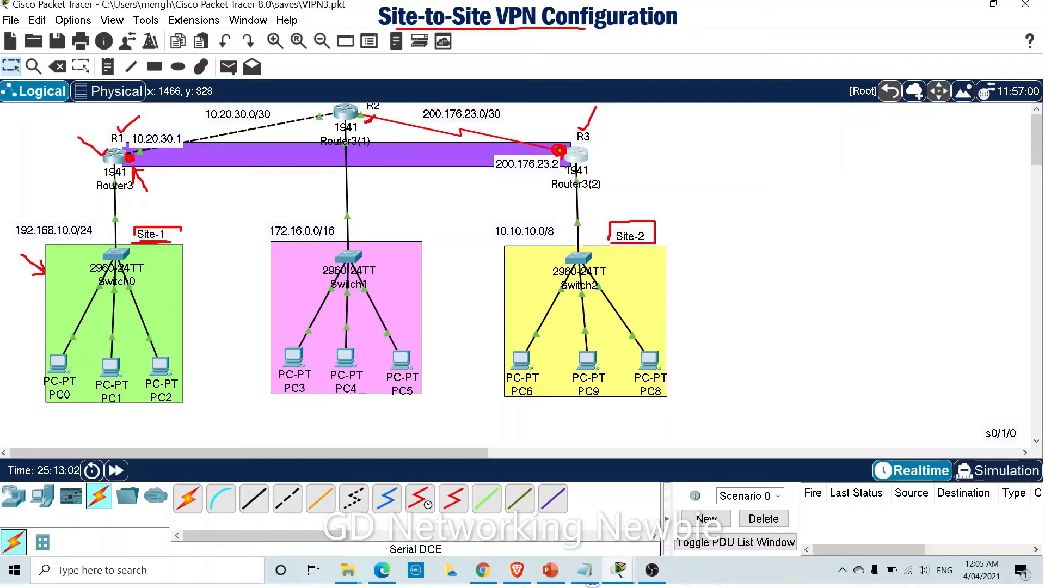
mouse_move(534, 204)
left_mouse_down()
mouse_move(570, 161)
mouse_move(564, 184)
left_mouse_up()
mouse_move(555, 145)
left_mouse_down()
mouse_move(535, 141)
mouse_move(543, 132)
left_mouse_up()
left_click_drag(143, 162, 158, 161)
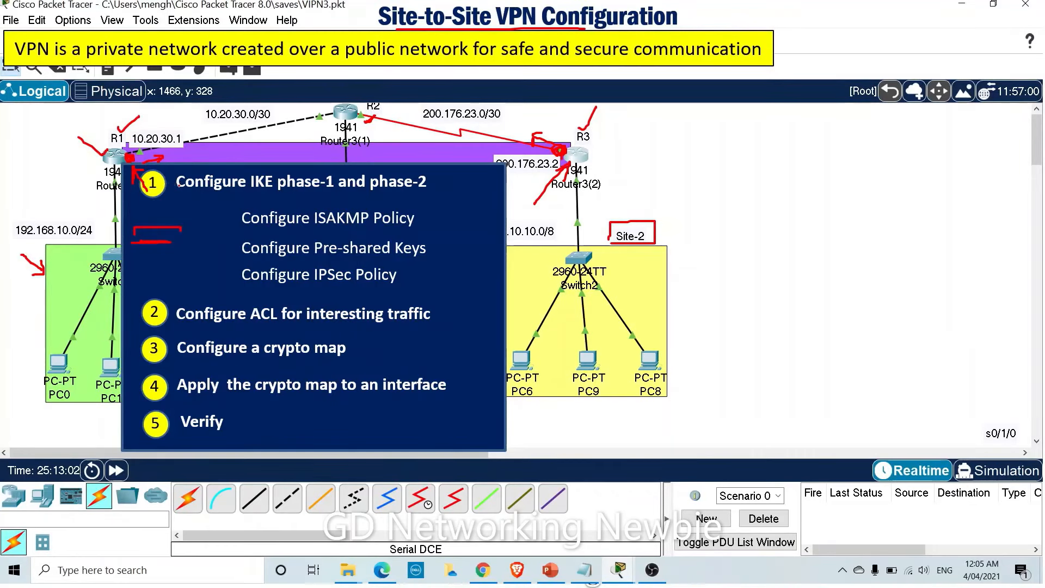
left_click_drag(169, 179, 185, 167)
left_click_drag(306, 195, 419, 194)
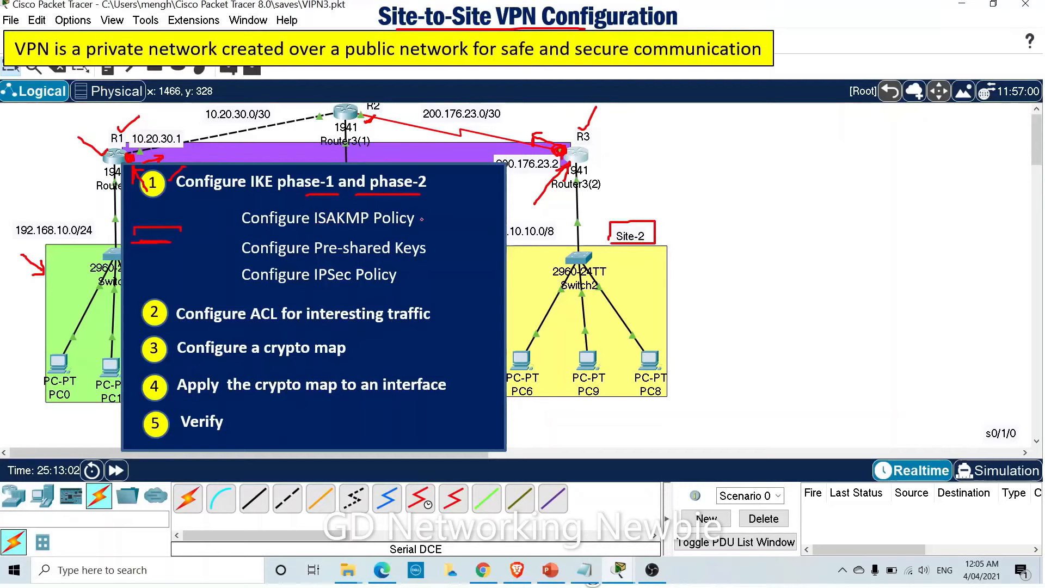
mouse_move(422, 219)
left_mouse_down()
mouse_move(436, 208)
mouse_move(460, 234)
left_mouse_up()
left_click_drag(416, 277, 431, 269)
left_click_drag(189, 327, 269, 328)
left_click_drag(366, 328, 430, 325)
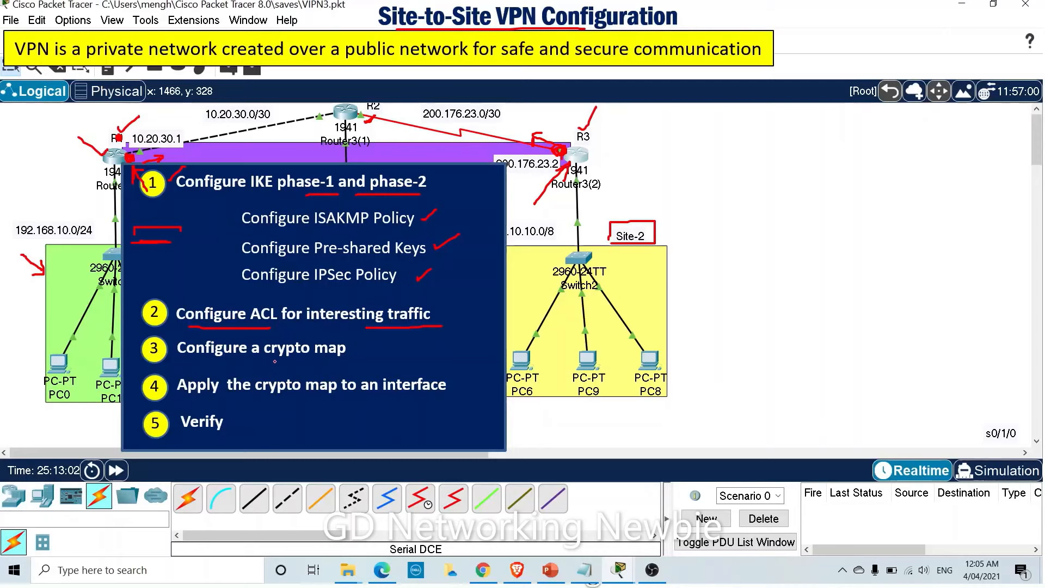
mouse_move(273, 362)
left_mouse_down()
mouse_move(461, 344)
mouse_move(478, 362)
mouse_move(452, 383)
mouse_move(468, 386)
left_mouse_up()
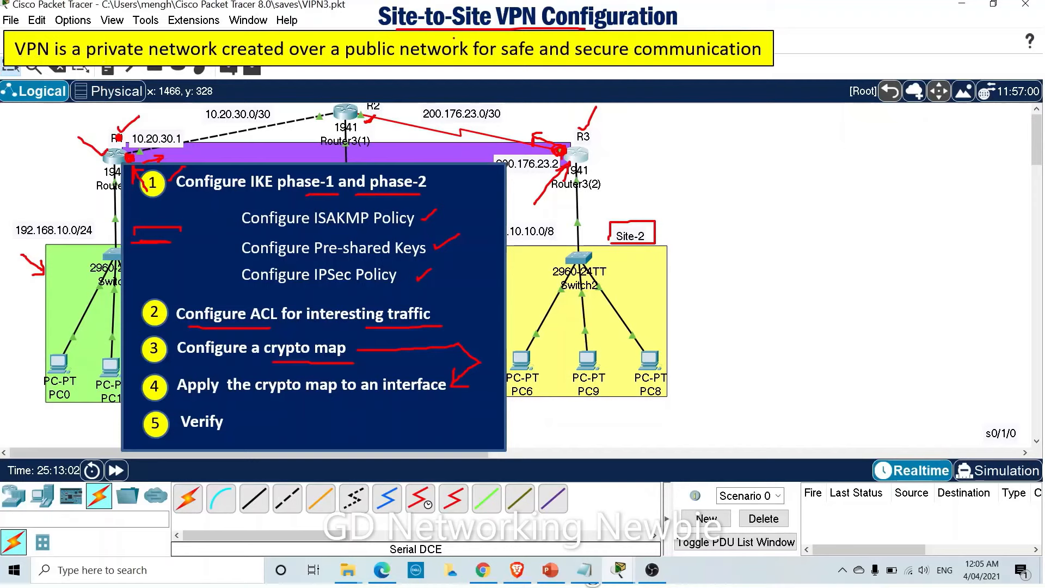
mouse_move(569, 149)
left_mouse_down()
mouse_move(569, 120)
mouse_move(589, 127)
left_mouse_up()
mouse_move(130, 365)
left_mouse_down()
mouse_move(130, 346)
mouse_move(142, 349)
left_mouse_up()
mouse_move(127, 365)
left_mouse_down()
mouse_move(126, 321)
mouse_move(137, 316)
left_mouse_up()
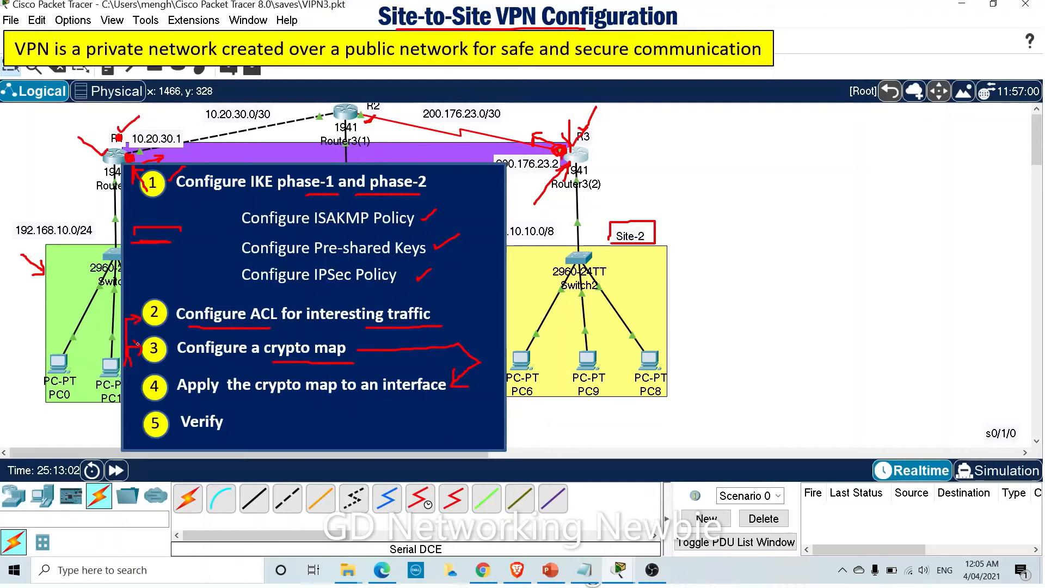
left_click_drag(134, 354, 131, 344)
mouse_move(230, 425)
left_mouse_down()
mouse_move(247, 412)
mouse_move(251, 420)
left_mouse_up()
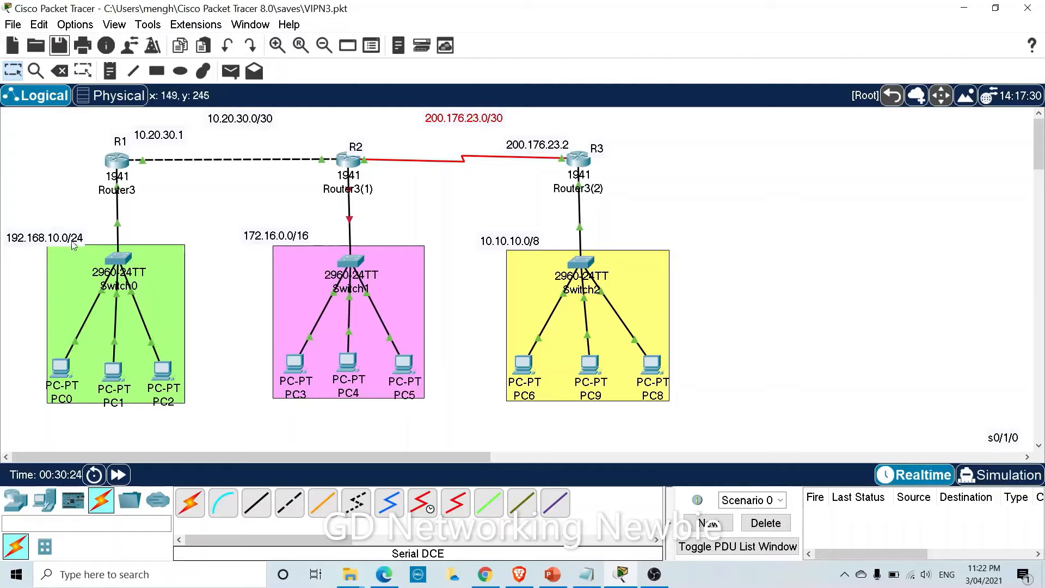
Move the 192.168.10.0/24 label up, nudge the green Switch0 area down, and shift the R3 label up-left.
left_click_drag(60, 238, 64, 229)
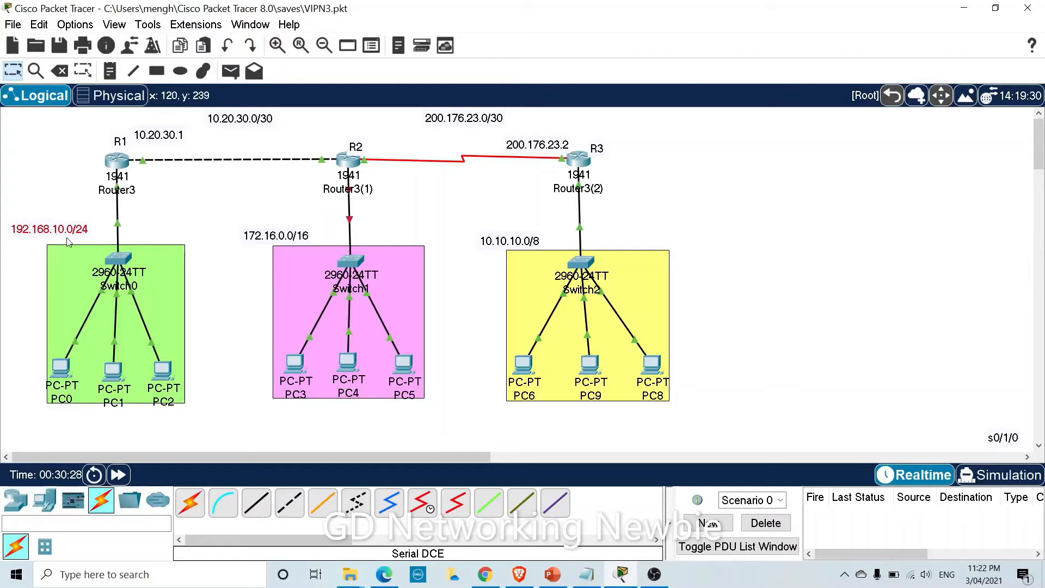
left_click(156, 279)
left_click_drag(158, 281, 158, 286)
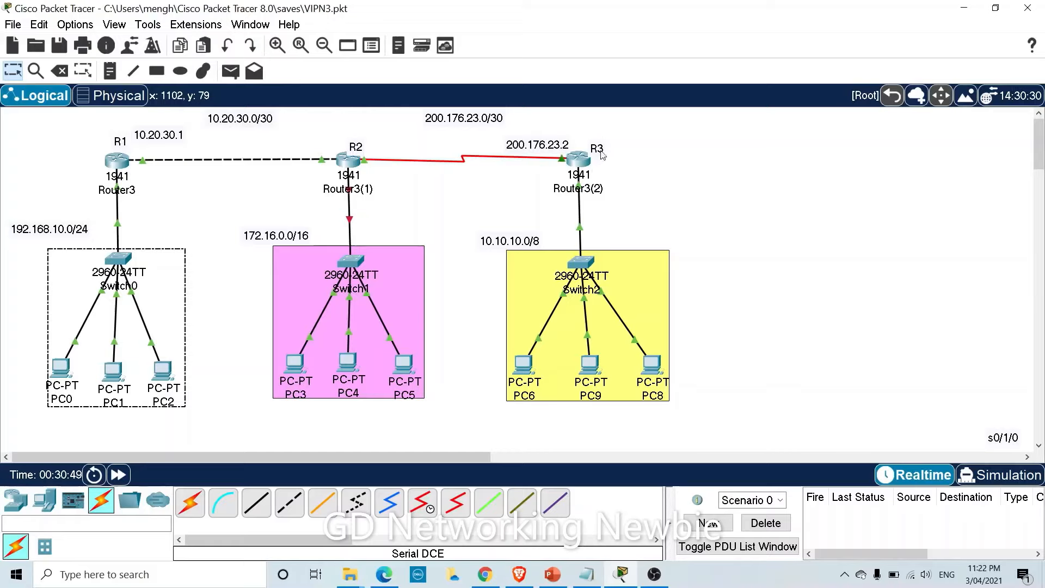
left_click(120, 143)
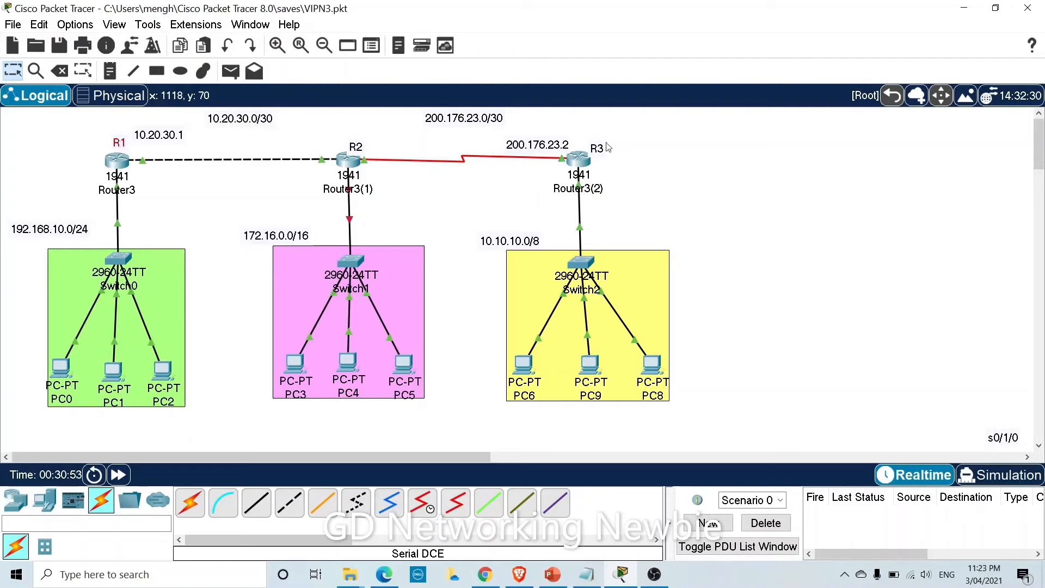
left_click_drag(601, 149, 597, 141)
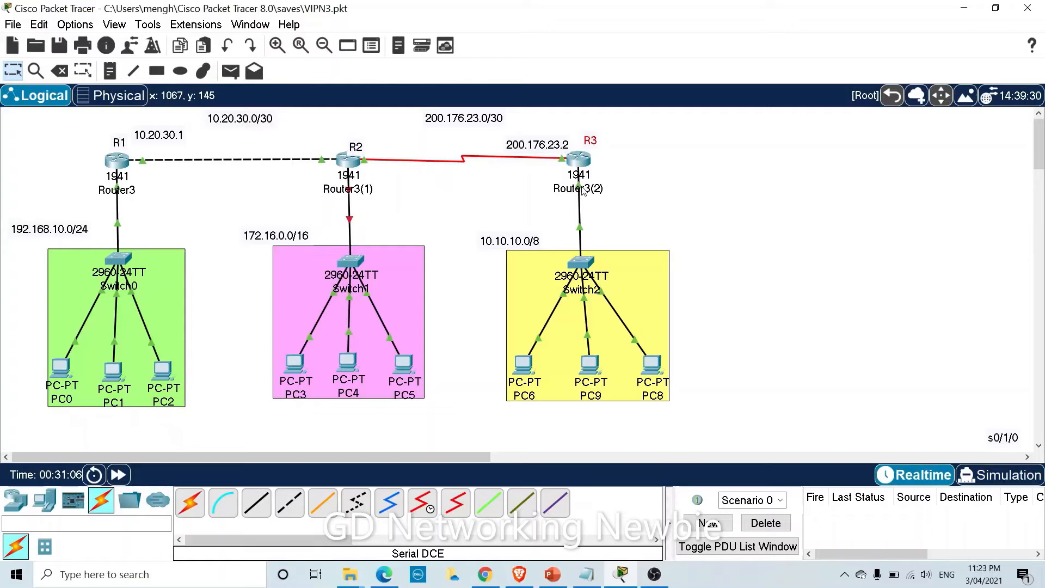
Draw a rectangle filled with purple #aa55ff stretching from R1 across to R3.
left_click(157, 73)
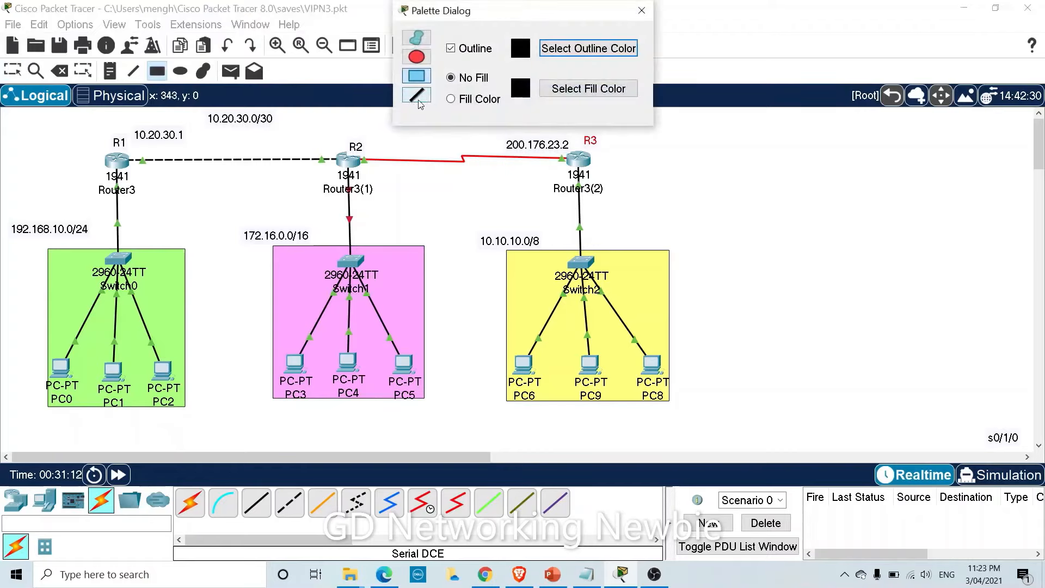
left_click(451, 99)
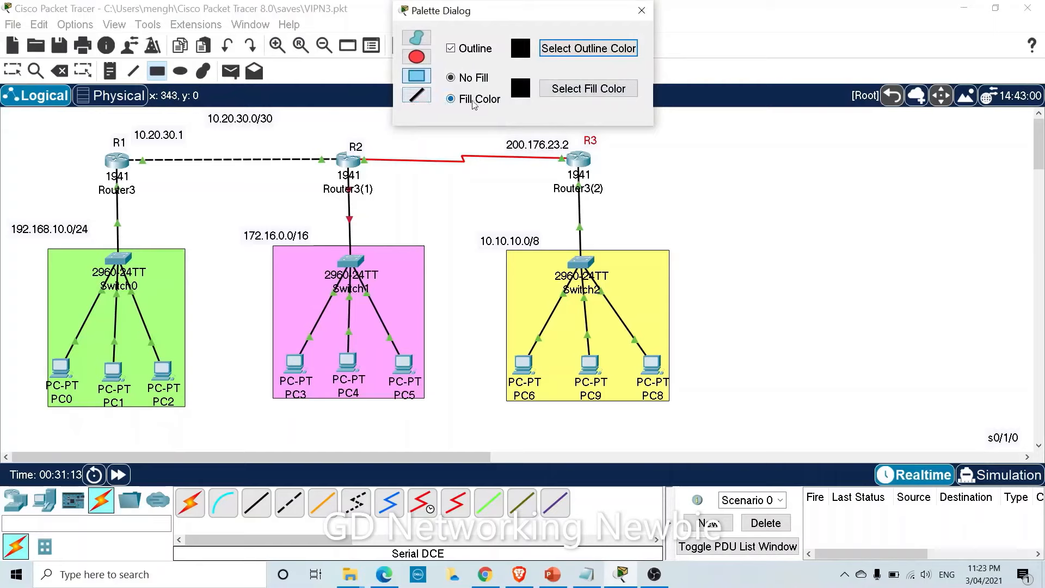
left_click(576, 97)
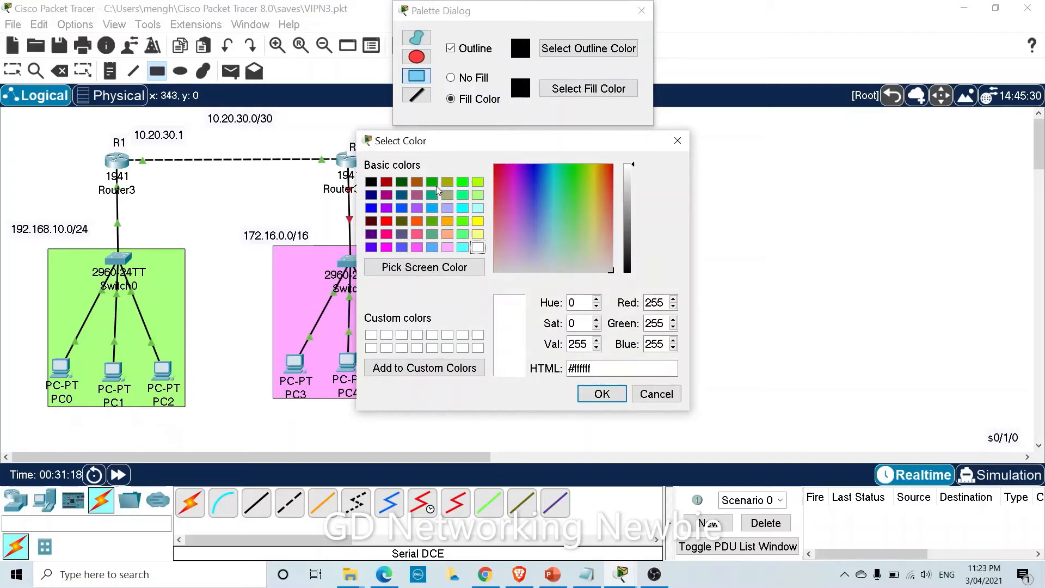
left_click(417, 208)
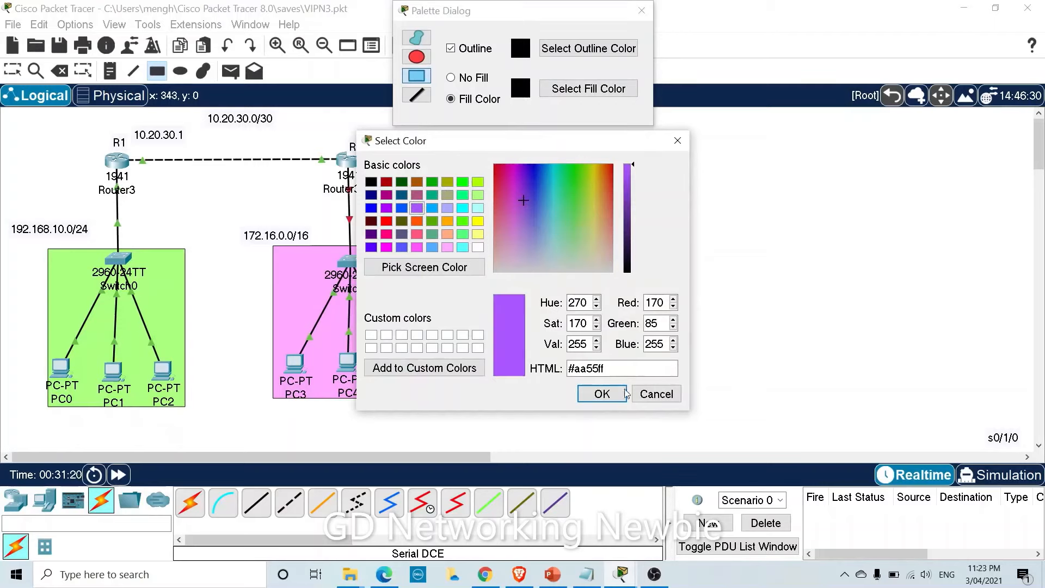
left_click(602, 393)
left_click(641, 10)
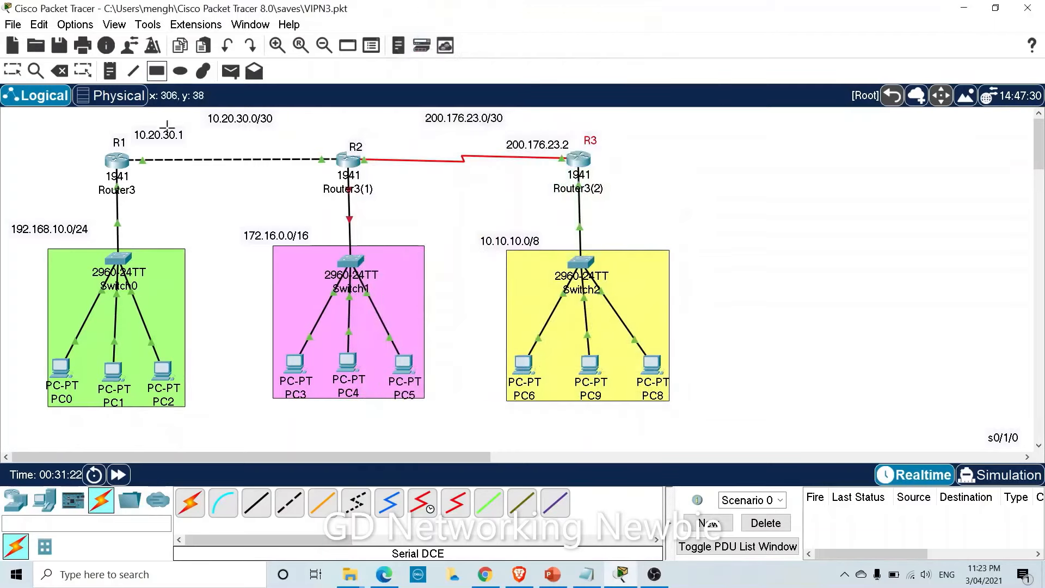
left_click_drag(126, 147, 572, 170)
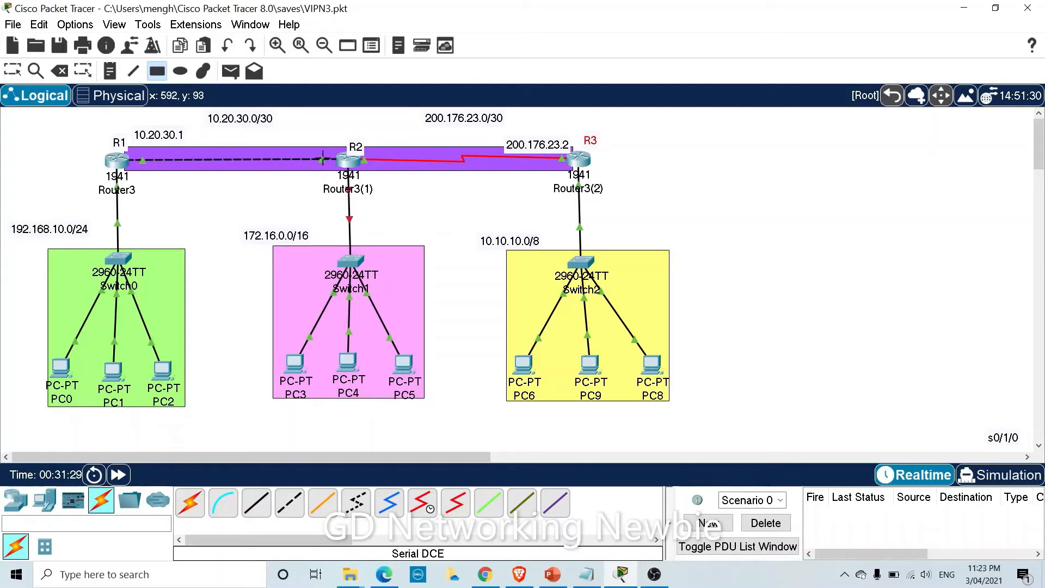
Return to the Select tool and move router R2 up above the purple band.
key("Escape")
left_click_drag(350, 159, 359, 120)
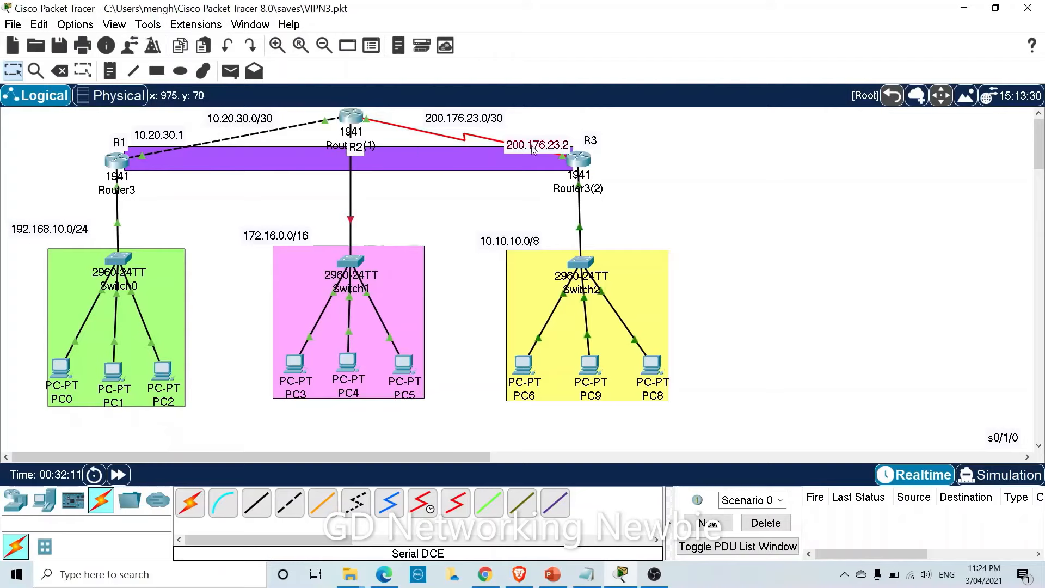
Arrange the 200.176.23.2, R3, R2 and 10.20.30.1 labels neatly around the purple tunnel band.
mouse_move(532, 149)
left_mouse_down()
mouse_move(538, 162)
mouse_move(527, 169)
left_mouse_up()
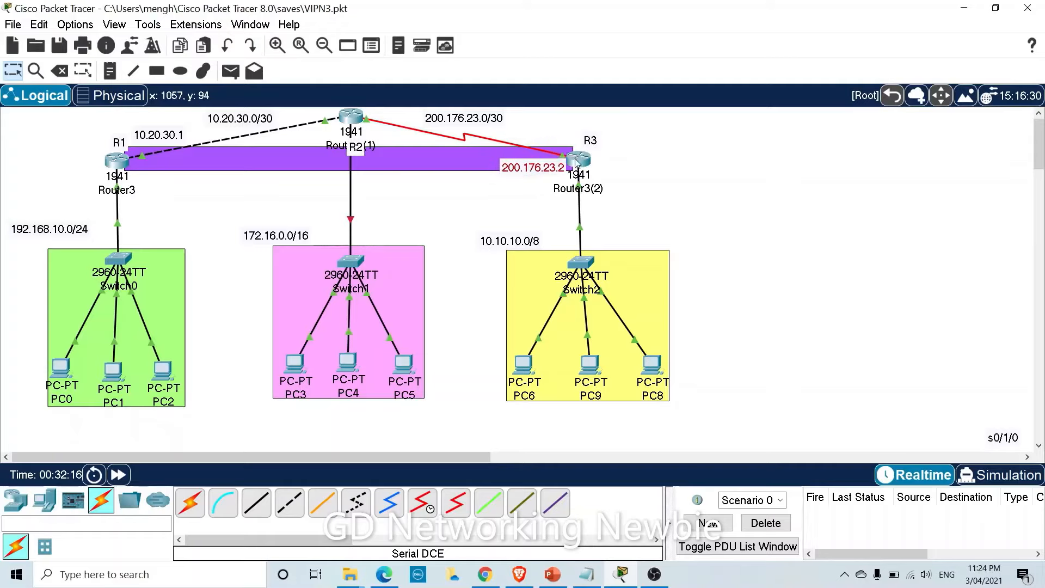
left_click_drag(589, 142, 585, 143)
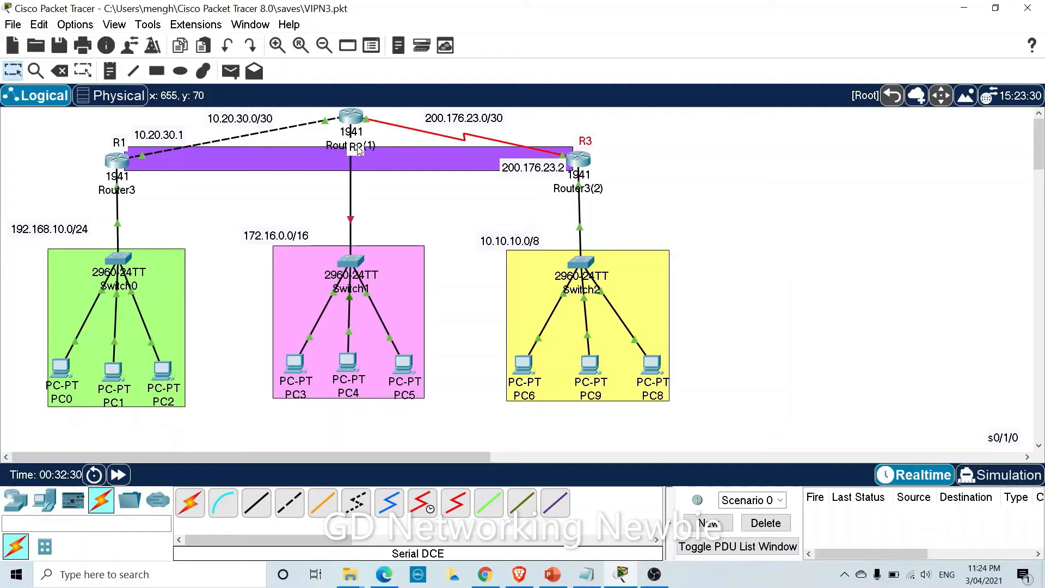
left_click_drag(358, 149, 377, 113)
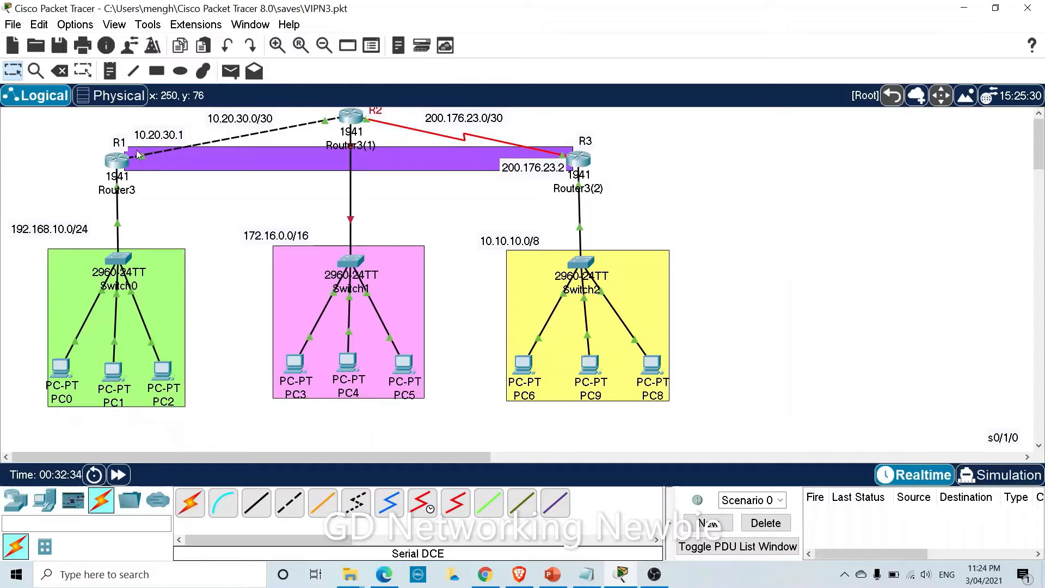
left_click_drag(150, 138, 154, 172)
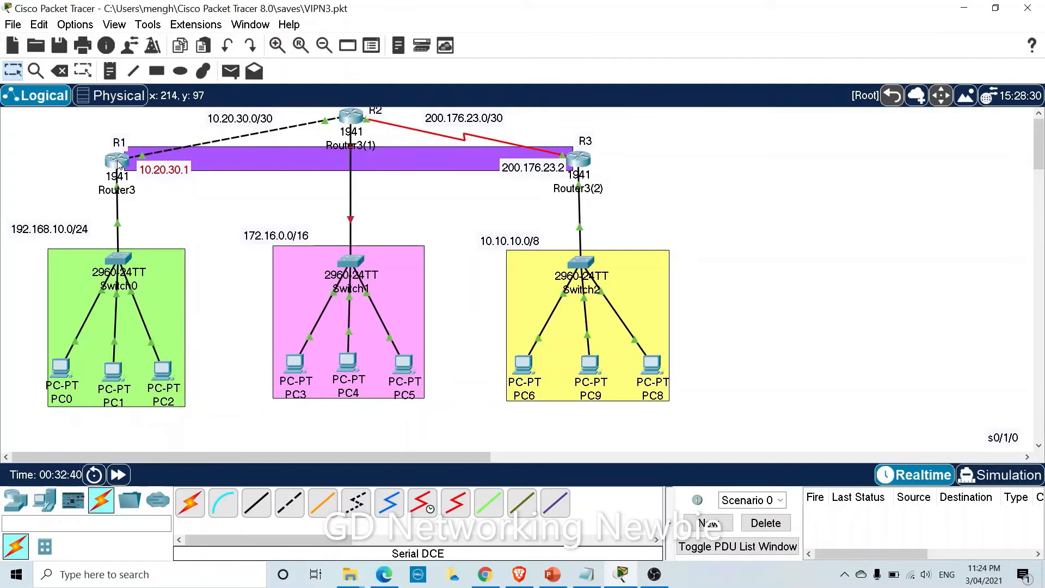
mouse_move(118, 164)
left_click_drag(170, 170, 167, 160)
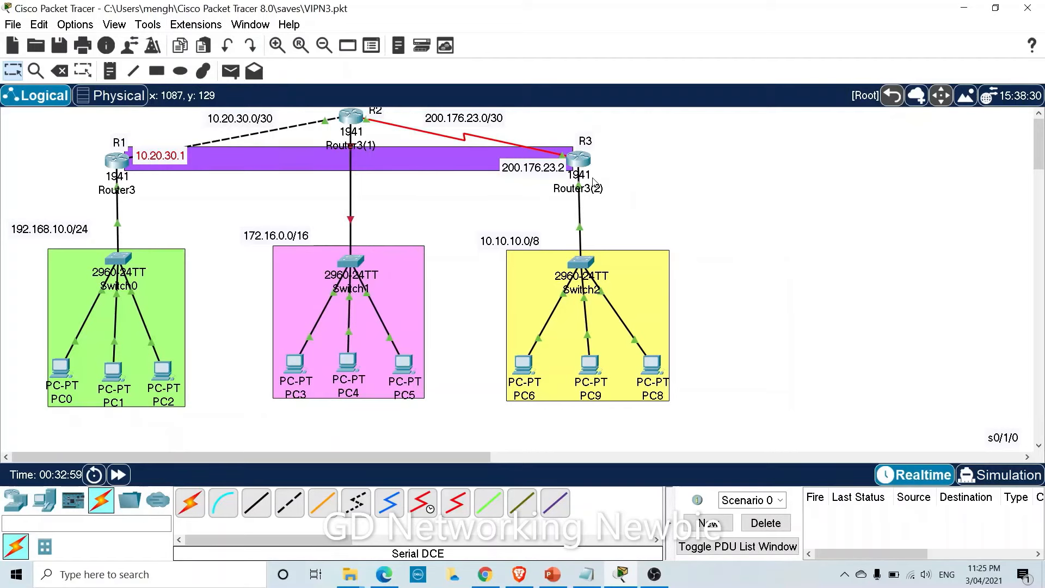
left_click_drag(177, 161, 176, 147)
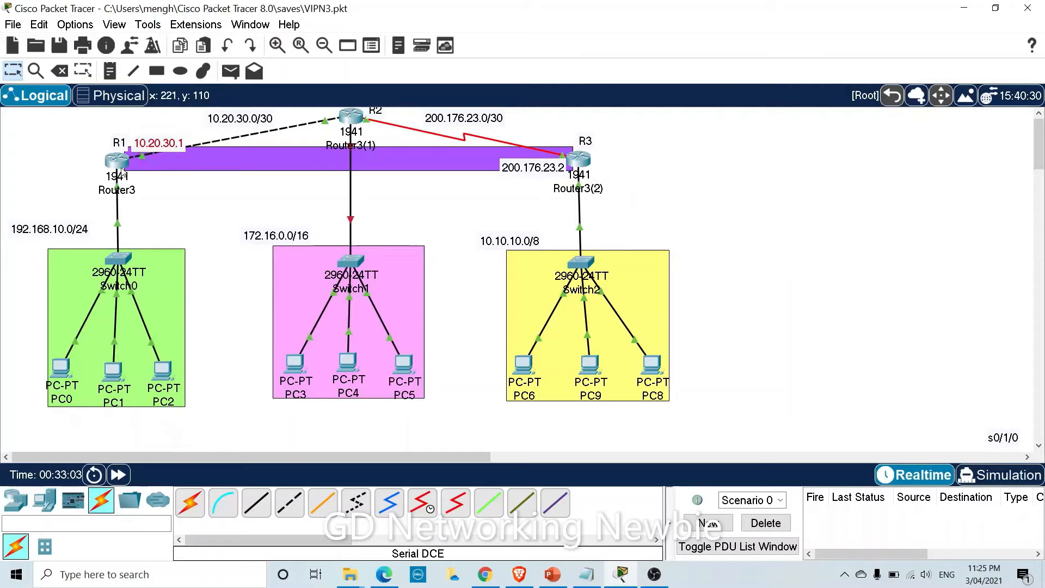
left_click(124, 174)
Get a fresh prompt on R1's CLI, then move the Router3 console aside so the topology shows.
left_click(451, 106)
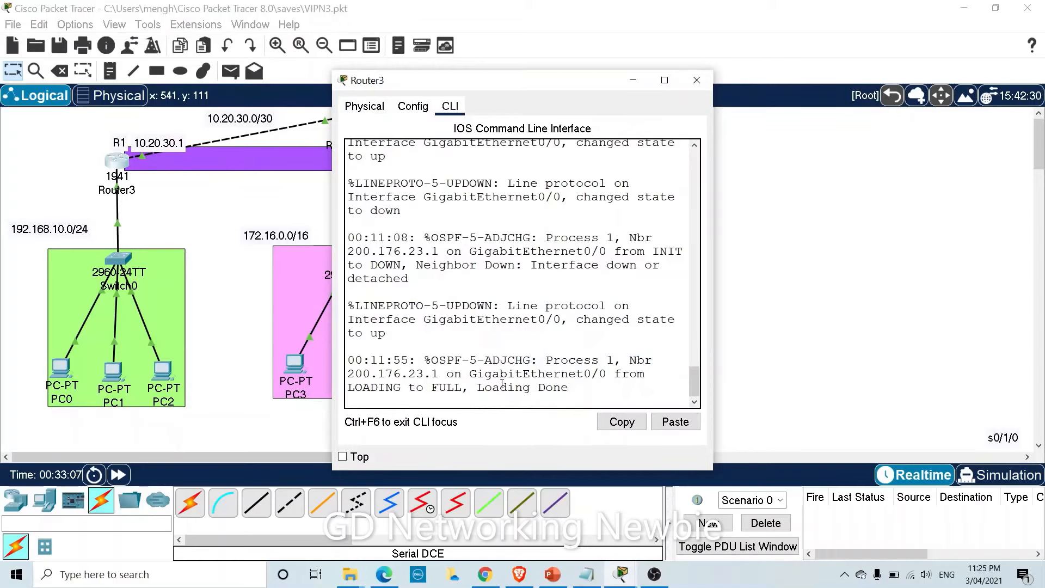
key("Return")
key("Return")
key("Return")
key("Return")
key("Return")
key("Return")
key("Return")
key("Return")
key("Return")
key("Return")
key("Return")
key("Return")
key("Return")
key("Return")
key("Return")
key("Return")
key("Return")
key("Return")
key("Return")
key("Return")
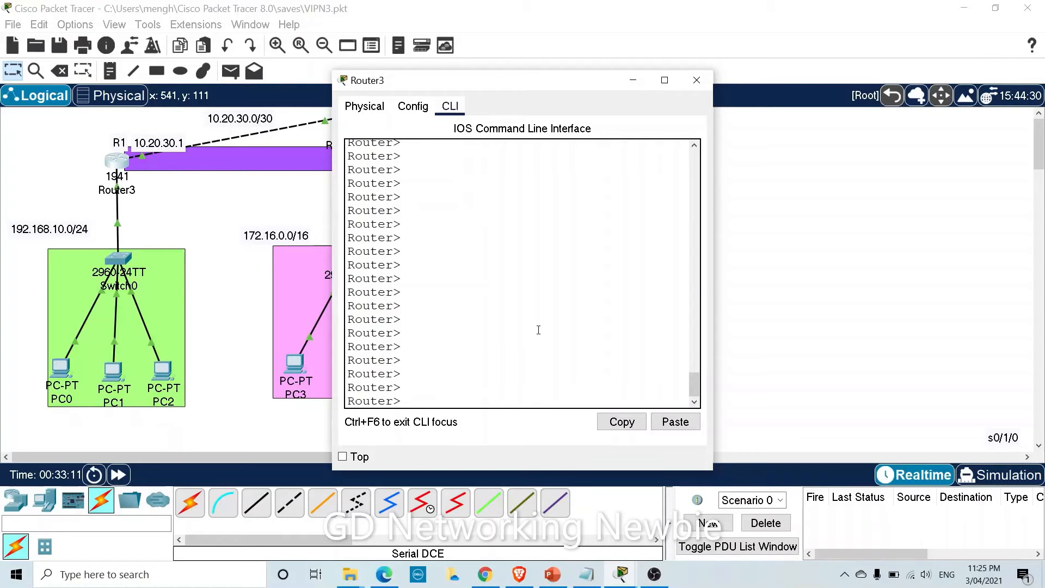
left_click_drag(566, 84, 831, 120)
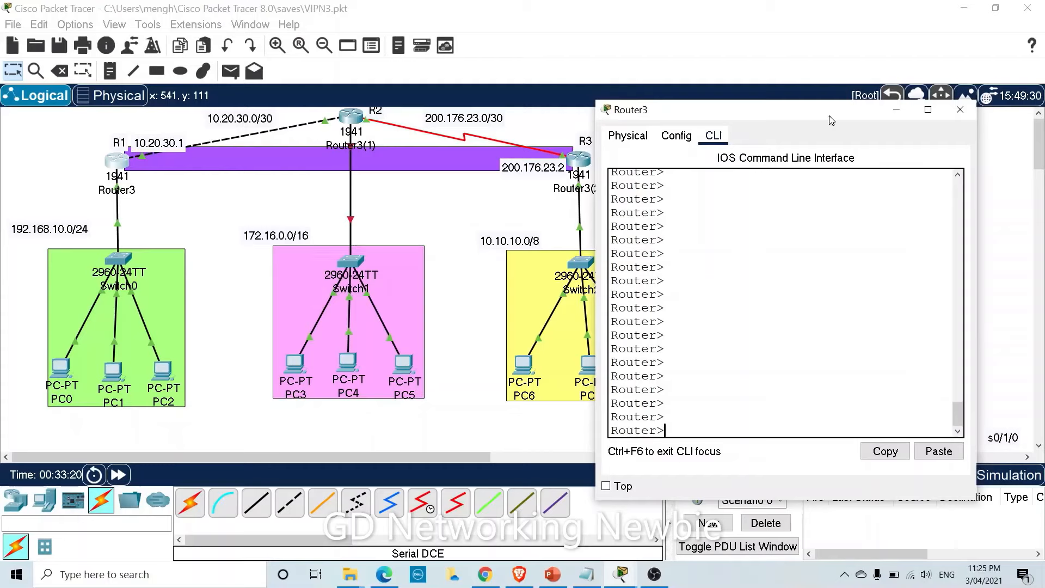
left_click_drag(830, 120, 898, 220)
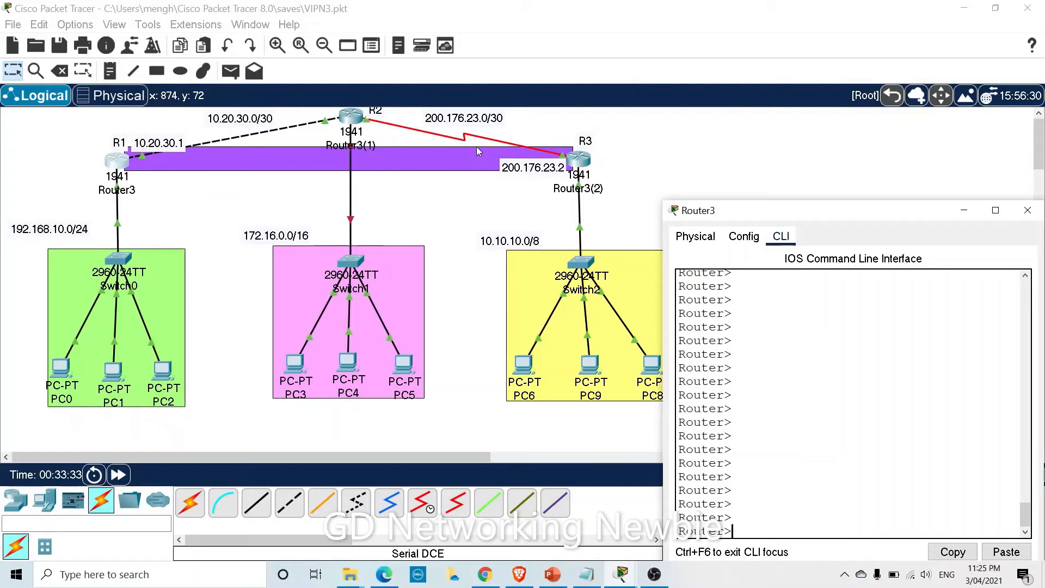
left_click_drag(889, 214, 823, 117)
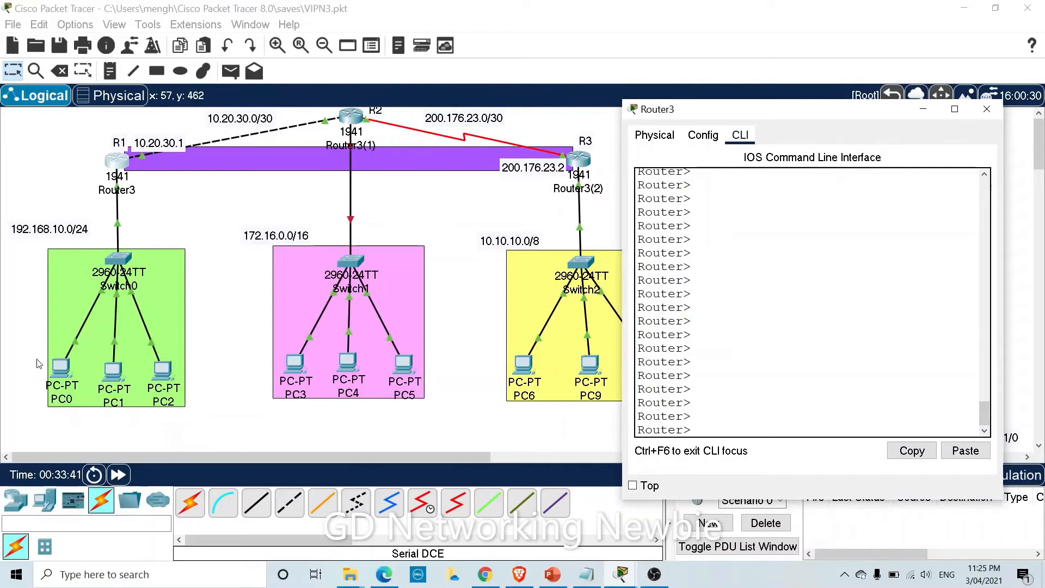
left_click_drag(62, 230, 68, 236)
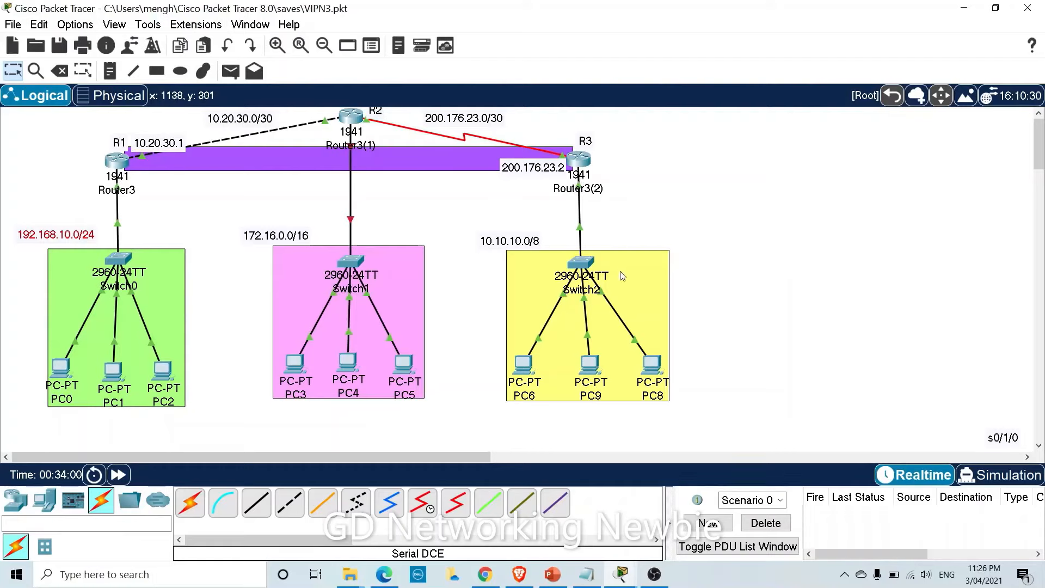
Drag a selection box over the pink 172.16.0.0/16 network area.
left_click_drag(219, 201, 424, 230)
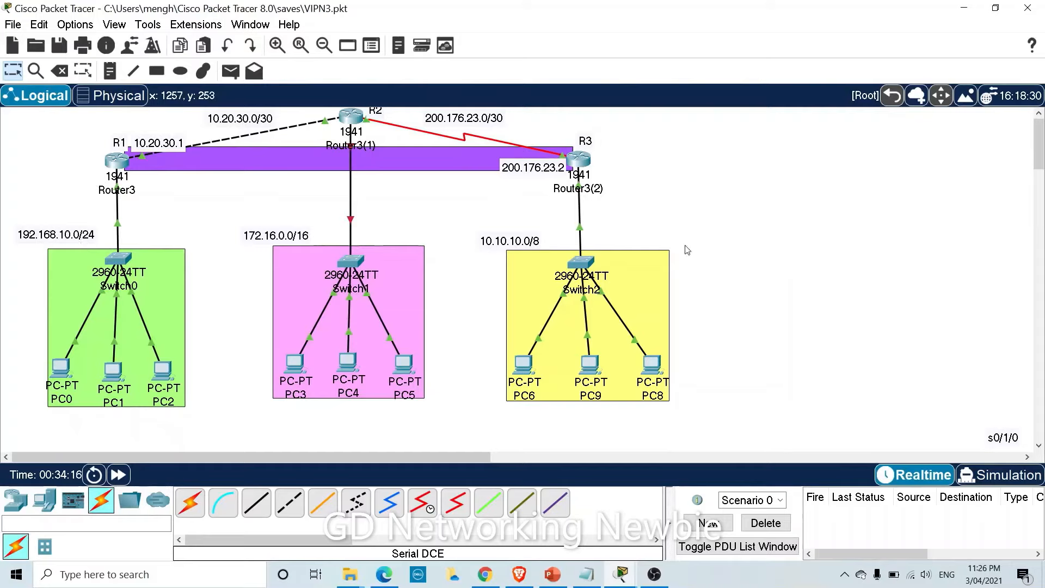
Open PC0's Command Prompt, start a ping command, and reposition PC0's window.
left_click(62, 373)
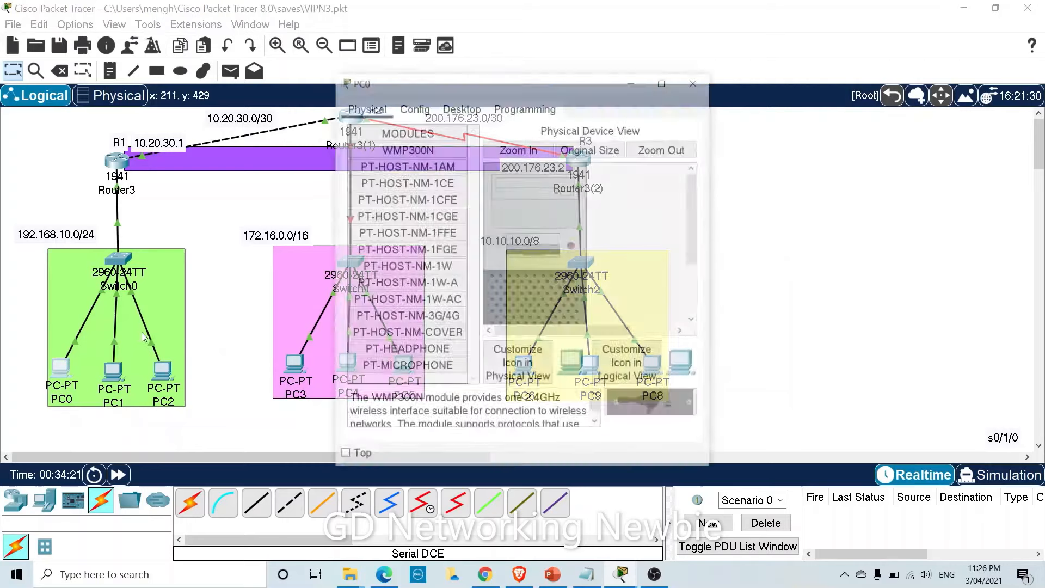
left_click(461, 107)
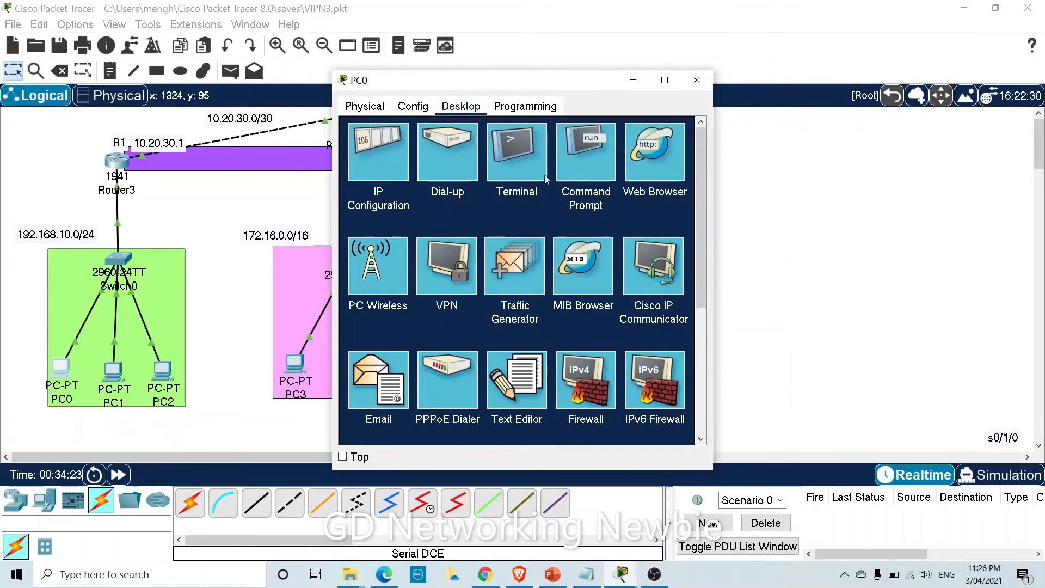
left_click(566, 173)
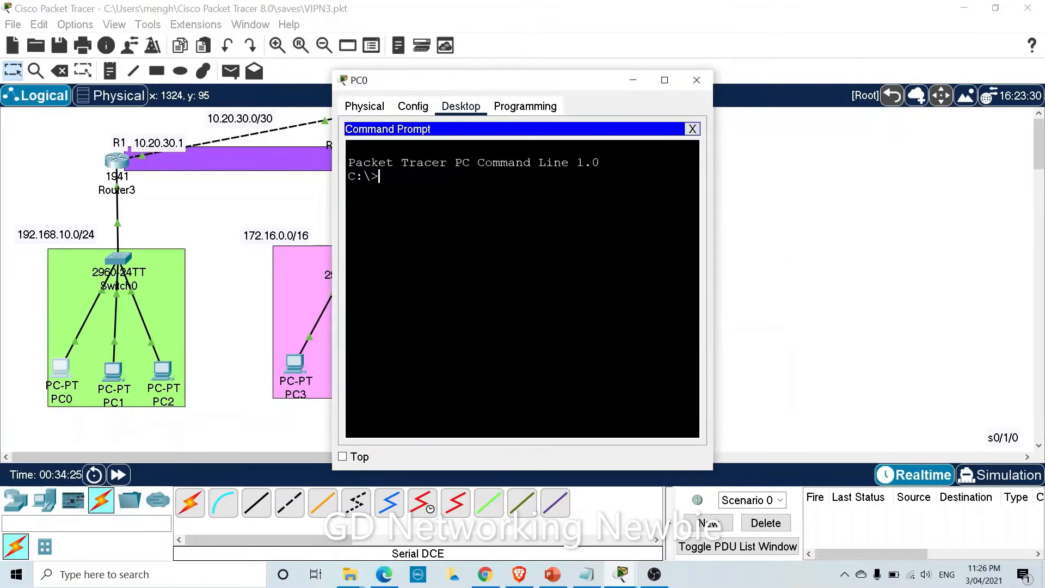
type("ping")
left_click_drag(554, 82, 279, 223)
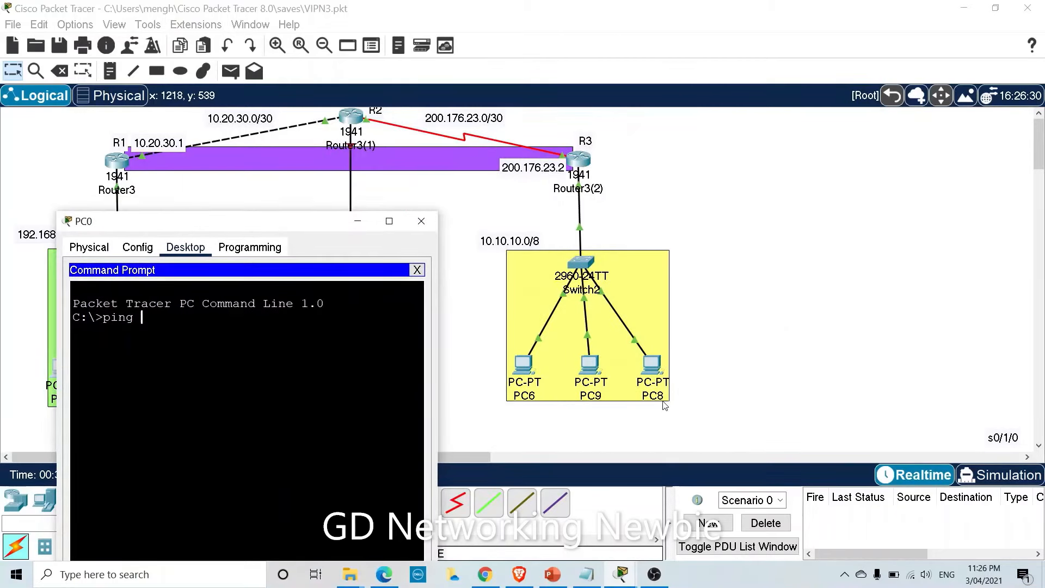
left_click_drag(301, 224, 295, 135)
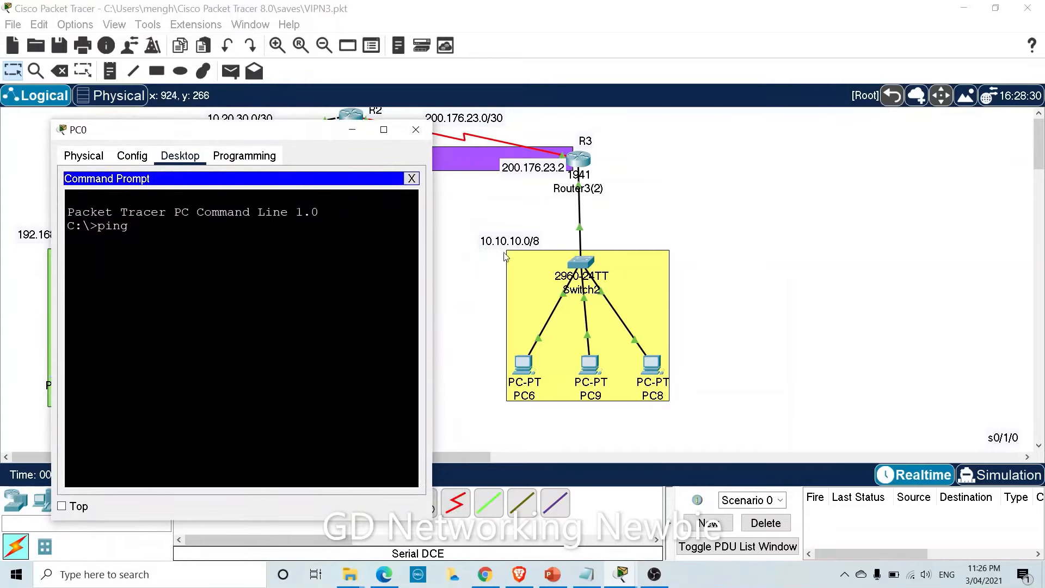
Ping 10.10.10.3 from PC0, getting 3 of 4 replies, and close PC0's window.
left_click_drag(504, 238, 519, 239)
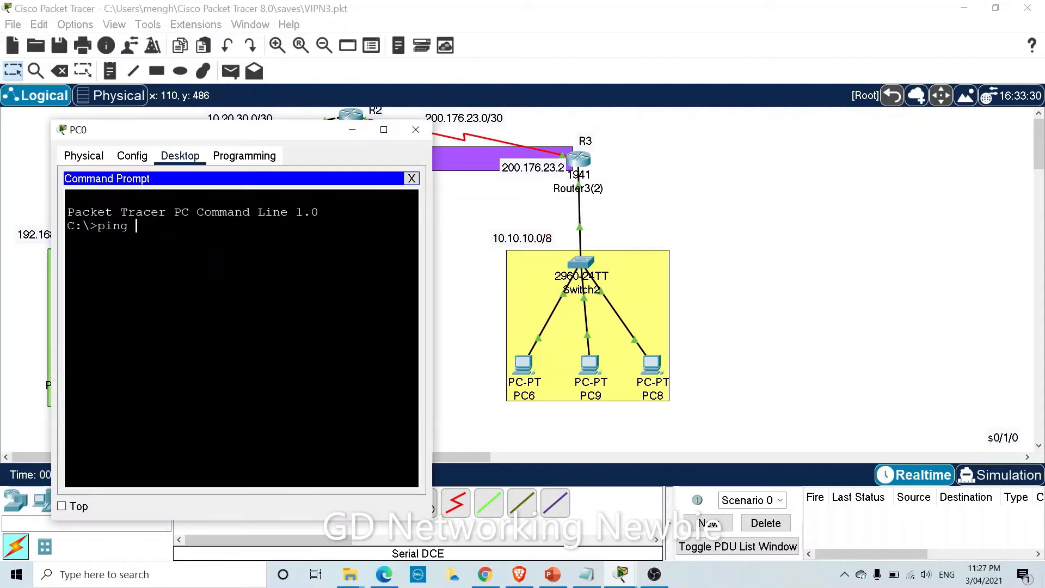
type("10.10.10.3")
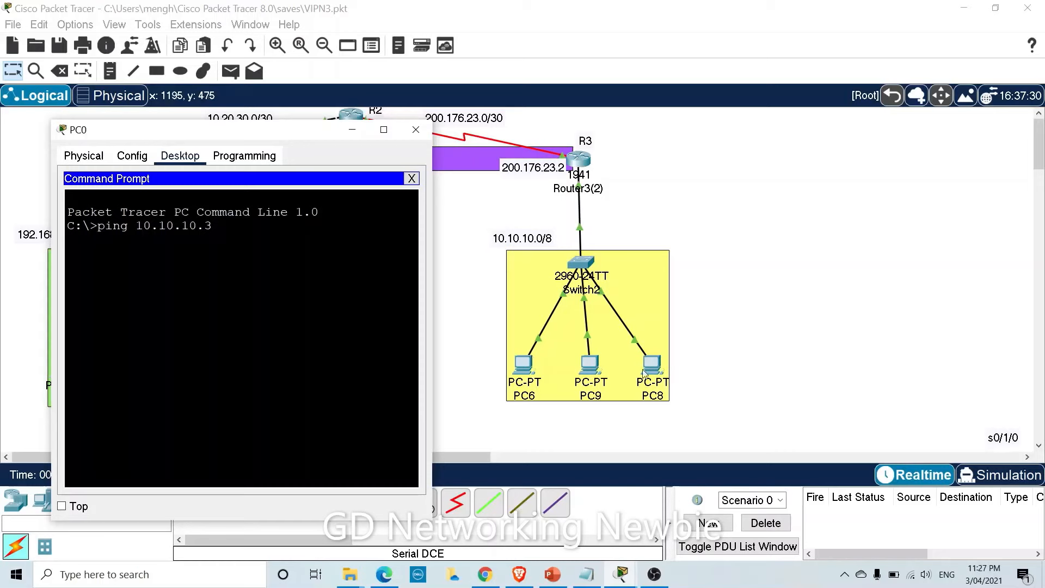
left_click(517, 236)
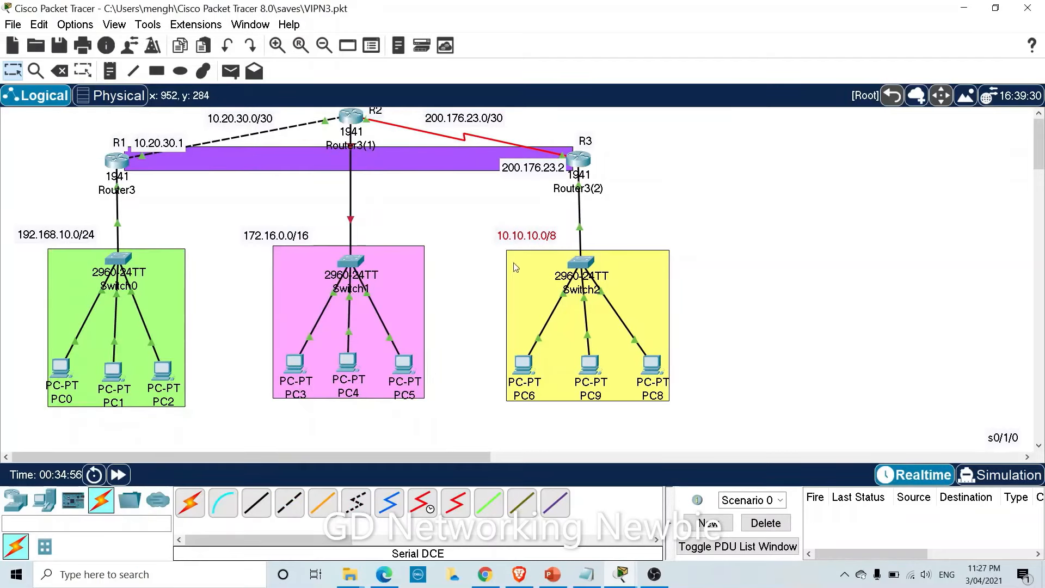
left_click(56, 372)
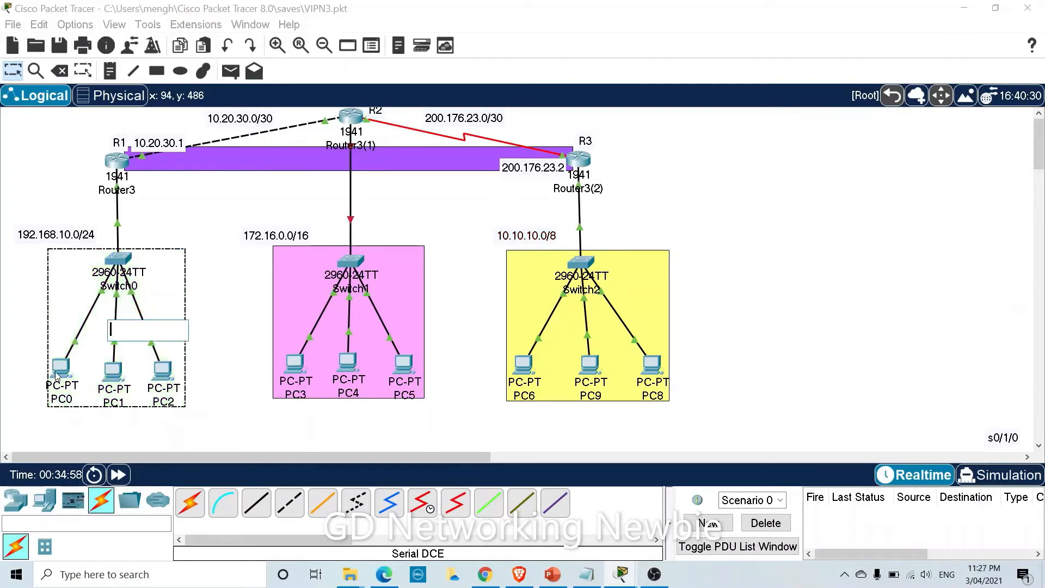
left_click(62, 371)
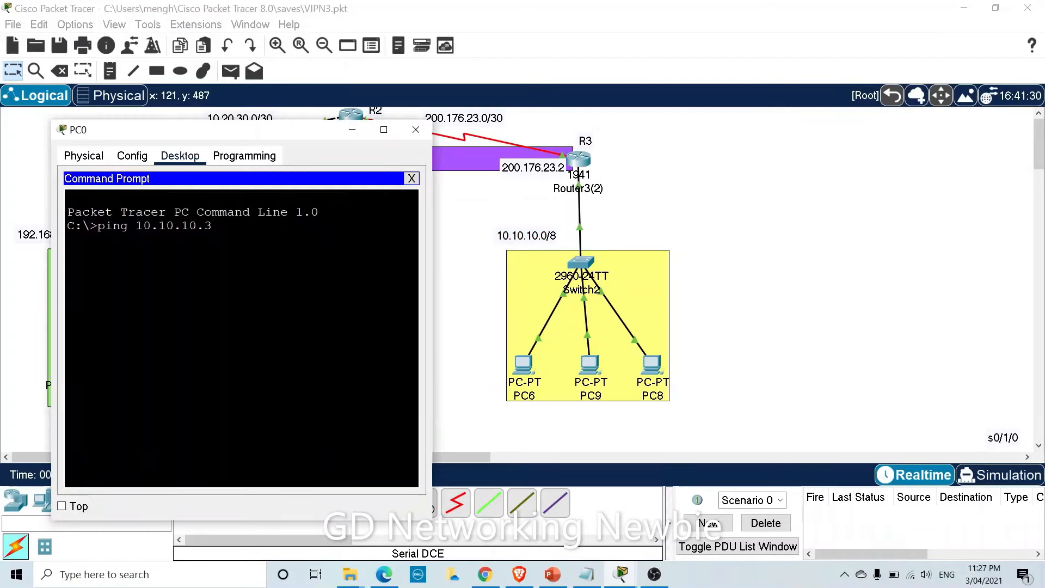
key("Return")
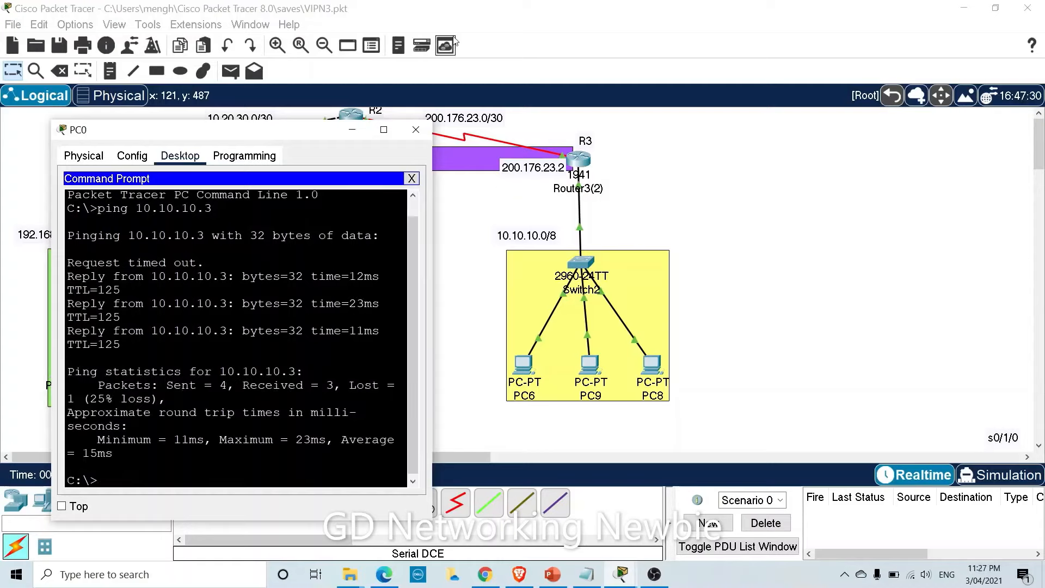
left_click(415, 130)
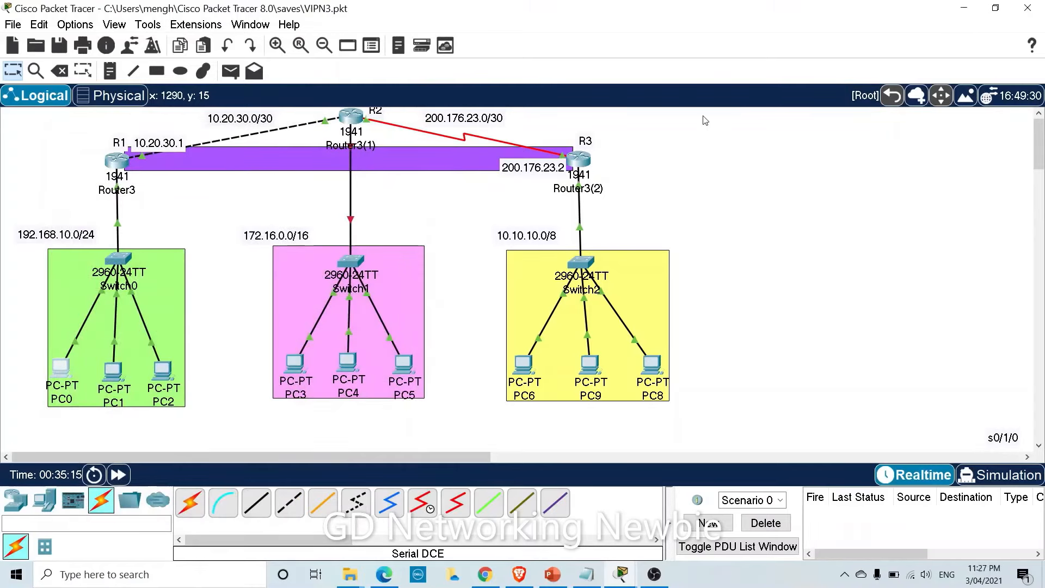
On Router3's CLI, enter privileged mode with enable and run show version.
left_click(581, 162)
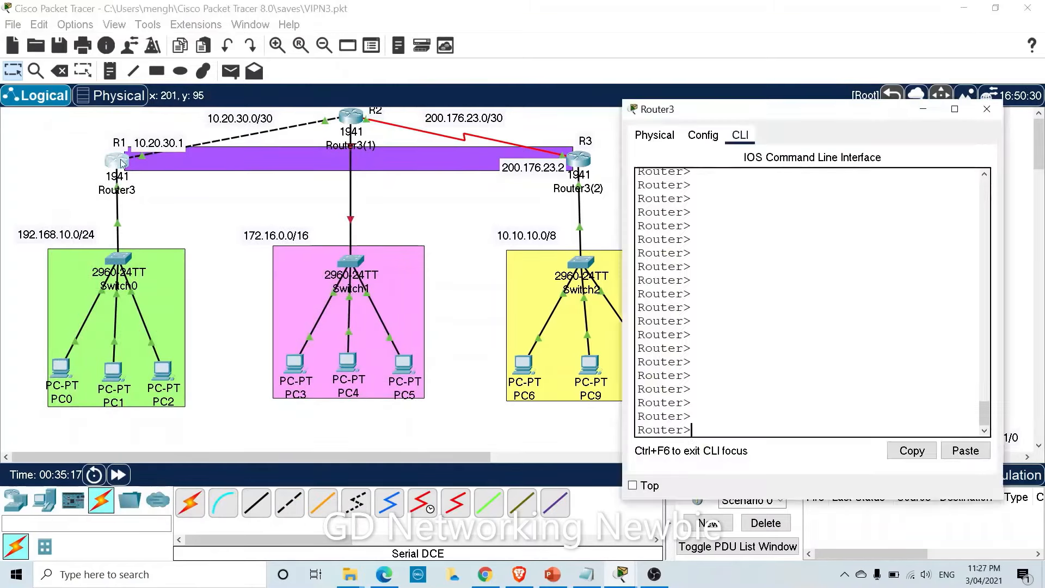
left_click_drag(802, 113, 570, 79)
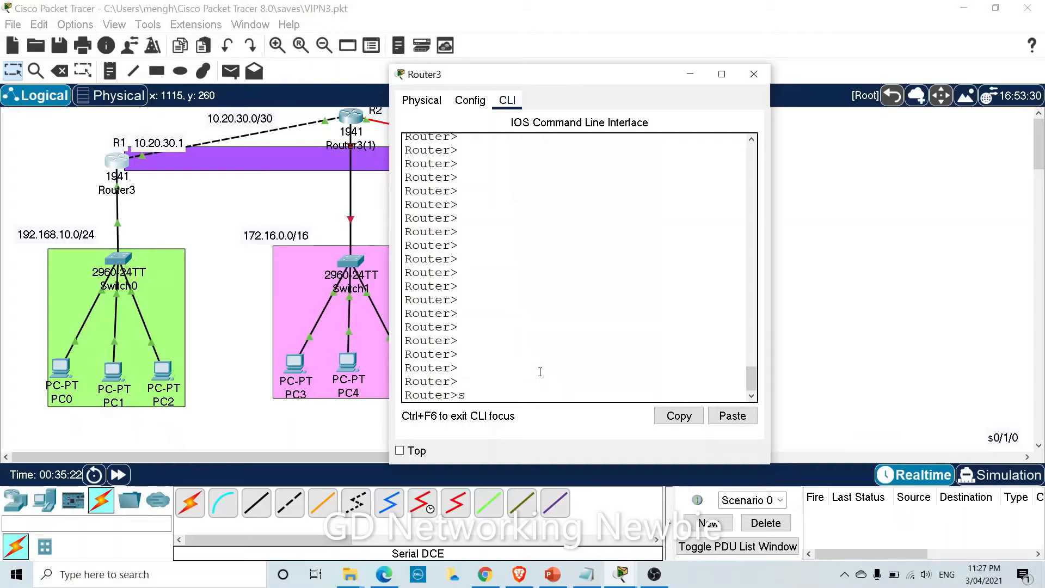
type("sh")
key("BackSpace")
key("BackSpace")
type("enable")
key("Return")
type("show version")
key("Return")
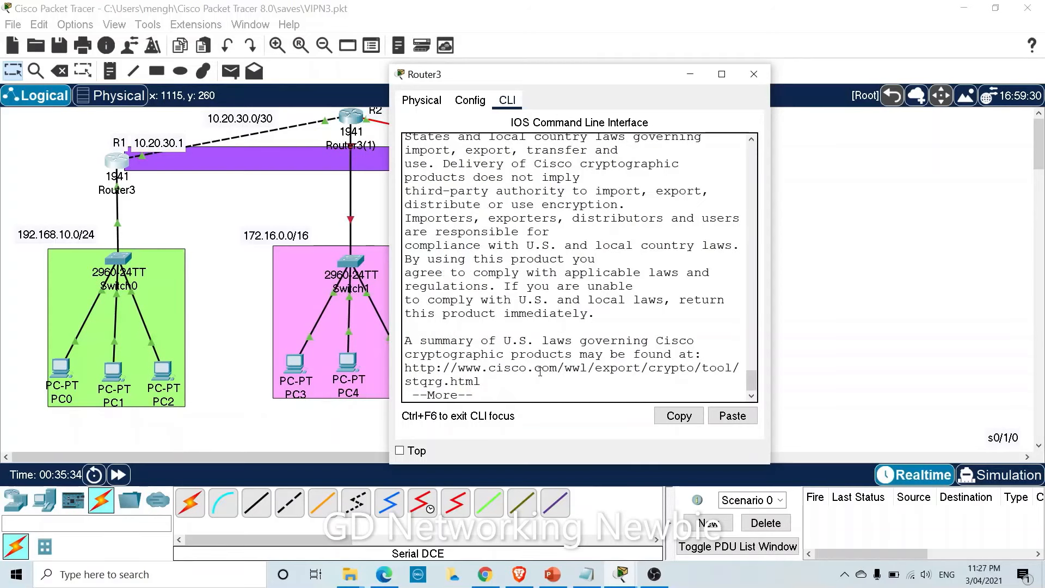
Page to the licence table showing the security package disabled, widening the console.
left_click_drag(389, 240, 174, 241)
key("Return")
key("Return")
key("Return")
key("Return")
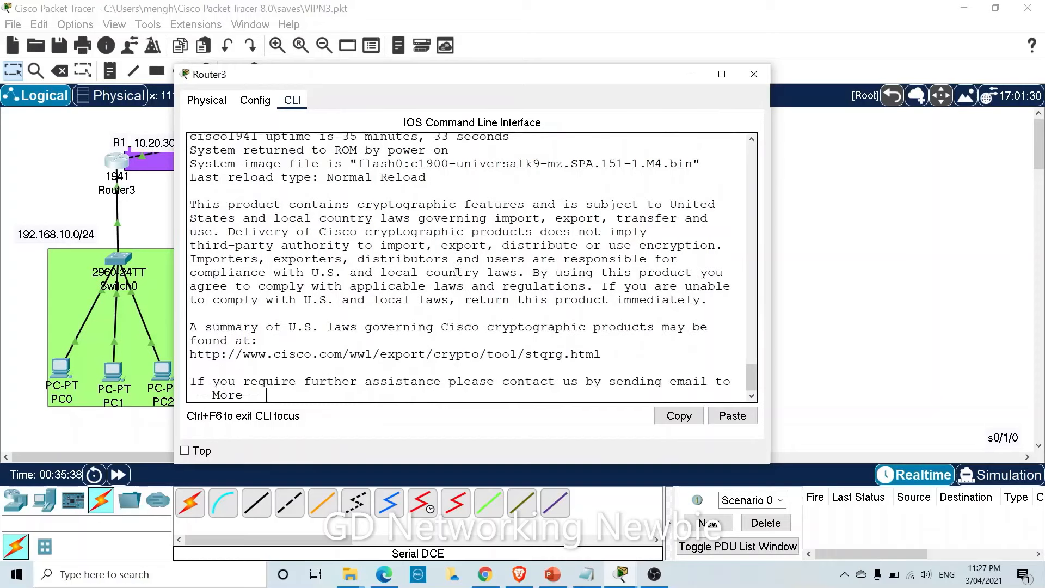
key("Return")
key("Return")
key("Return")
key("Return")
key("Return")
key("Return")
key("Return")
key("Return")
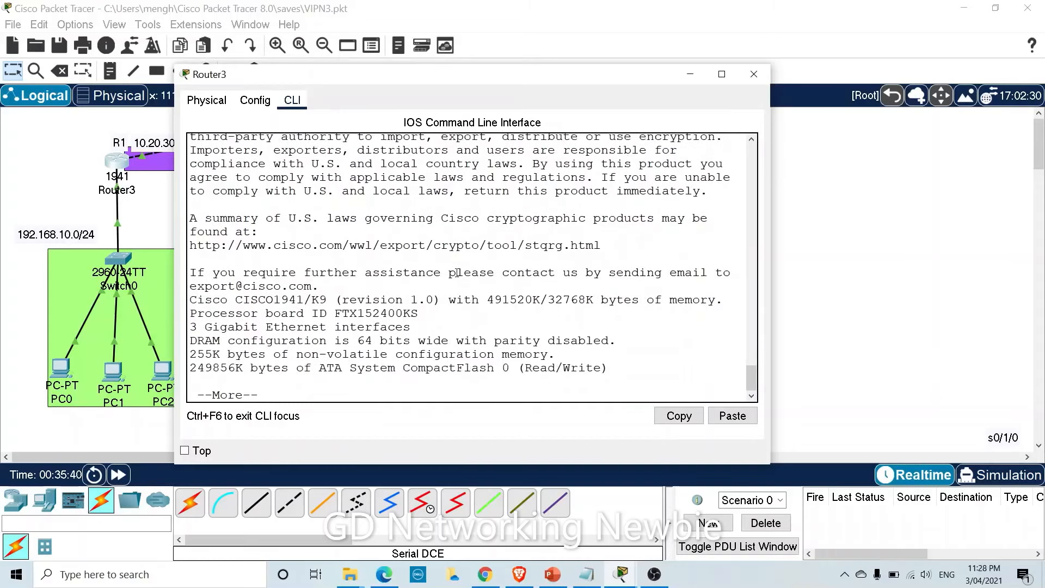
key("Return")
key("Return")
key("Return")
key("Return")
key("Return")
key("Return")
key("Return")
key("Return")
key("Return")
key("Return")
key("Return")
key("Return")
key("Return")
key("Return")
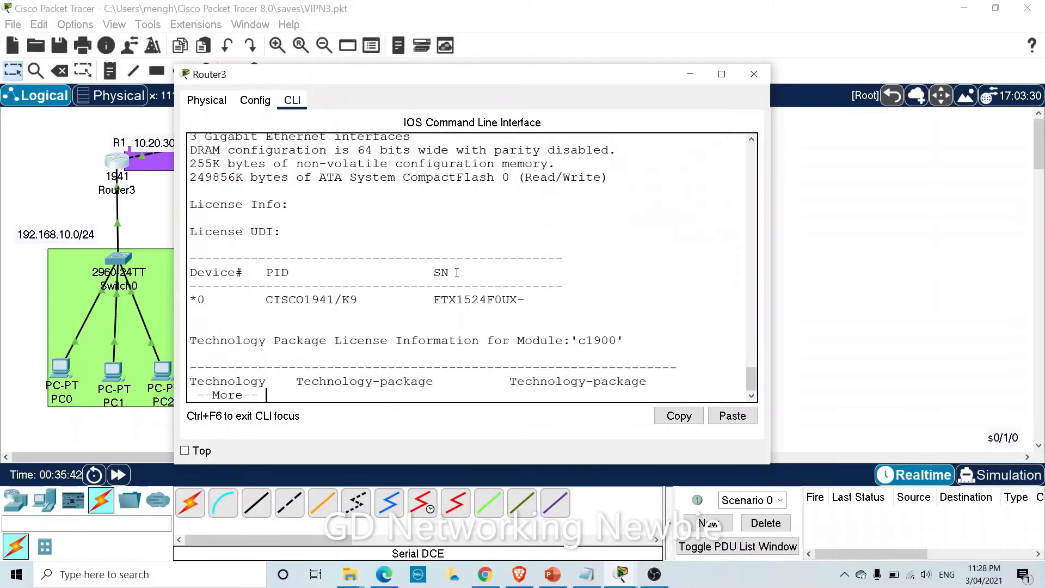
key("Return")
key("Return")
key("Return")
key("Return")
key("Return")
key("Return")
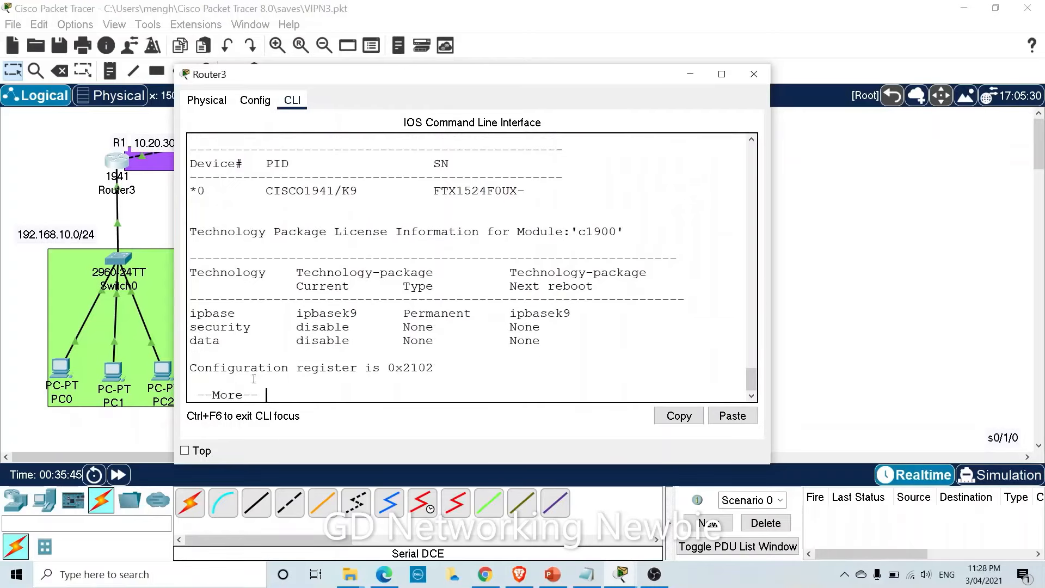
left_click_drag(175, 302, 59, 310)
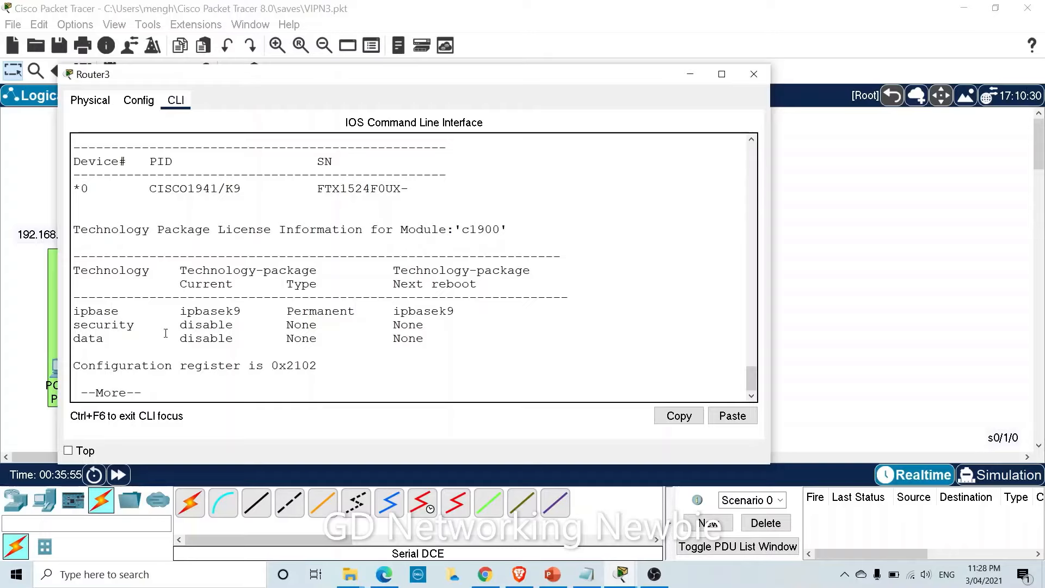
In global configuration, enter 'license boot module c1900 technology-package securityk9'.
key("space")
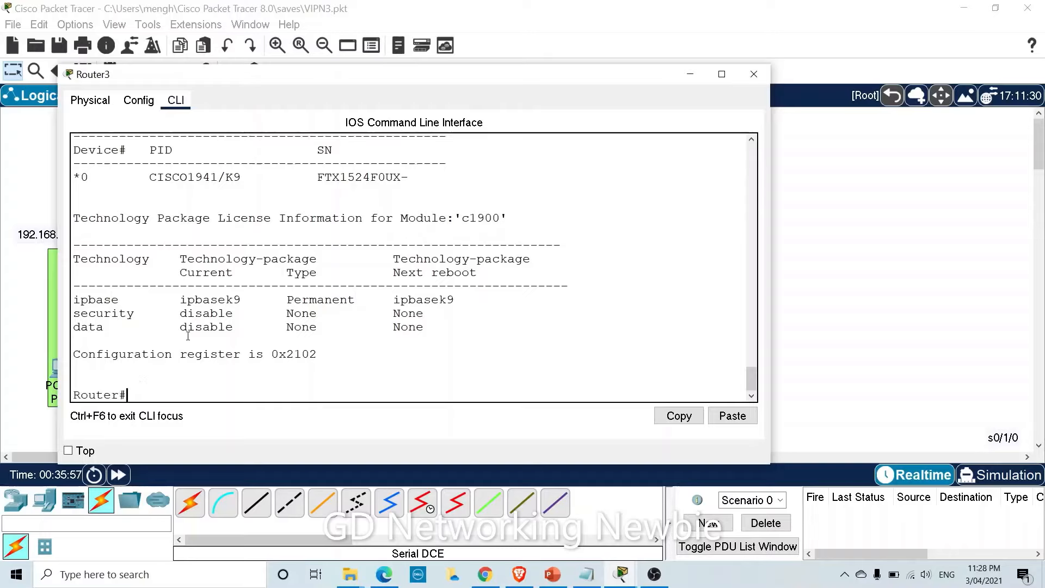
key("Return")
type("config t")
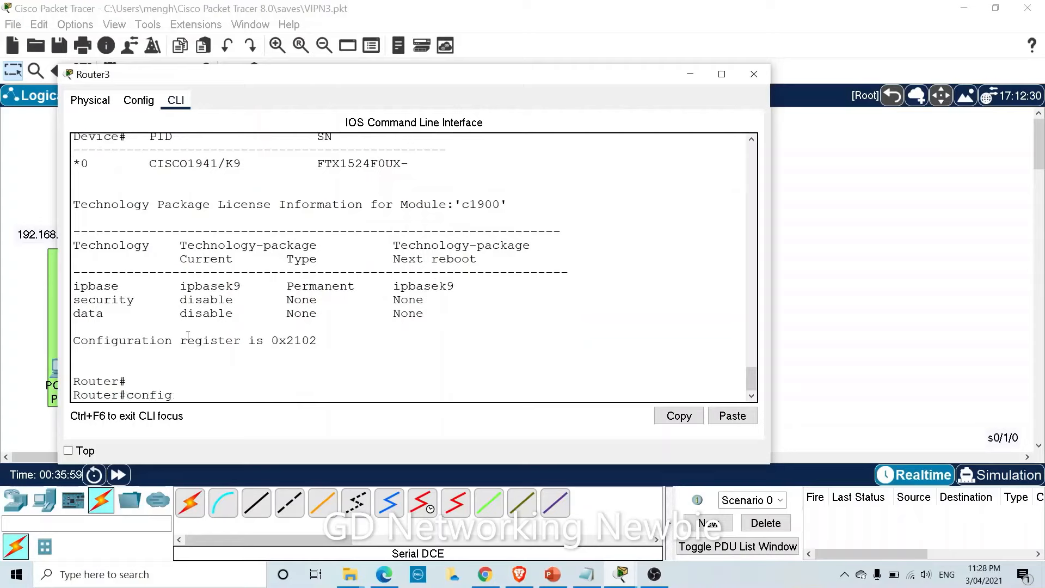
key("Return")
type("lice")
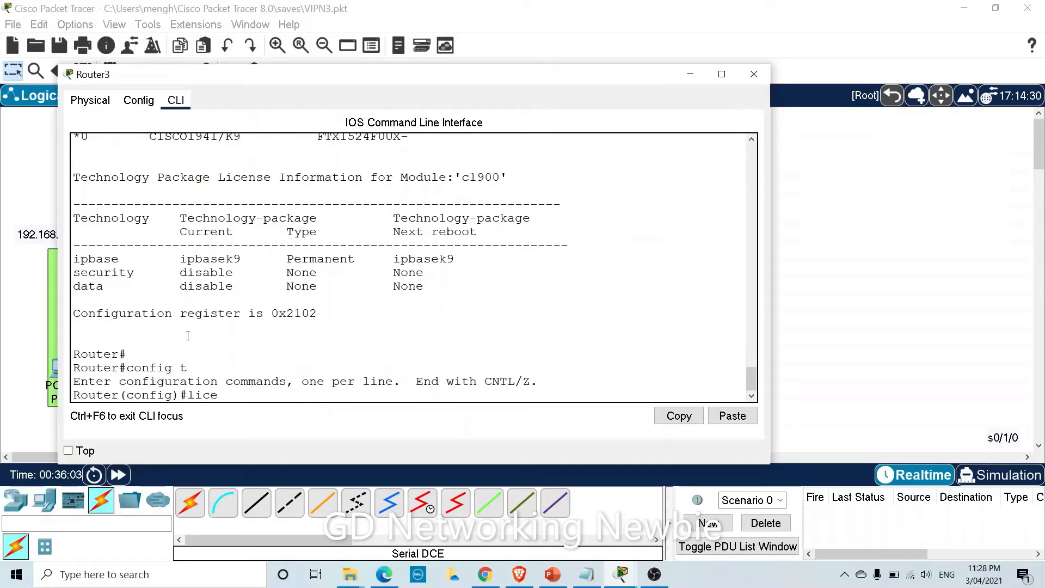
key("Tab")
type("boo")
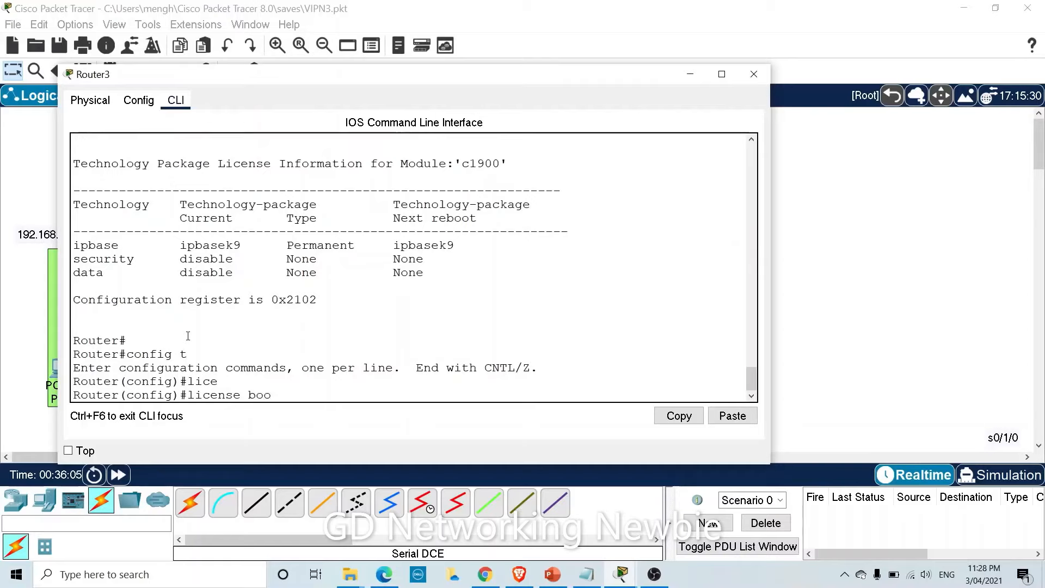
type("t mod")
key("Tab")
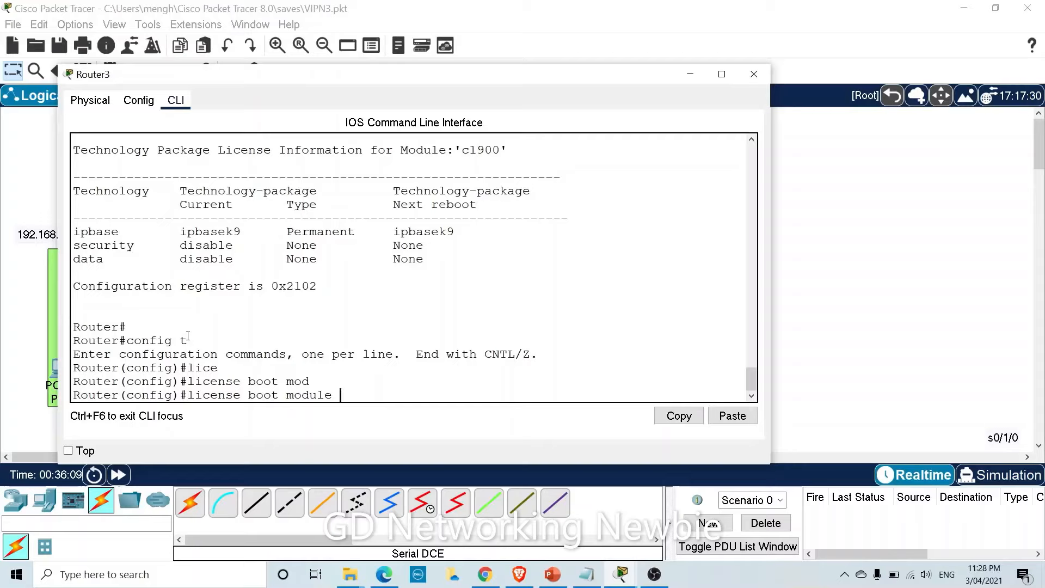
type("c1900 te")
key("Tab")
type("se")
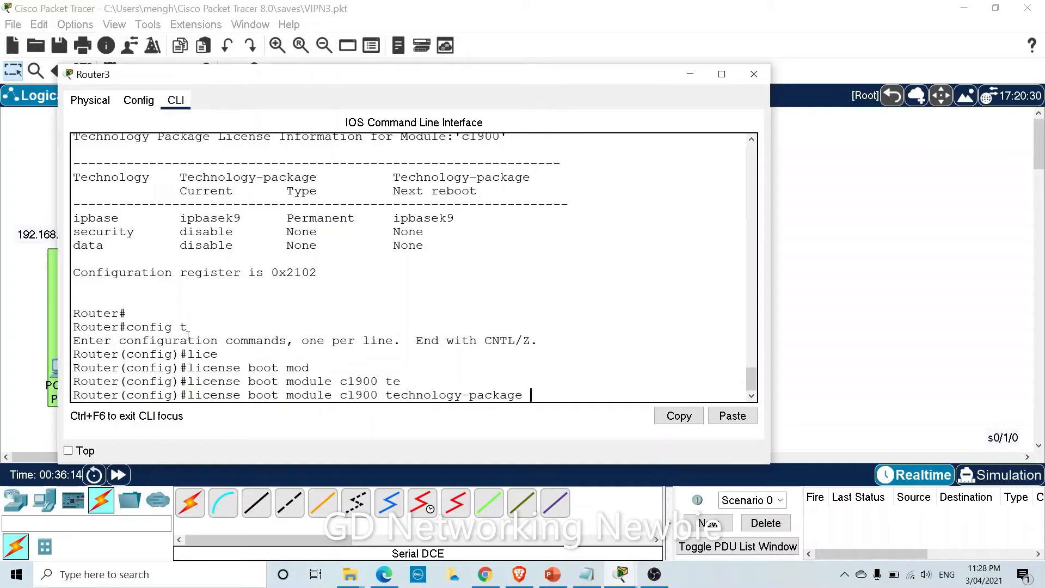
key("Tab")
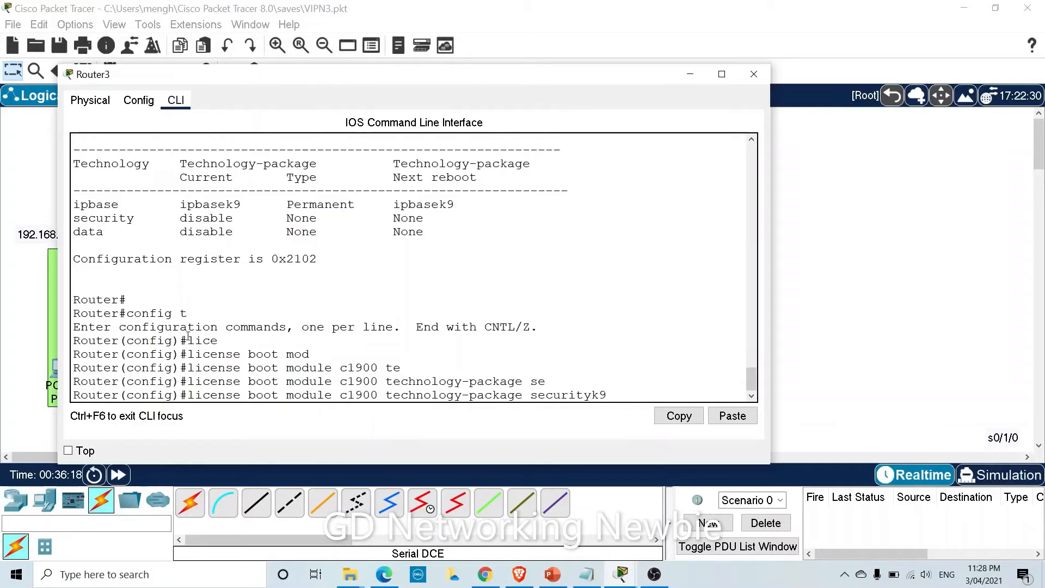
key("Return")
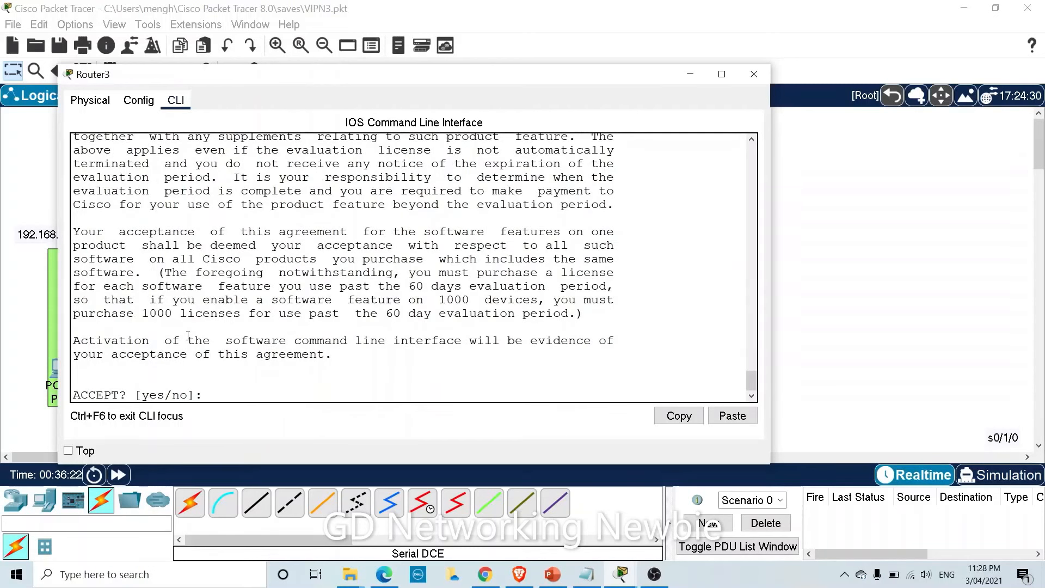
Accept the licence agreement with yes and exit configuration mode.
type("yes")
key("Return")
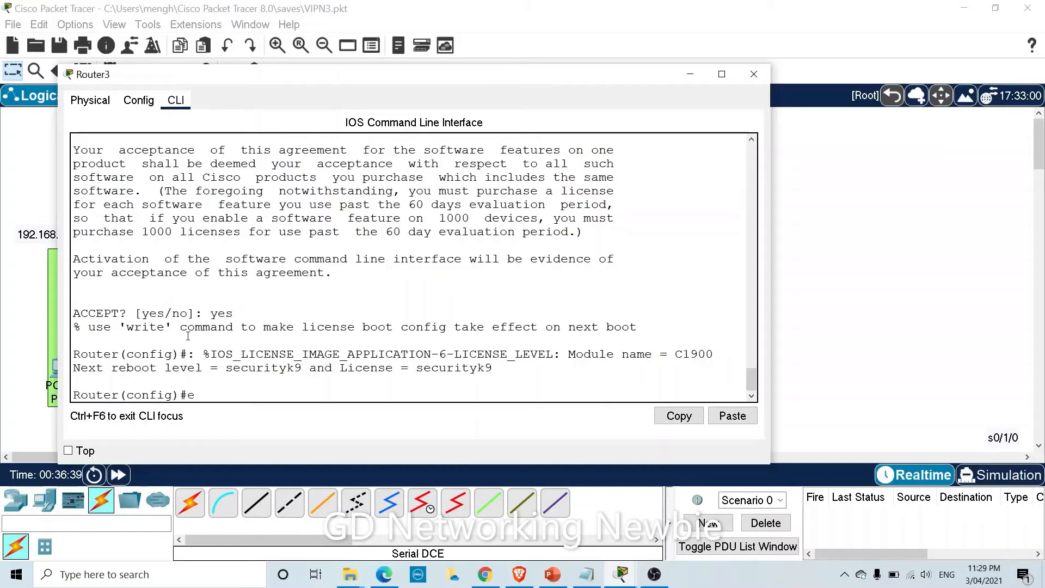
type("xit")
key("Return")
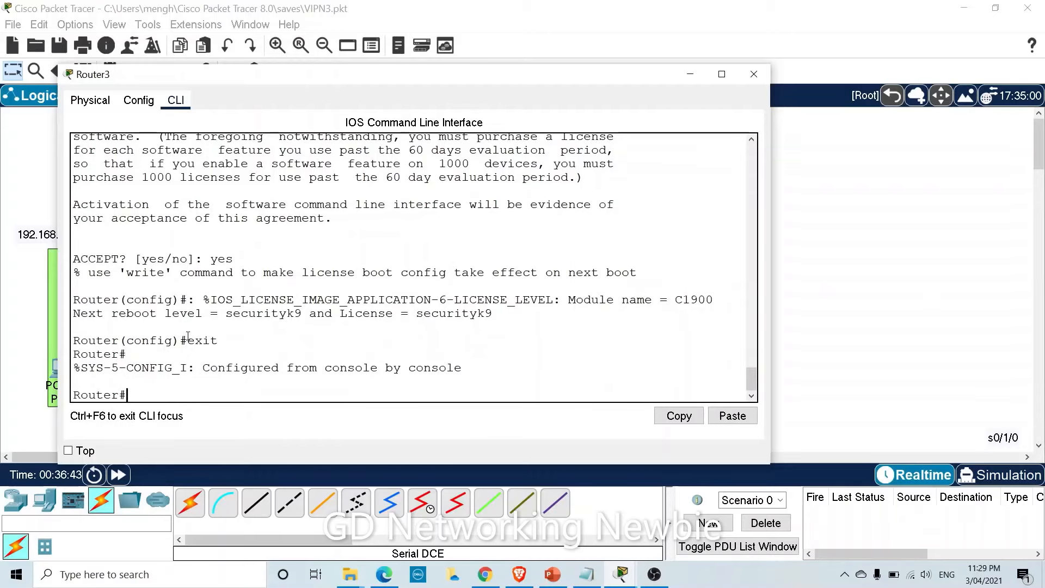
Save Router3's running-config to startup-config with the default filename, then reload the router.
type("copy ")
type("r")
key("Tab")
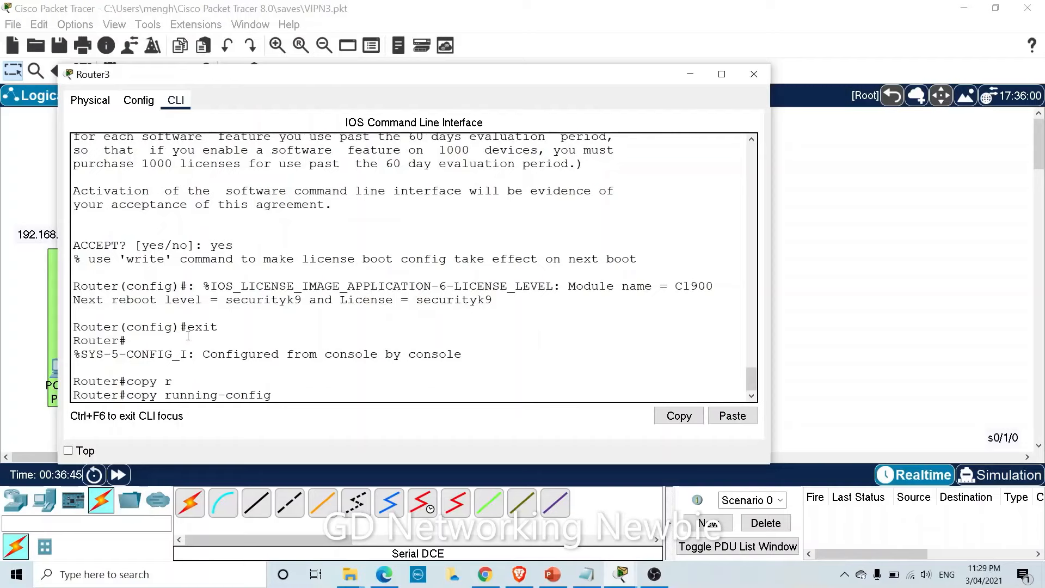
type("st")
key("Tab")
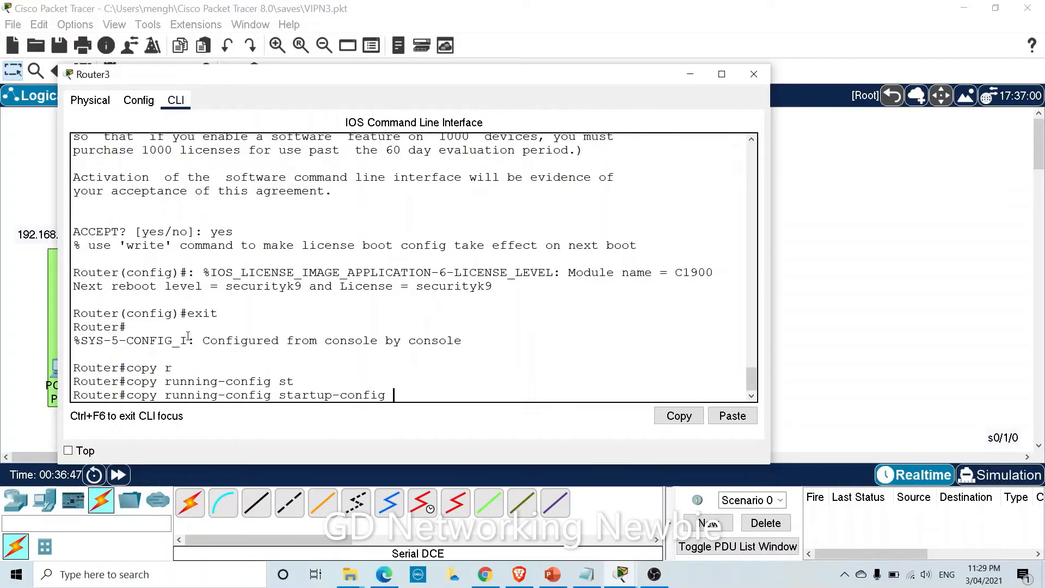
key("Return")
key("Return")
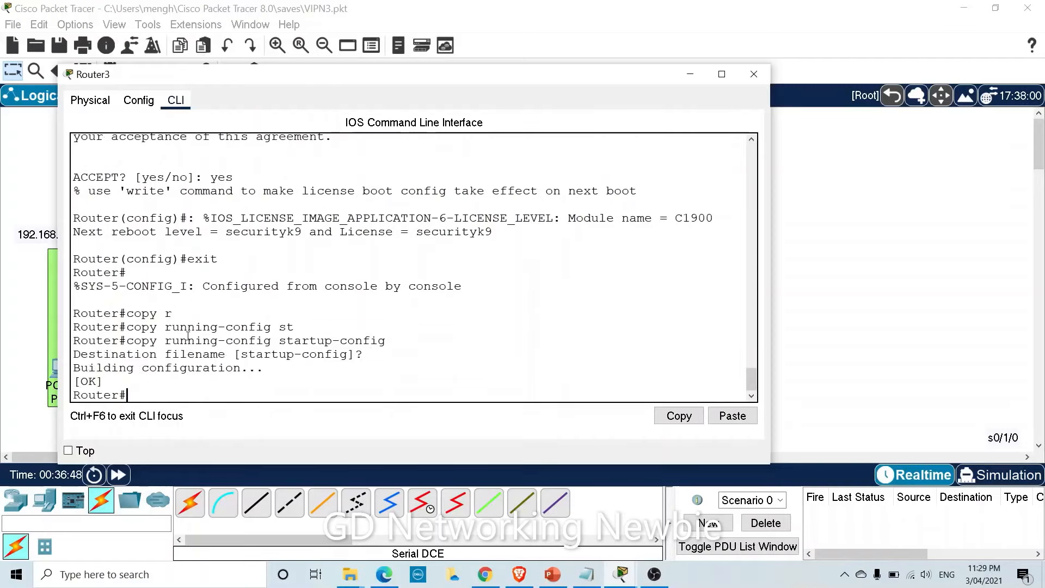
key("Return")
type("reload")
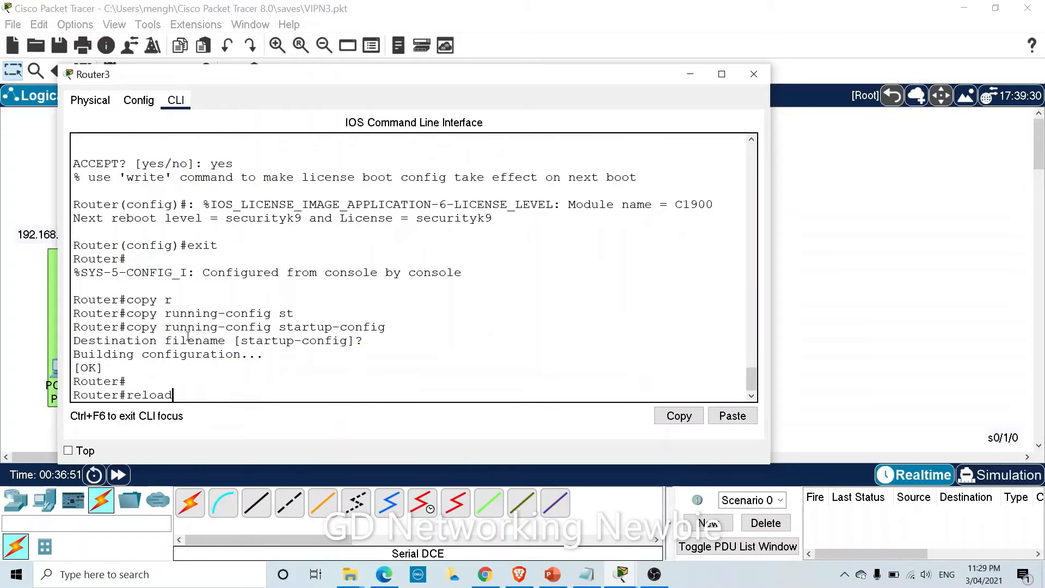
key("Return")
key("Return")
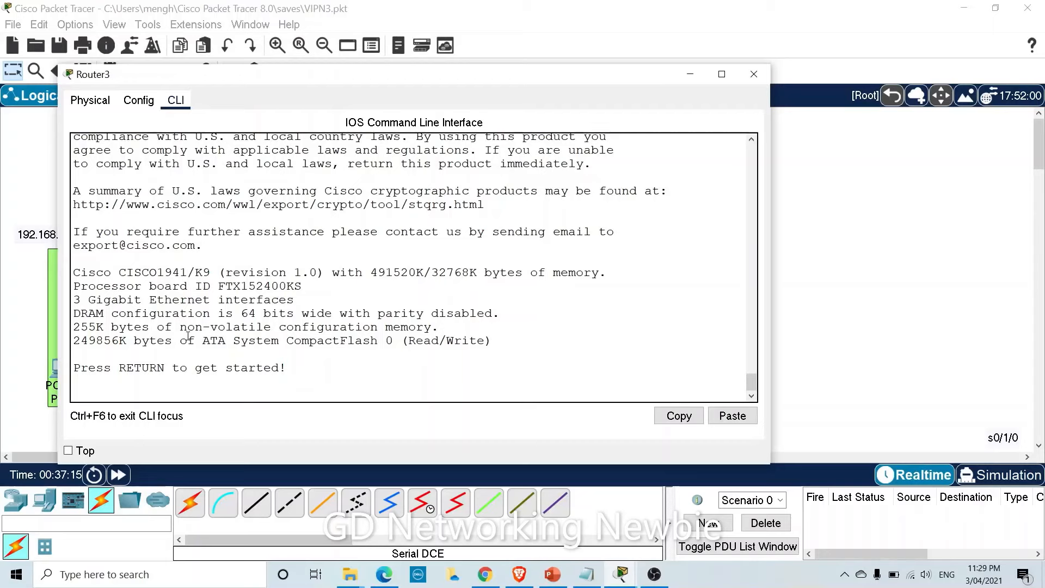
Enter privileged mode on the rebooted Router3 and page show version to the licence table.
key("Return")
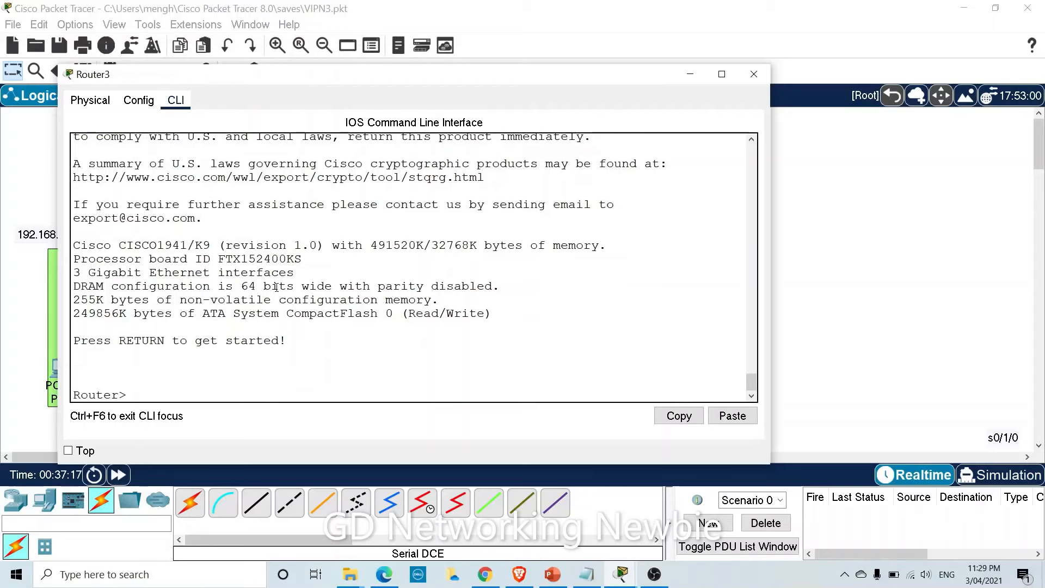
type("en")
key("Return")
type("show ver")
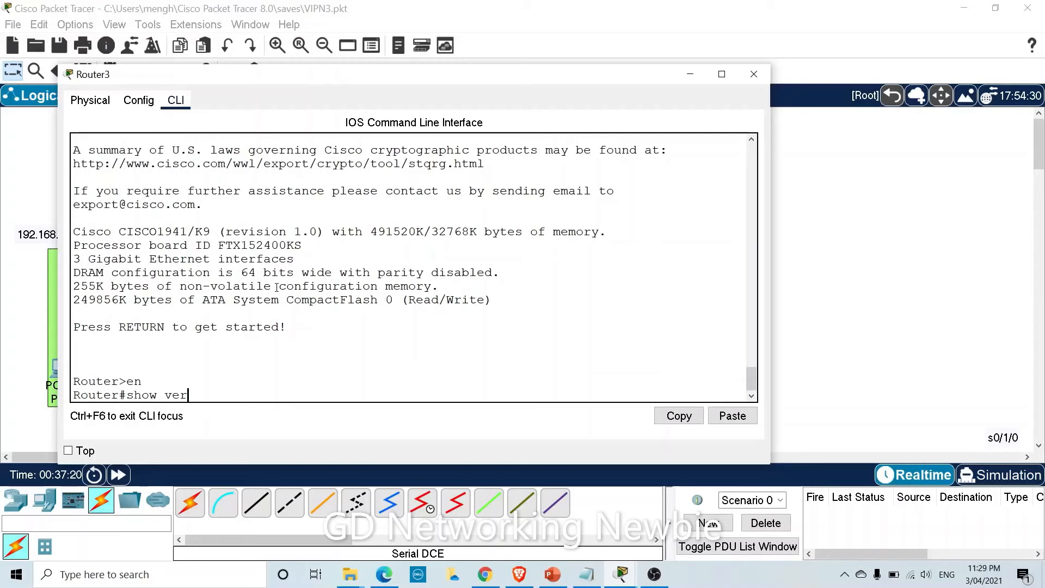
key("Tab")
key("Return")
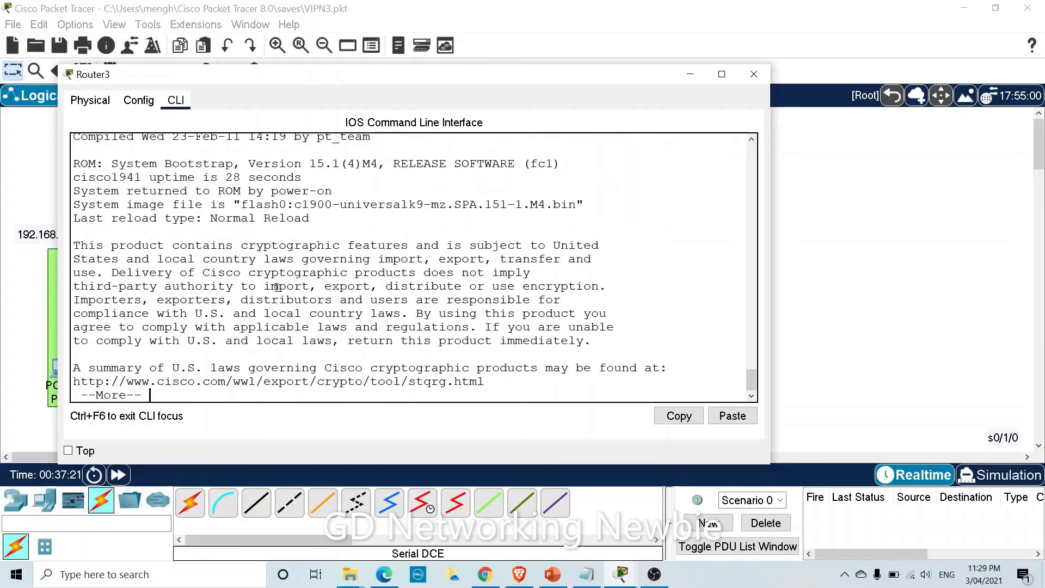
key("Return")
key("Return")
key("Return")
key("Return")
key("Return")
key("Return")
key("Return")
key("Return")
key("Return")
key("Return")
key("Return")
key("Return")
key("Return")
key("Return")
key("Return")
key("Return")
key("Return")
key("Return")
key("Return")
key("Return")
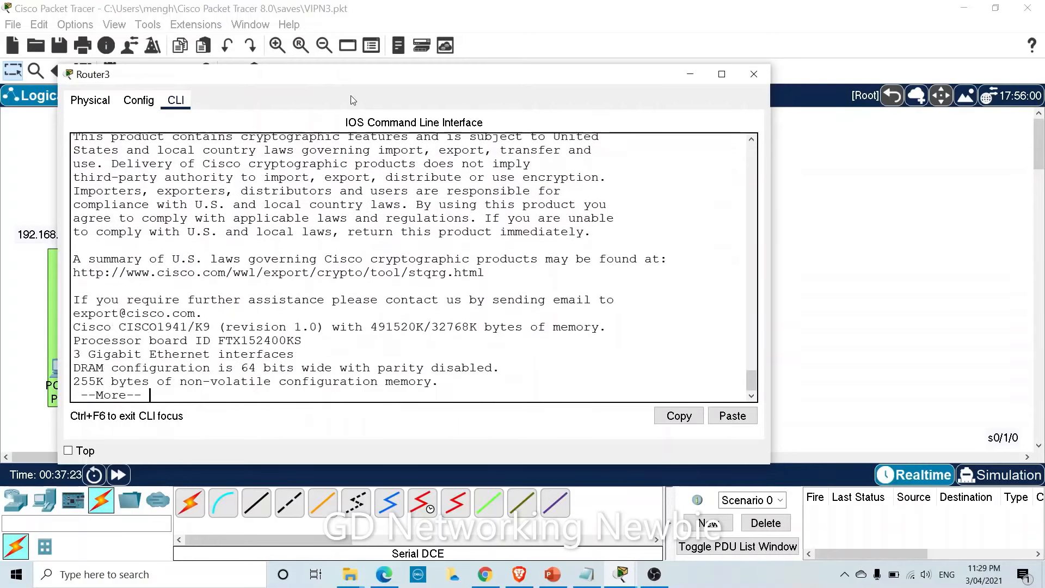
key("Return")
key("Return")
key("Return")
key("Return")
key("Return")
key("Return")
key("Return")
key("Return")
key("Return")
key("Return")
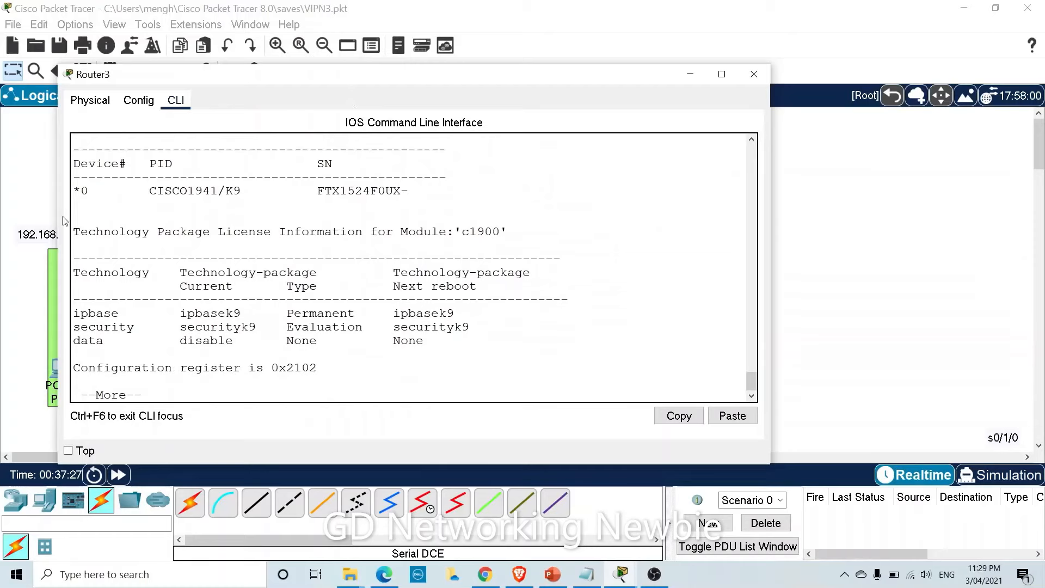
Widen the Router3 window, confirm the securityk9 entry, and return to a fresh prompt.
left_click_drag(56, 216, 20, 216)
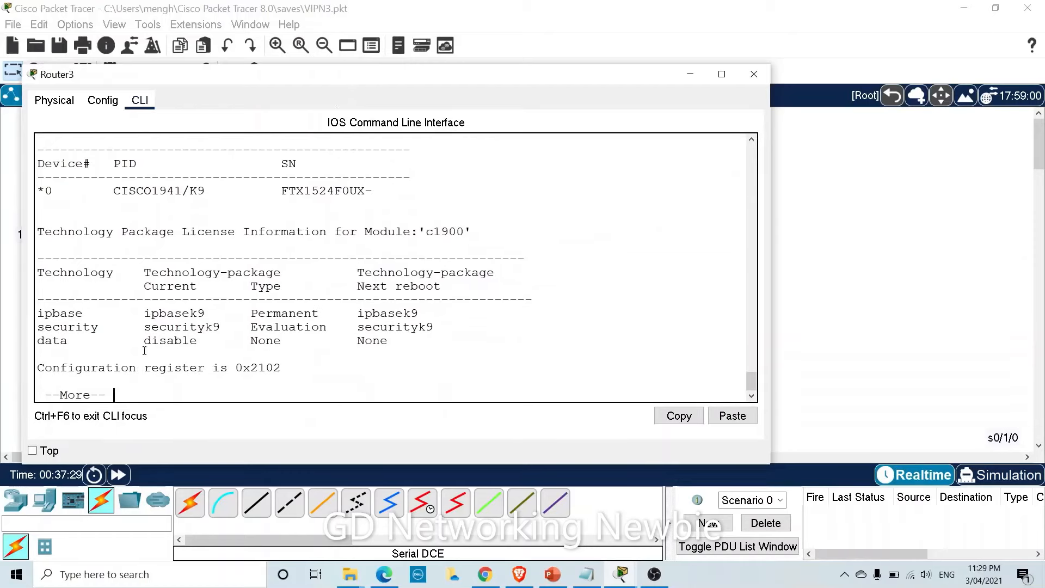
left_click_drag(145, 328, 212, 327)
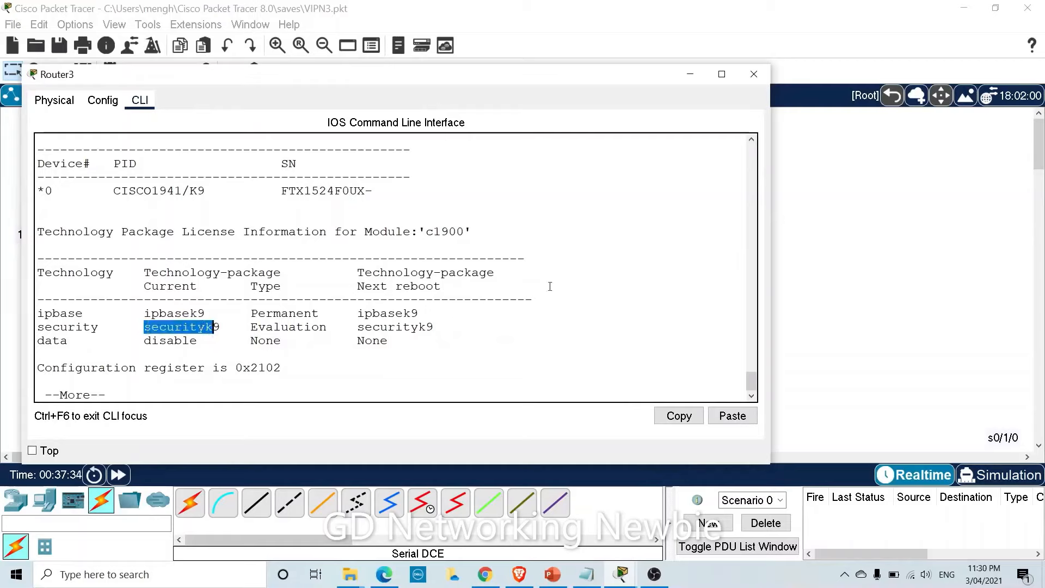
key("space")
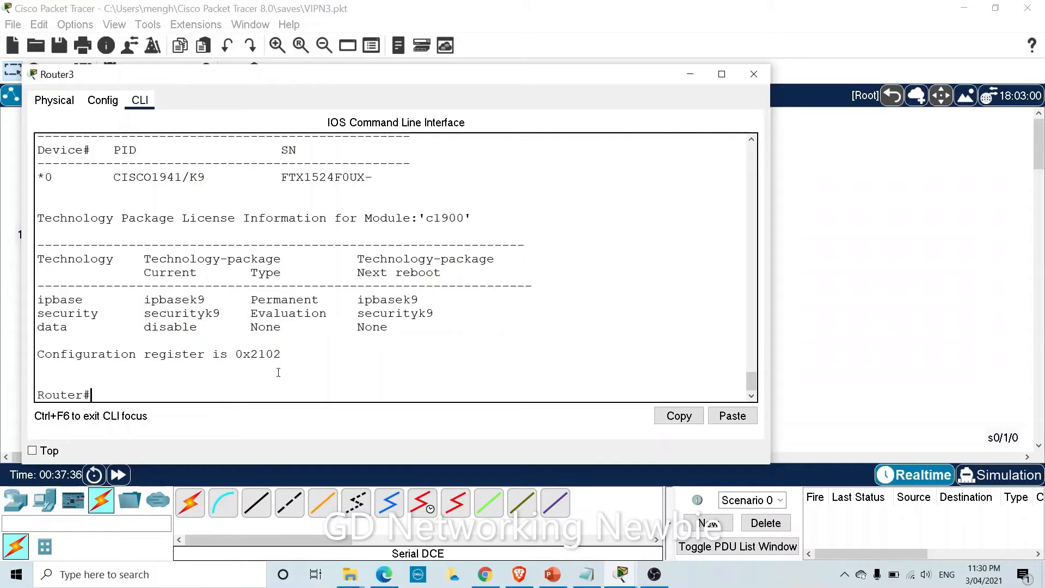
key("Return")
key("Return")
key("Return")
key("Return")
key("Return")
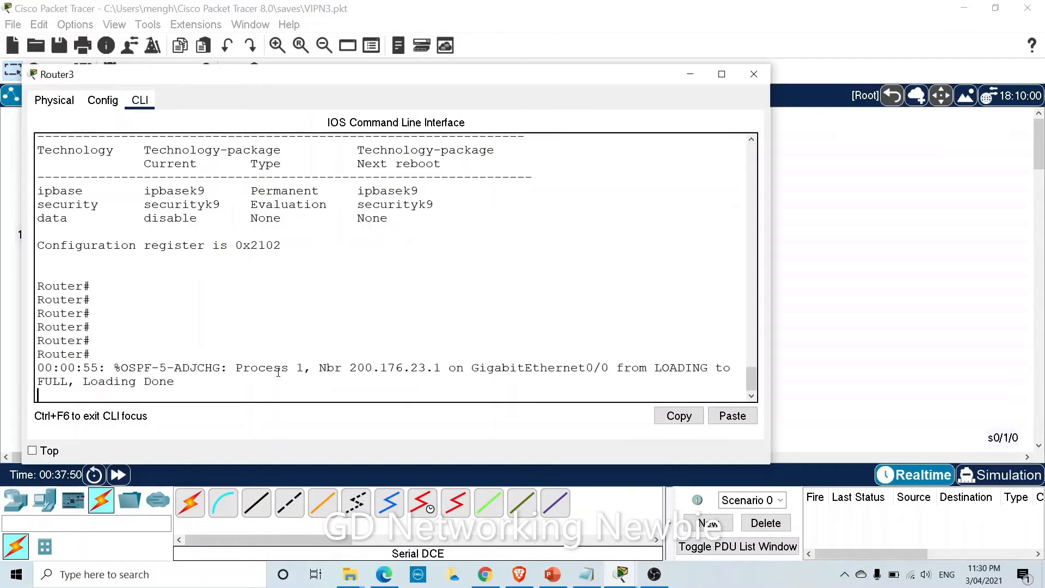
key("Return")
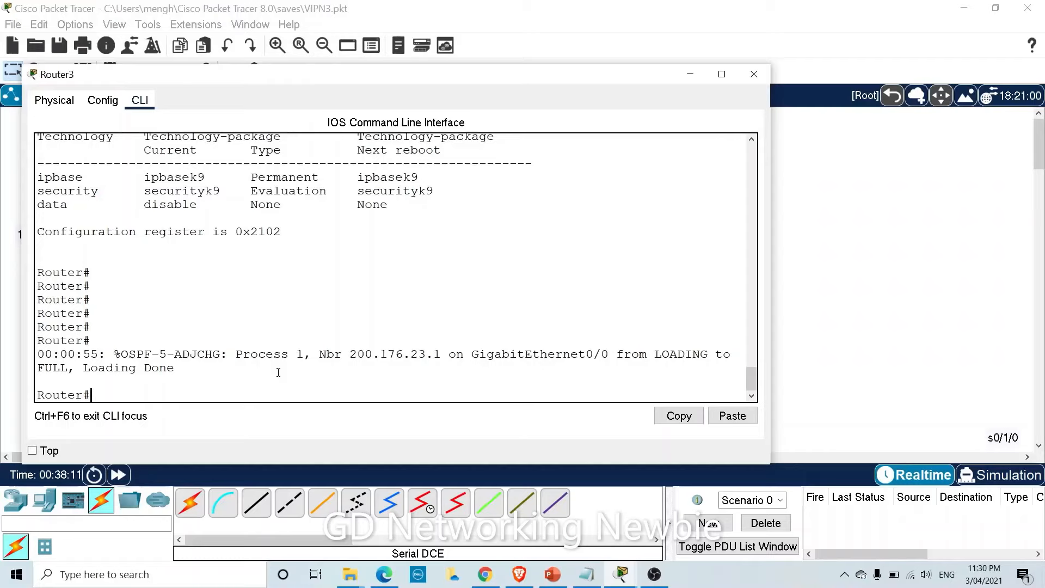
Enter global configuration mode on Router3 with conf t.
type("config")
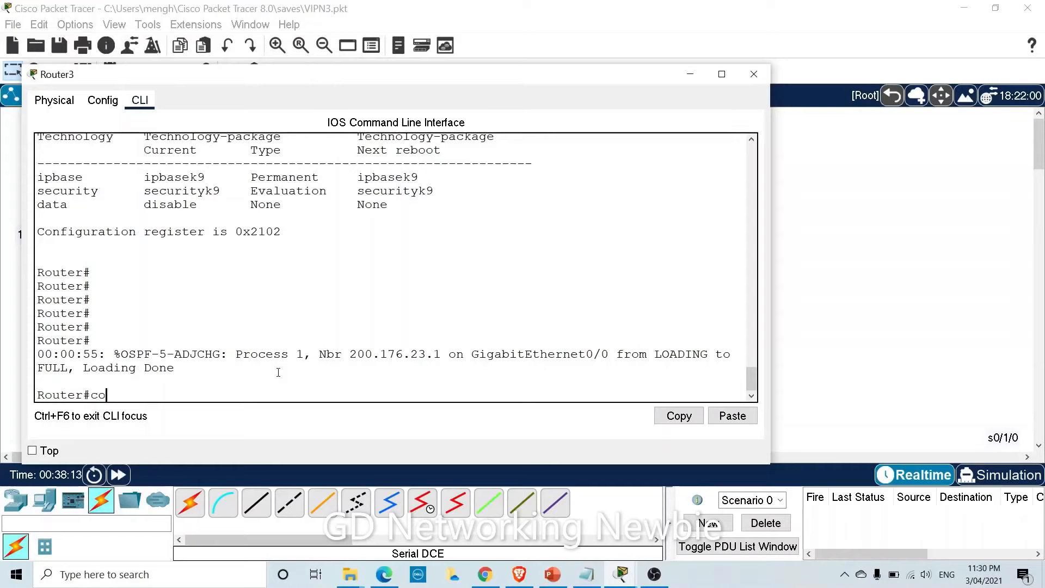
key("BackSpace")
key("BackSpace")
key("BackSpace")
type("fi")
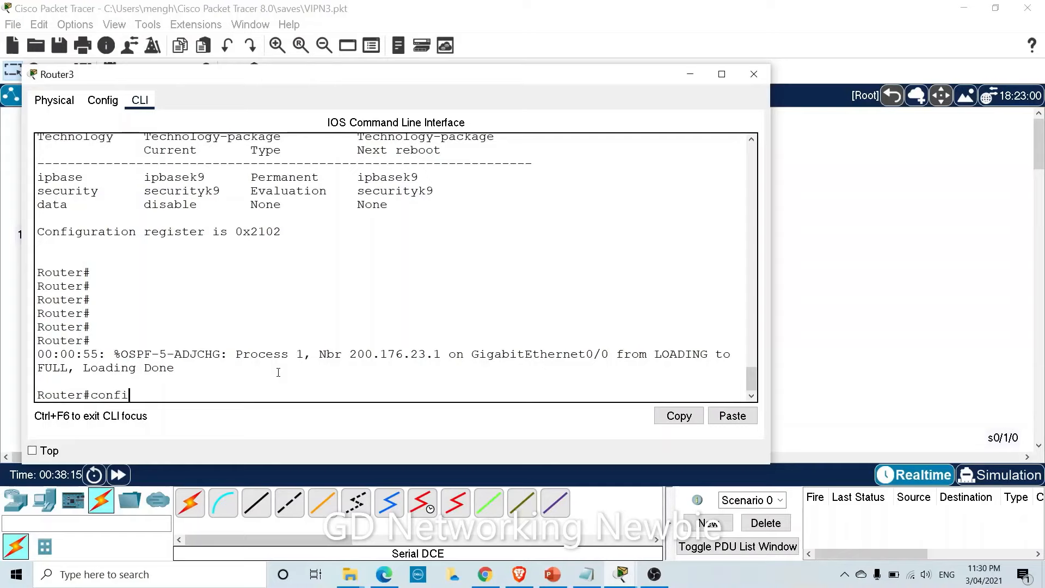
type("g t")
key("Return")
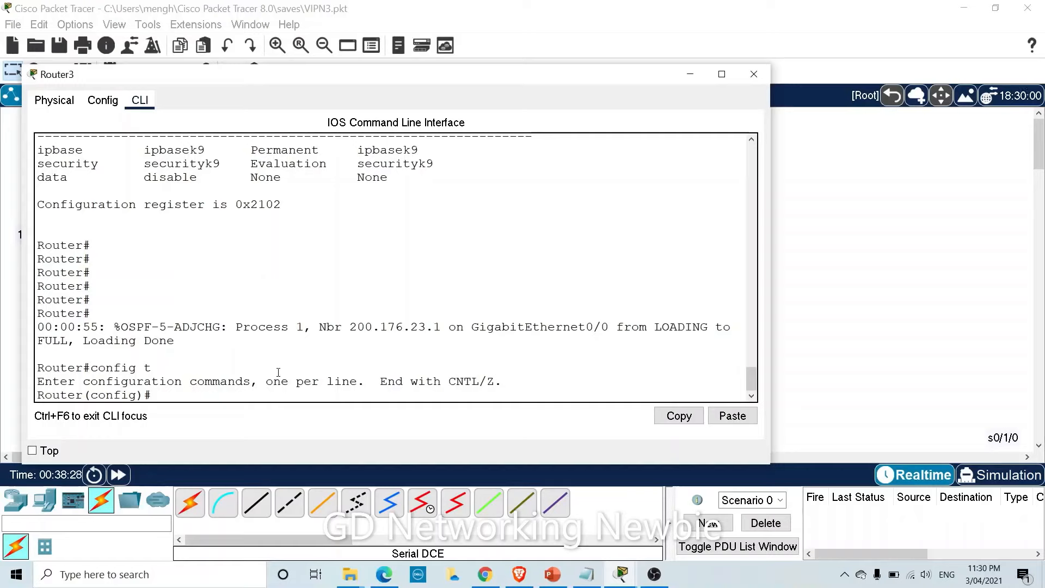
Create ISAKMP policy 30 with crypto isakmp policy 30, checking the number range with ?
type("cr")
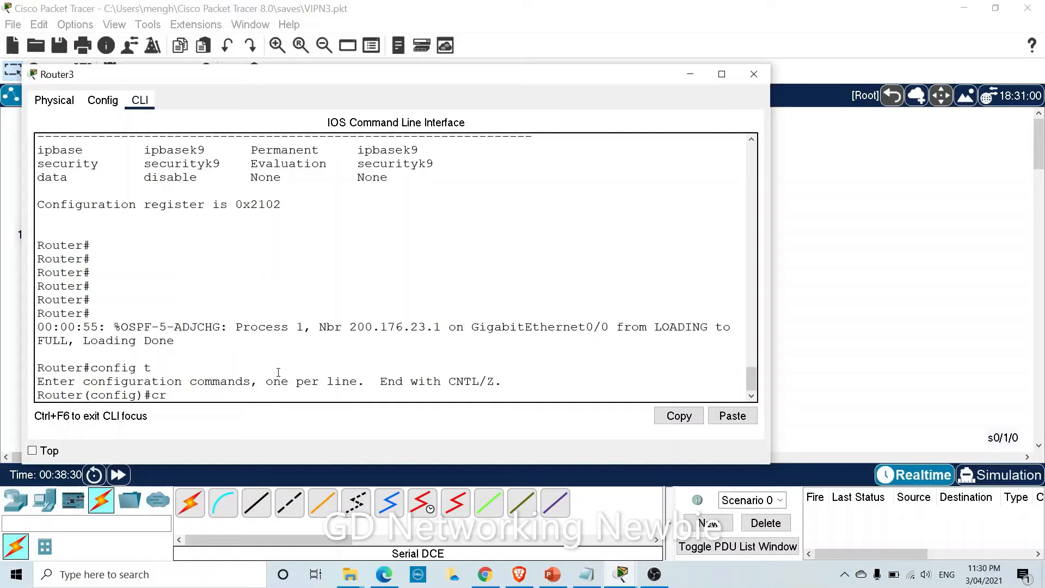
key("Tab")
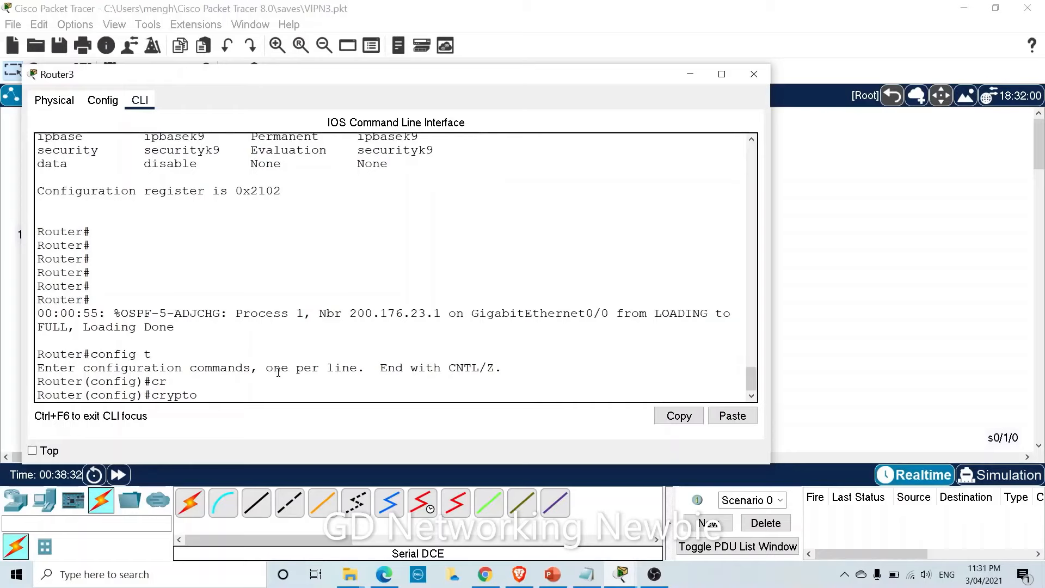
type("is")
key("Tab")
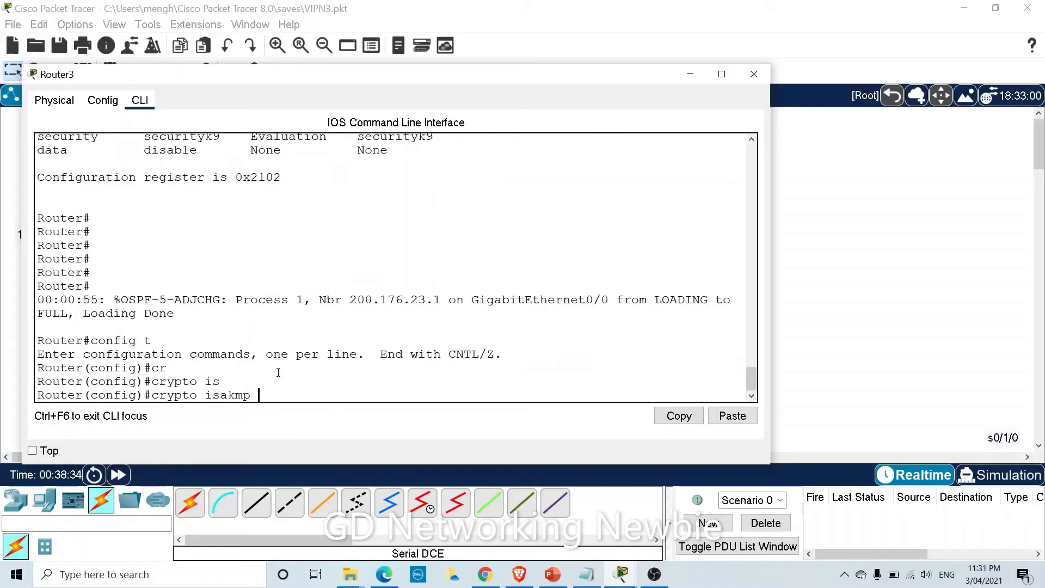
type("pol")
key("Tab")
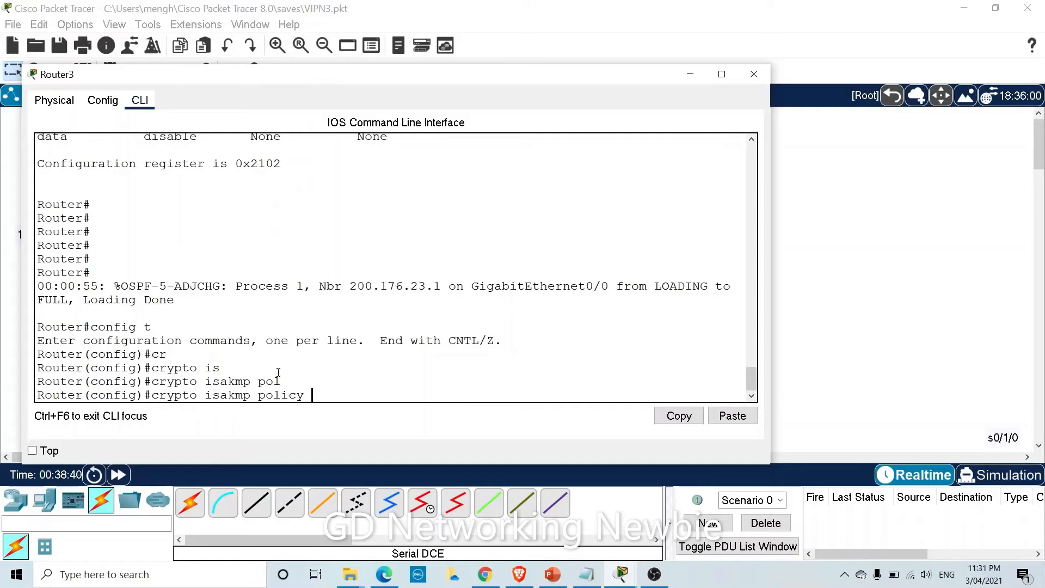
type("3")
key("BackSpace")
type("?")
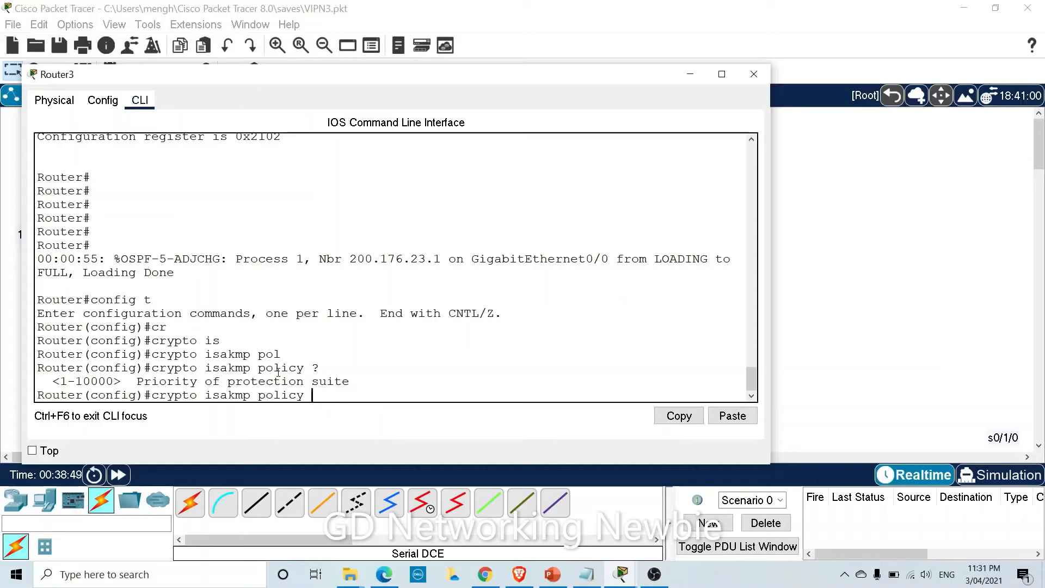
type("30")
key("Return")
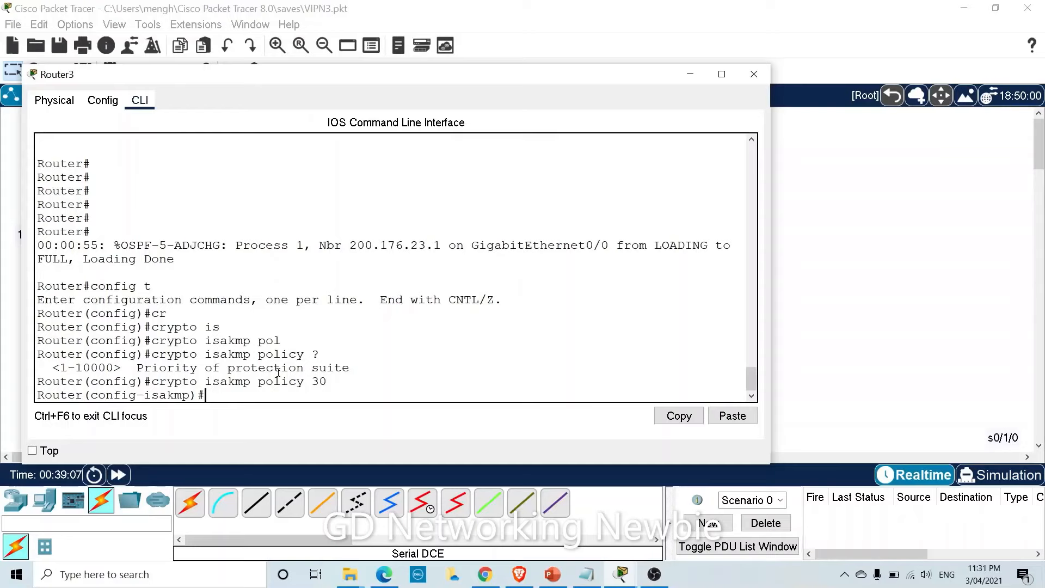
List the ISAKMP policy options and highlight authentication, encryption, group, hash and lifetime.
type("?")
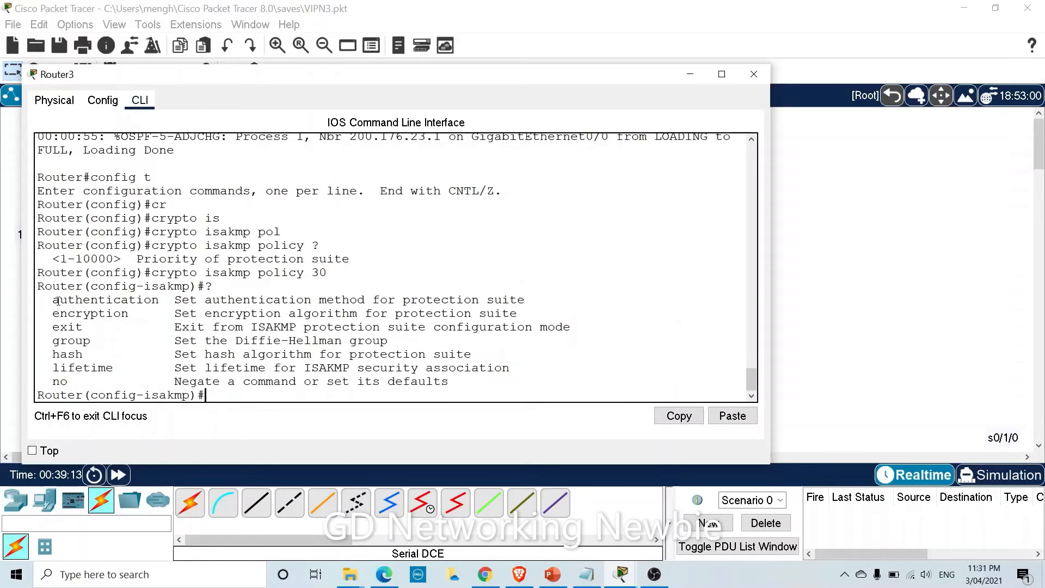
left_click_drag(57, 300, 128, 301)
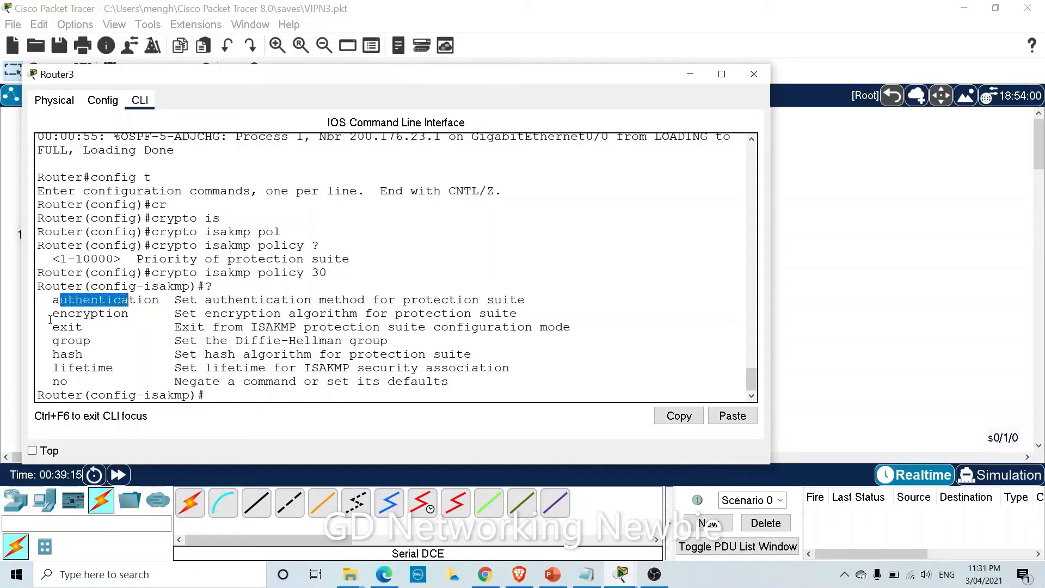
left_click_drag(52, 314, 125, 316)
left_click_drag(53, 341, 83, 355)
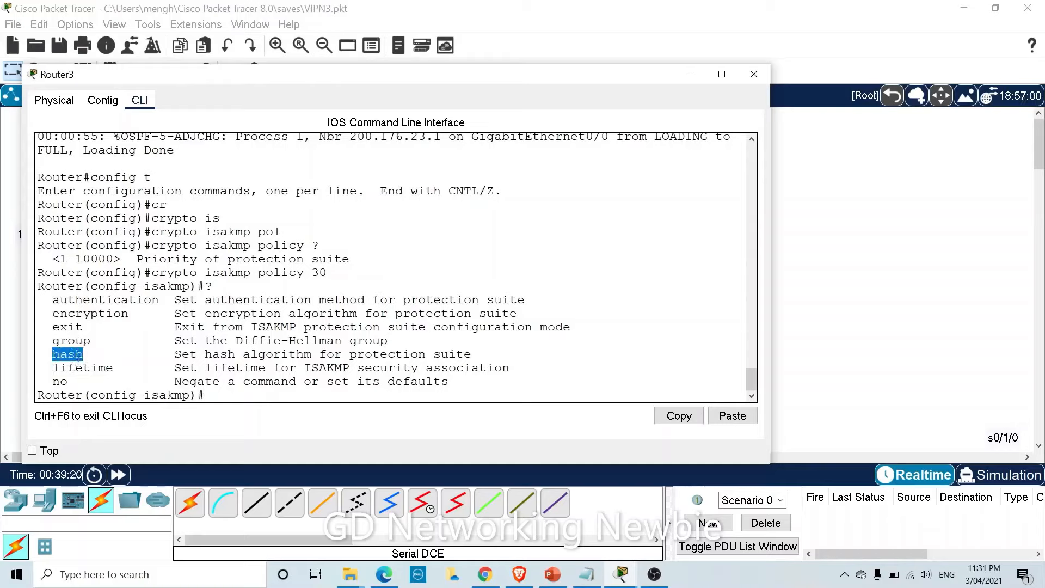
left_click(52, 301)
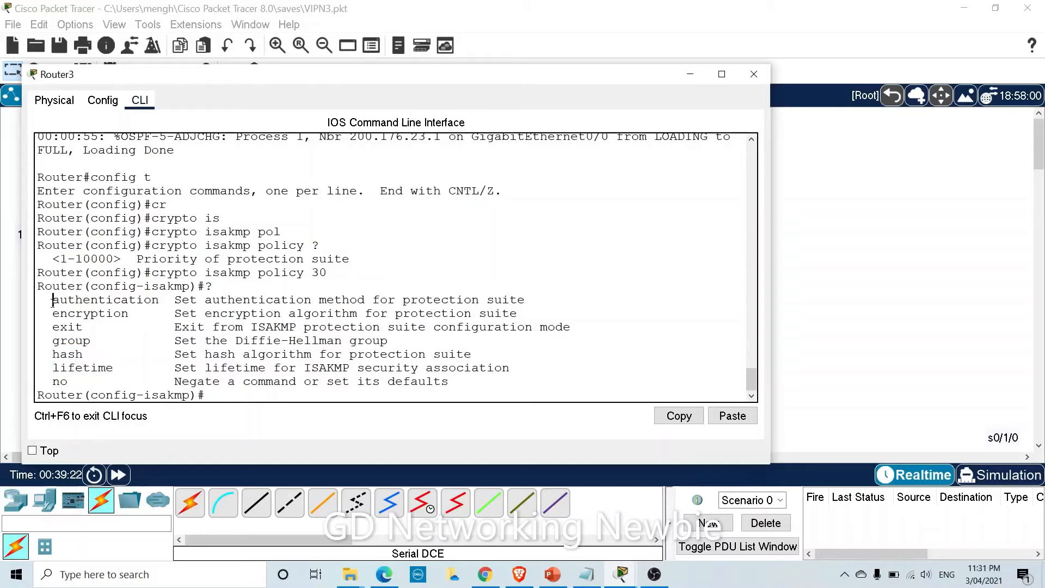
left_click_drag(53, 301, 95, 301)
left_click_drag(53, 341, 76, 341)
left_click_drag(59, 366, 100, 365)
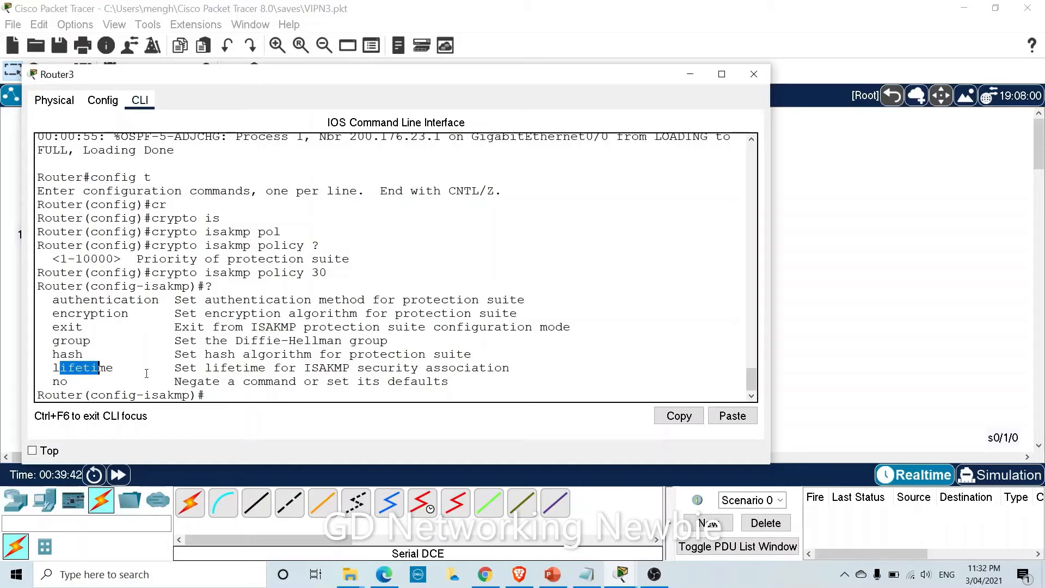
left_click(234, 395)
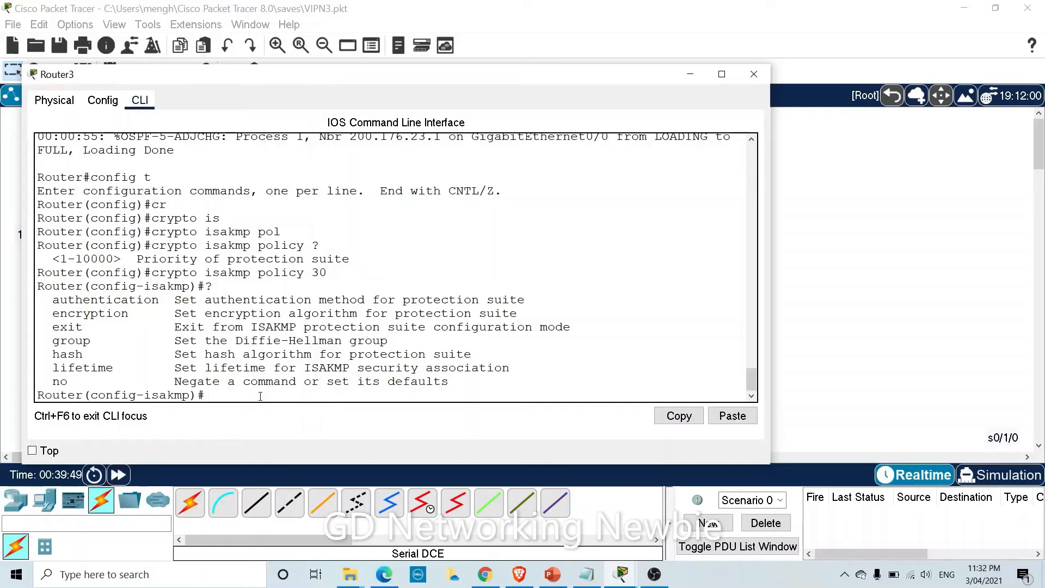
Set ISAKMP policy 30 encryption to AES 256 after listing the cipher and key-size options.
type("e")
type("n")
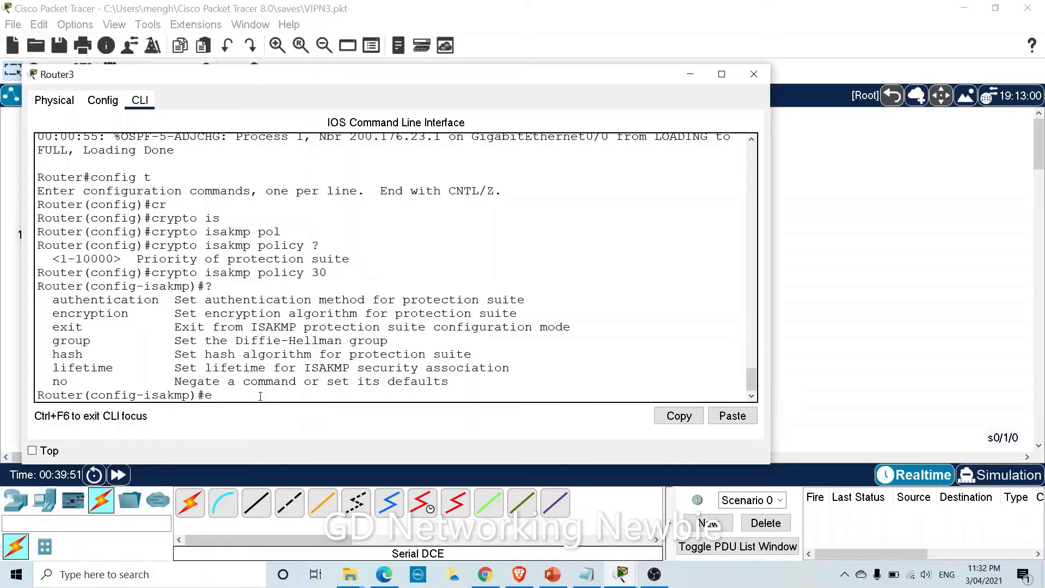
key("Tab")
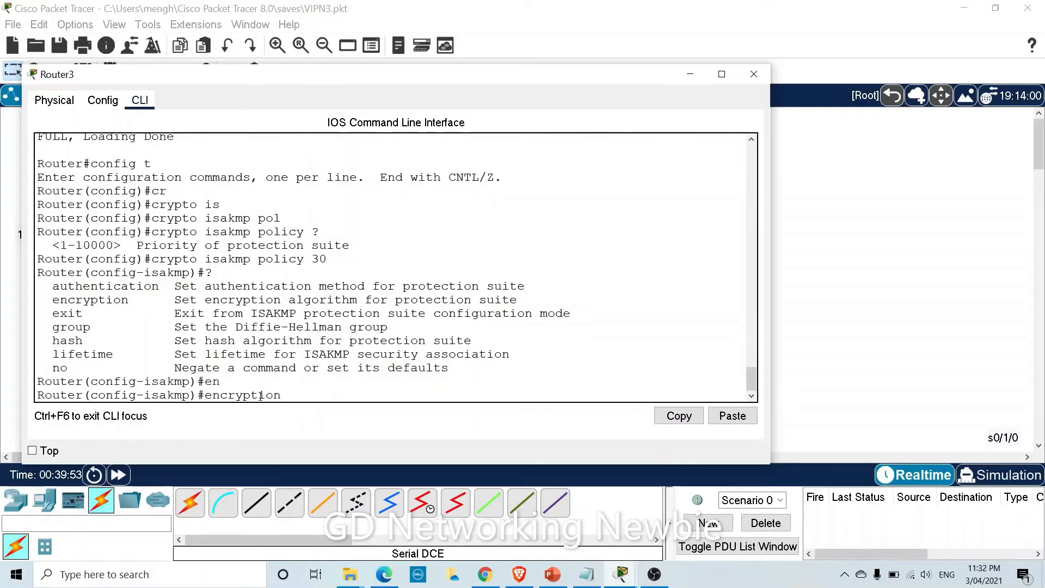
type("?")
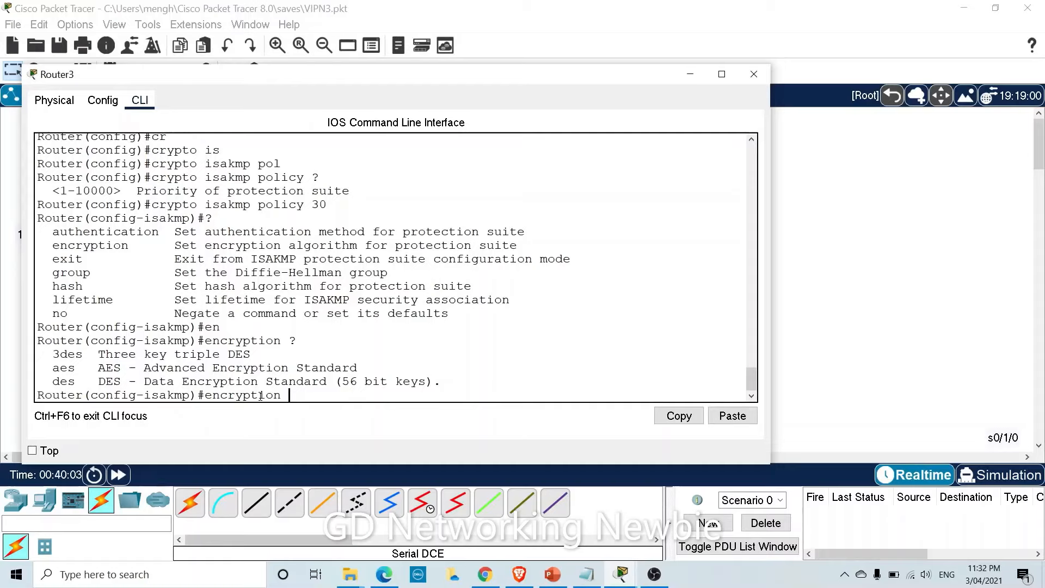
type("AES ?")
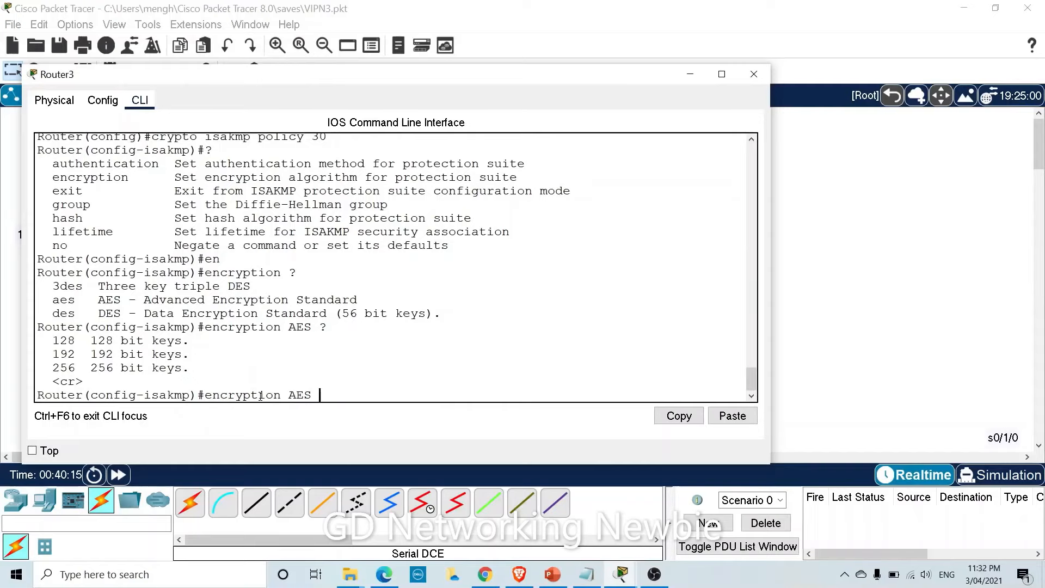
type("256")
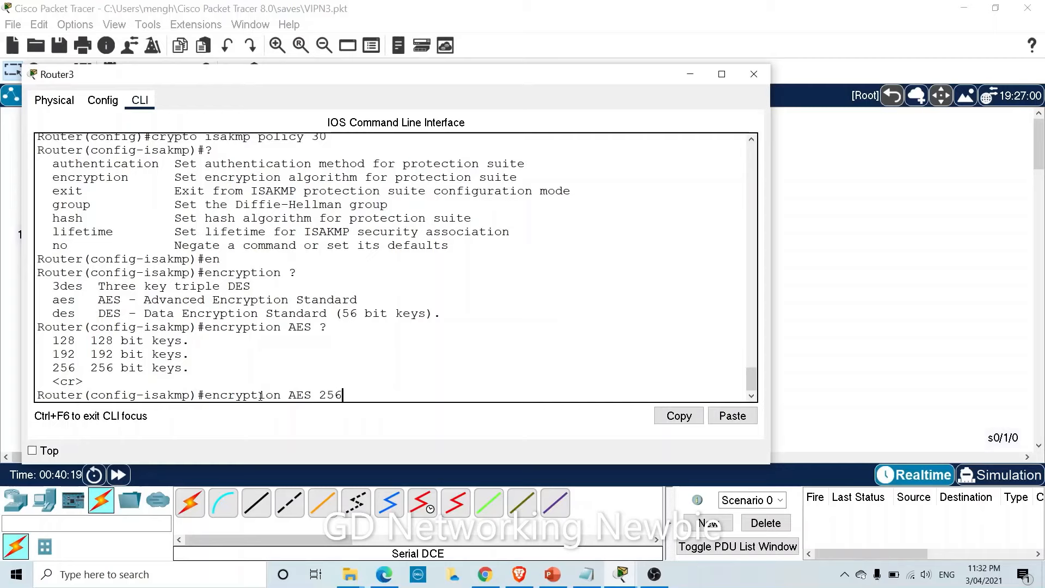
key("Return")
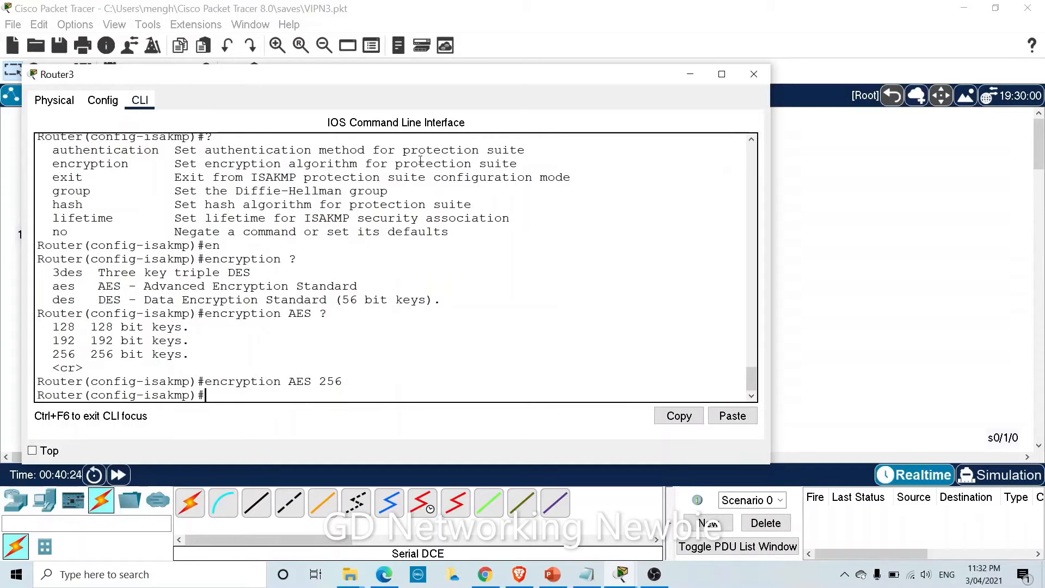
left_click(689, 76)
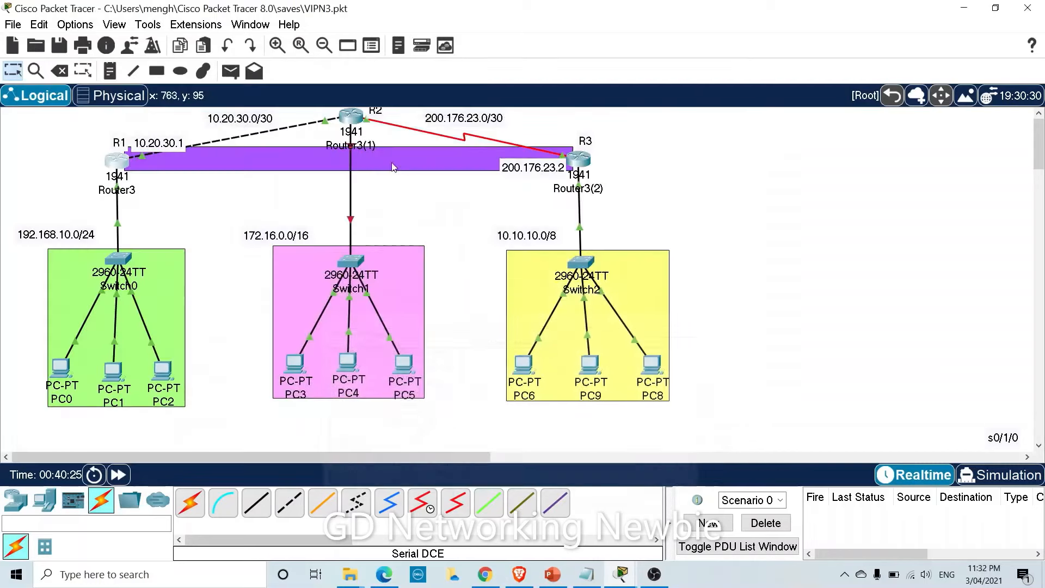
left_click(127, 165)
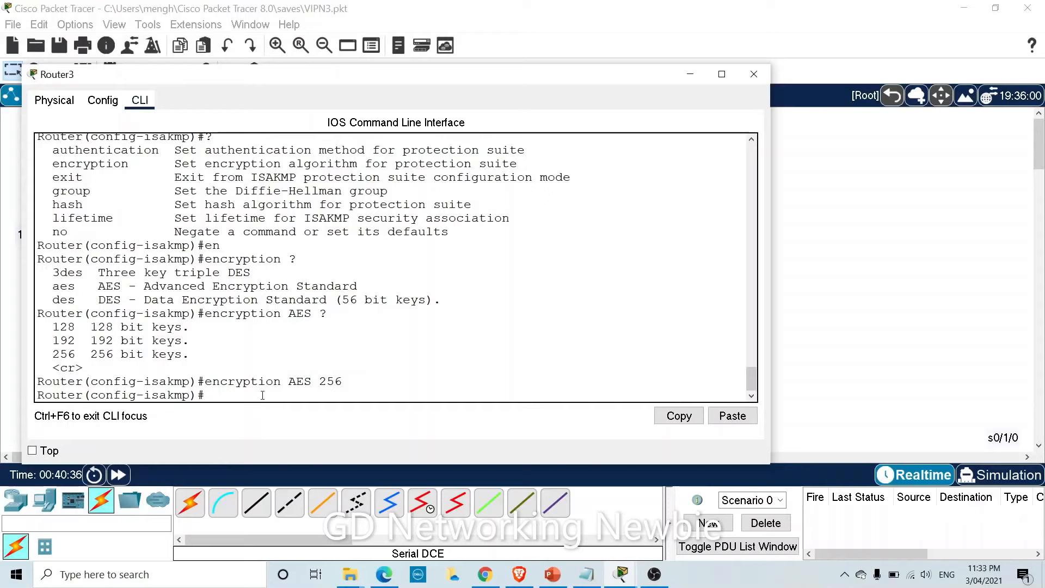
Set ISAKMP policy 30 authentication to pre-share.
type("a")
key("Tab")
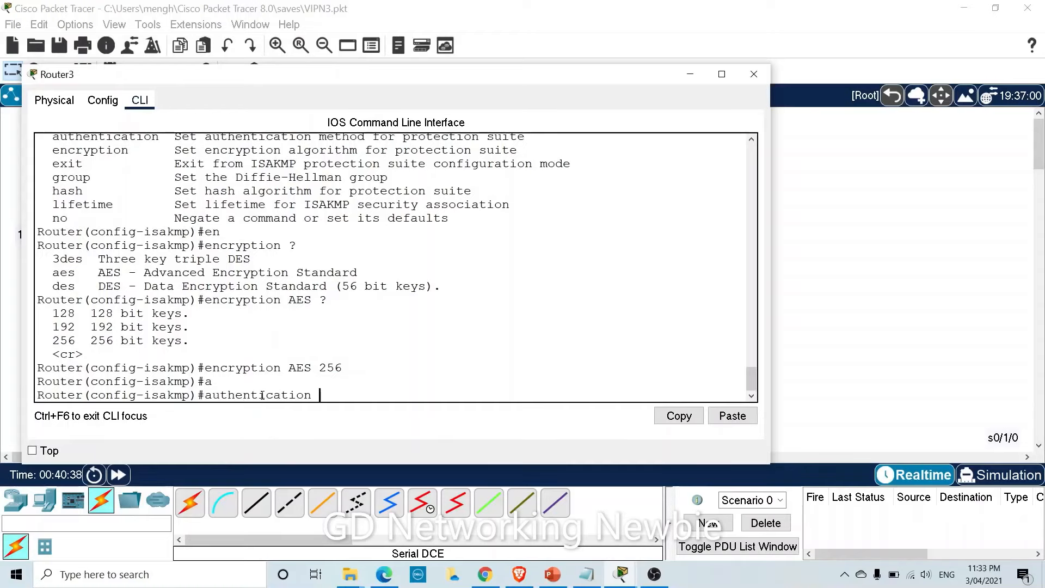
type("pr")
key("Tab")
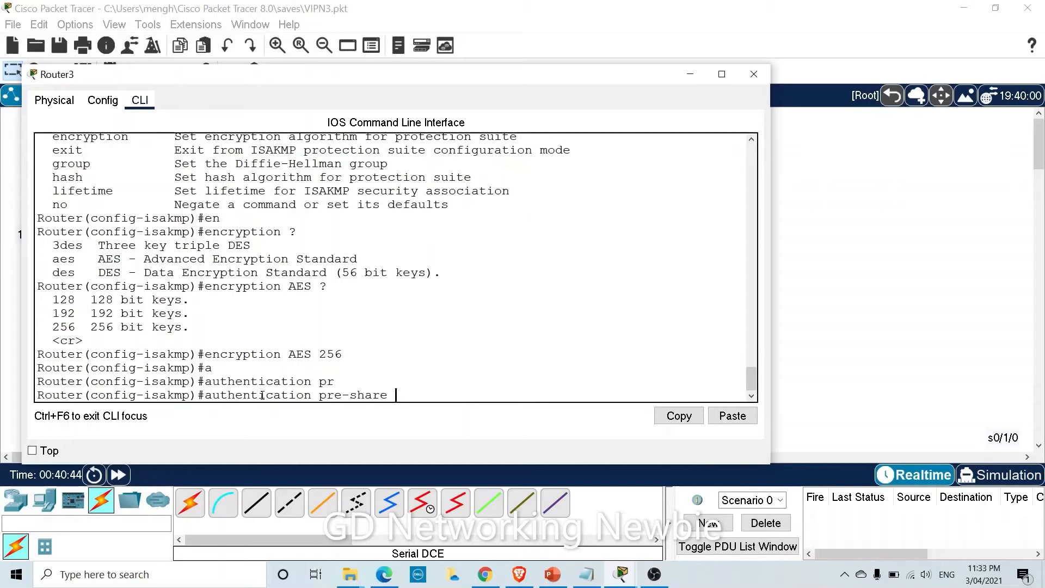
key("Return")
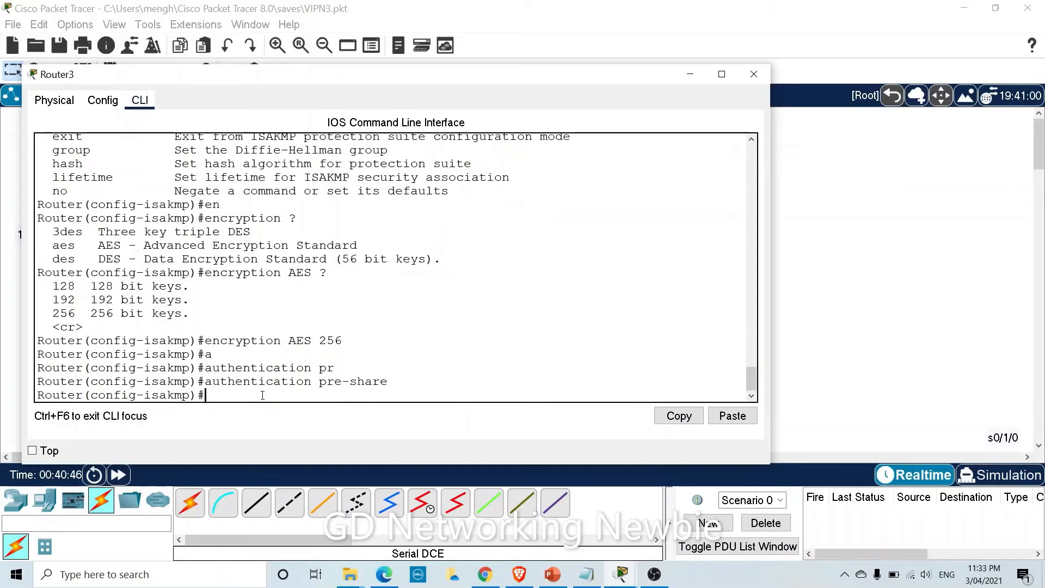
Set lifetime 3600 and Diffie-Hellman group 5, then exit to global configuration.
type("life ")
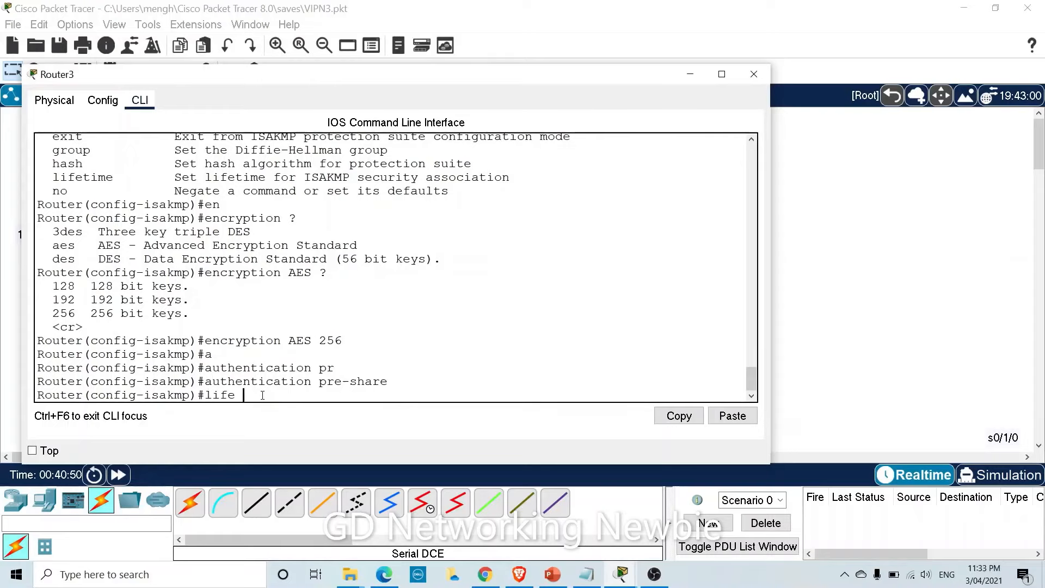
type("?")
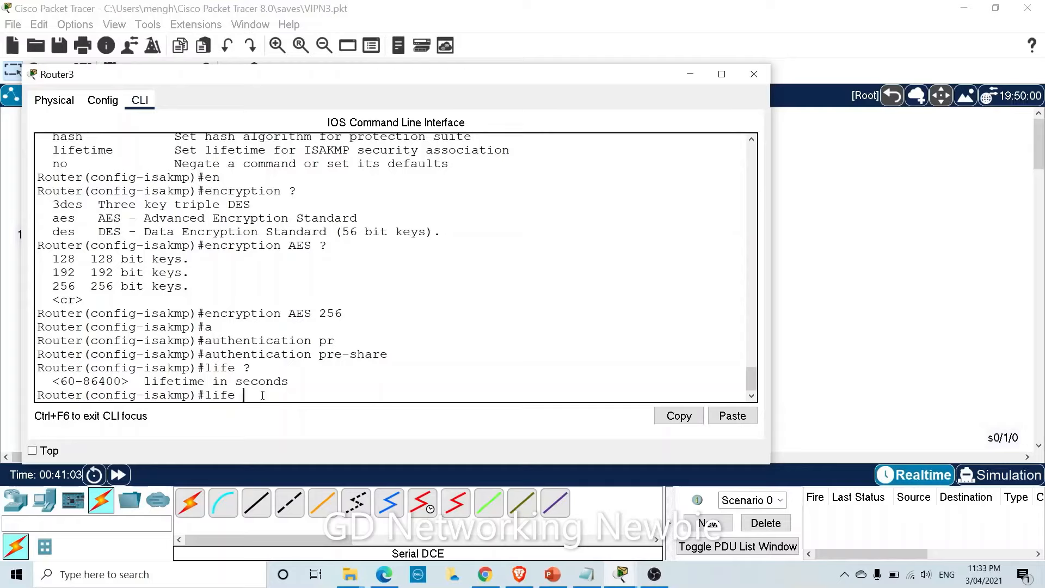
type("3600")
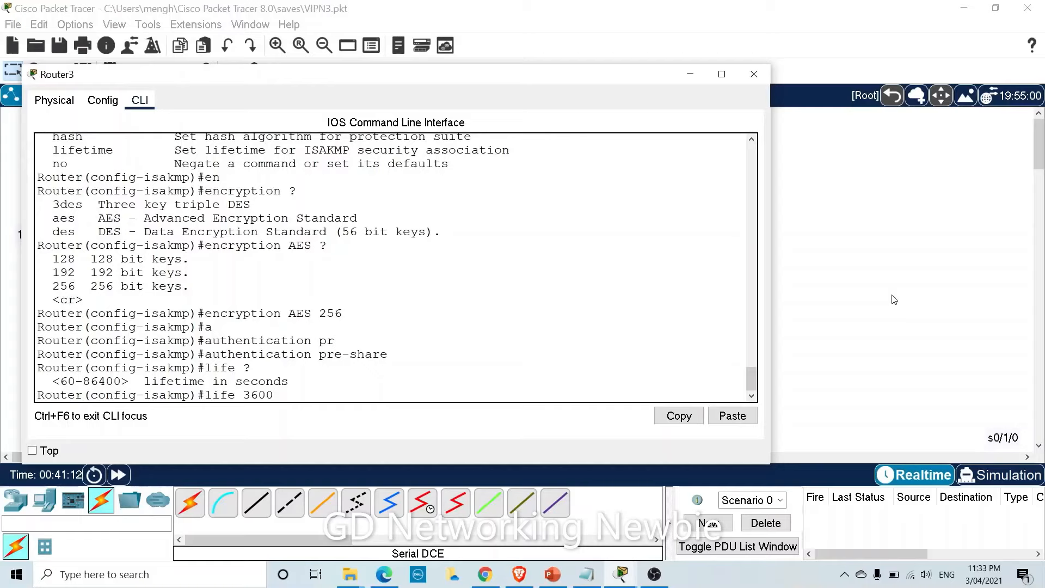
key("Return")
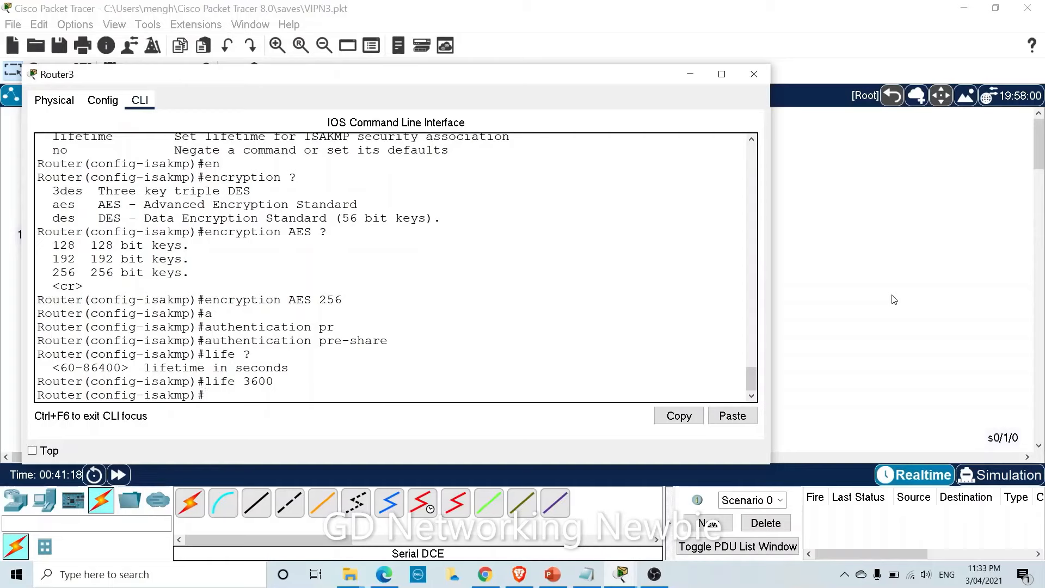
type("Gr")
key("Tab")
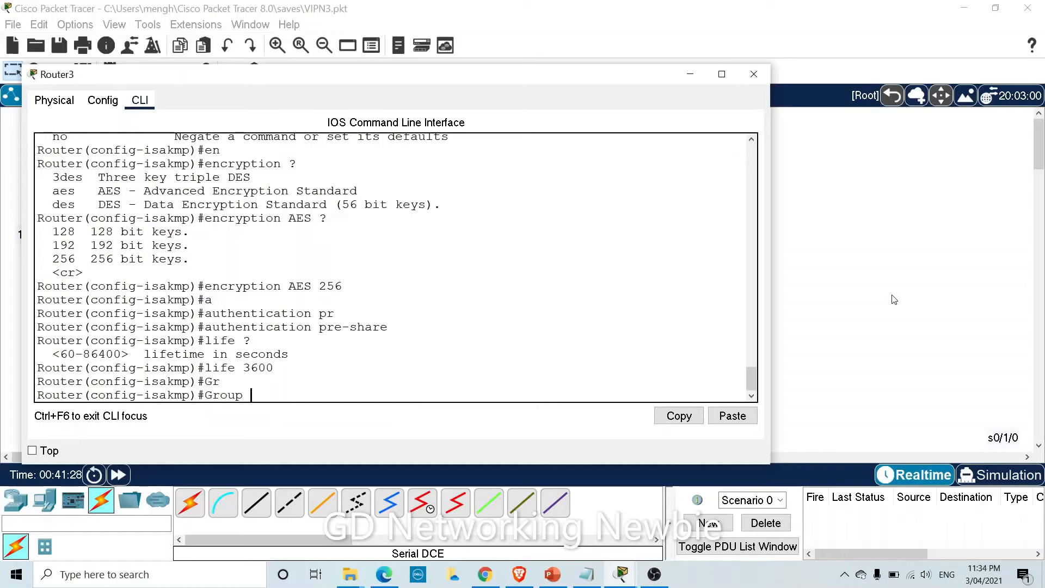
type("?")
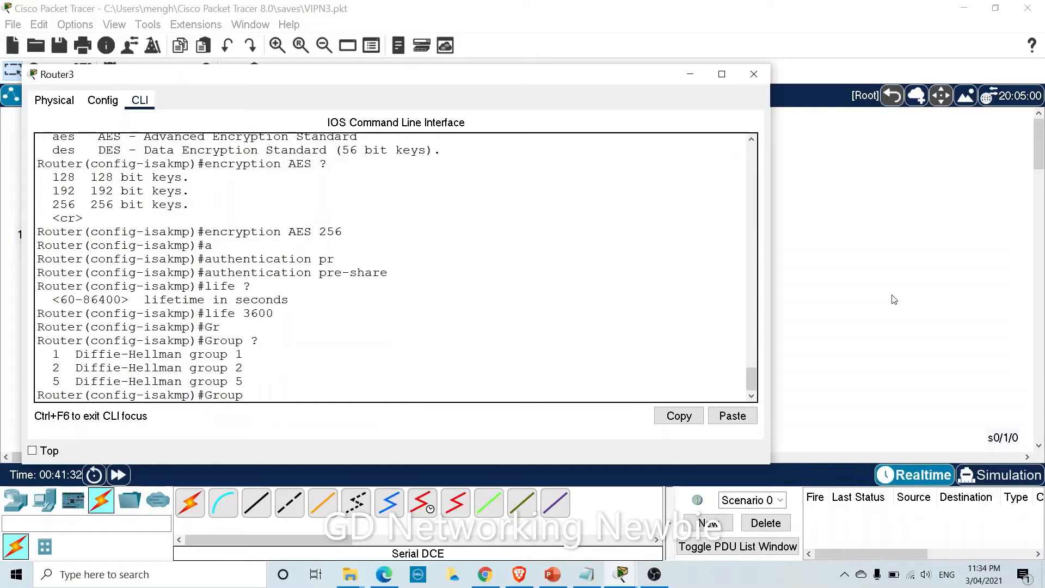
type("5")
key("Return")
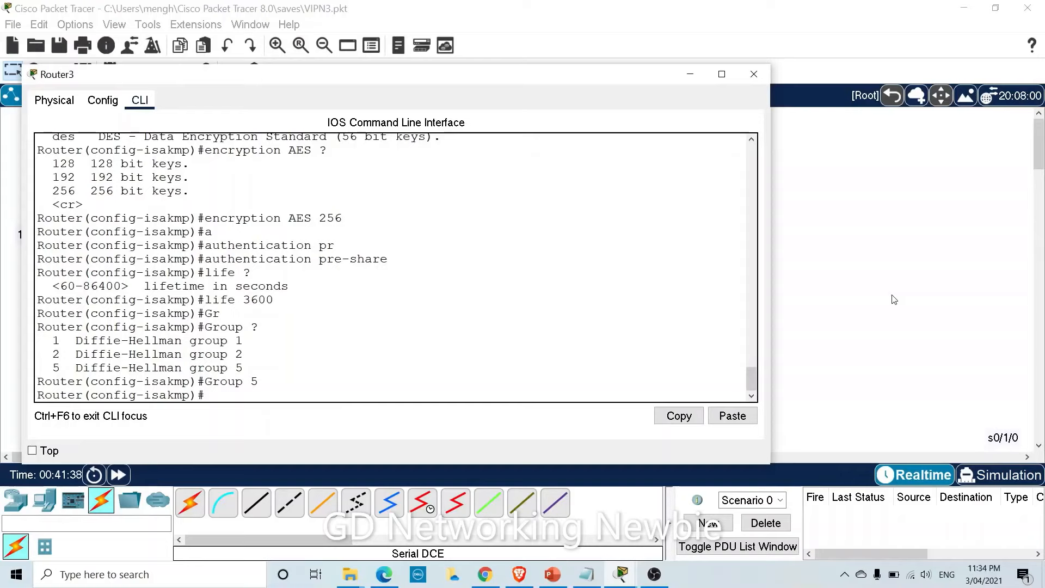
type("exit")
key("Return")
key("Return")
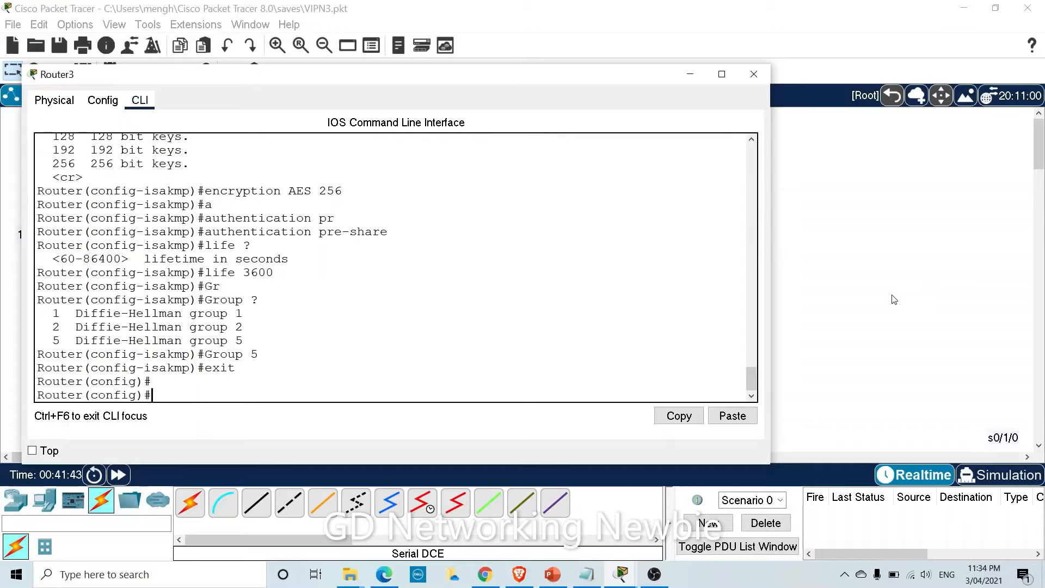
Enter crypto isakmp key with the chosen pre-shared key for peer address 200.176.23.2.
key("Tab")
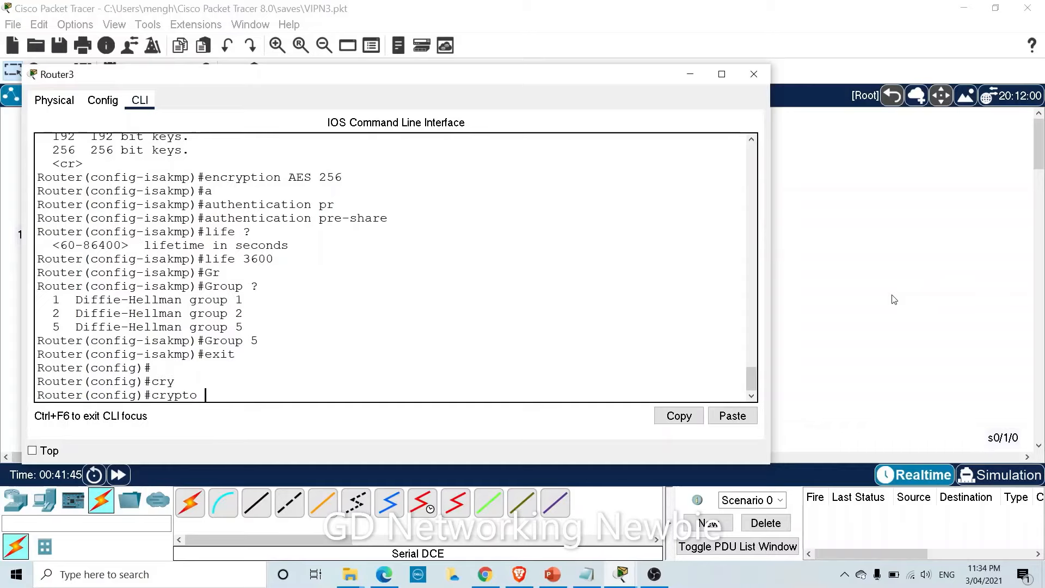
key("Tab")
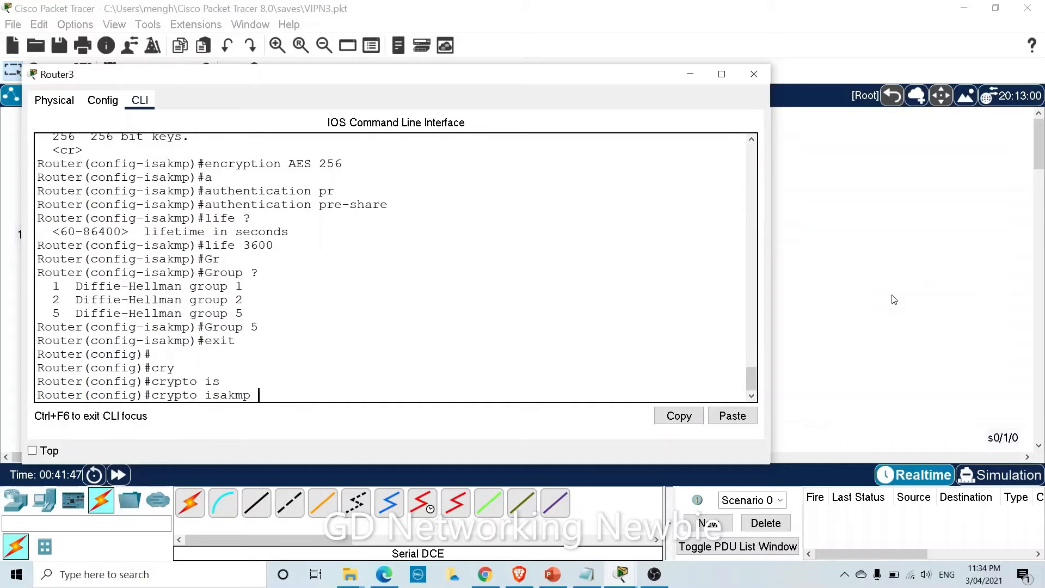
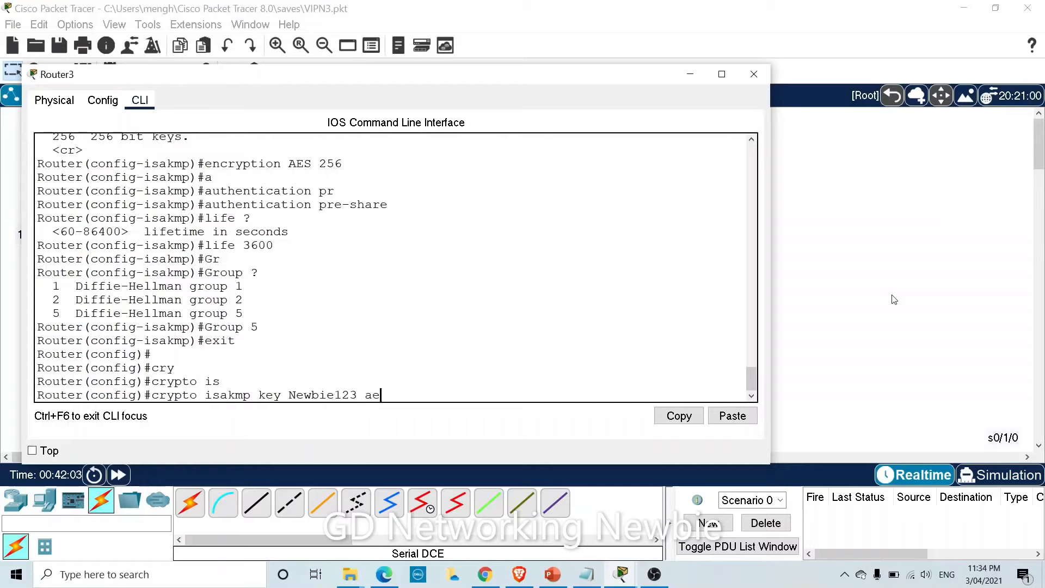
key("Tab")
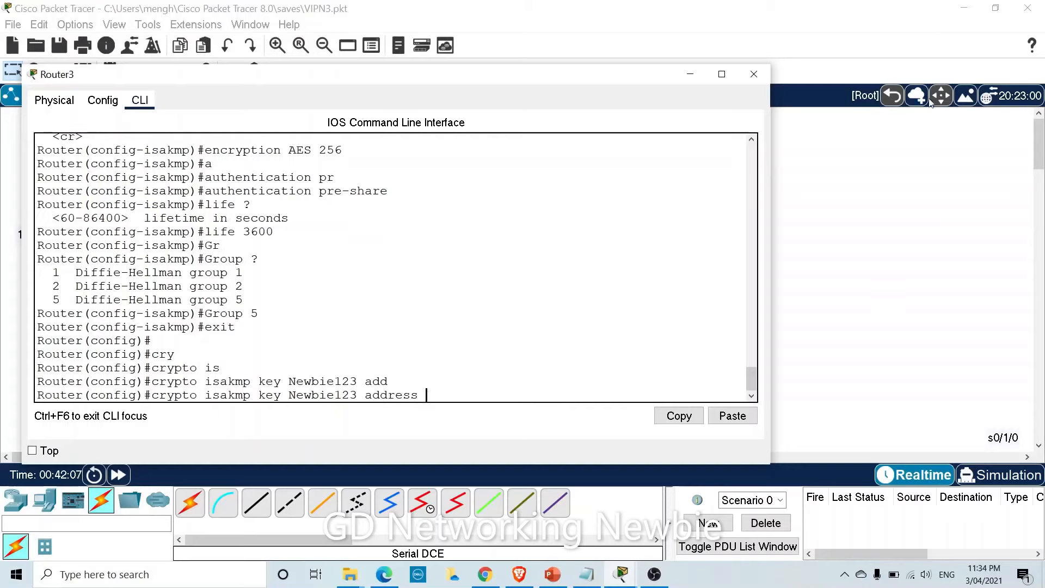
left_click_drag(556, 81, 552, 275)
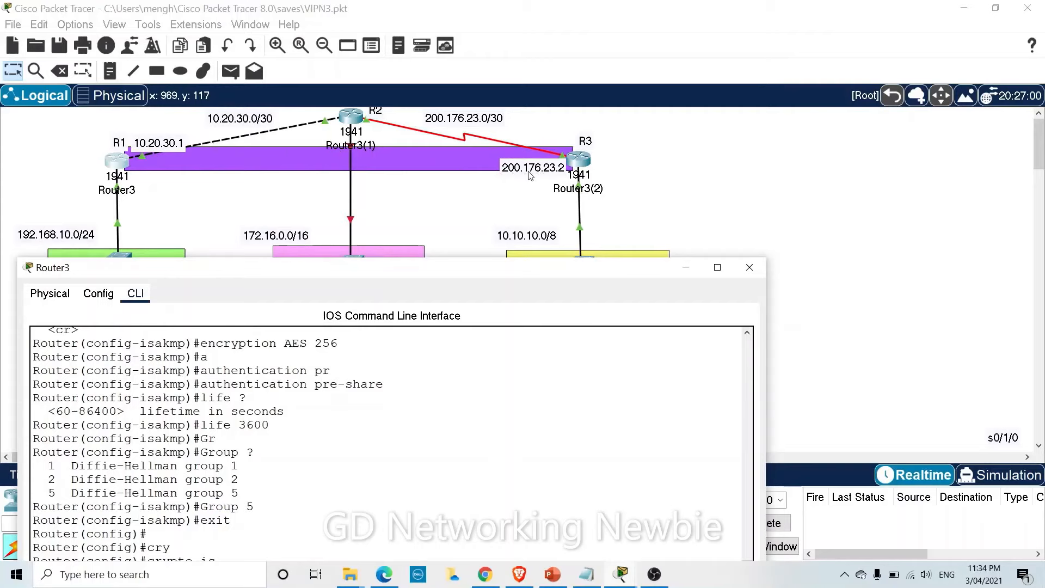
left_click_drag(518, 276, 541, 198)
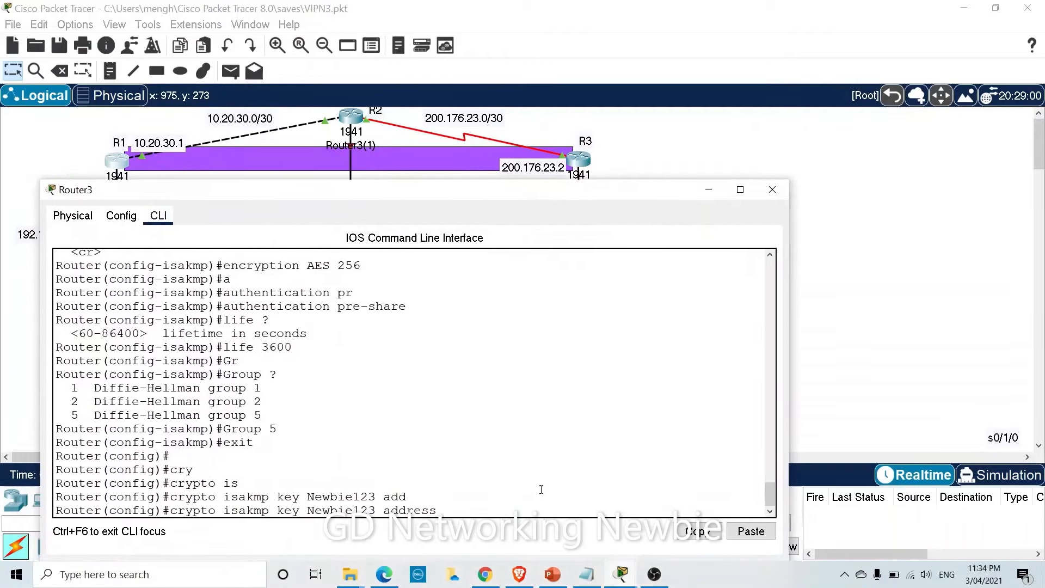
type("200.176.23.2")
key("Return")
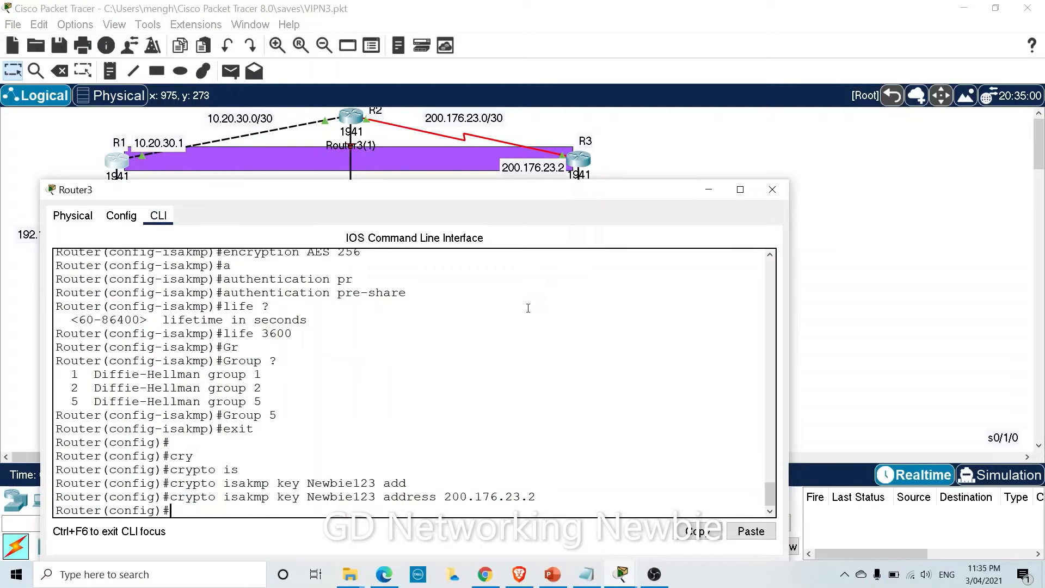
left_click_drag(506, 194, 495, 139)
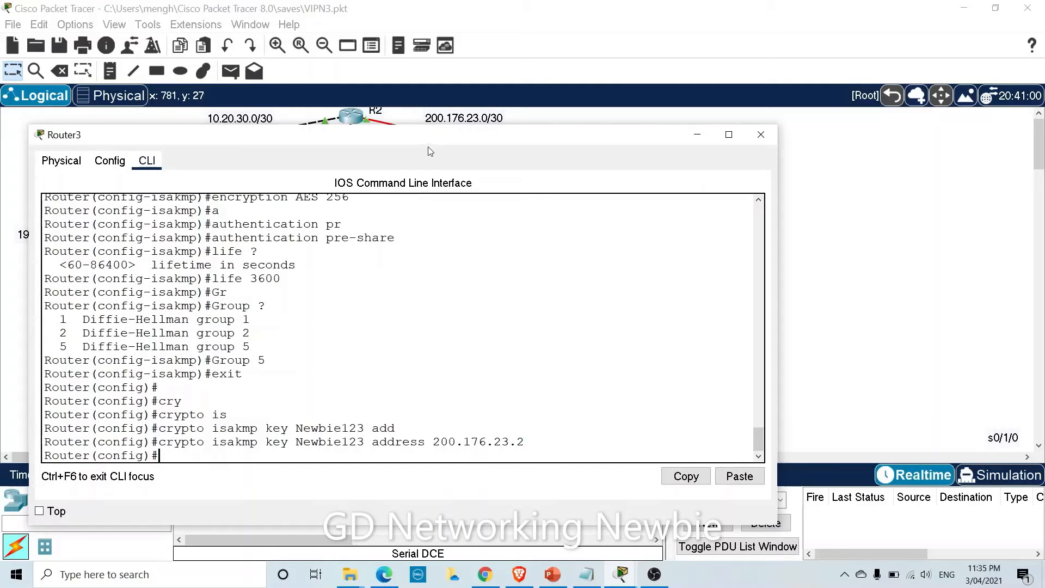
left_click_drag(428, 145, 450, 82)
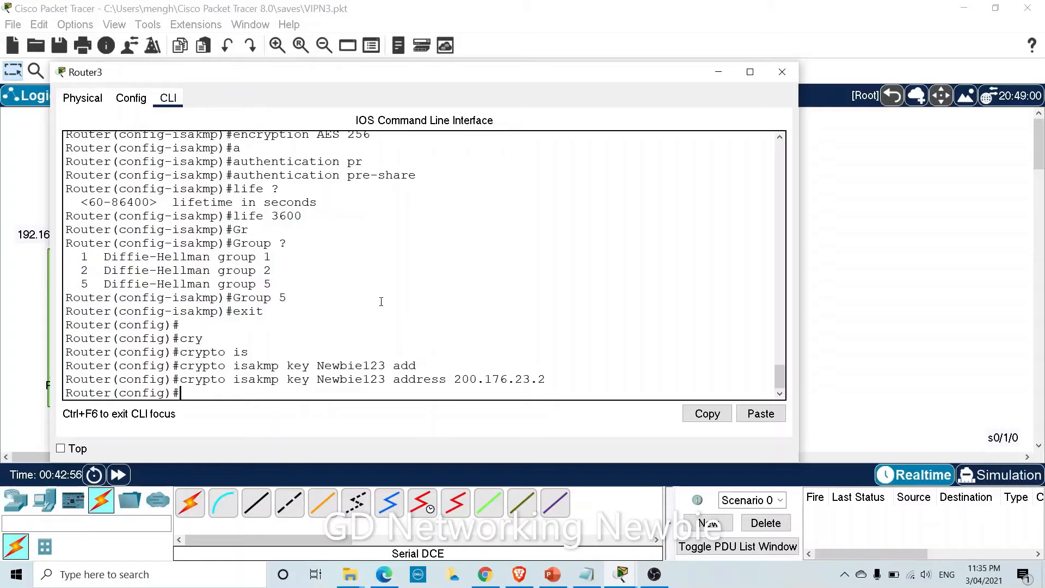
Type crypto ipsec transform-set My-Trasnform-Set and list the available transforms with ?
type("cr")
key("Tab")
type("i")
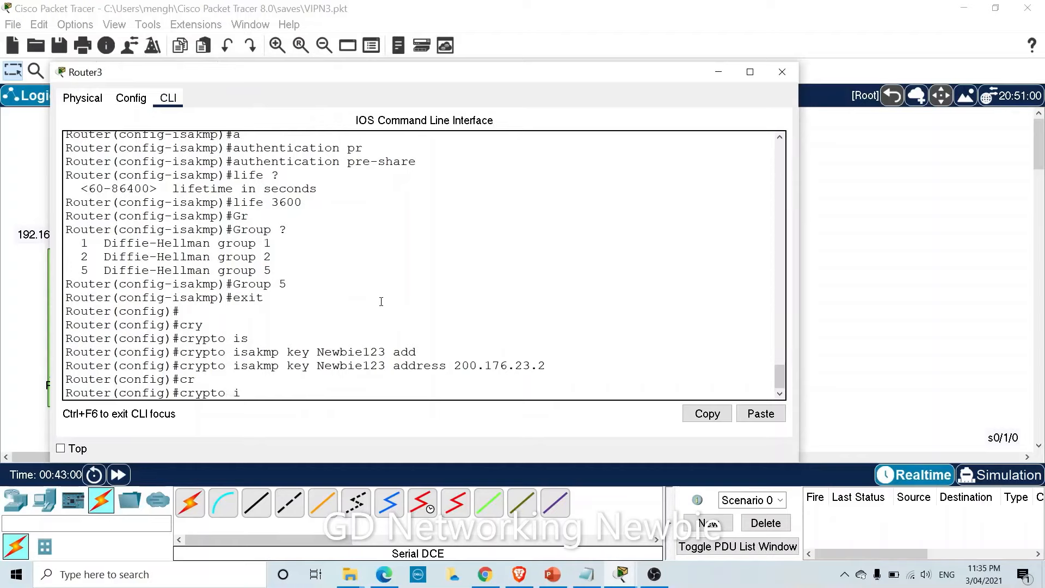
type("tr")
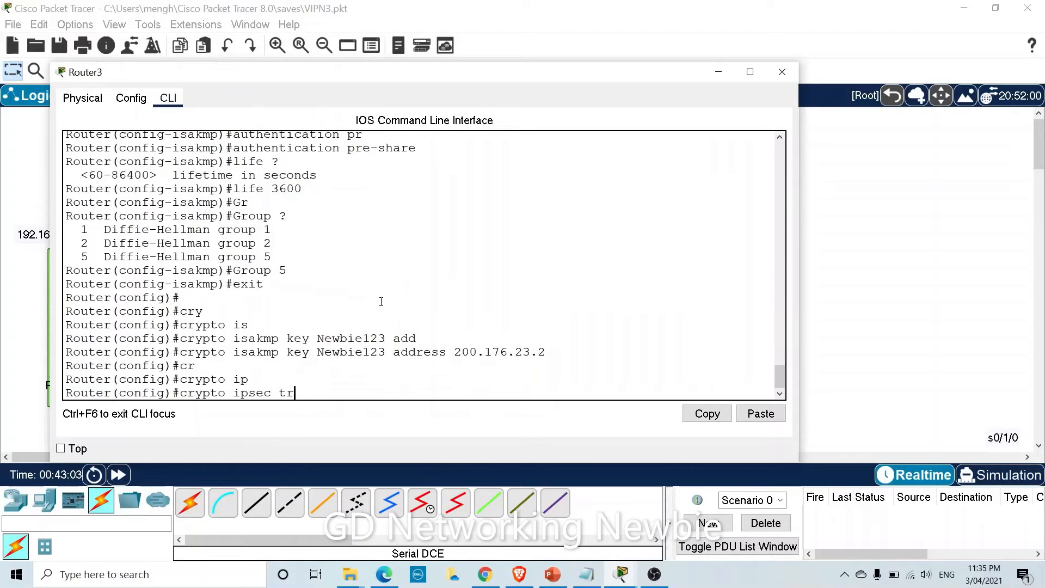
key("Tab")
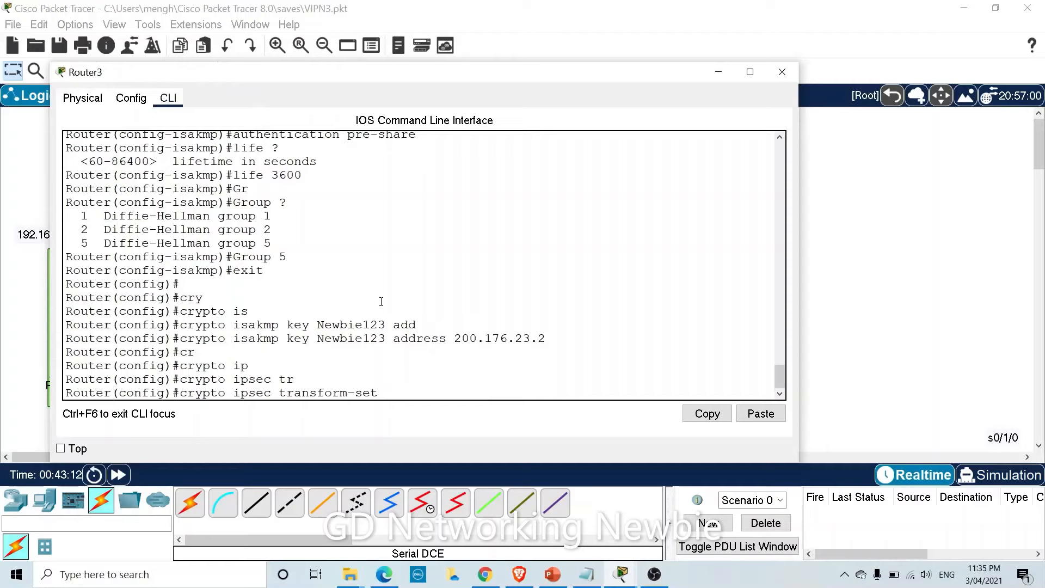
type("My-Trasnform")
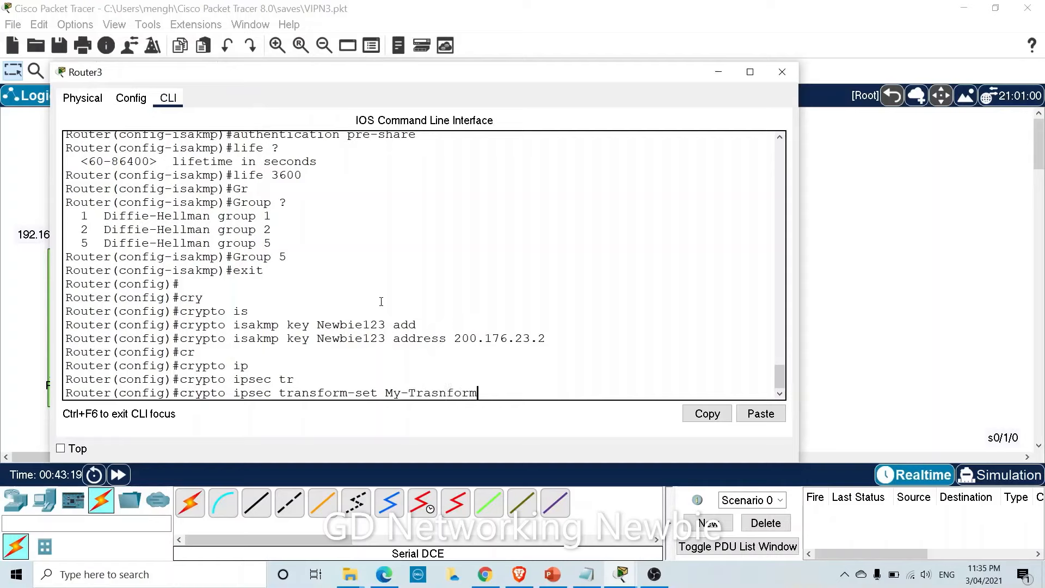
type("-Set ?")
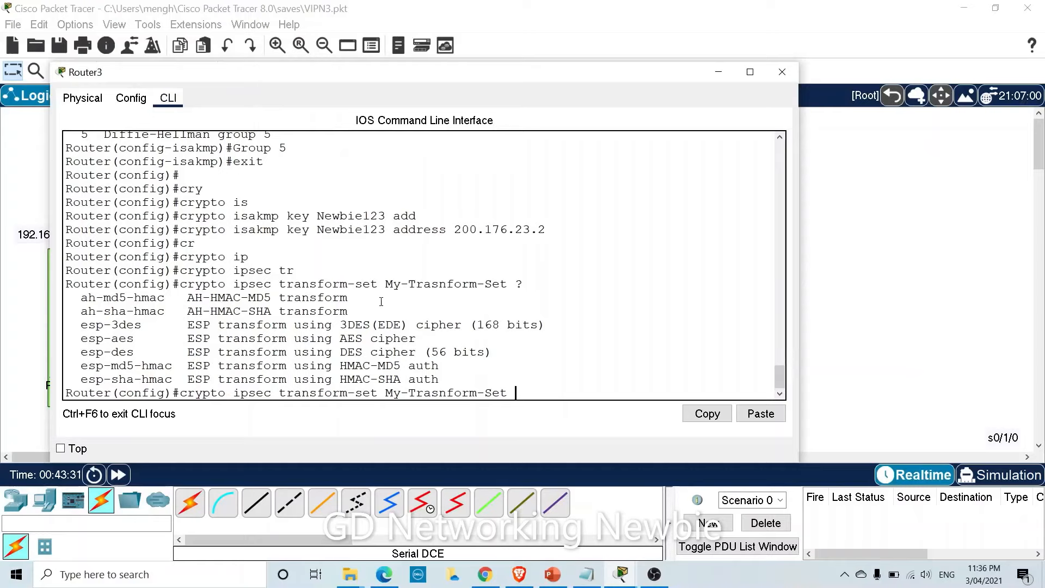
Complete the transform set with esp-aes and esp-sha-hmac and submit the command.
type("esp")
type("-a")
key("Tab")
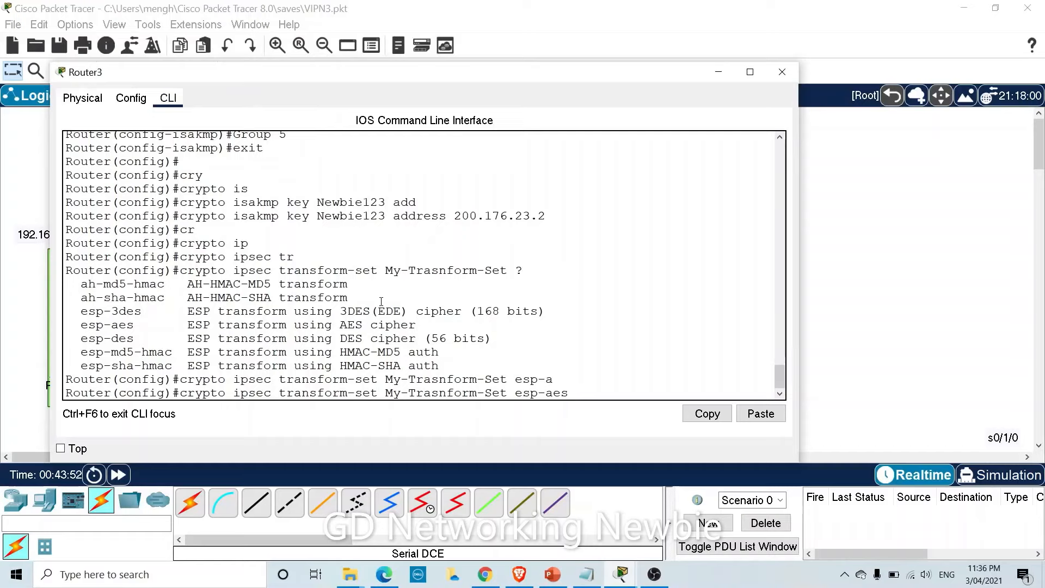
type("es")
key("Tab")
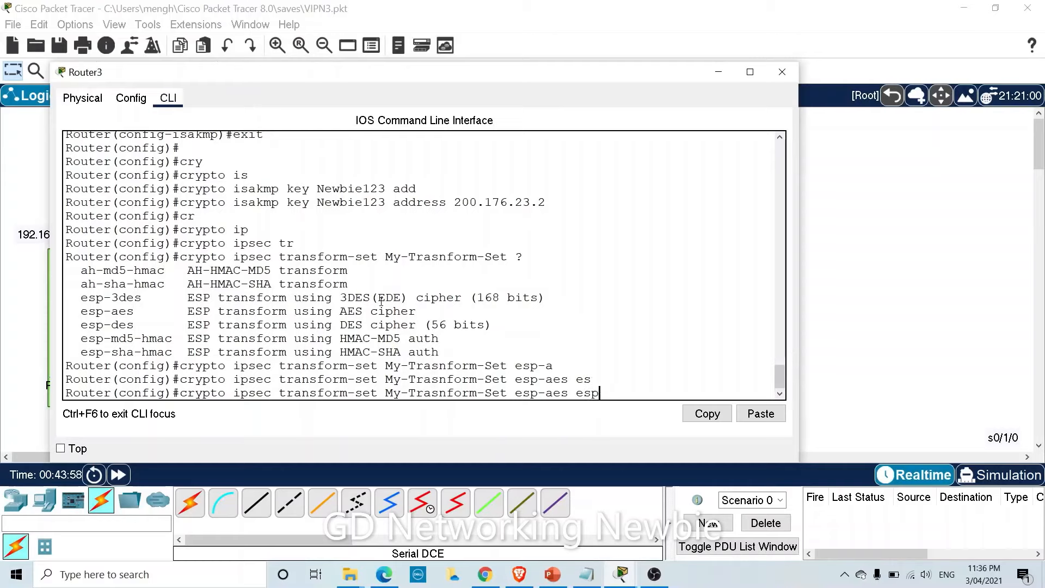
type("p-sh")
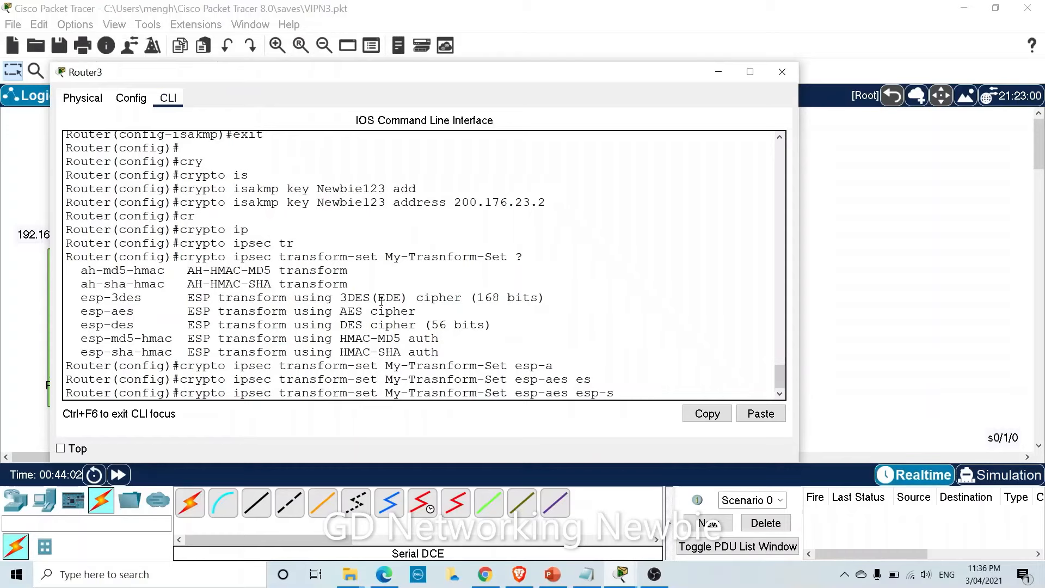
key("BackSpace")
key("BackSpace")
key("BackSpace")
key("BackSpace")
key("BackSpace")
type("?")
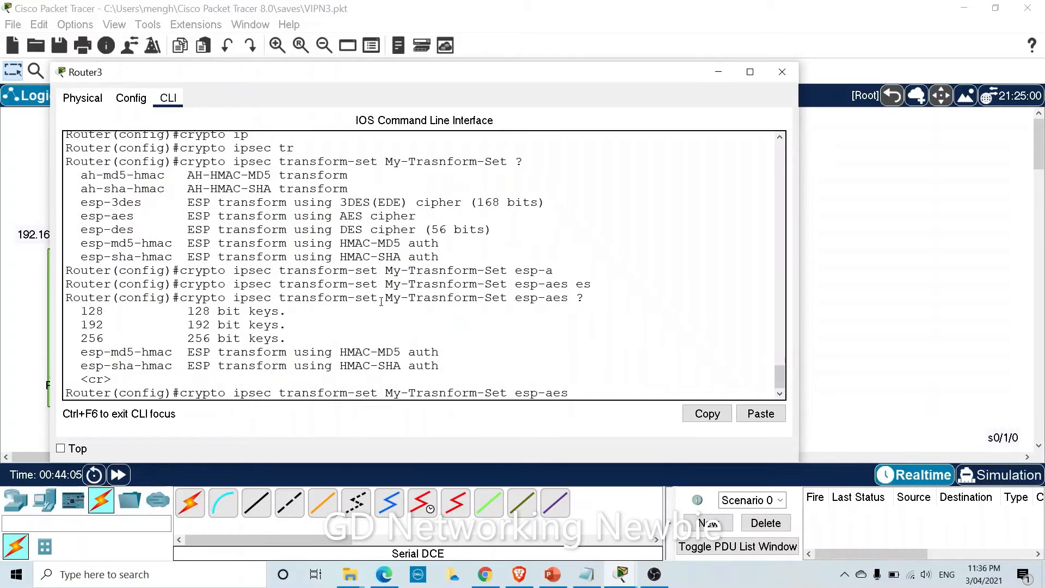
type(" esp-sha")
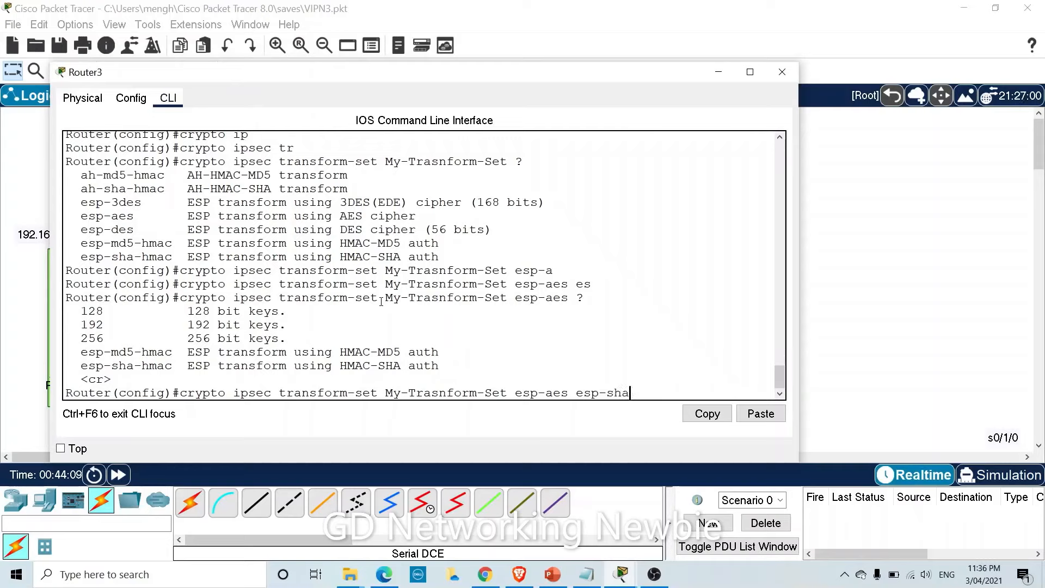
type("-")
key("Tab")
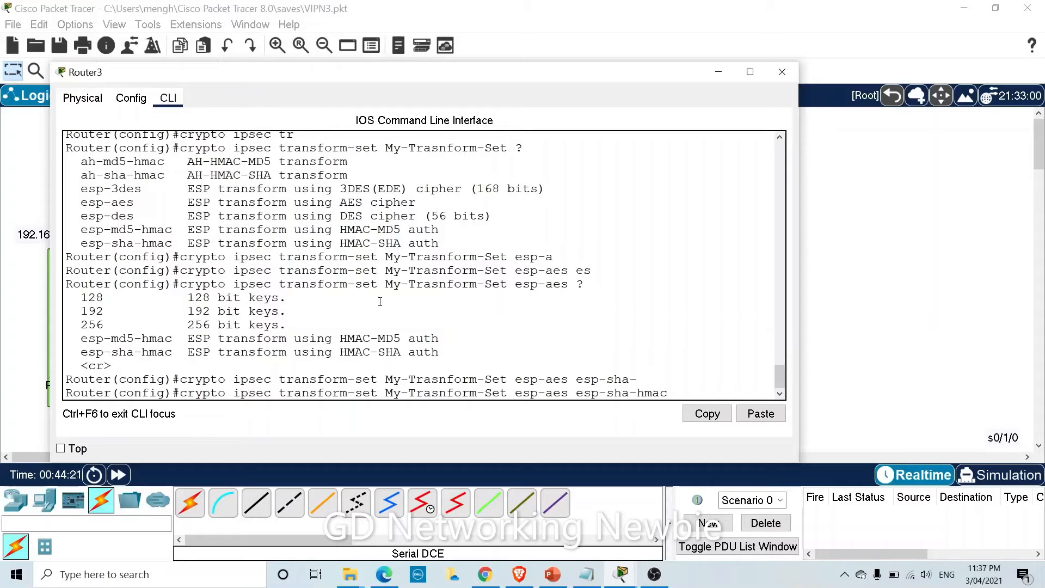
key("Return")
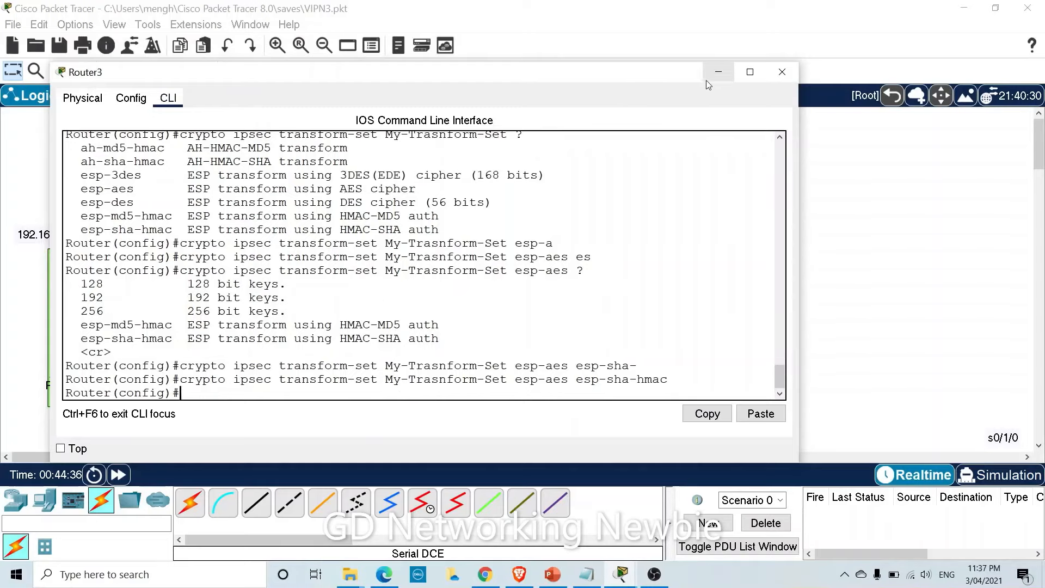
Hide the Router3 console and place a Site-1 note beside Switch0, copying its text.
left_click(718, 72)
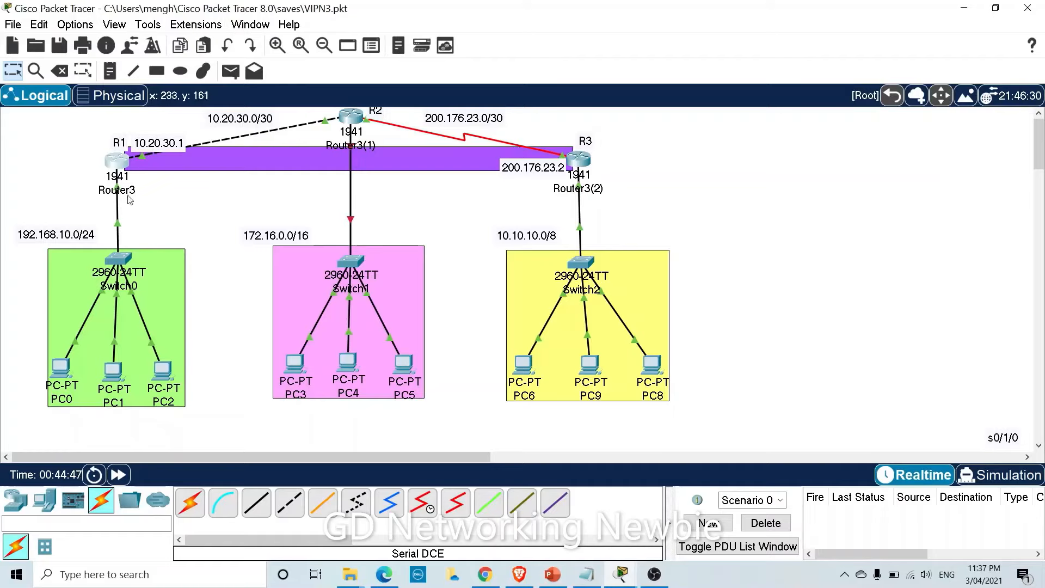
mouse_move(130, 199)
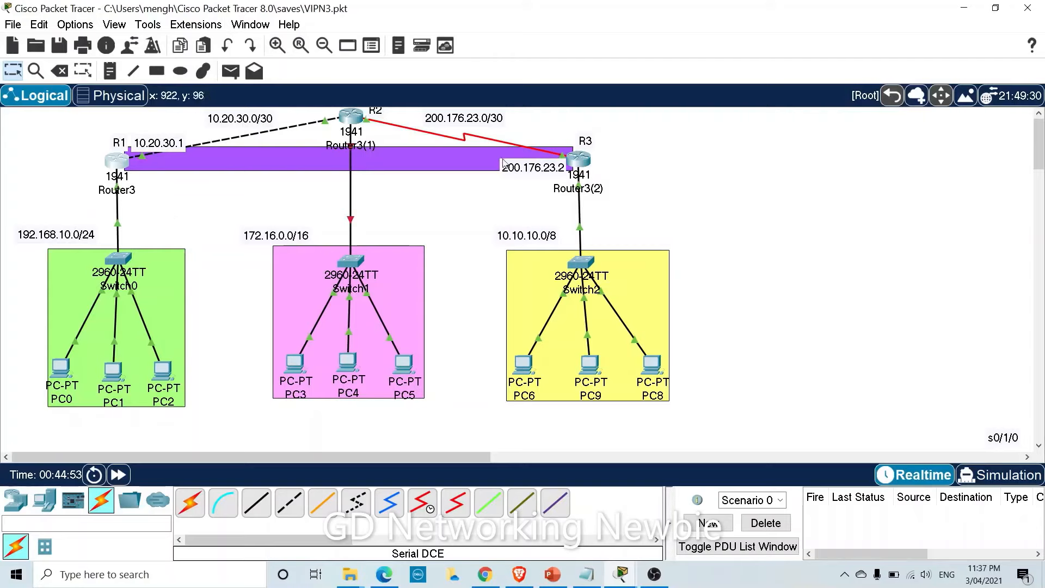
left_click(109, 71)
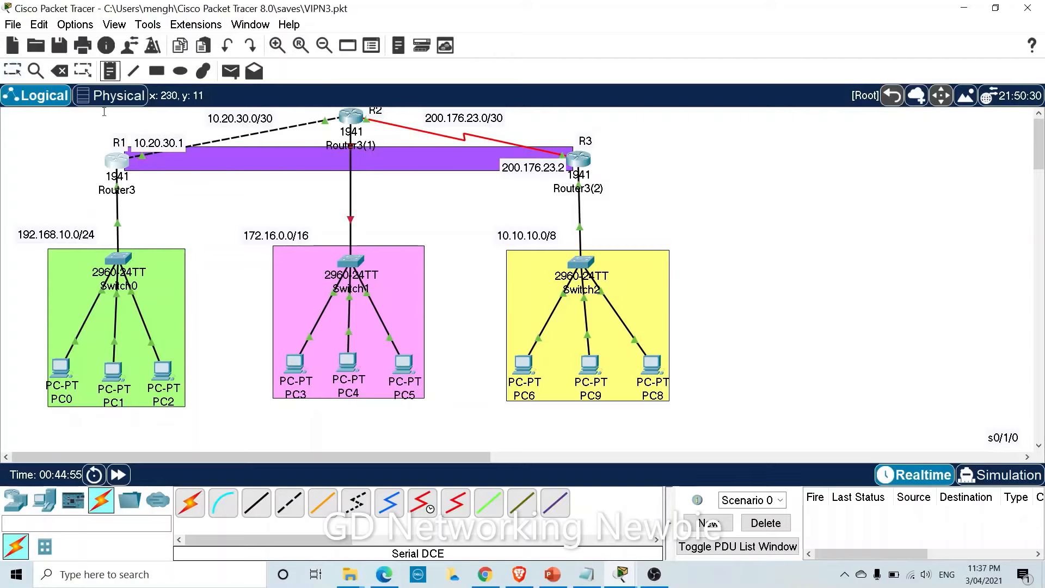
left_click(137, 240)
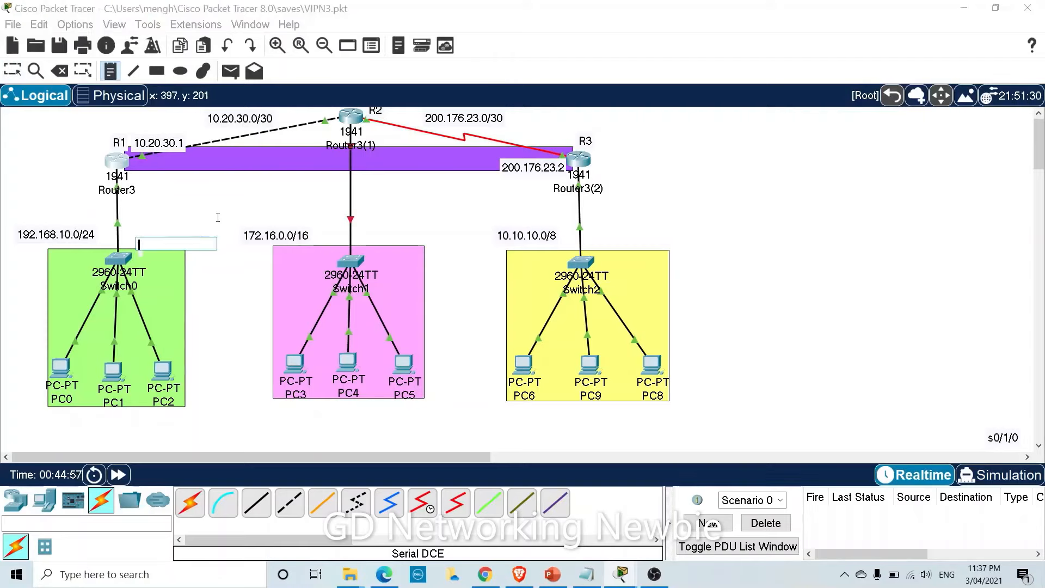
type("Site")
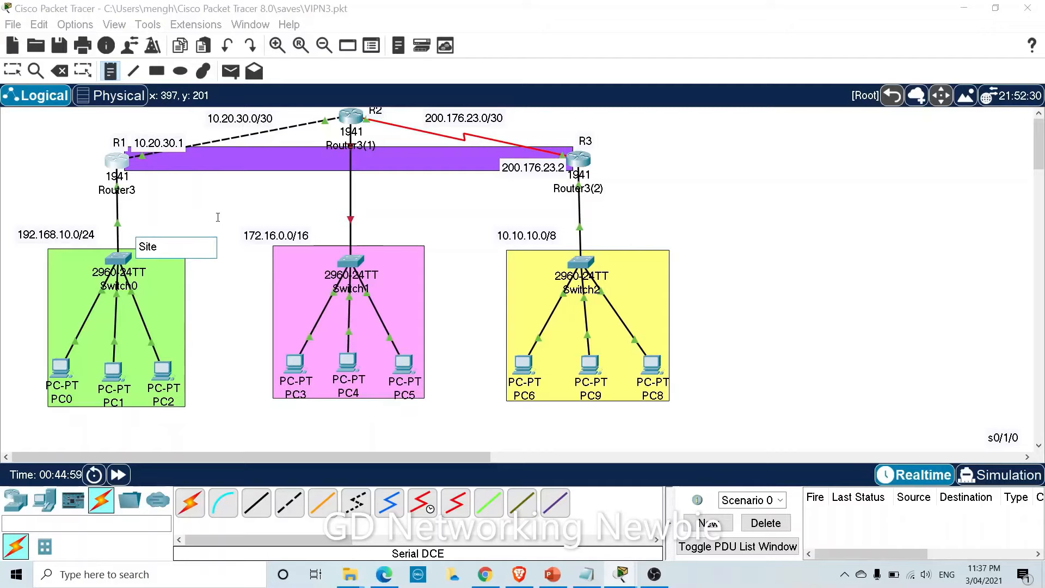
type("-1")
left_click_drag(176, 250, 136, 247)
key("ctrl+c")
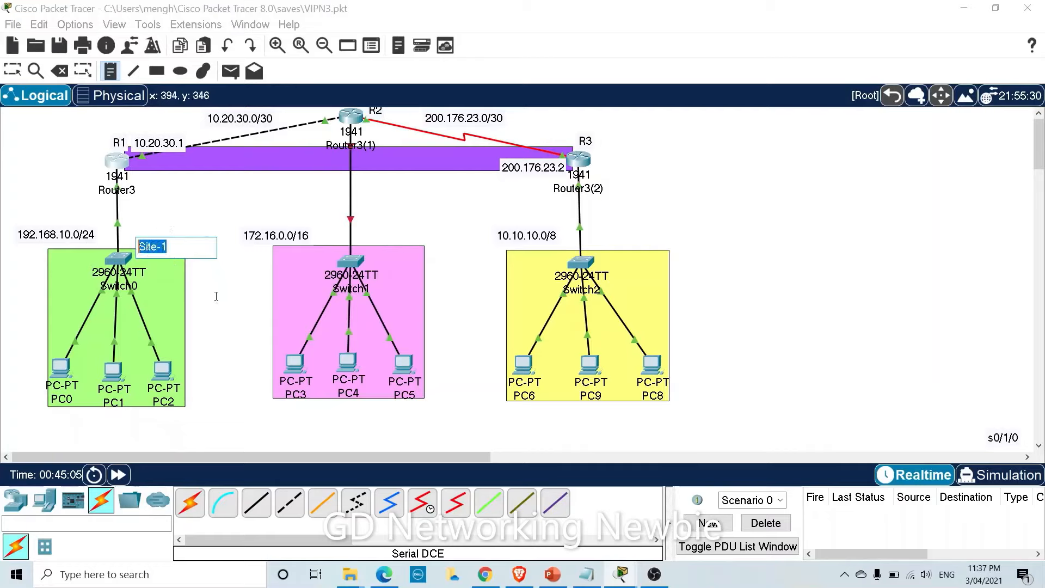
key("Escape")
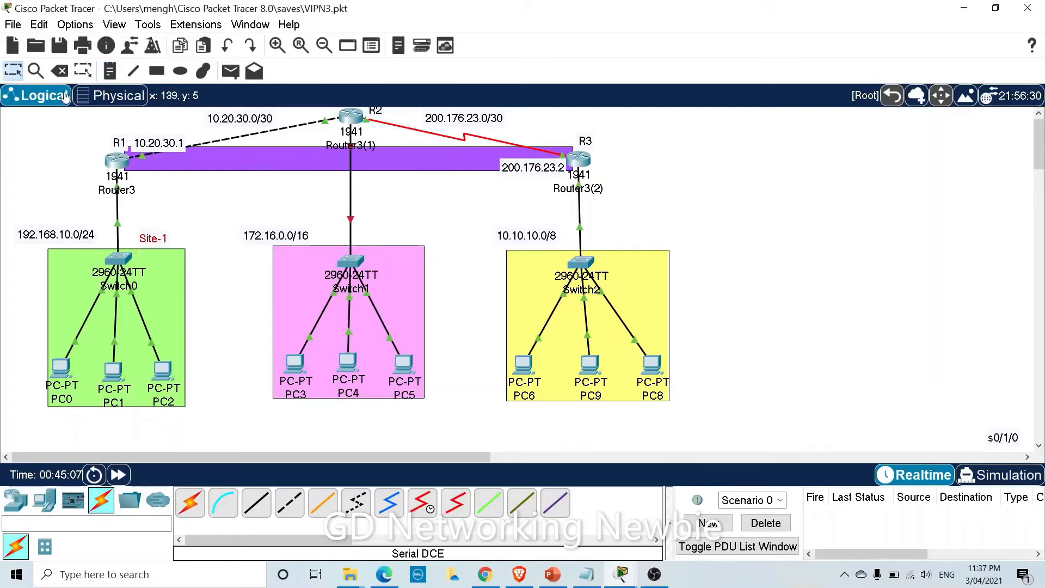
Add a Site-2 note above the yellow 10.10.10.0/8 network.
left_click(110, 71)
left_click(616, 241)
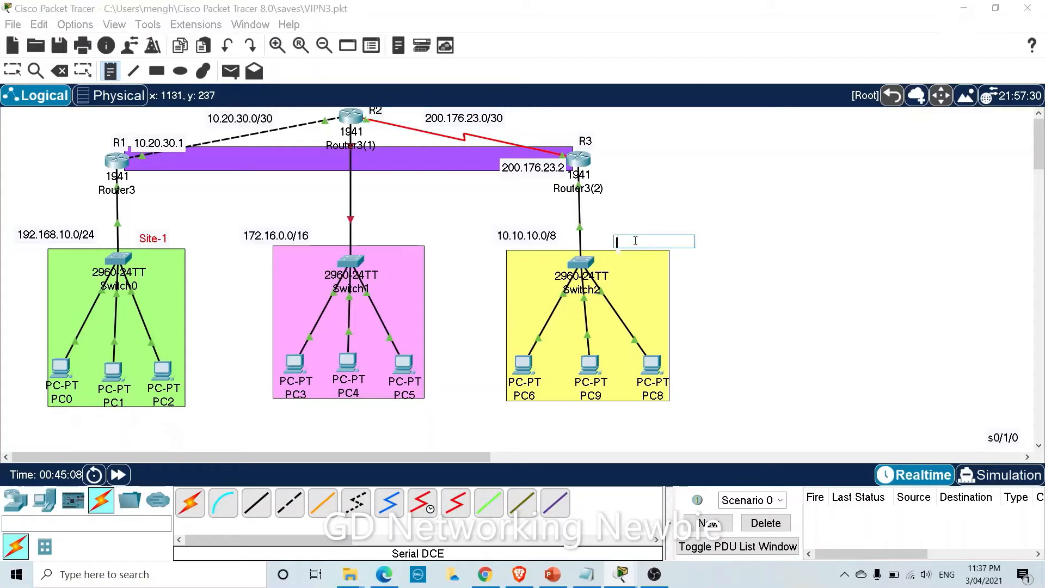
key("ctrl+v")
key("BackSpace")
type("2")
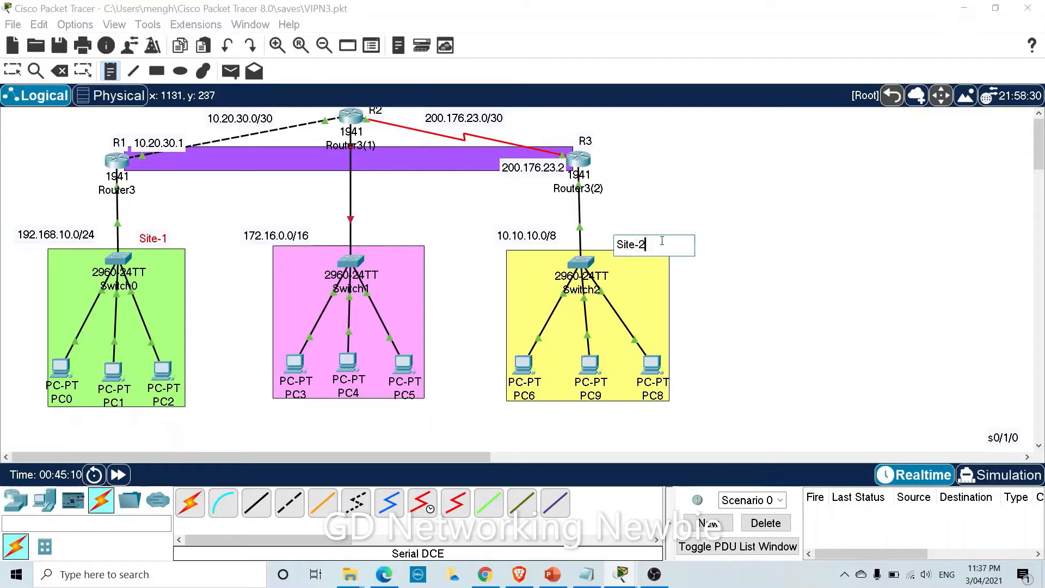
key("Escape")
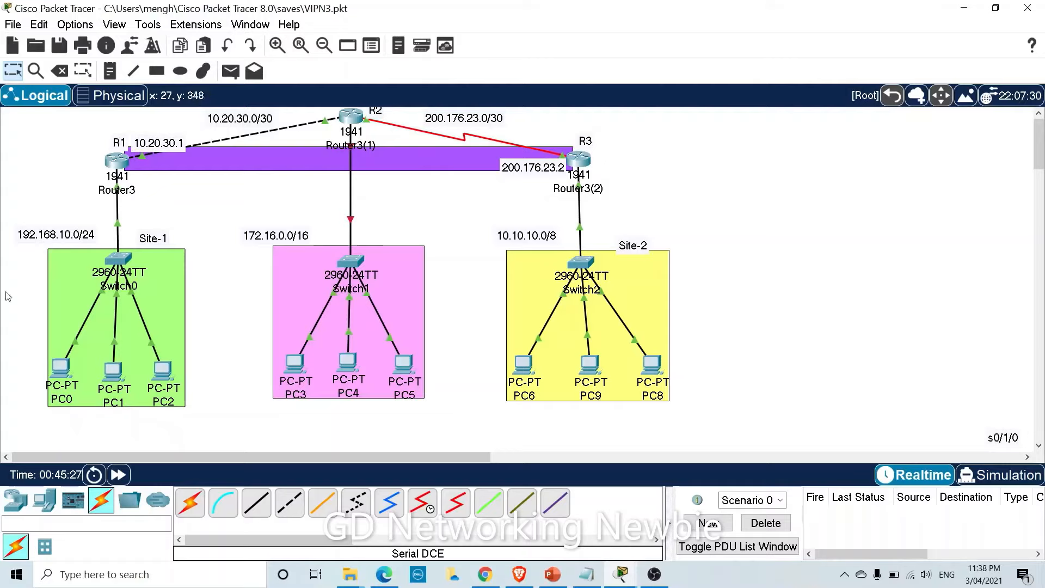
Nudge the 172.16.0.0/16 label slightly right on the topology, then return to Router3's CLI.
left_click(115, 165)
key("Return")
key("Return")
key("Return")
key("Return")
key("Return")
key("Return")
key("Return")
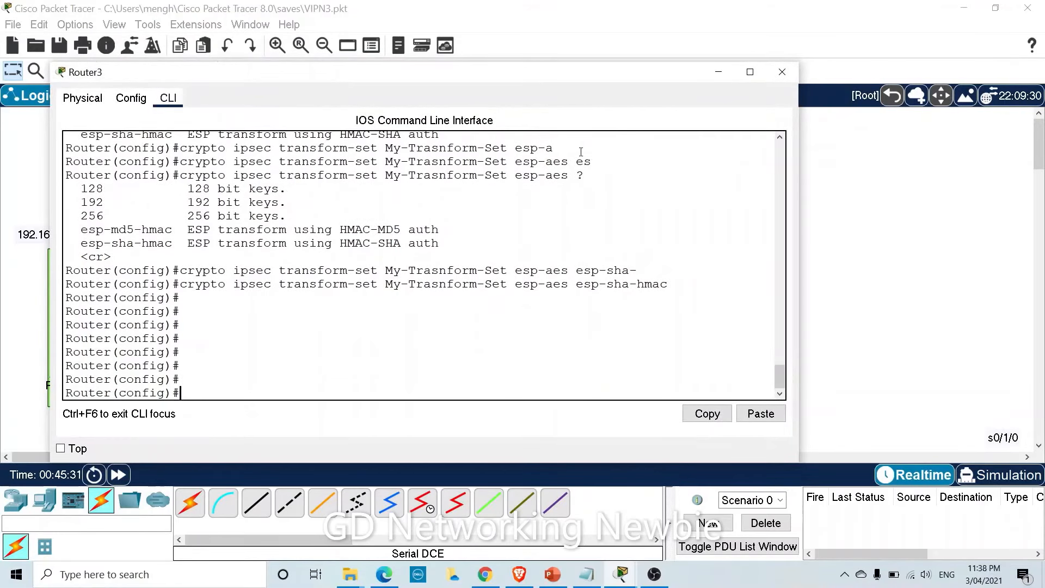
left_click(713, 76)
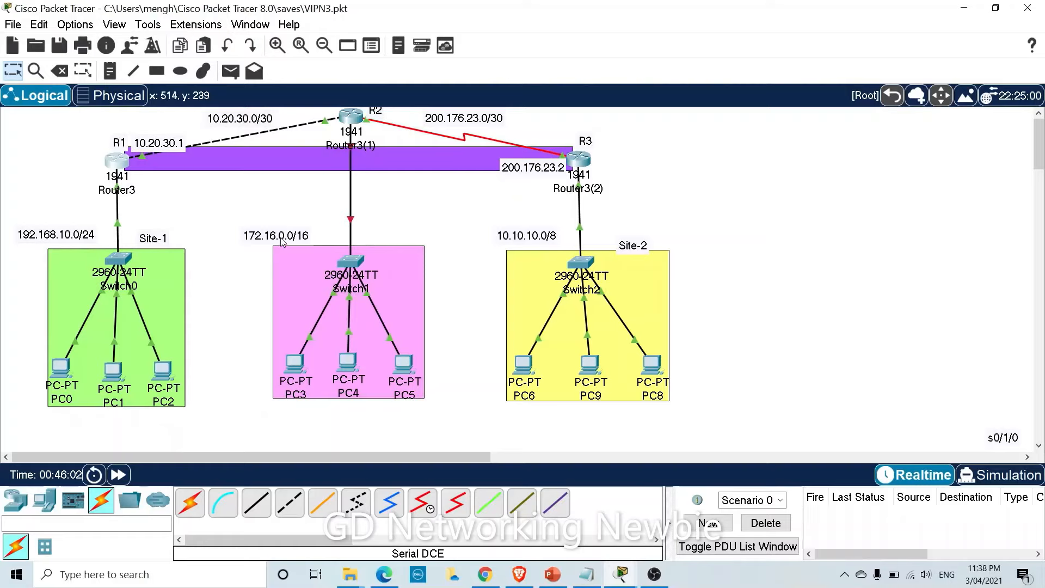
left_click_drag(285, 242, 313, 241)
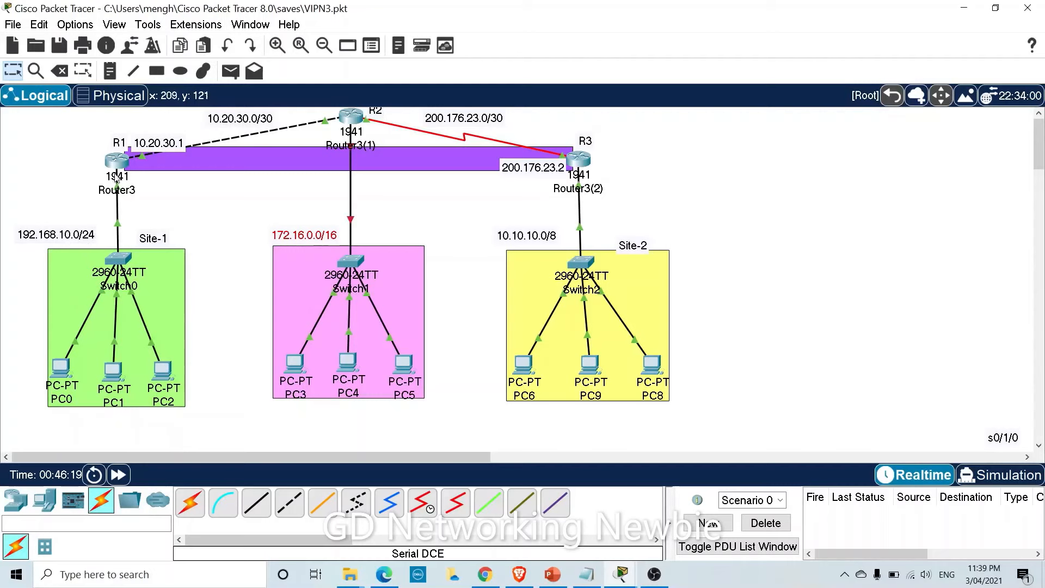
left_click(116, 178)
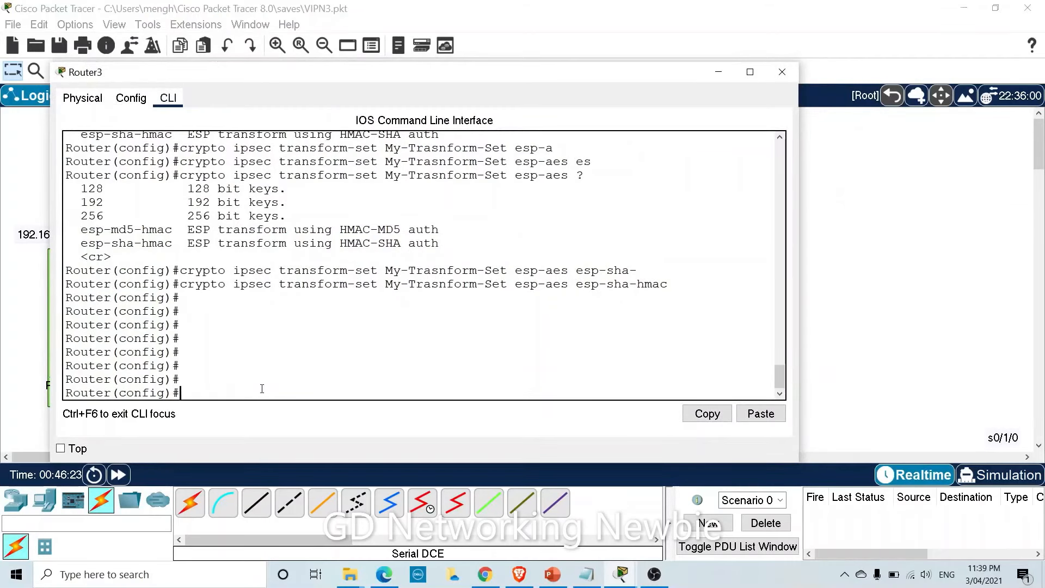
Add 'access-list 120 permit ip 192.168.10.0 0.0.0.255 10.10.10.0 0.255.255.255' on Router3.
type("acc")
key("Tab")
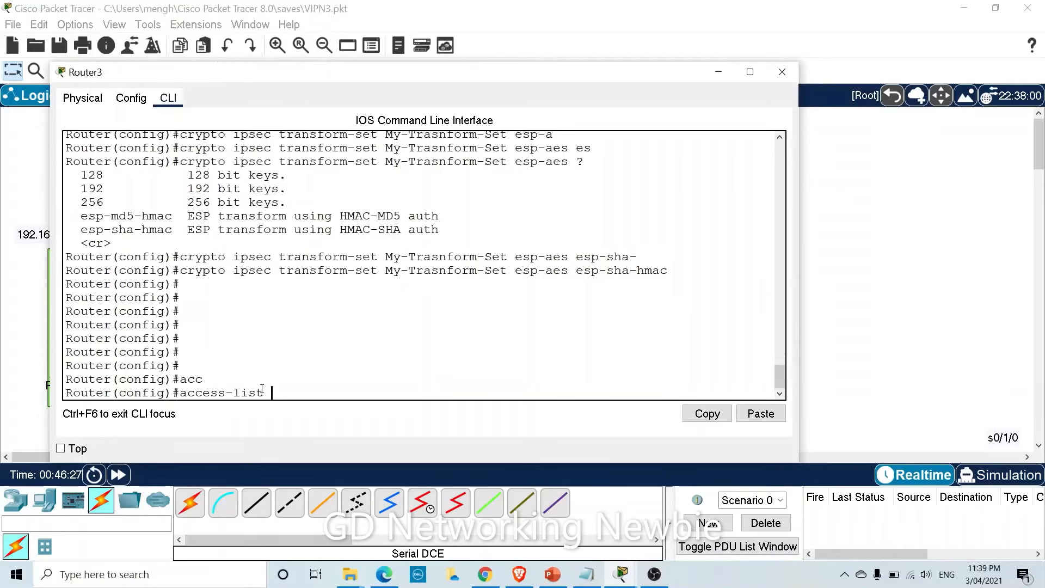
type("120 permit")
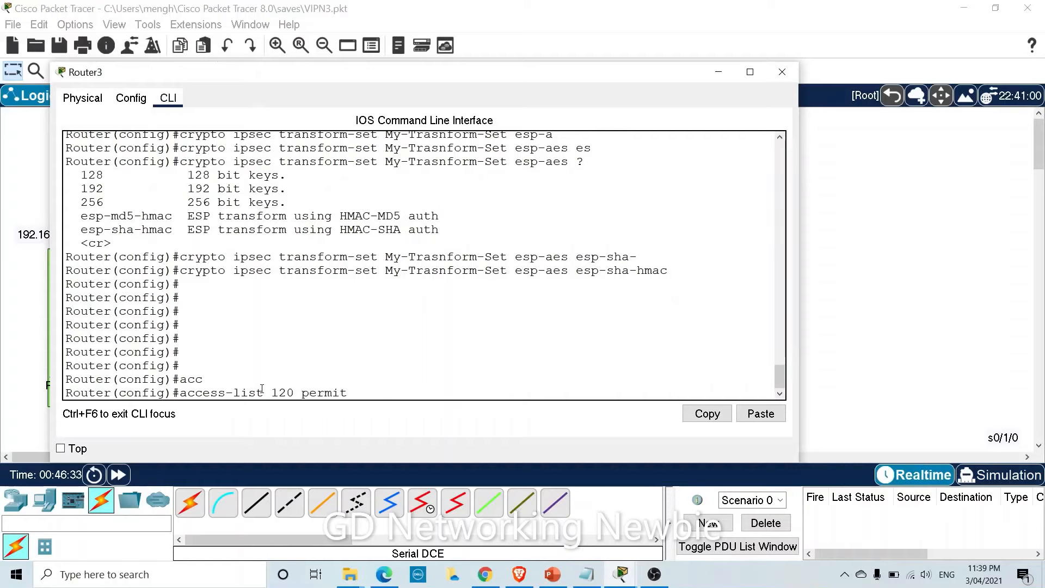
type(" ip")
type("192.168.10.0")
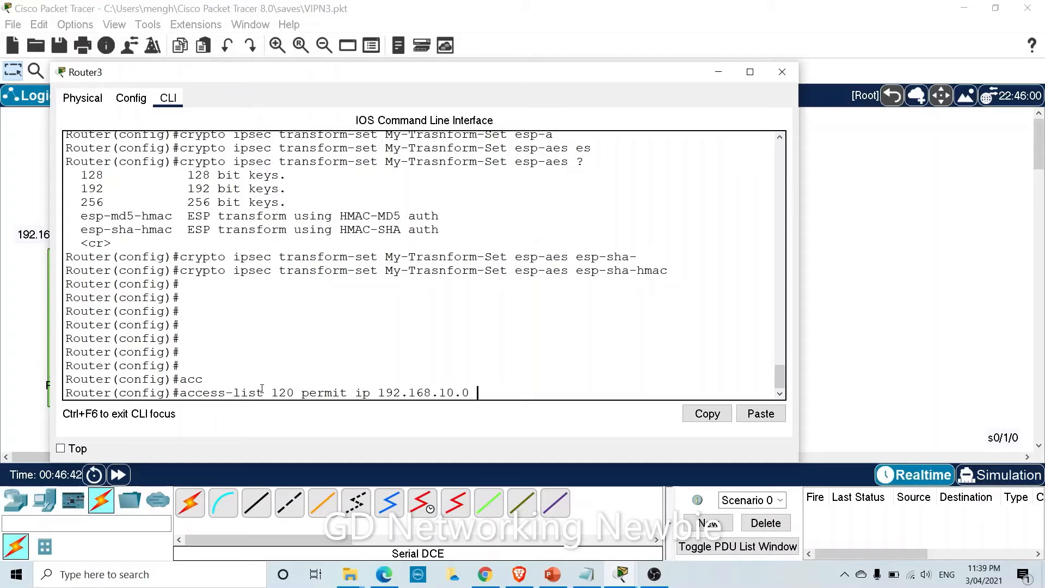
type(" 0.0.0")
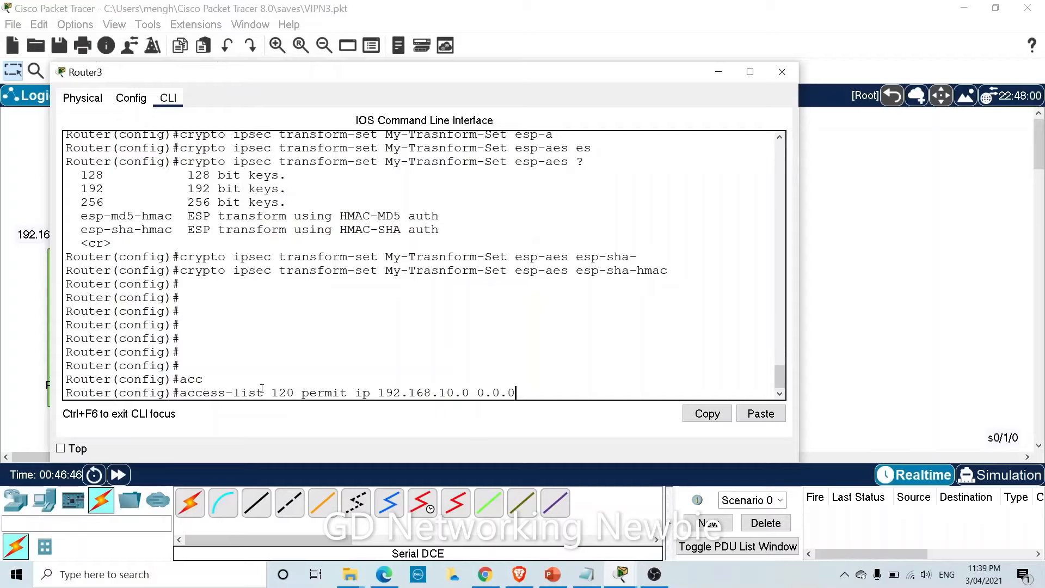
type(".255")
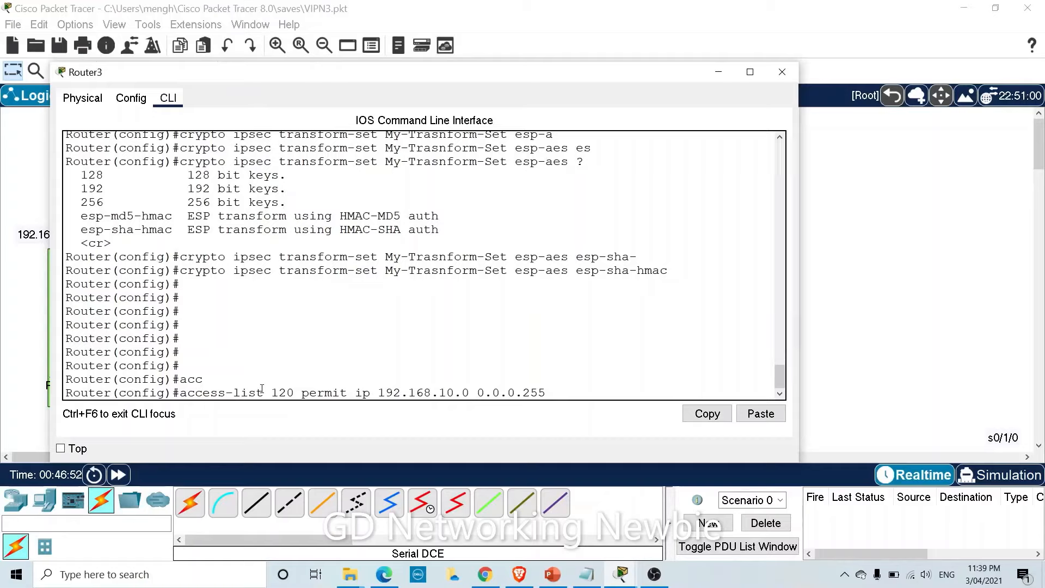
type(" 10.10.10.0 0")
type(".")
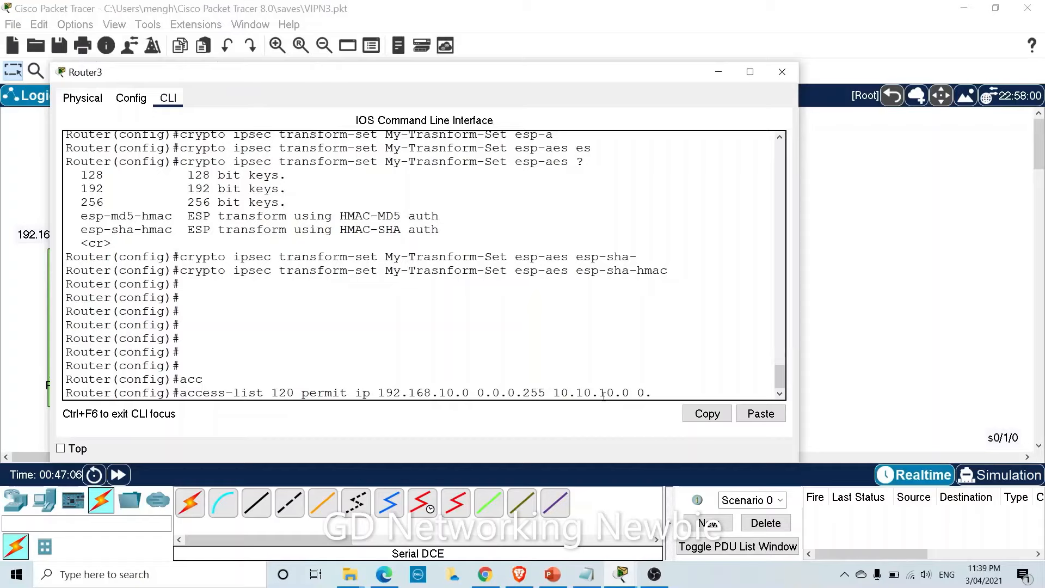
type("255.255.255")
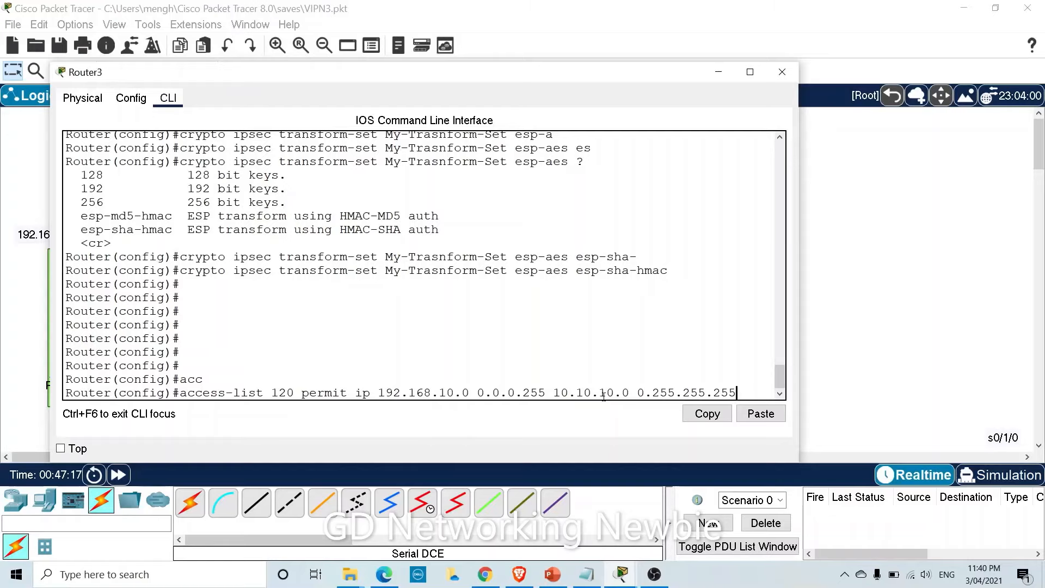
key("Return")
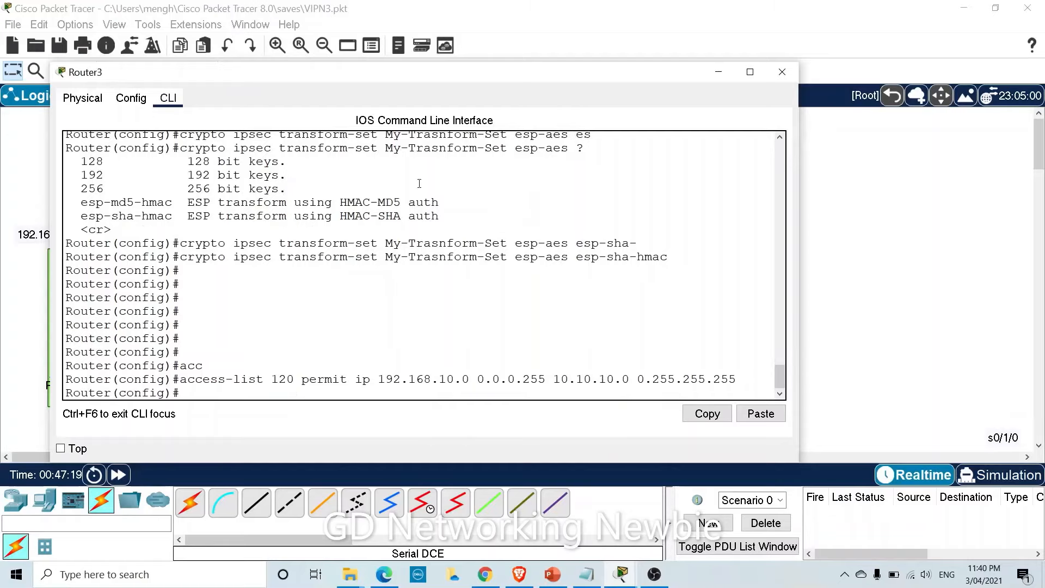
left_click(719, 72)
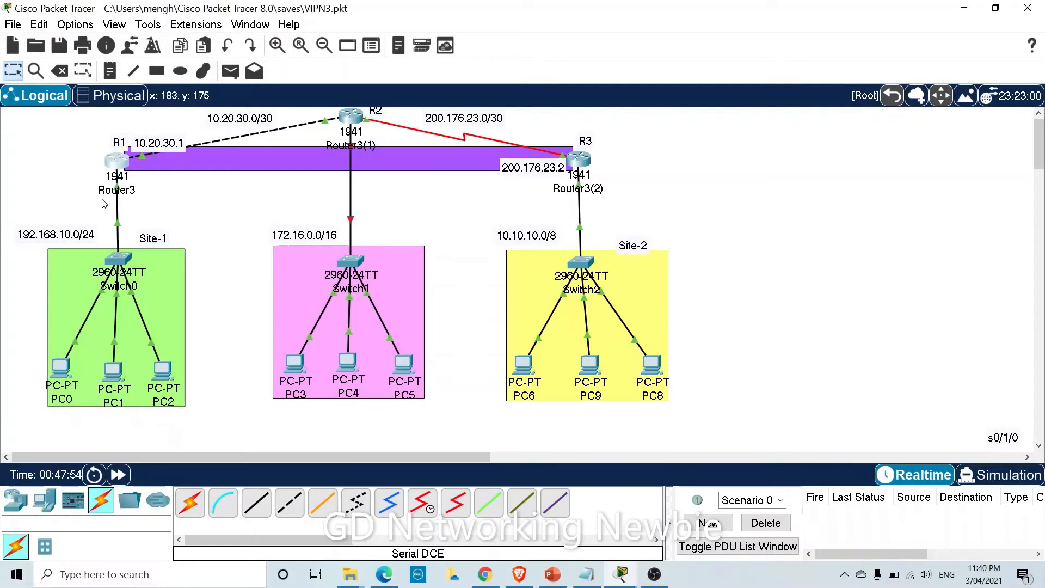
left_click(118, 163)
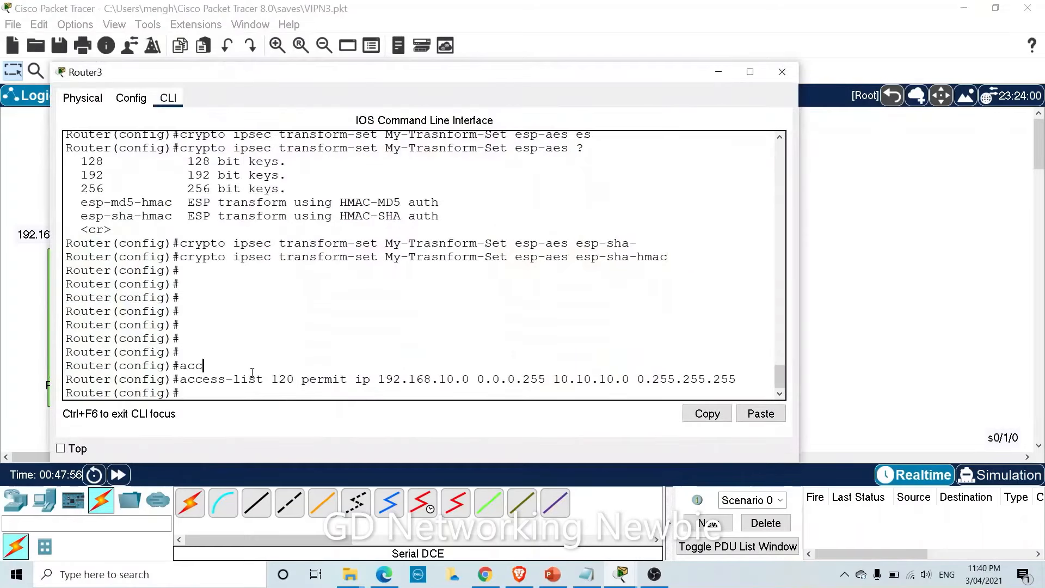
key("Return")
Enter 'crypto map My-VPN-Map 30 ipsec-isakmp' on Router3 using Tab completion.
type("c")
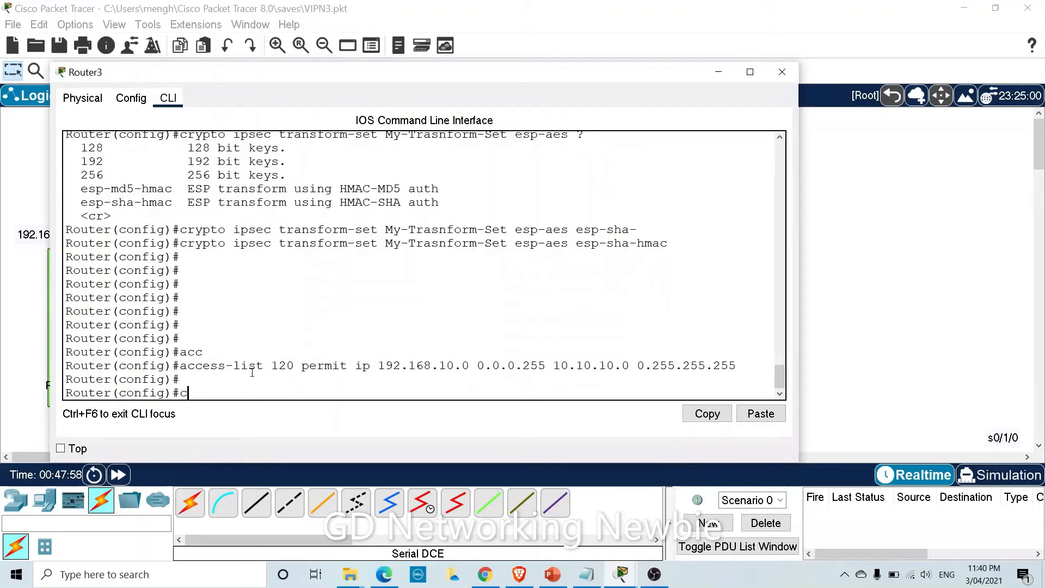
type("rypt")
key("Tab")
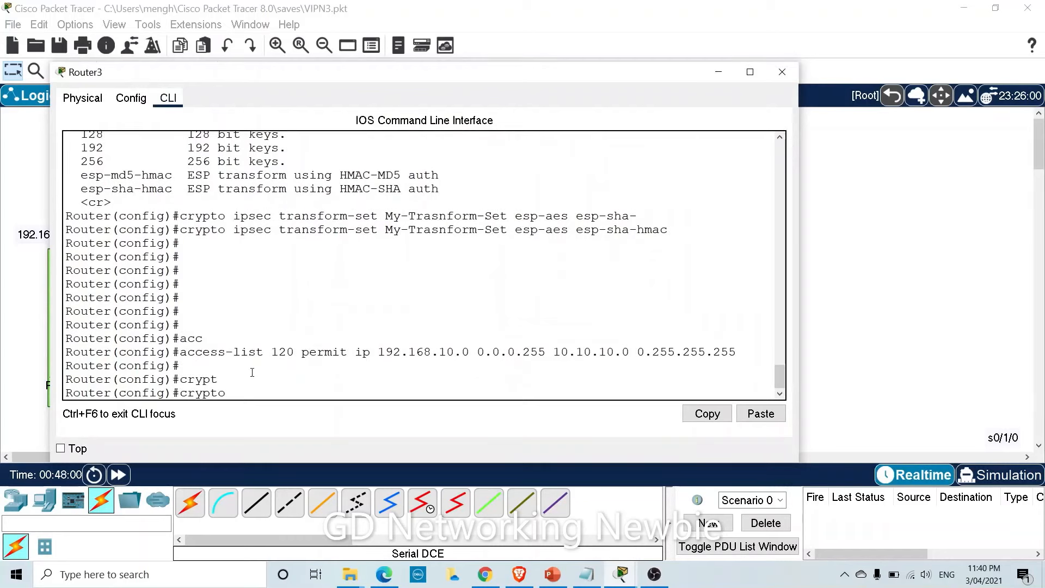
type("map My-")
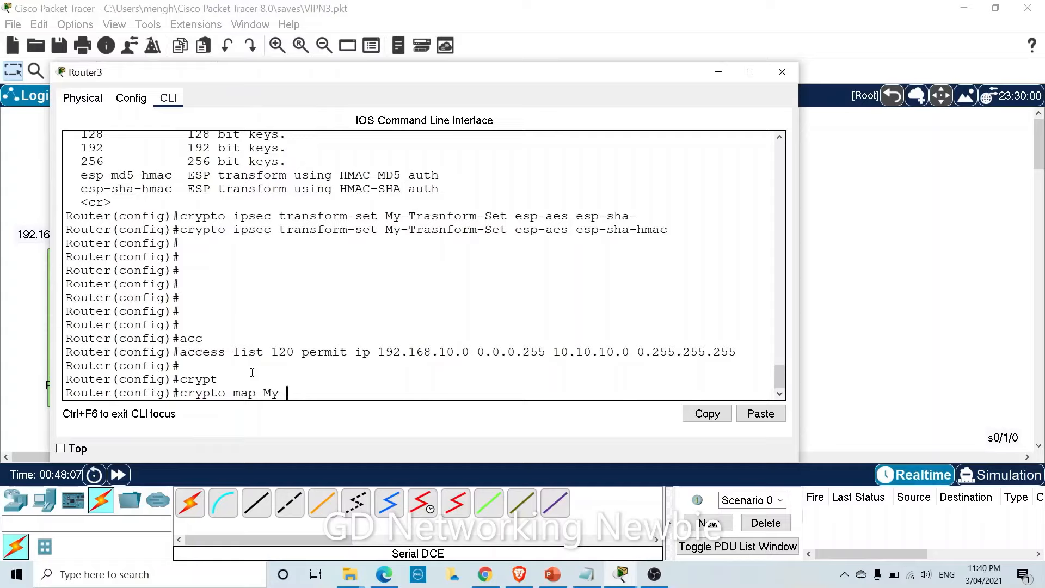
type("VPN")
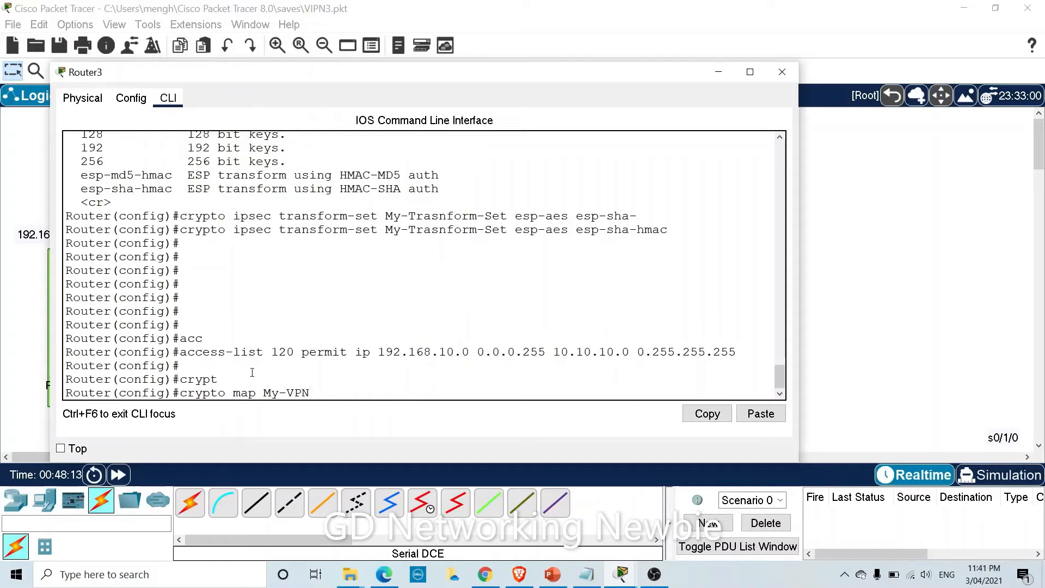
type("-Map 3")
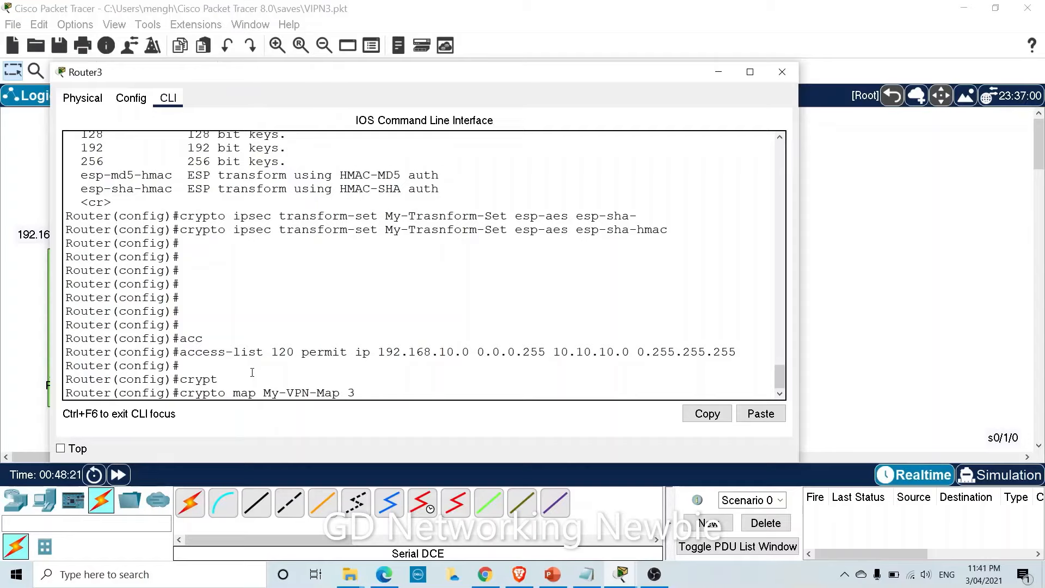
type("0")
type(" i")
type("p")
key("Tab")
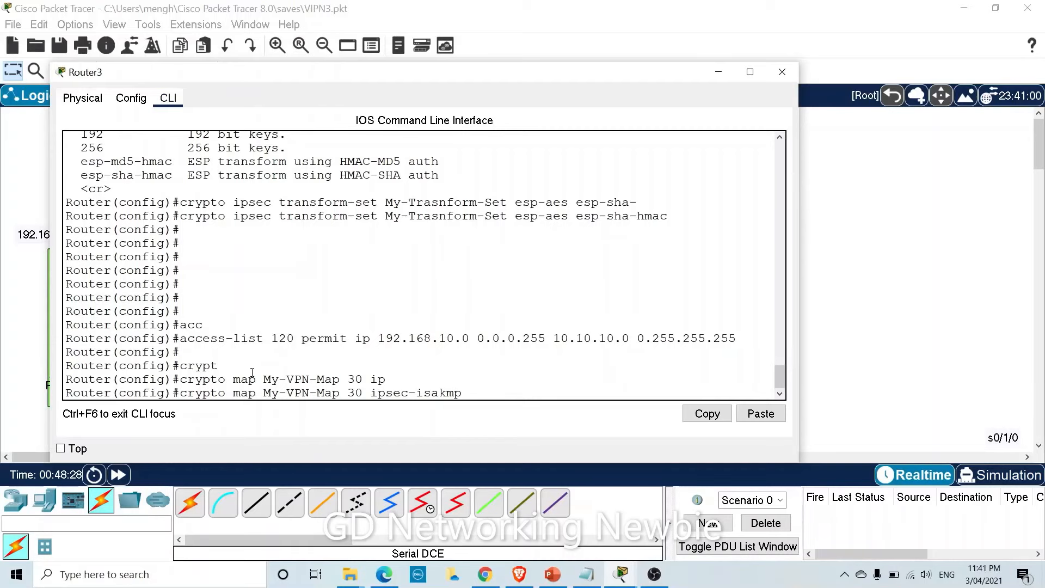
key("Return")
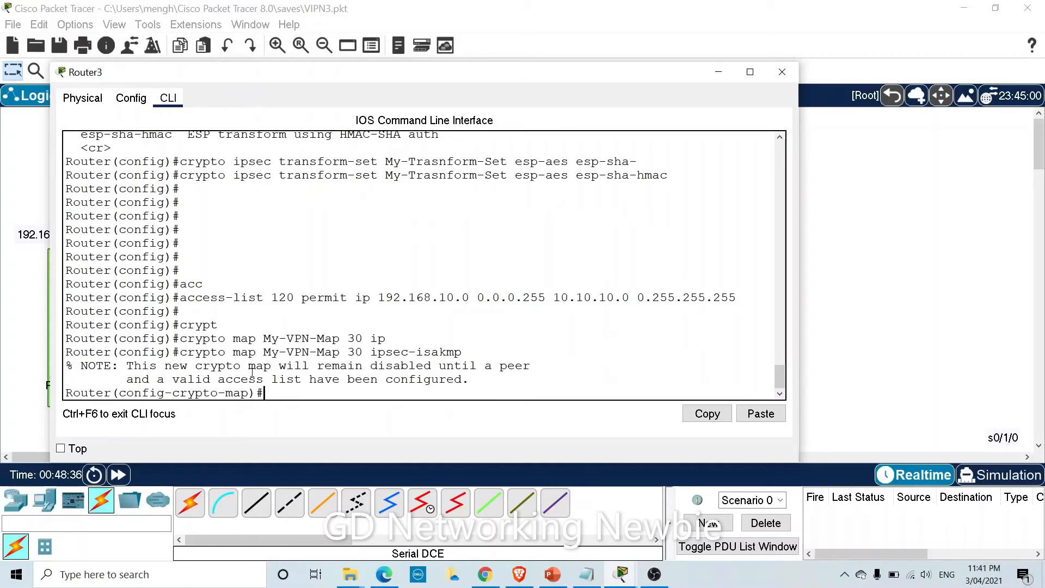
Set the crypto map's peer to 200.176.23.2, checking R3's address on the topology.
type("set peer")
left_click_drag(229, 77, 282, 225)
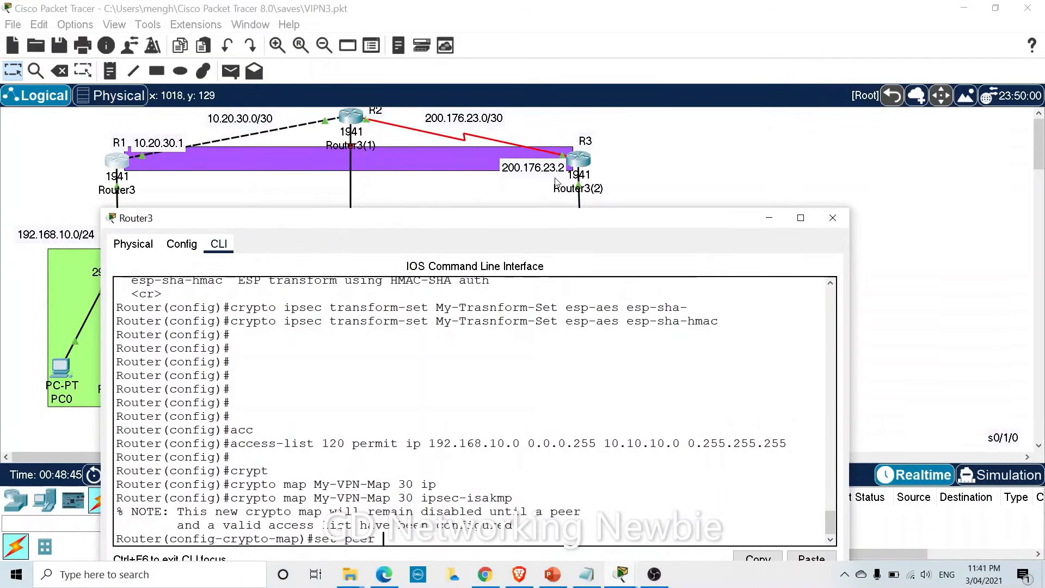
left_click_drag(478, 221, 367, 127)
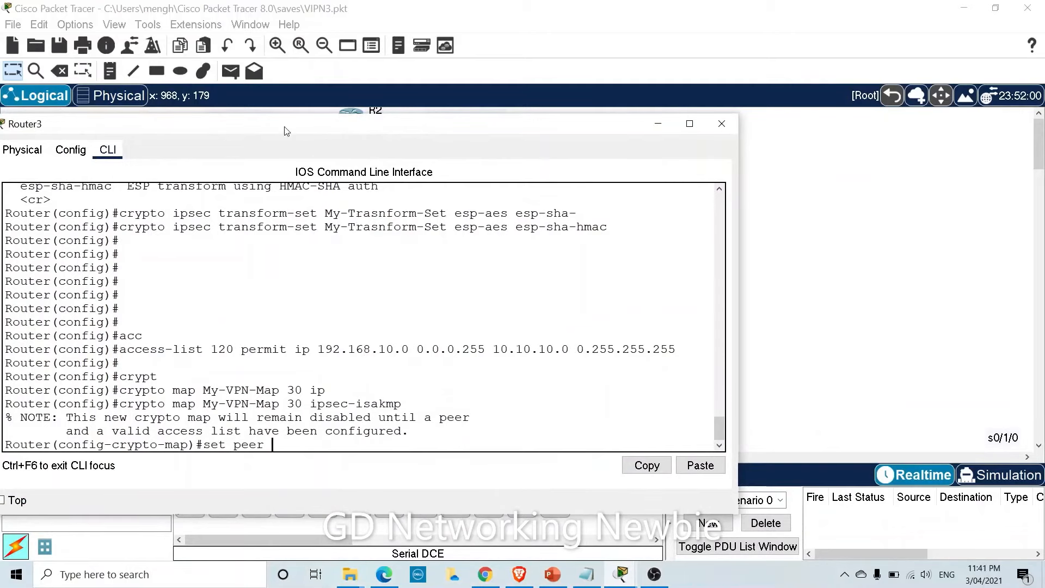
left_click_drag(287, 130, 302, 165)
type("200")
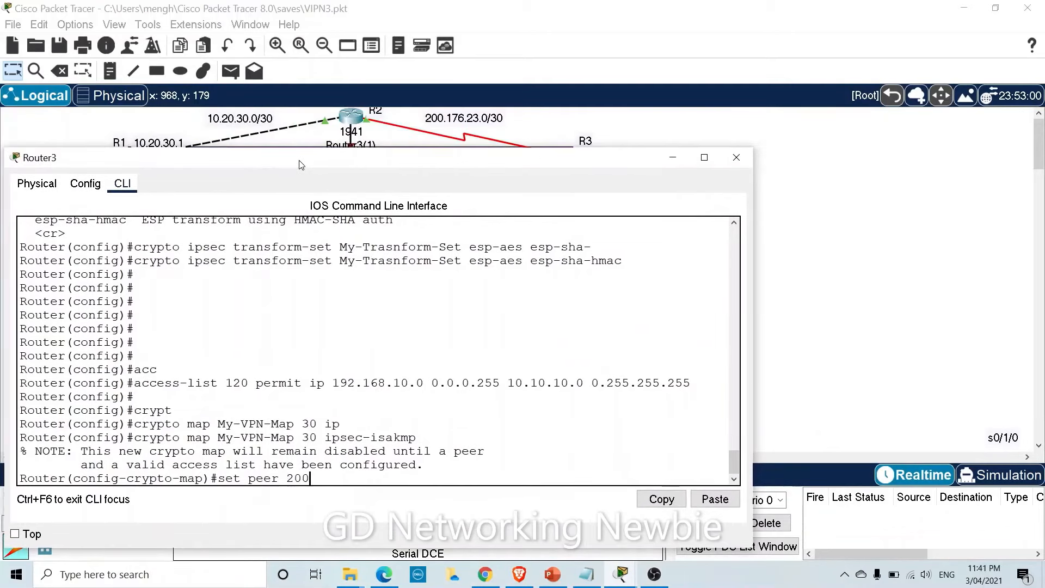
type(".176")
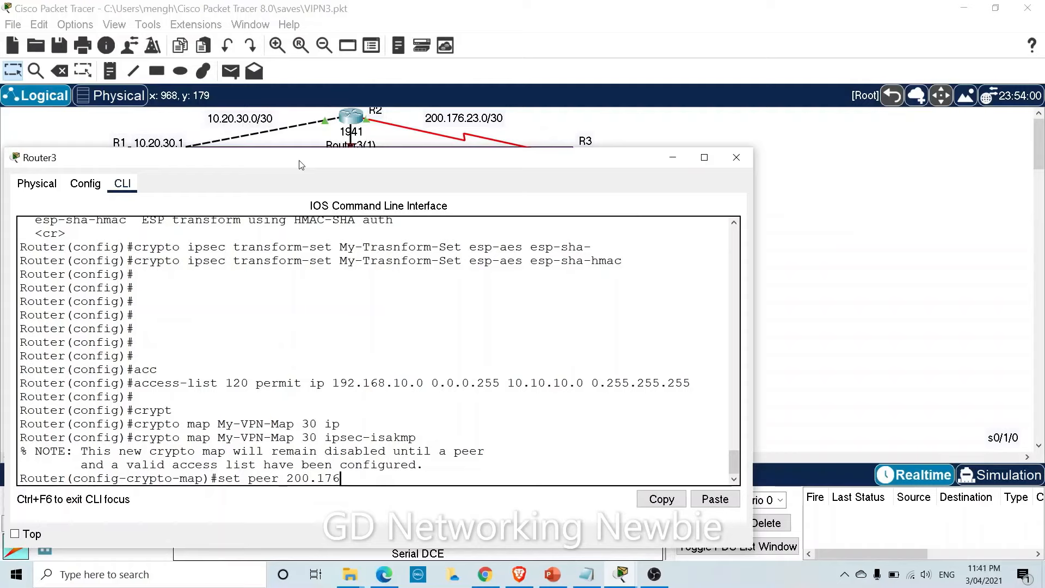
type(".23.")
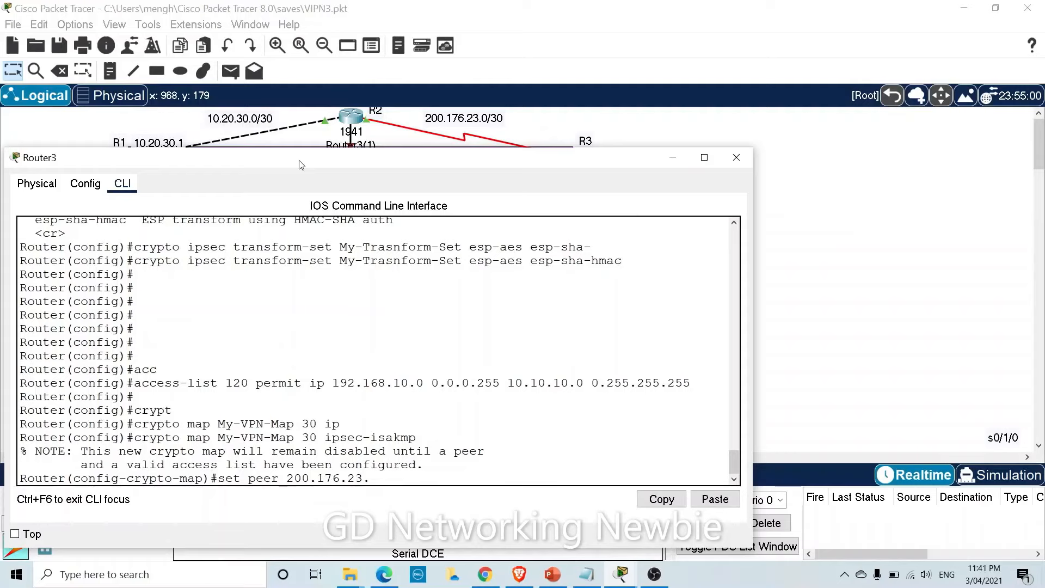
type("2")
left_click_drag(383, 167, 384, 218)
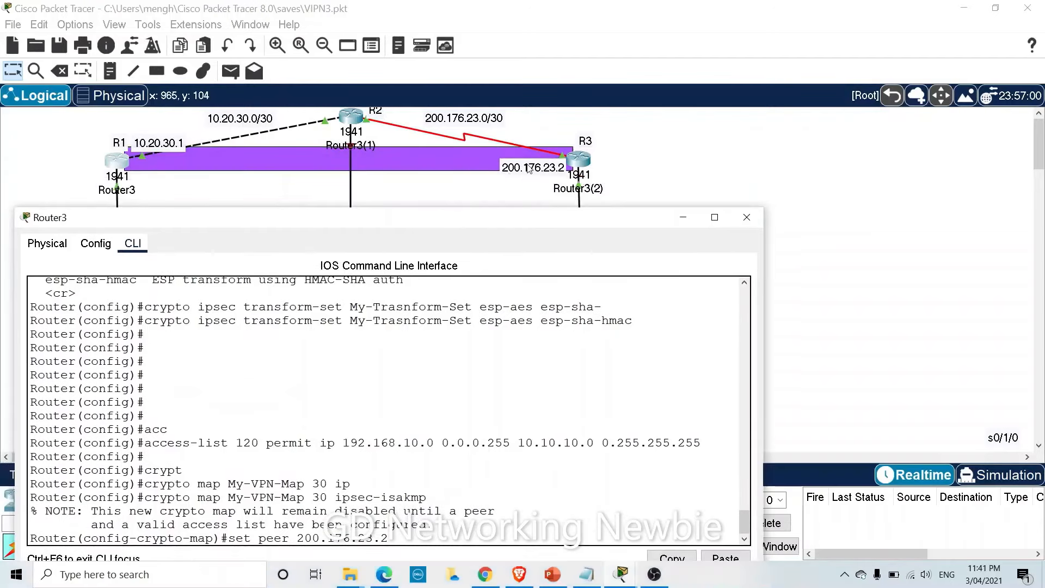
left_click(532, 169)
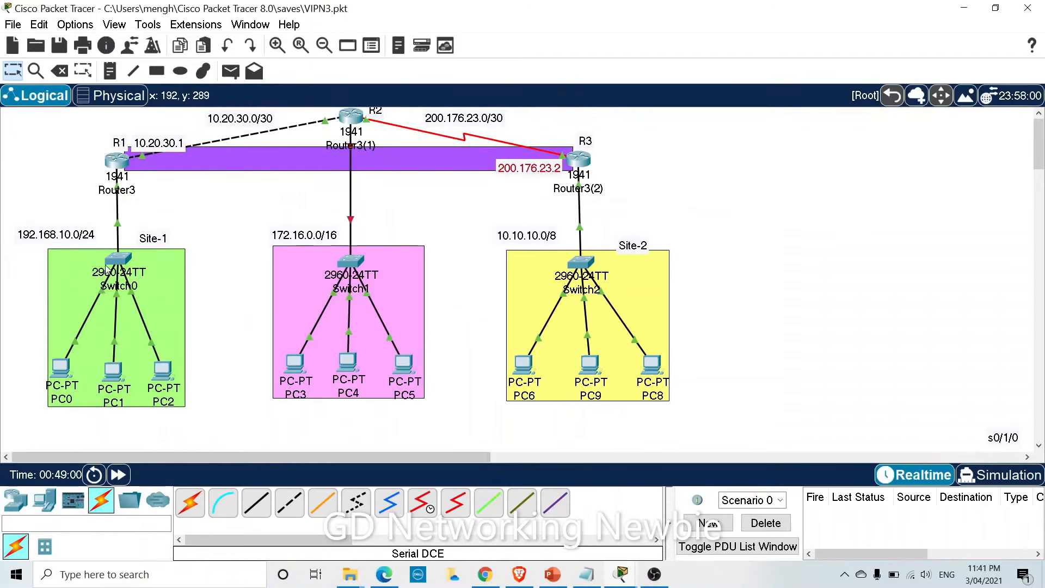
left_click(118, 163)
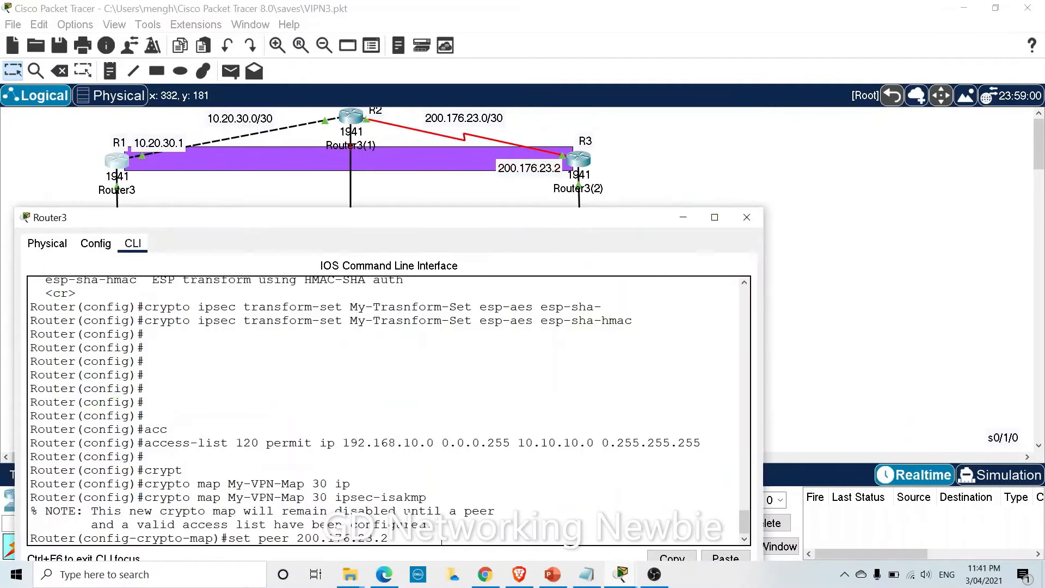
key("Return")
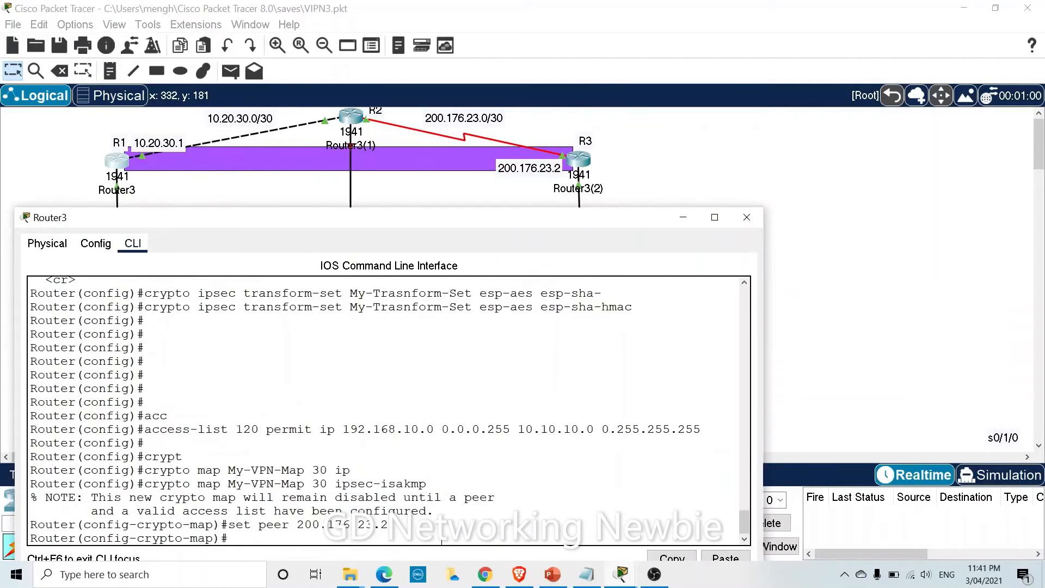
type("set")
Copy the transform-set name My-Trasnform-Set from earlier console output.
left_click_drag(410, 219, 400, 159)
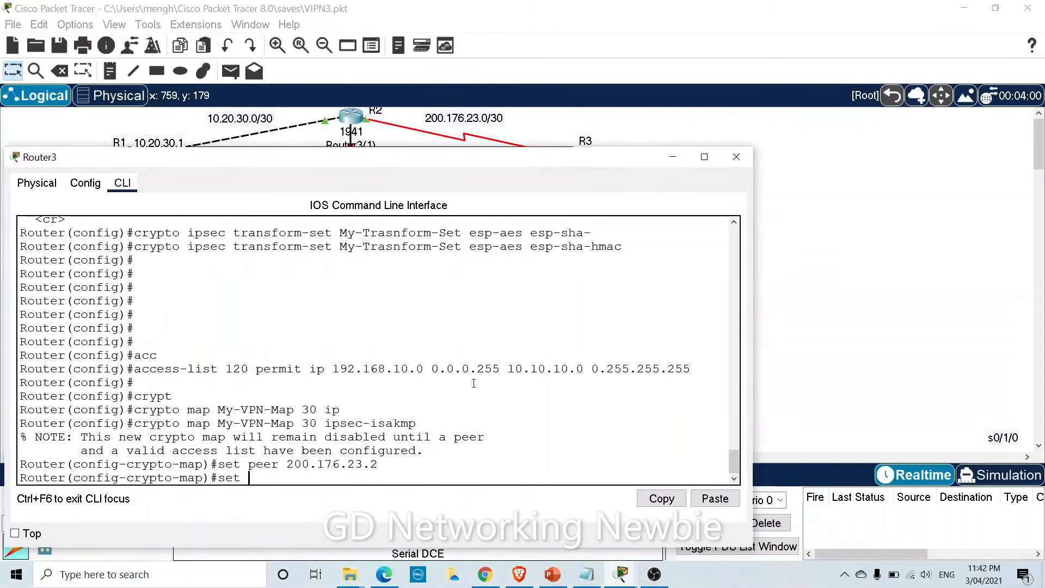
scroll(473, 383, "up", 8)
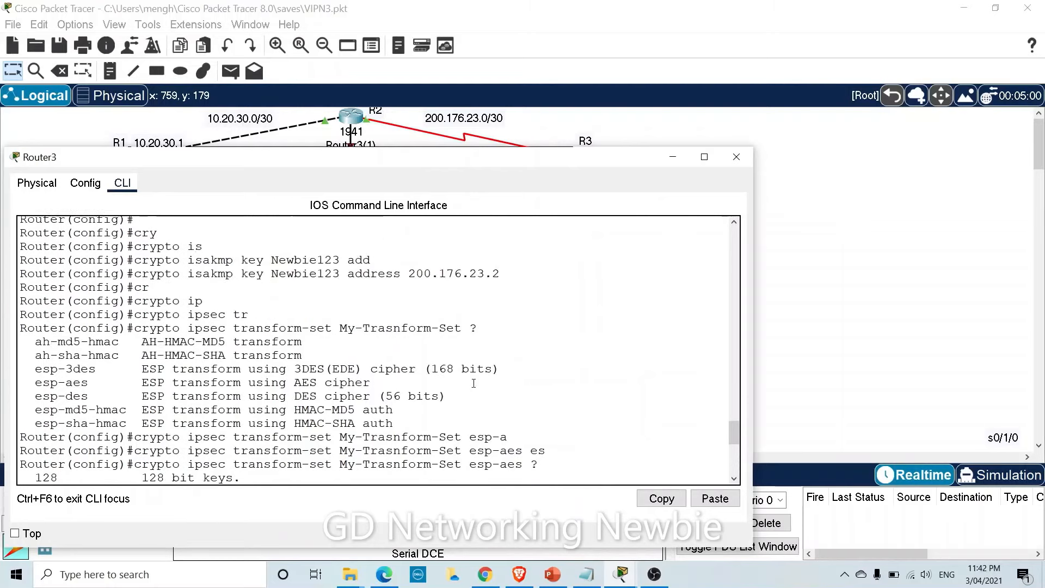
scroll(473, 383, "up", 2)
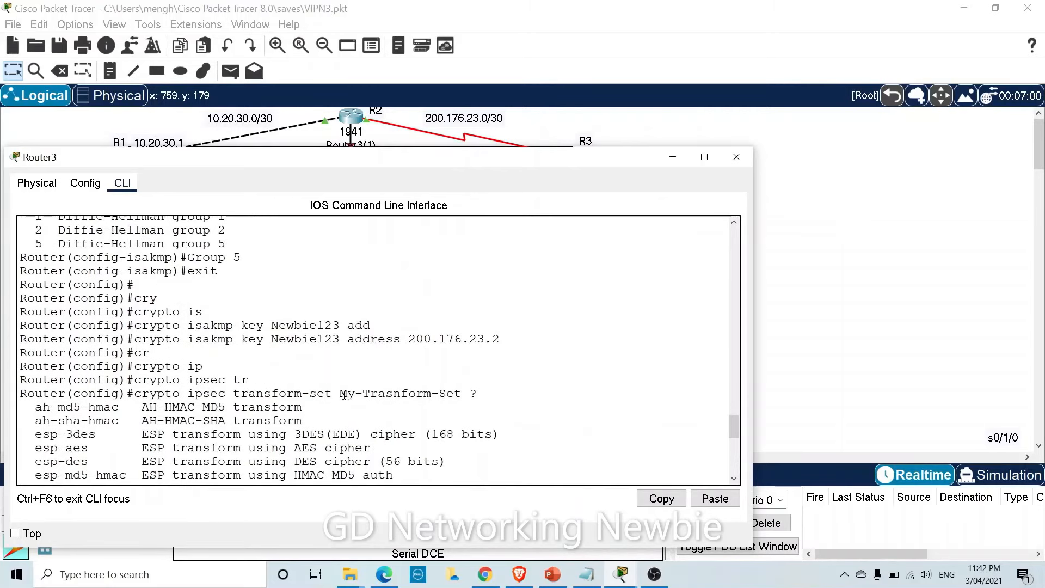
left_click_drag(341, 394, 463, 393)
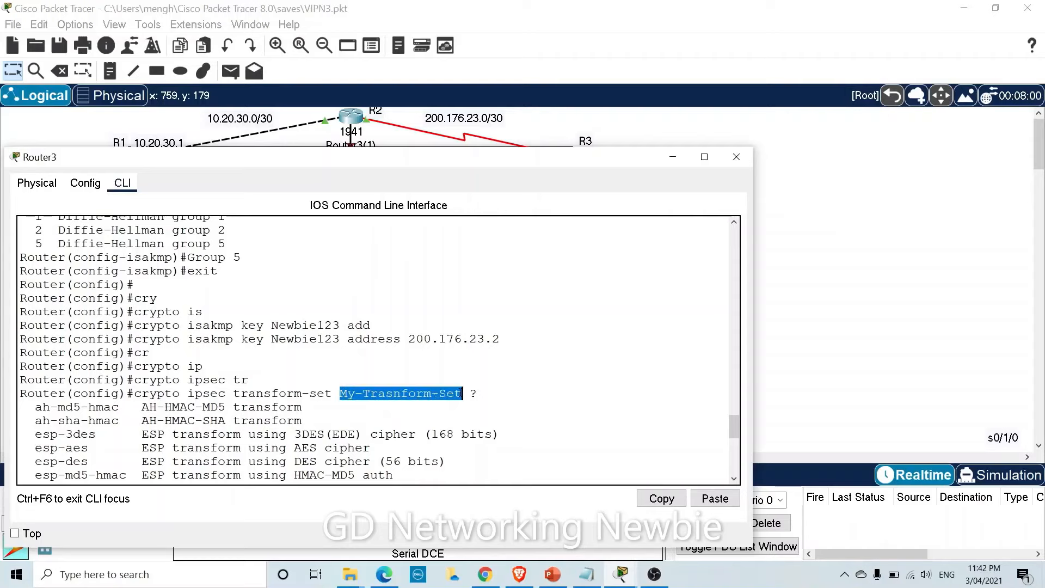
right_click(434, 388)
left_click(464, 399)
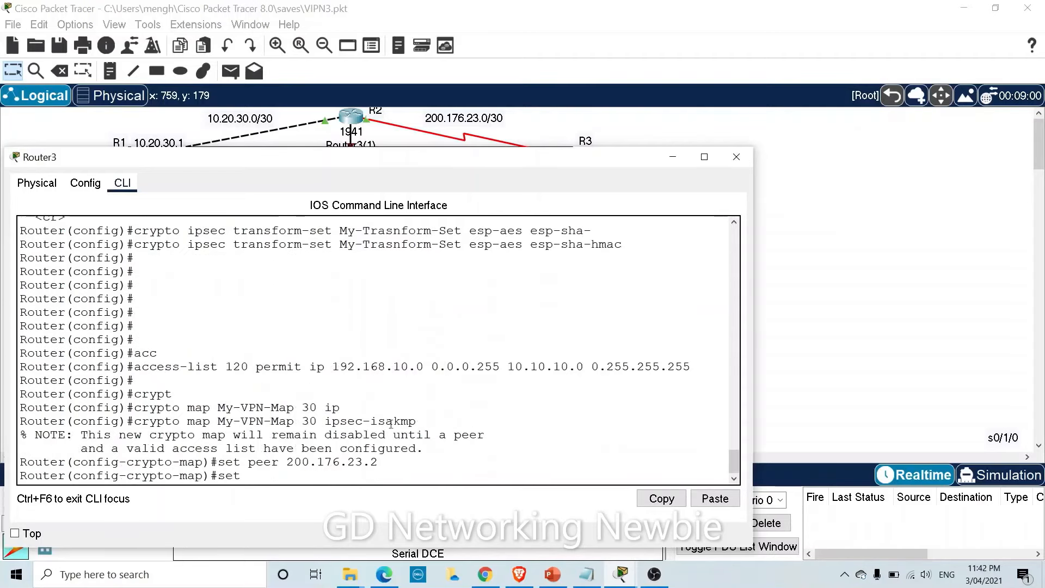
Enter 'set transform-set My-Trasnform-Set' by pasting the copied name.
right_click(298, 477)
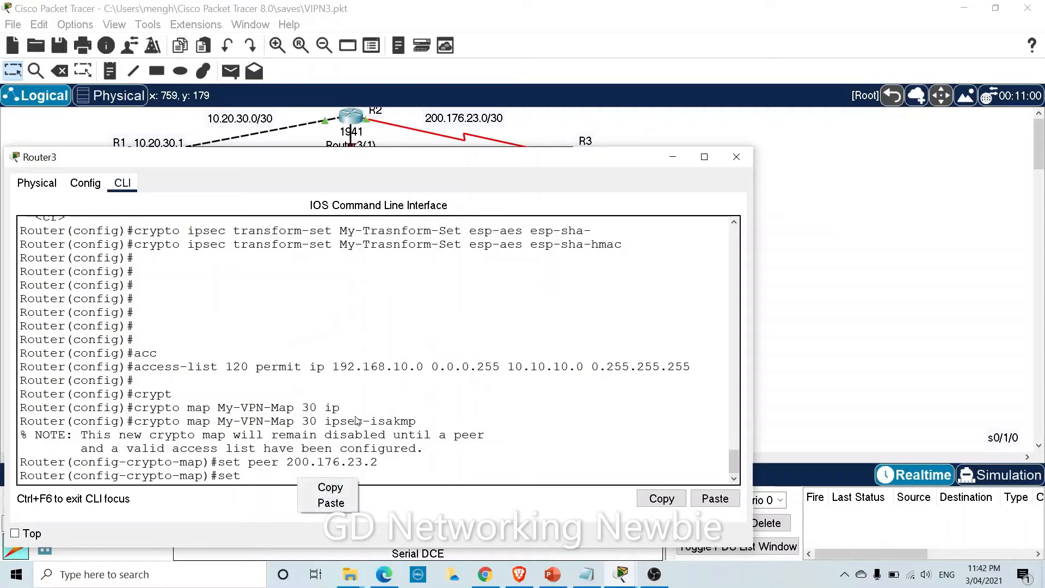
left_click(270, 476)
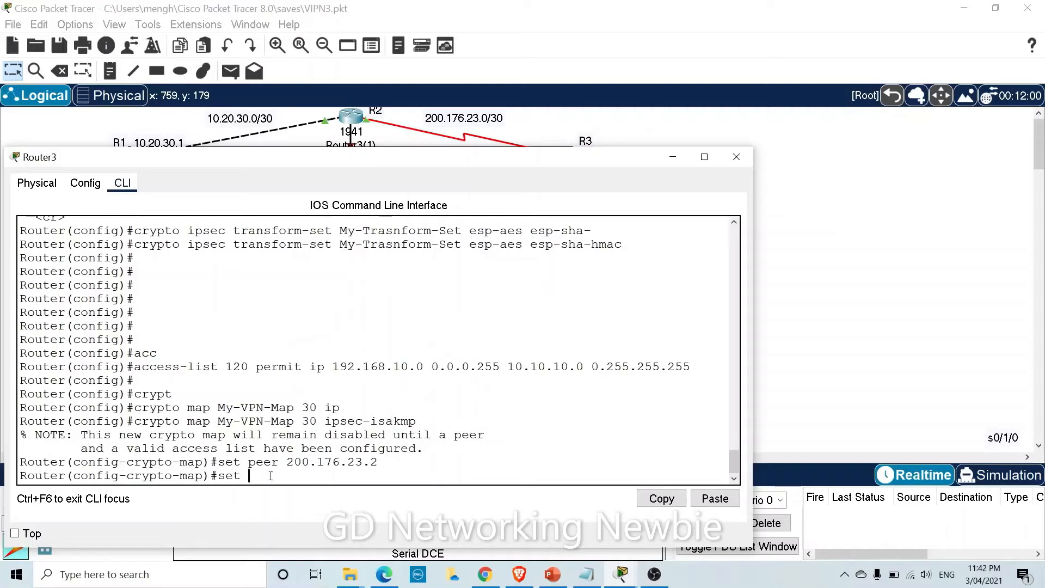
type("tr")
key("Tab")
right_click(379, 477)
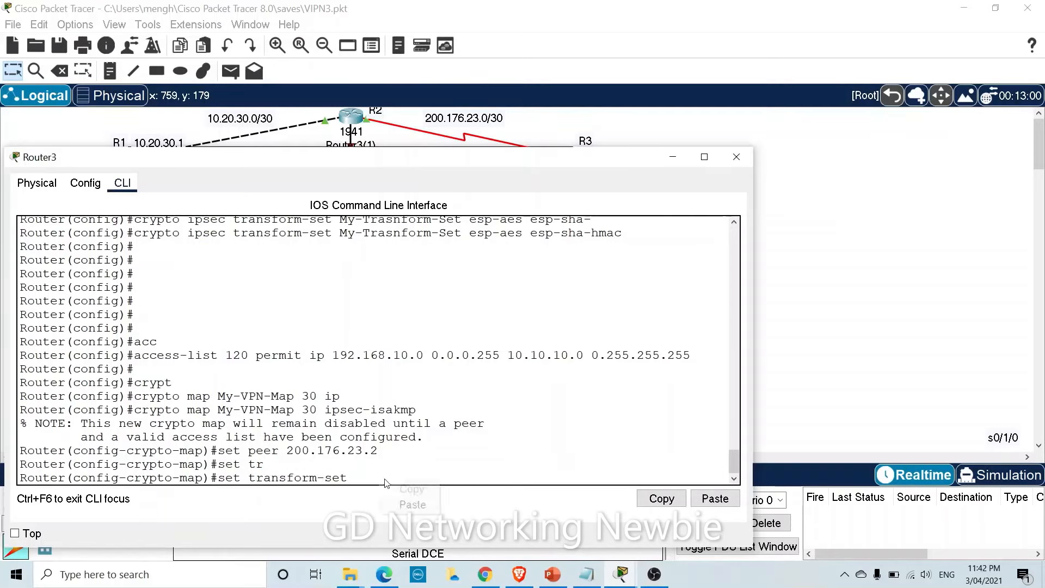
left_click(405, 505)
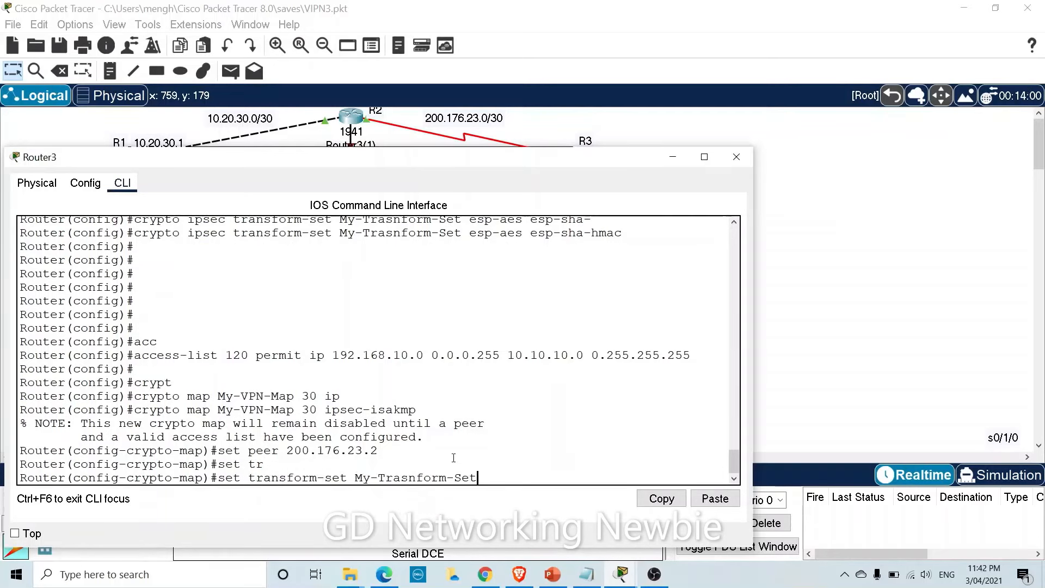
key("Return")
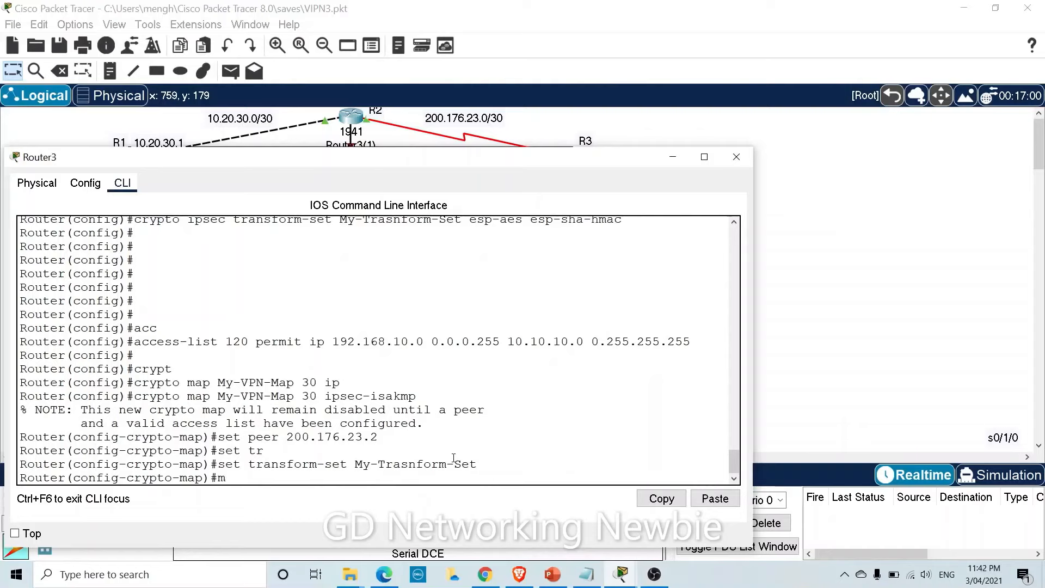
Enter 'match address 120' in crypto map My-VPN-Map 30.
type("at")
key("Tab")
type("aa")
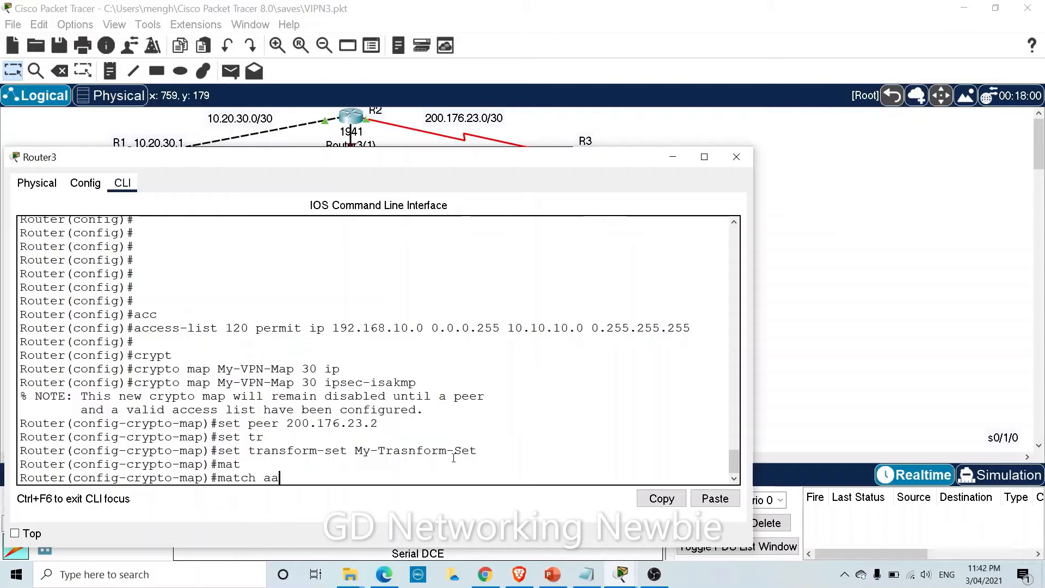
key("Tab")
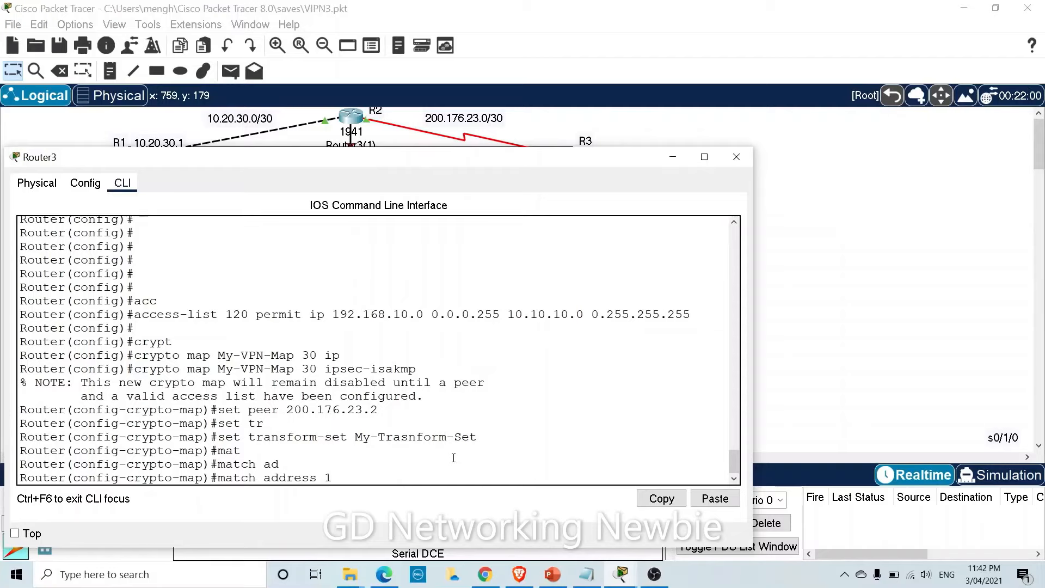
type("20")
key("Return")
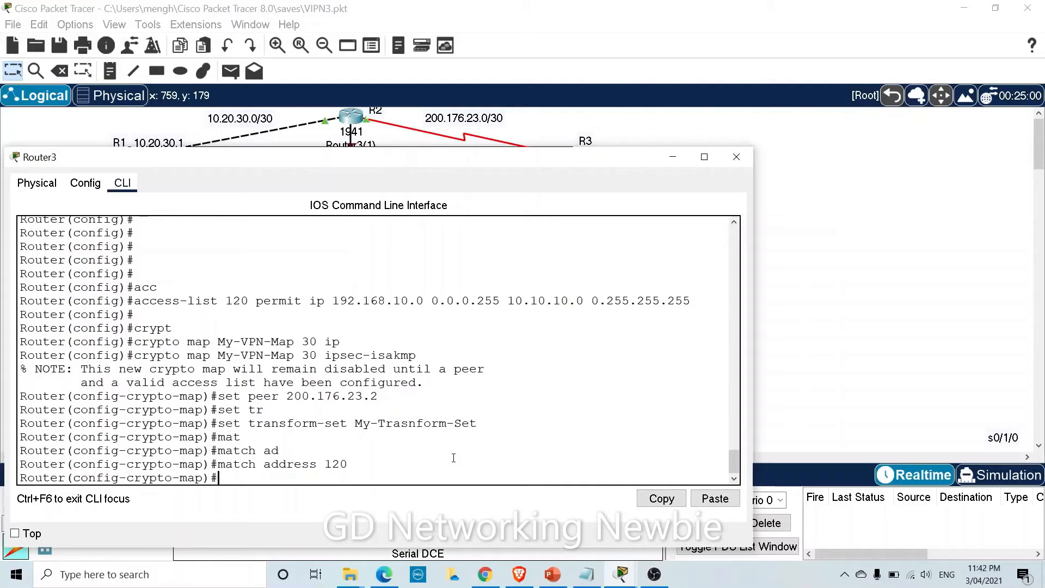
Exit crypto-map configuration mode and close the Router3 window.
type("exit")
key("Return")
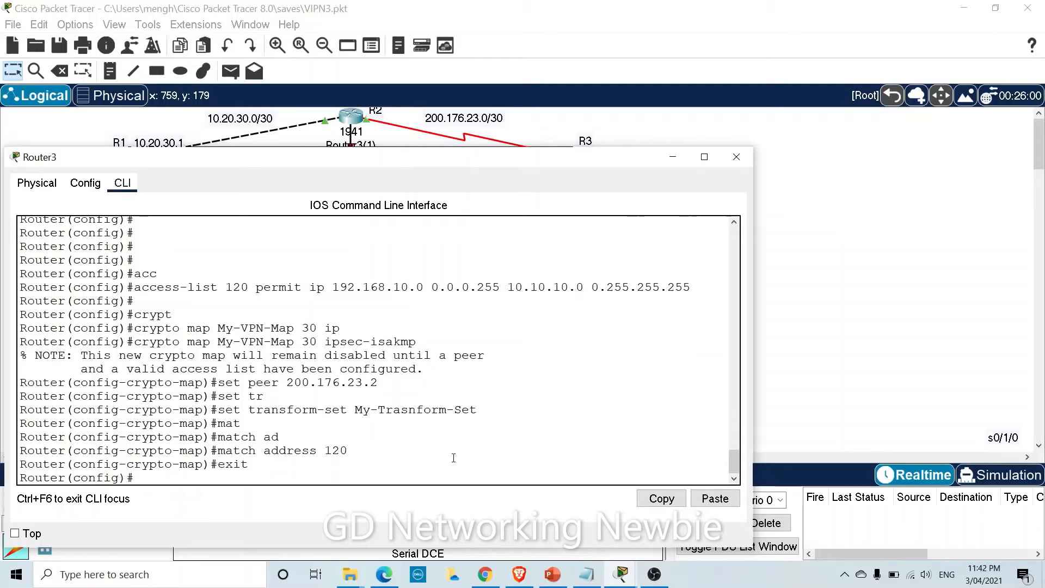
key("Return")
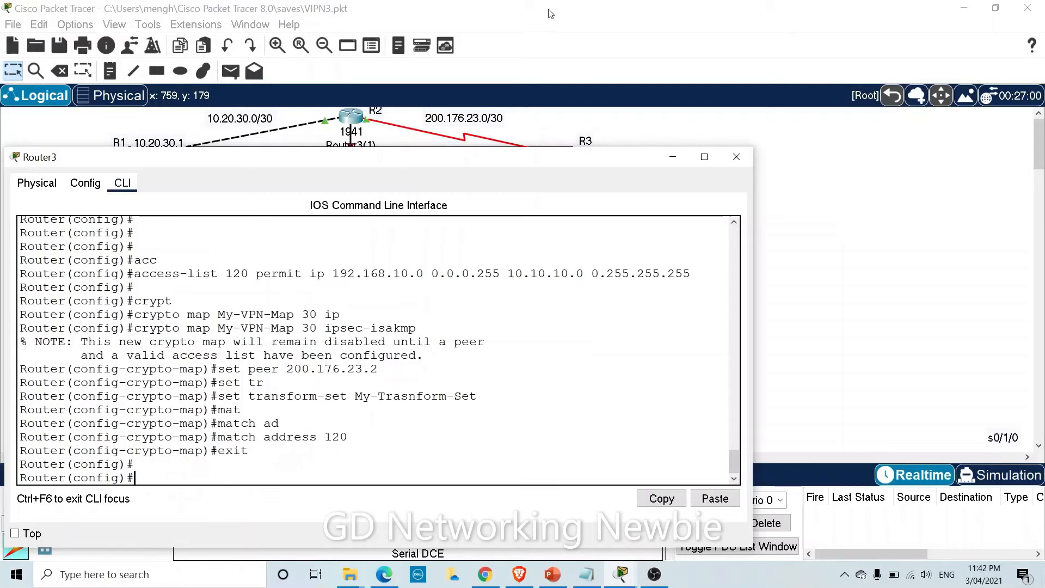
left_click(736, 157)
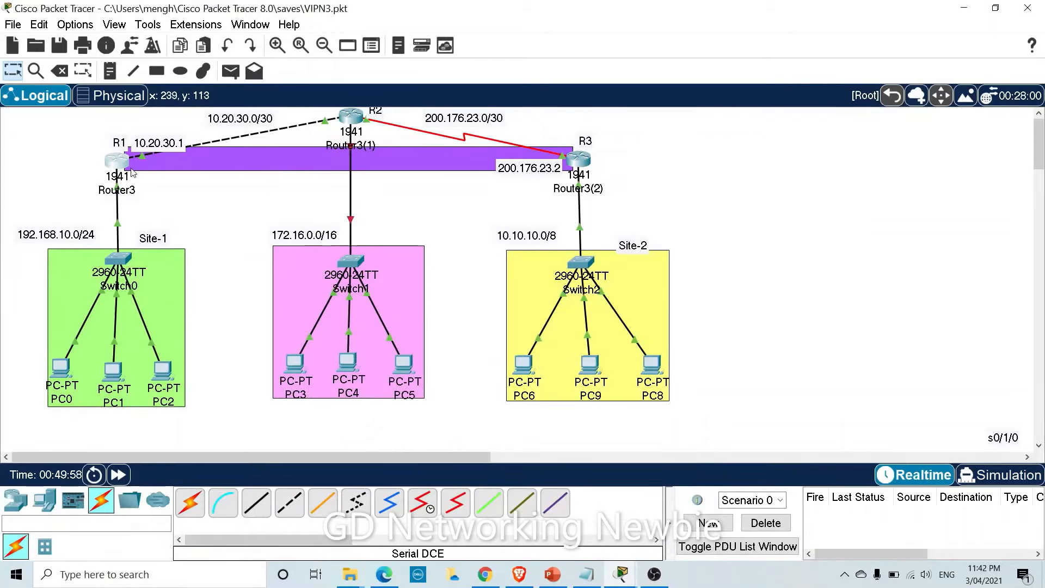
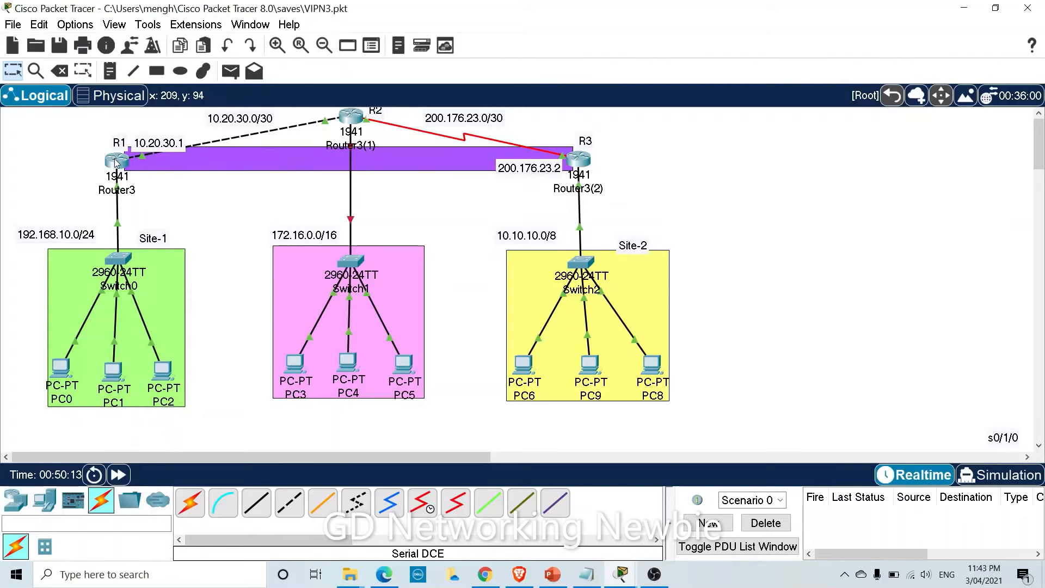
Enter 'interface gigabitEthernet 0/0' configuration on Router3.
mouse_move(116, 163)
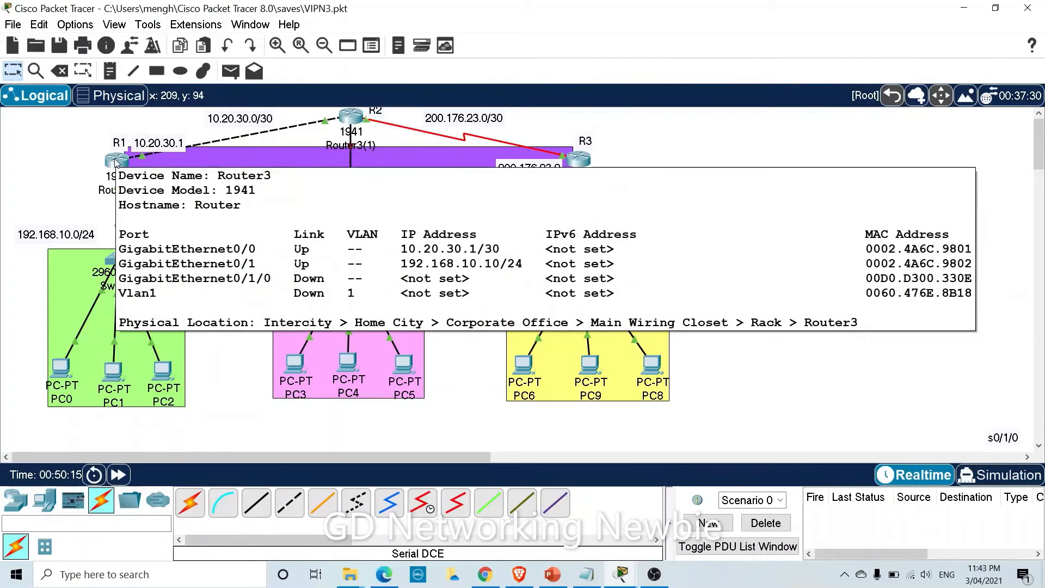
left_click(116, 162)
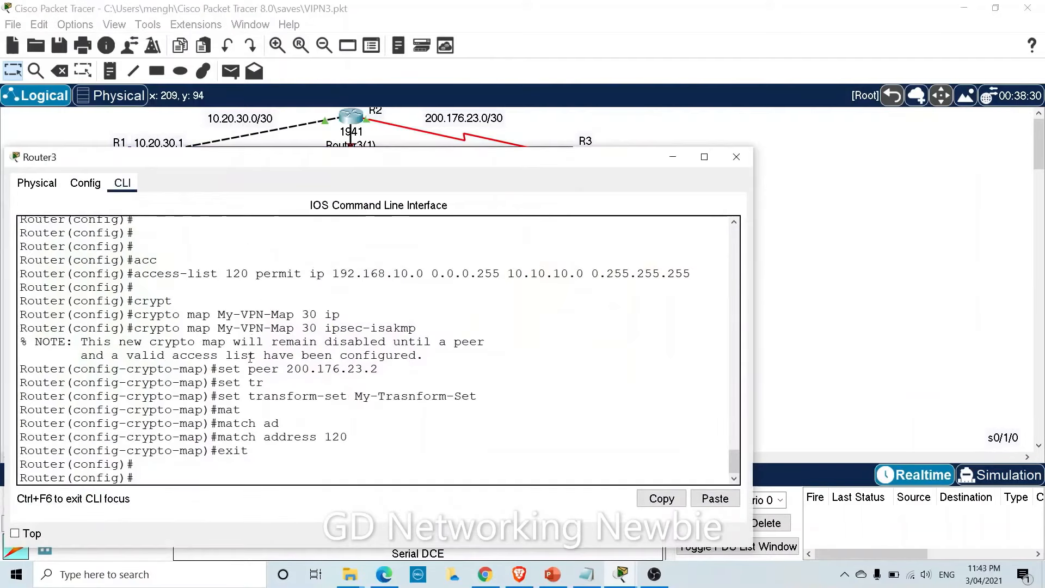
type("inter")
key("Tab")
type("g")
key("Tab")
type("0/0")
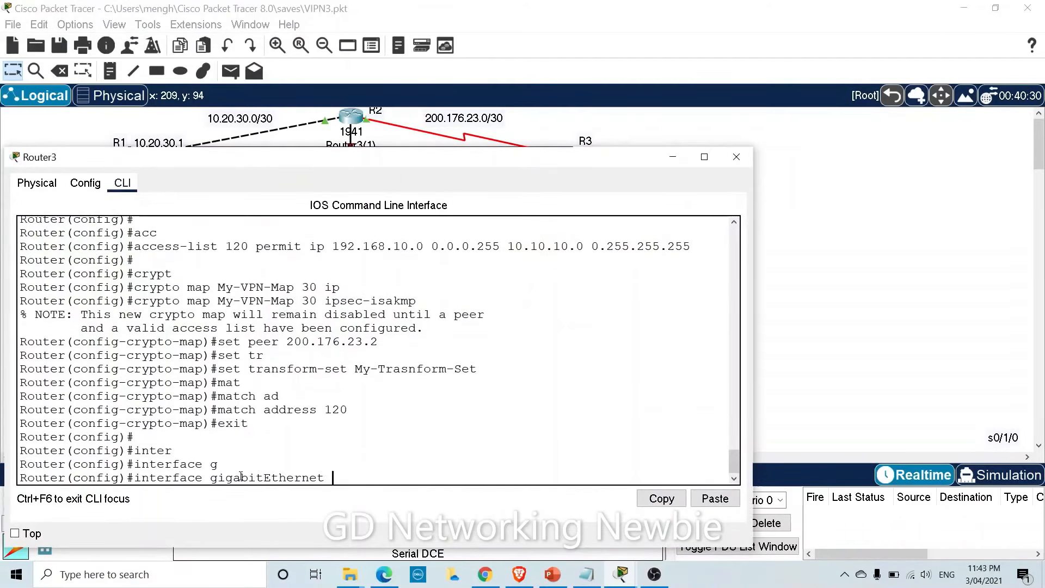
key("Return")
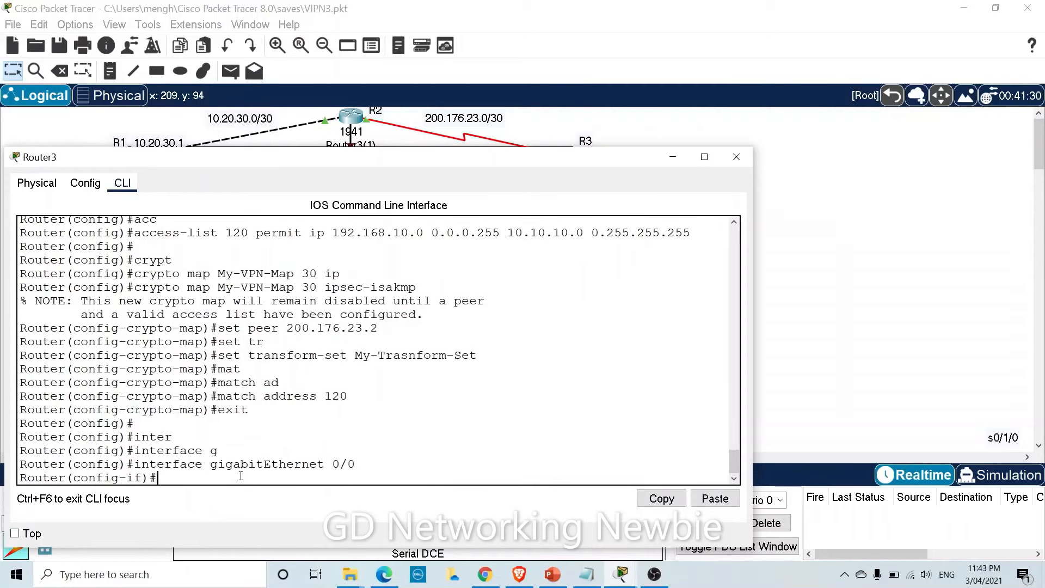
Apply 'crypto map My-VPN-Map' to the interface, pasting the copied map name.
type("c")
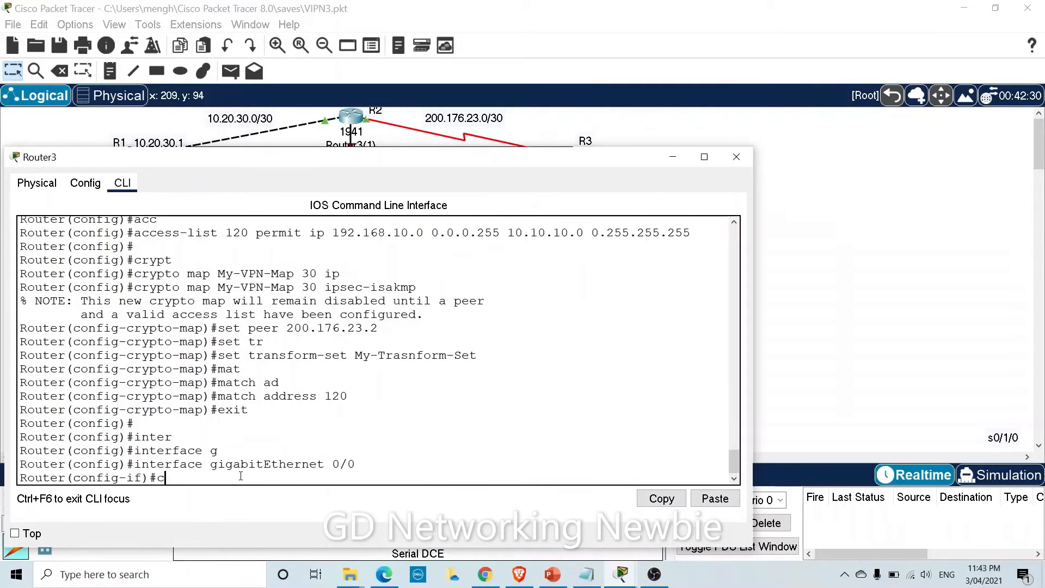
type("ry")
key("Tab")
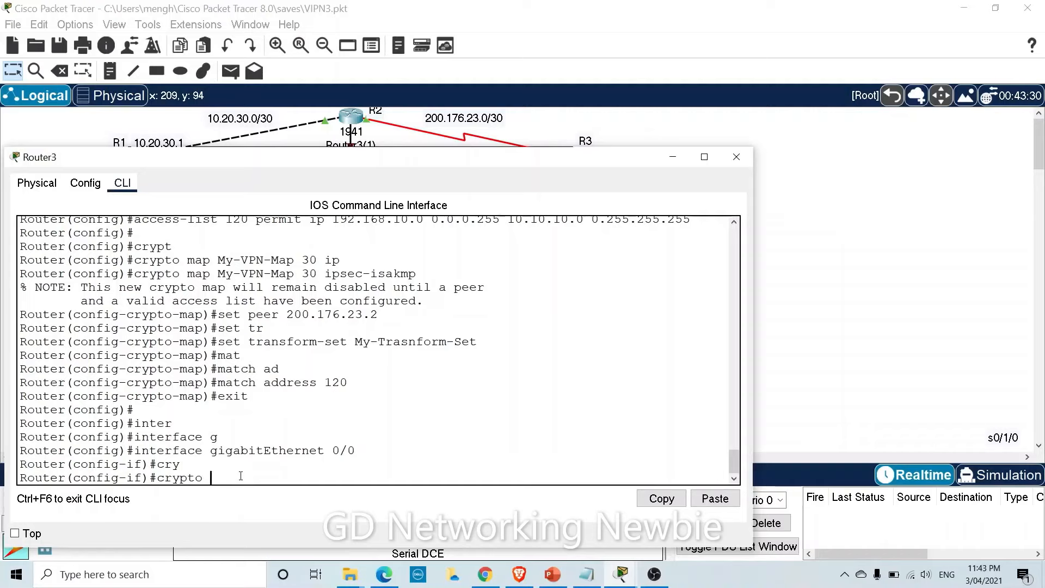
type("map")
scroll(375, 374, "up", 3)
left_click_drag(218, 390, 294, 390)
key("ctrl+c")
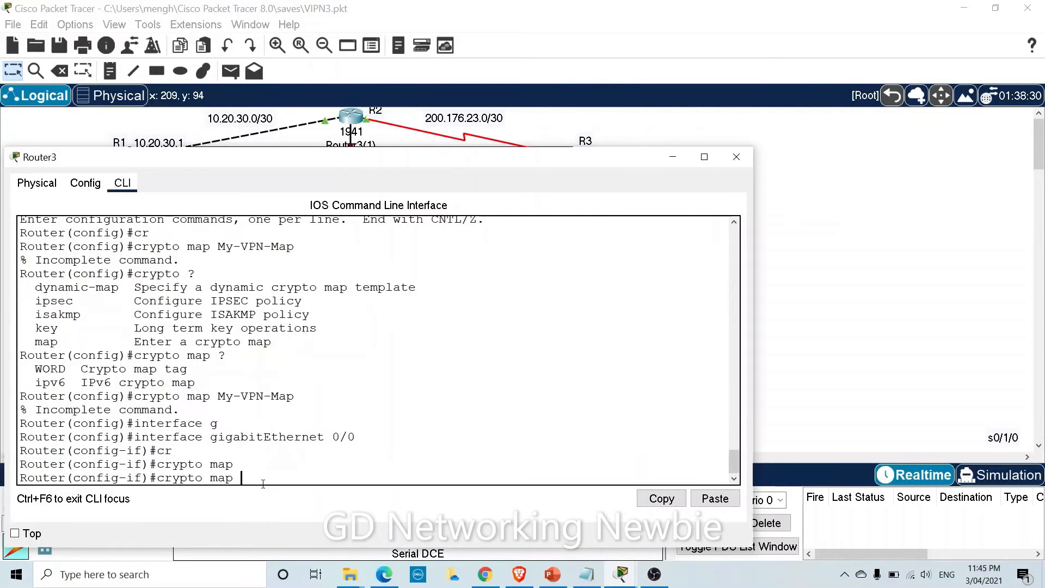
right_click(262, 480)
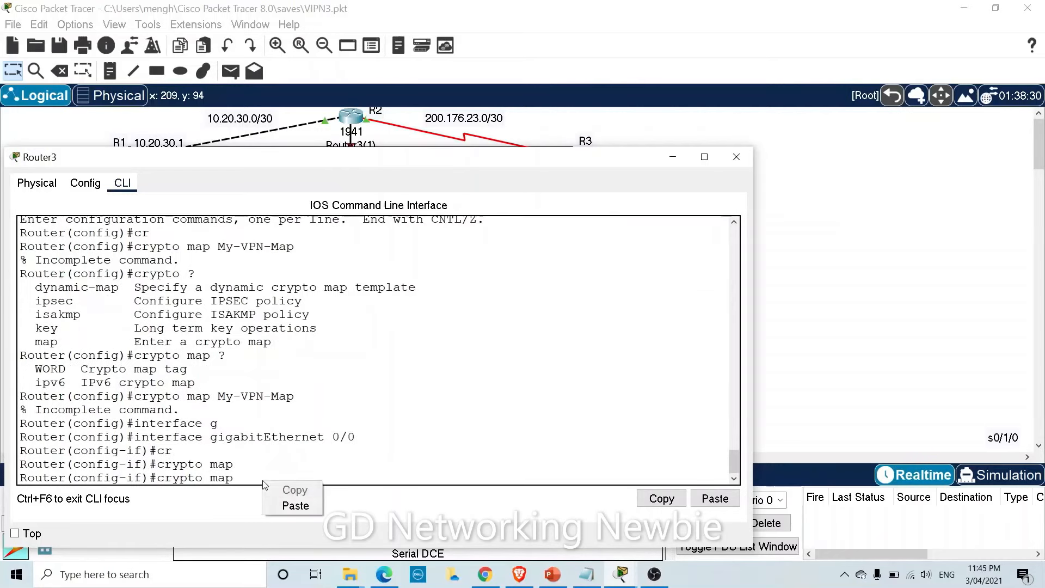
left_click(296, 506)
key("Return")
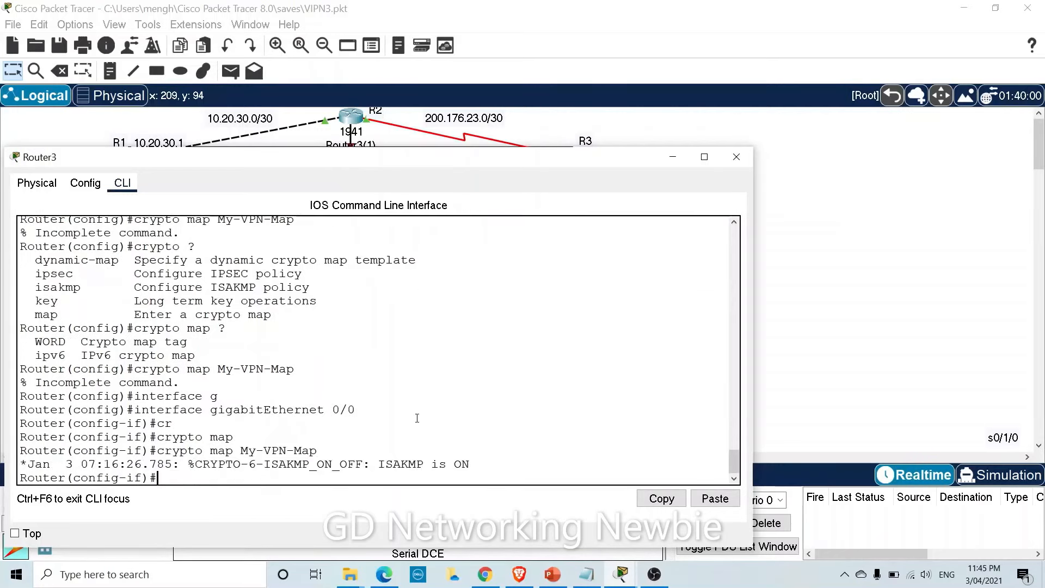
key("Return")
key("Return")
key("Return")
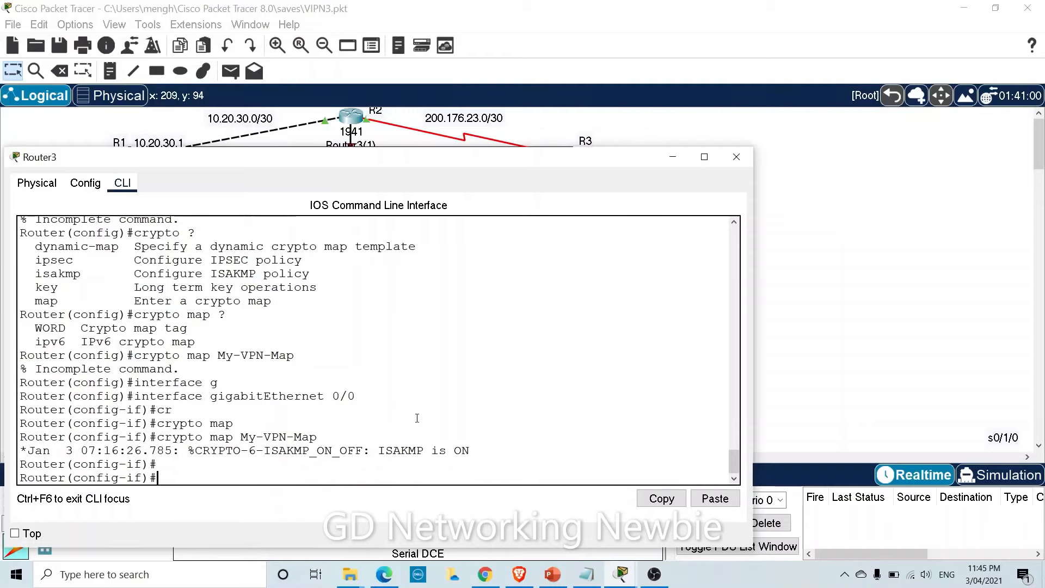
Switch from Router3 to Router3(2)'s command line and enter privileged mode with 'en'.
left_click(673, 156)
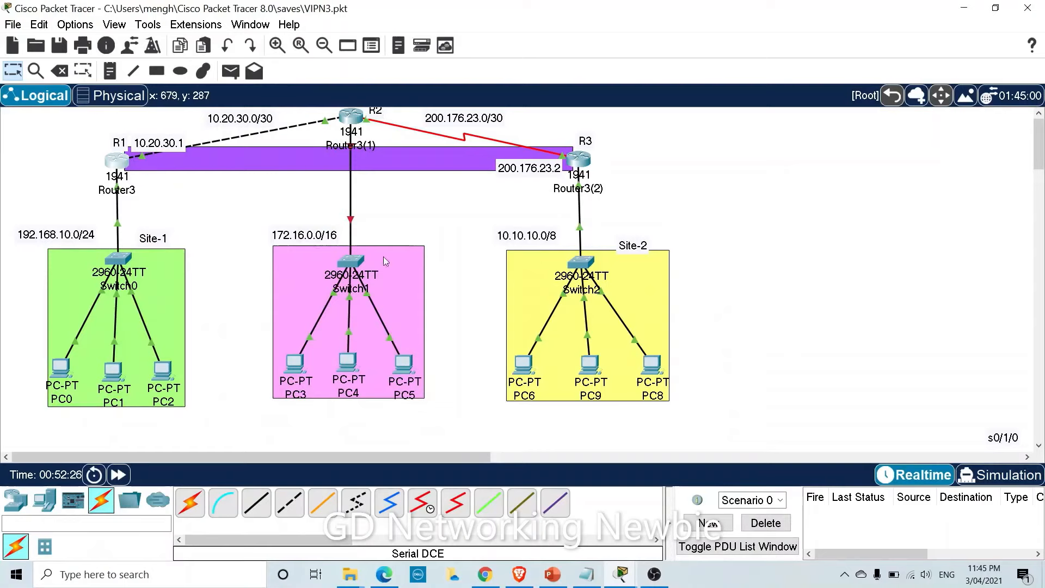
left_click(578, 159)
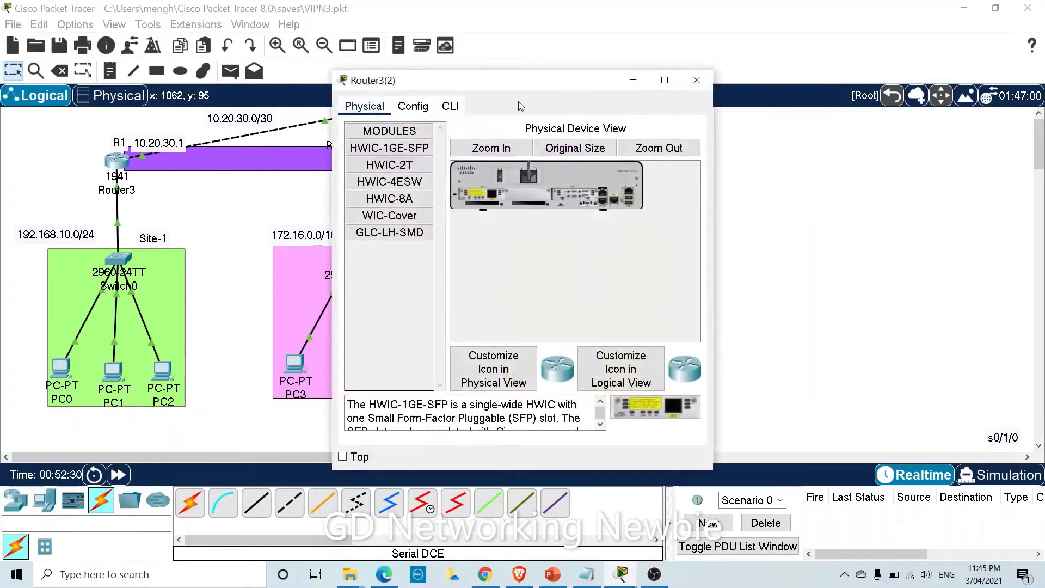
left_click_drag(514, 83, 328, 75)
left_click(266, 103)
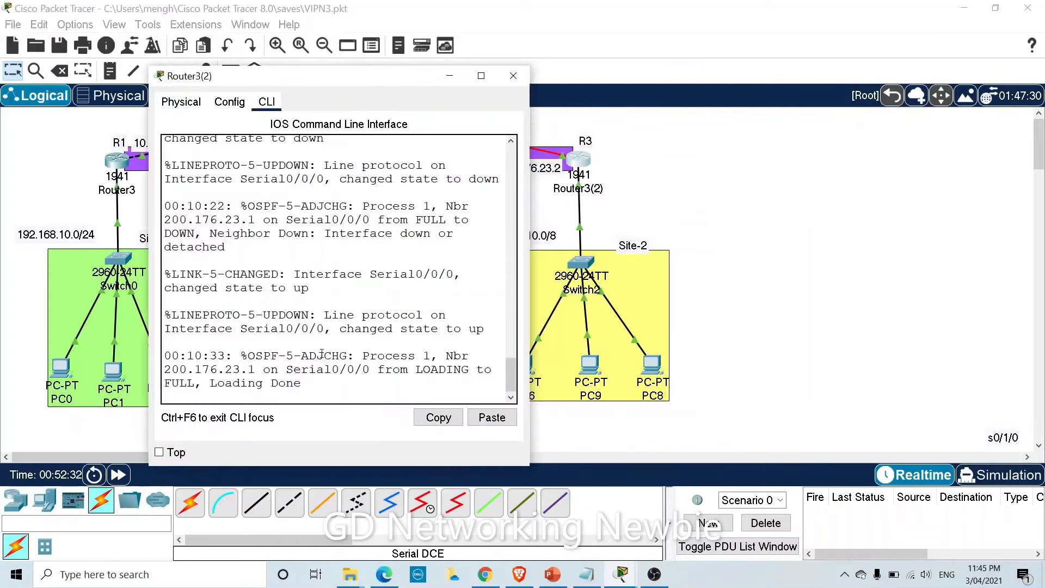
key("Return")
key("Return")
key("Return")
key("Return")
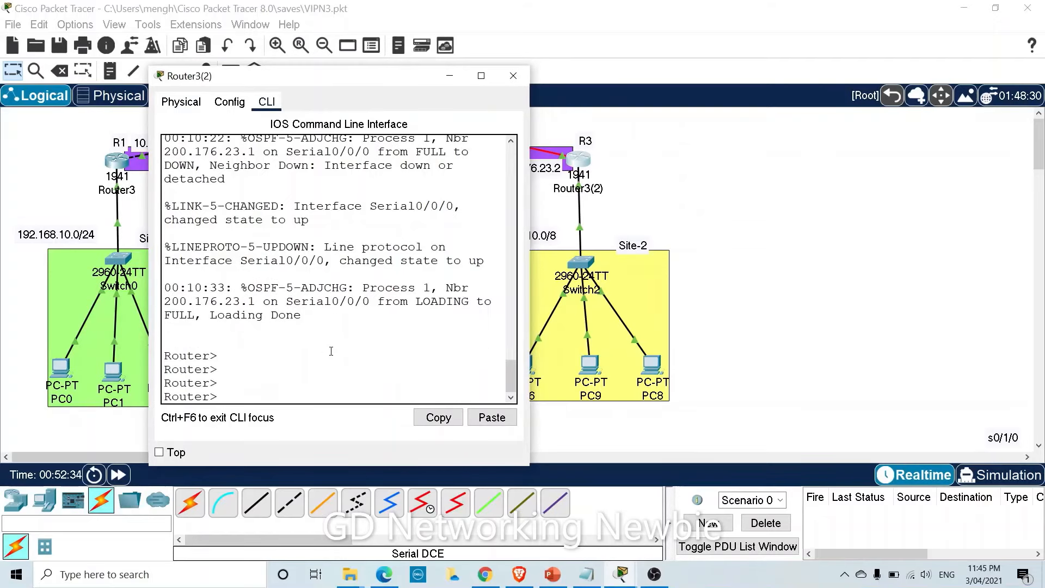
type("en")
key("Return")
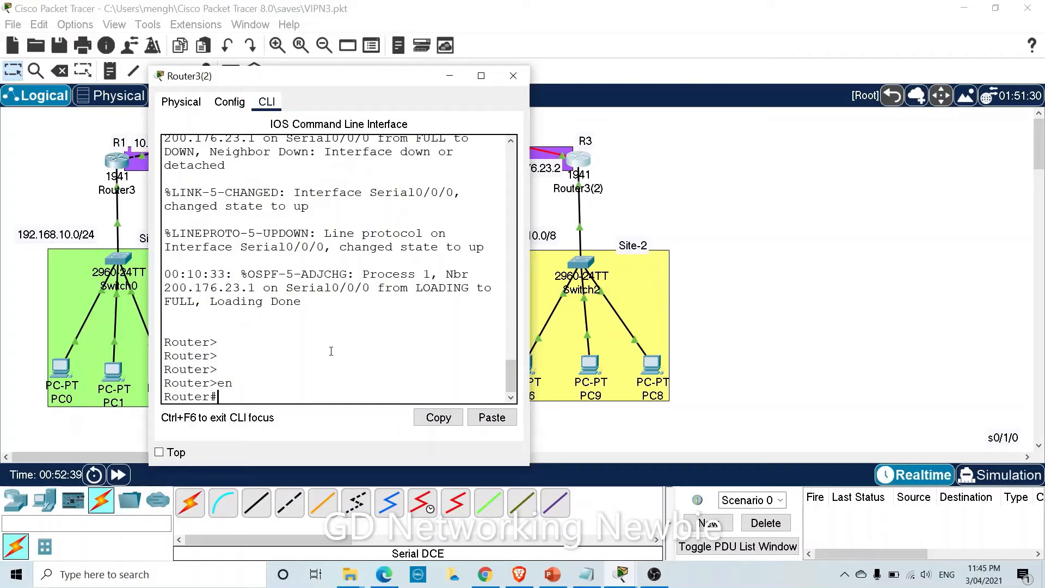
Enter global configuration mode with 'config t' after a mistyped attempt.
type("li")
key("Tab")
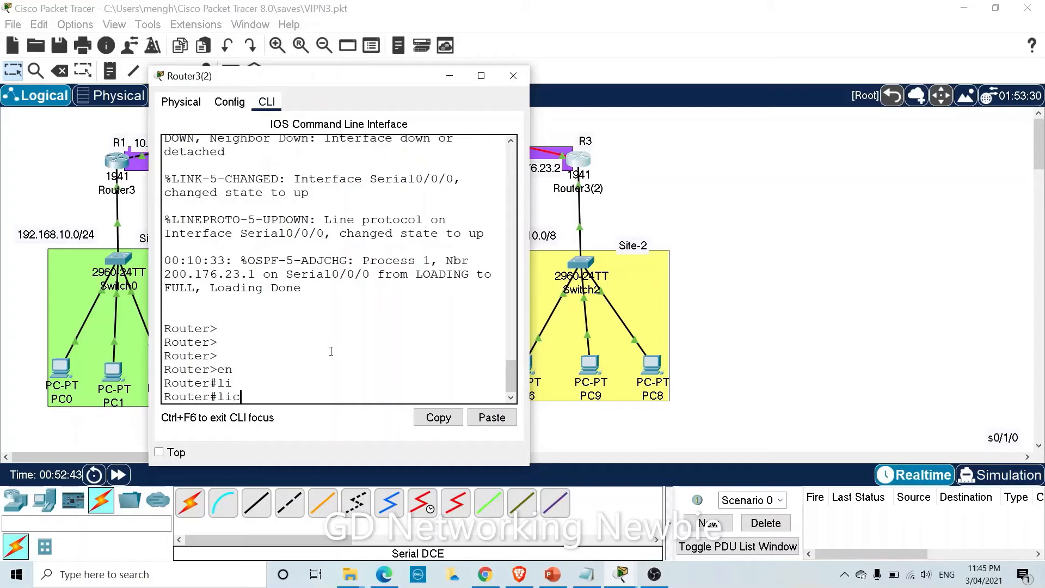
type("c")
key("Tab")
key("BackSpace")
key("BackSpace")
key("BackSpace")
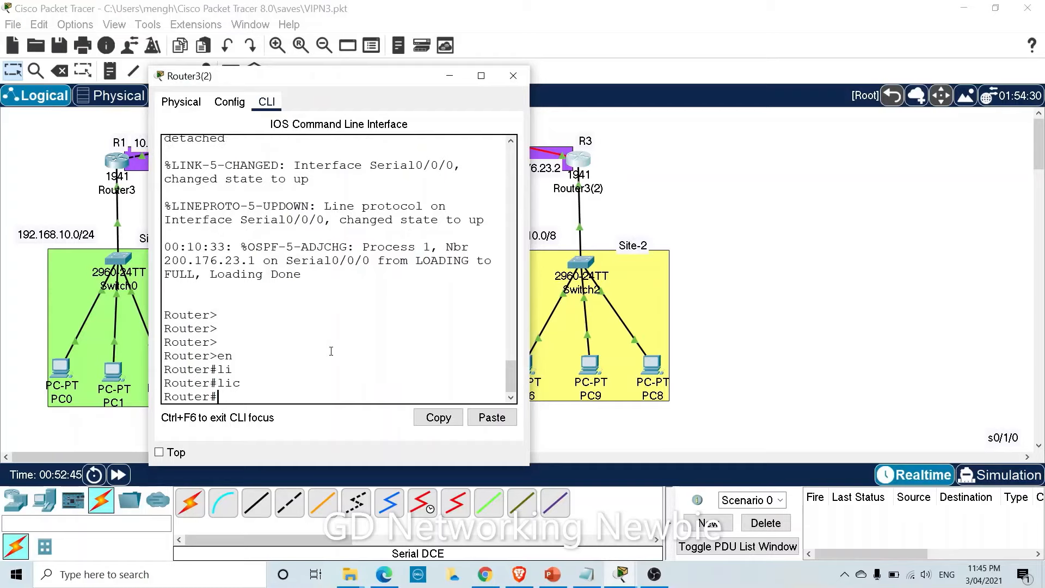
type("conifg t")
key("Return")
type("config t")
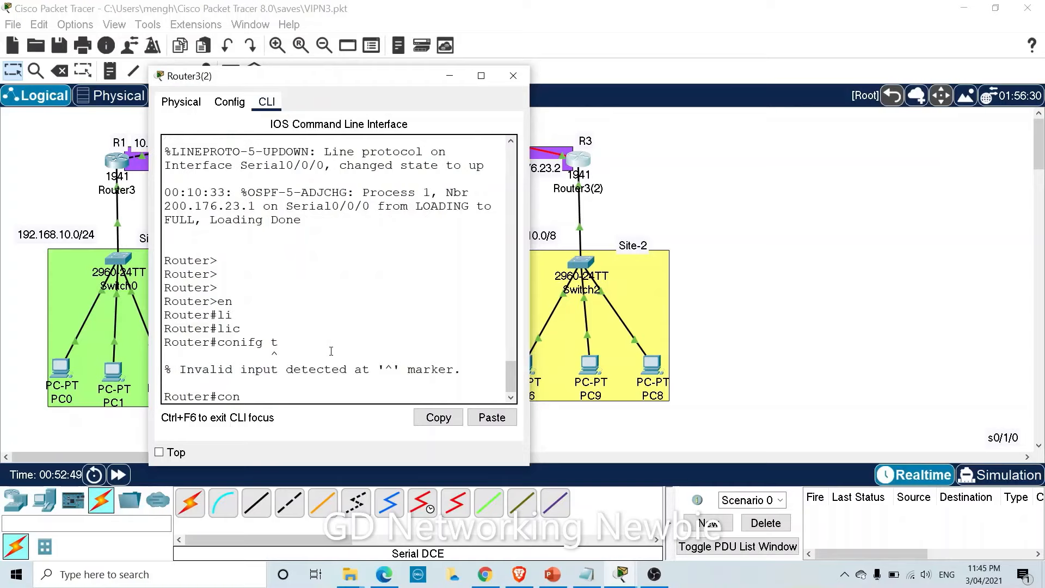
key("Return")
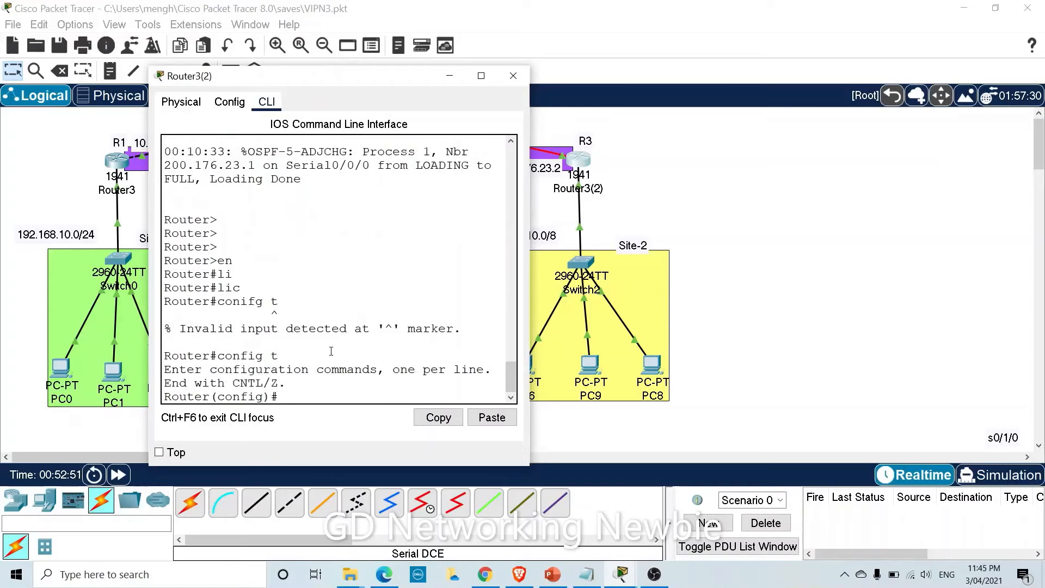
Run 'license boot module c1900 technology-package securityk9' and answer 'yes' to the agreement.
type("lice")
key("Tab")
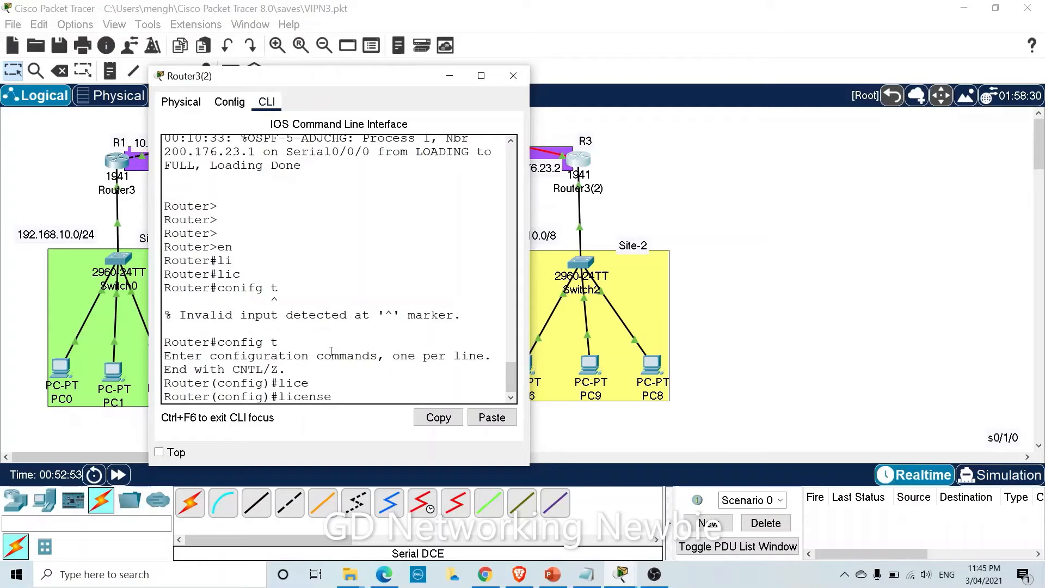
type("boot mode")
key("BackSpace")
type("u")
key("Tab")
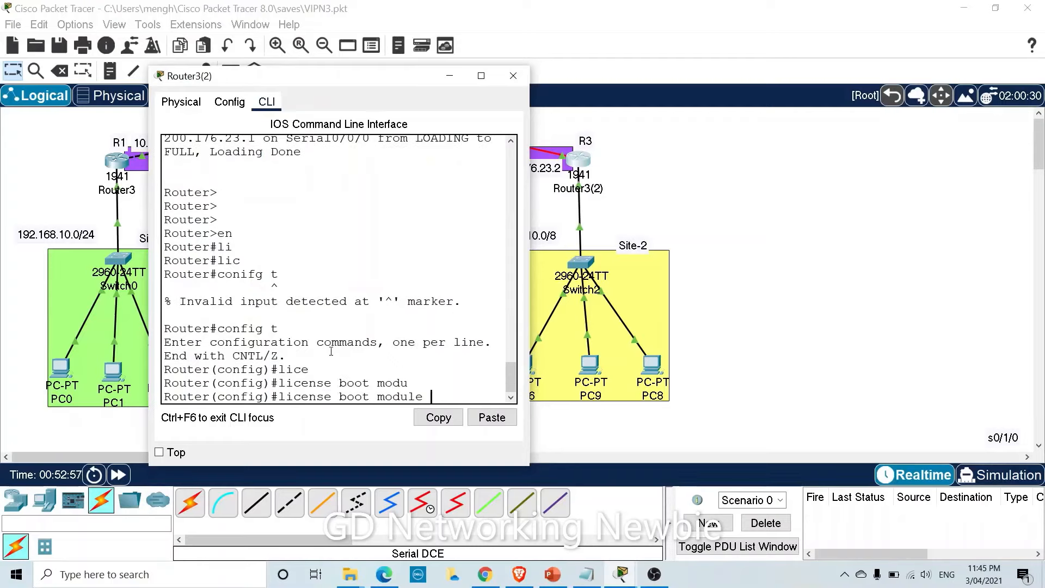
type("c1900 te")
key("Tab")
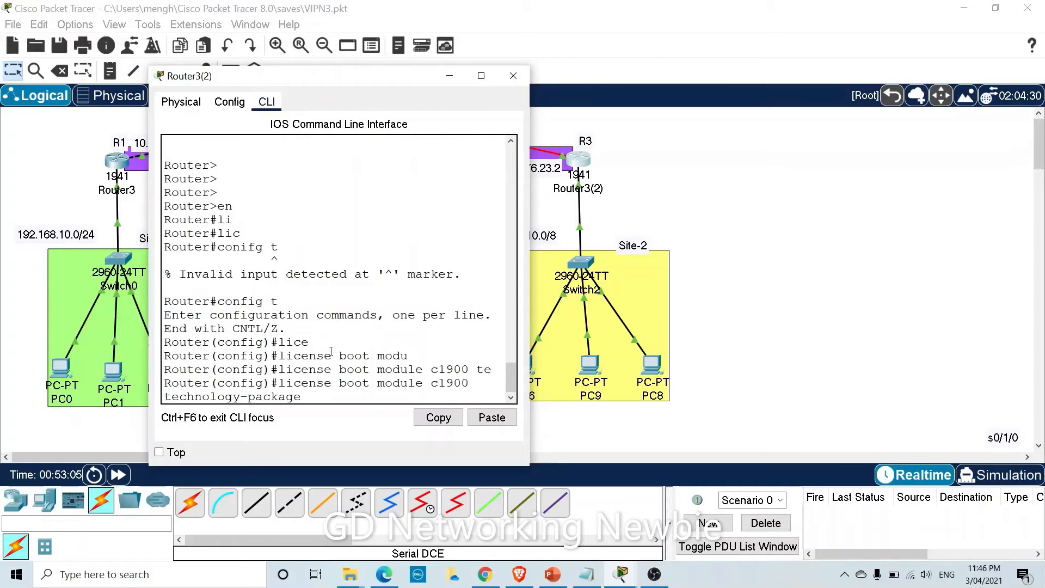
type("sec")
key("Tab")
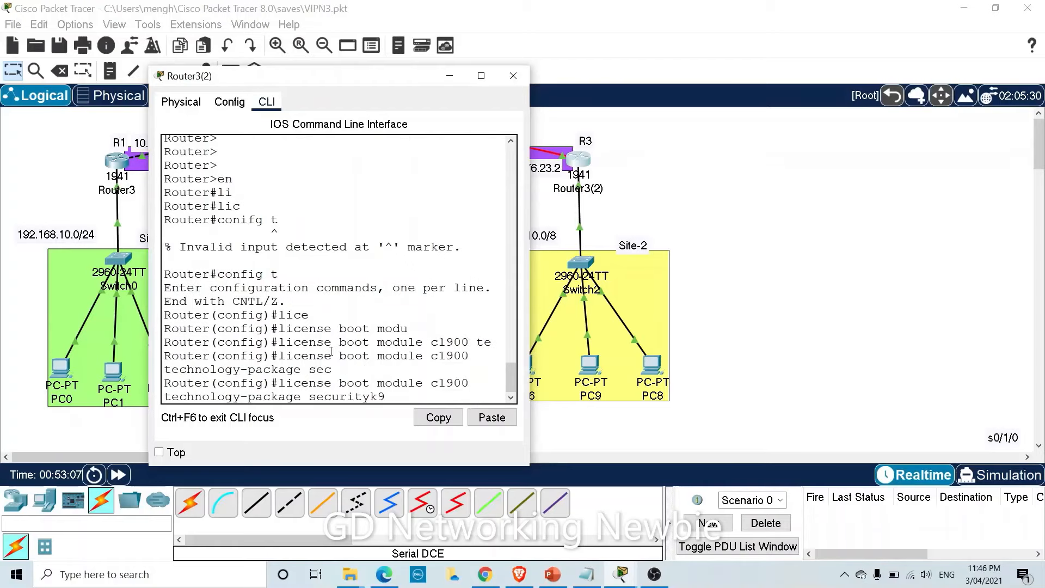
key("Return")
type("y")
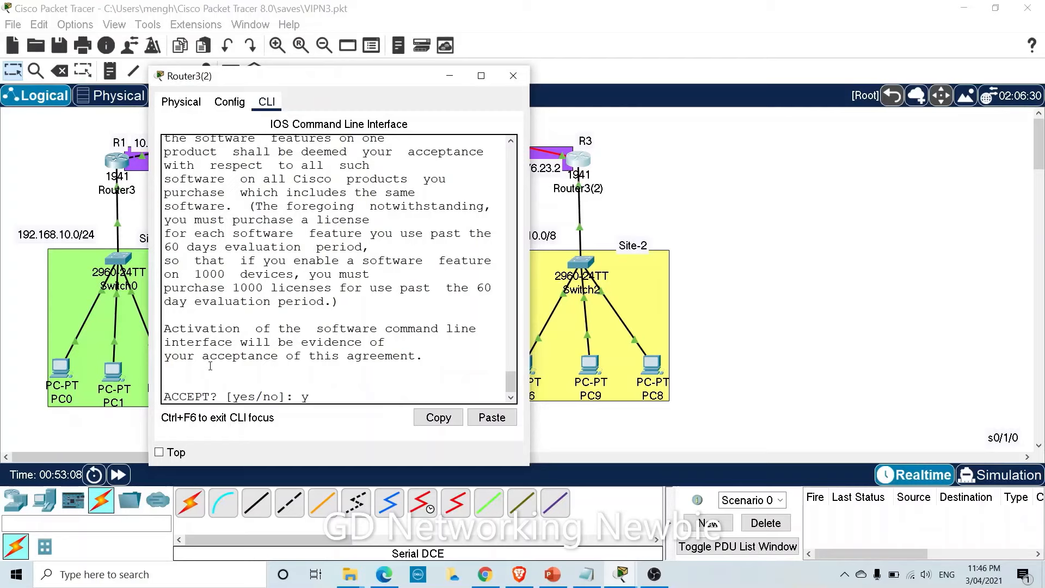
type("es")
key("Return")
key("Return")
key("Return")
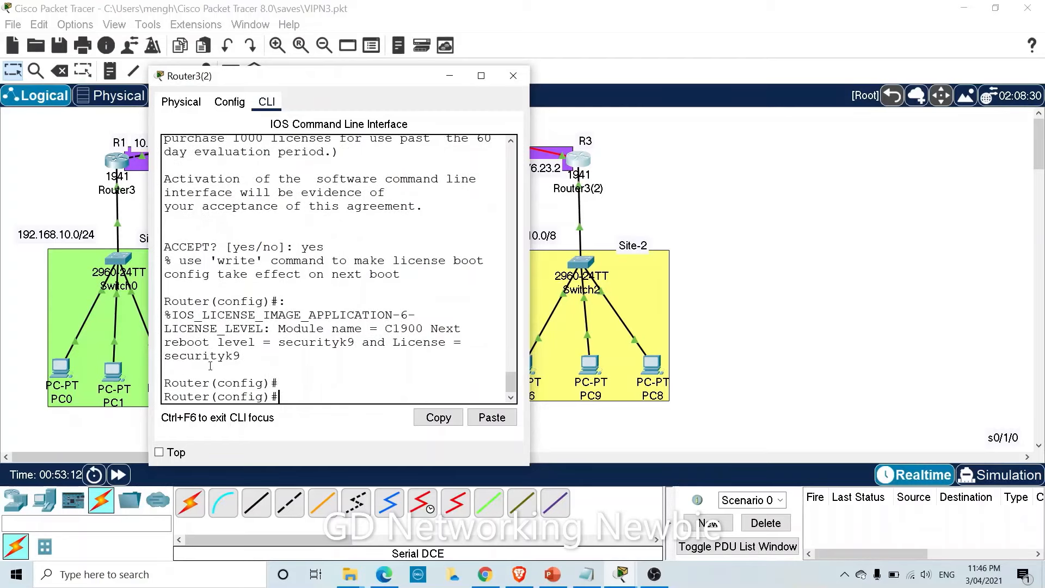
Exit config mode, run 'copy running-config startup-config', then 'reload' Router3(2).
type("exit")
key("Return")
type("cop")
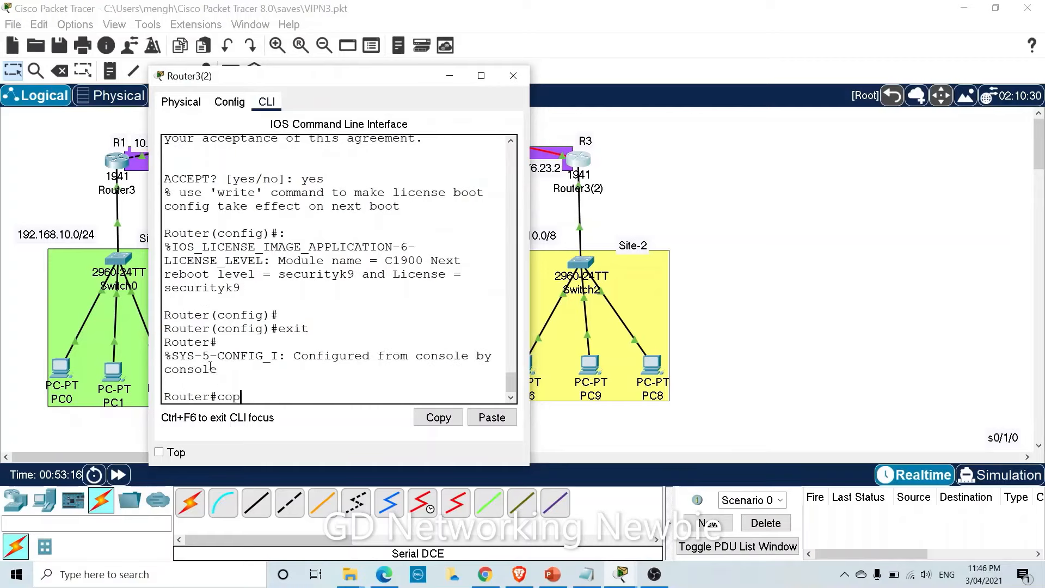
type("y")
key("Tab")
type("r")
key("Tab")
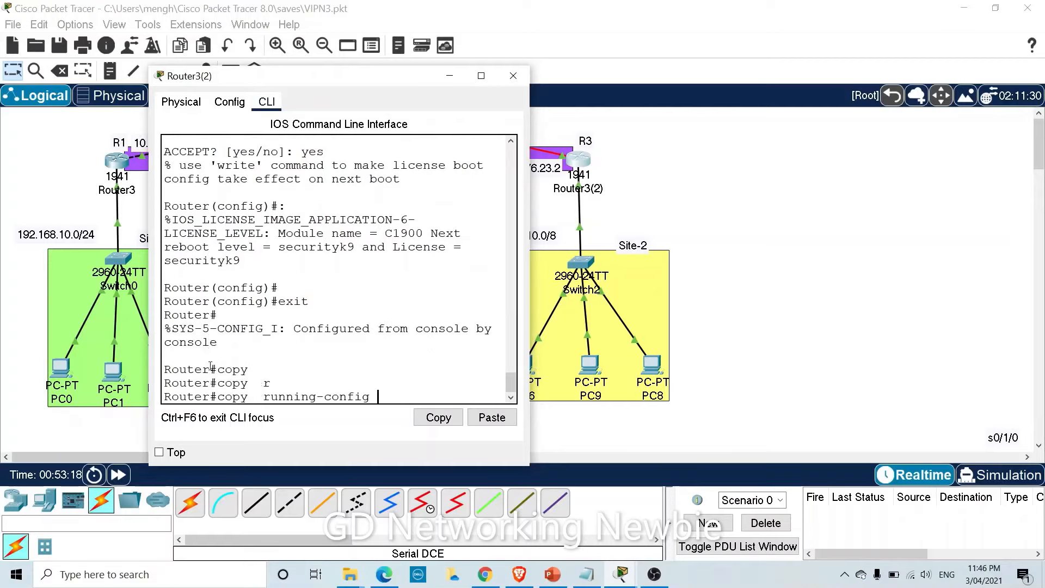
type("st")
key("Tab")
key("Return")
key("Return")
key("Return")
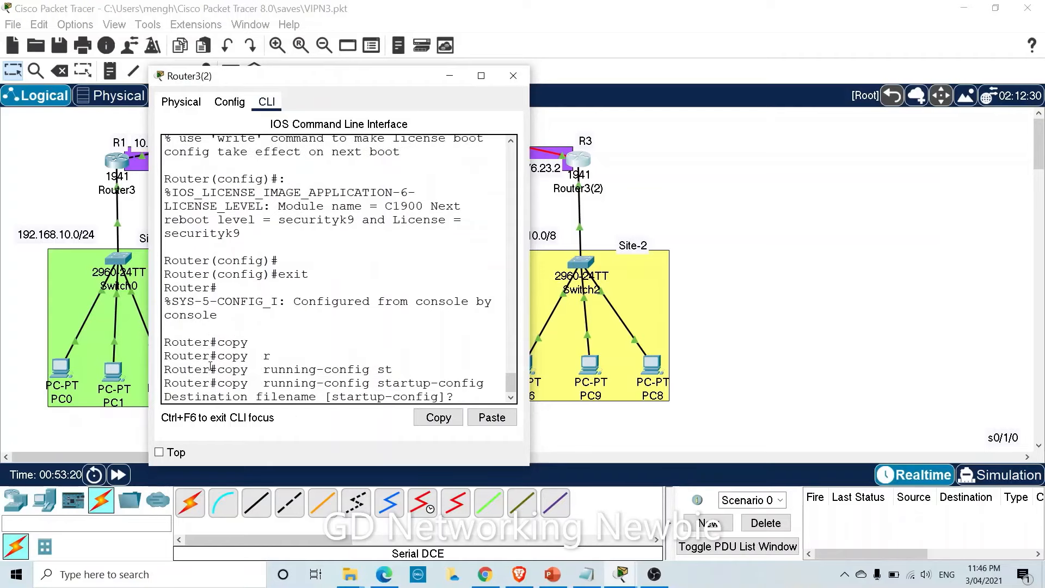
type("reload")
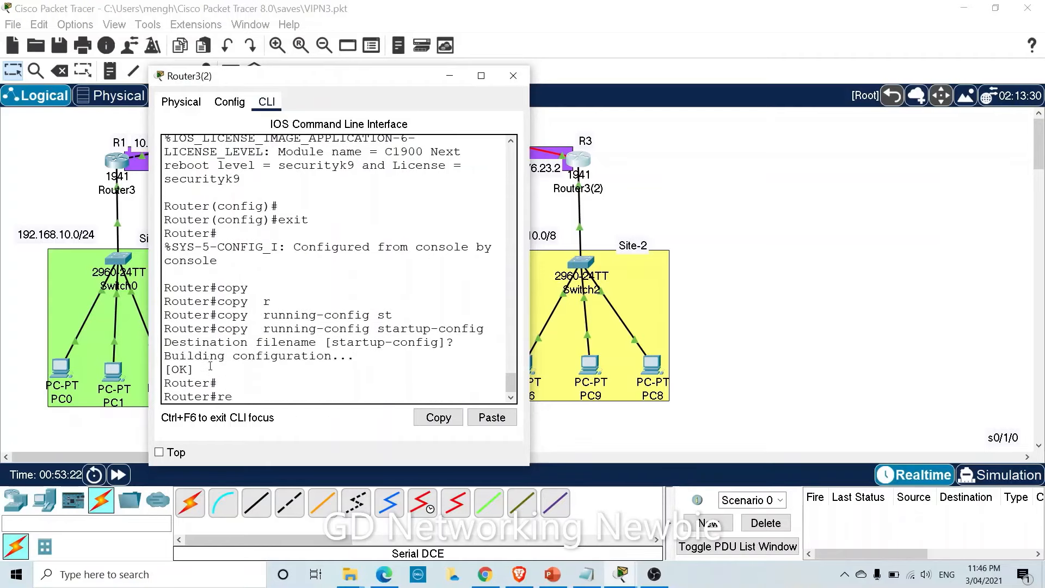
key("Return")
key("Return")
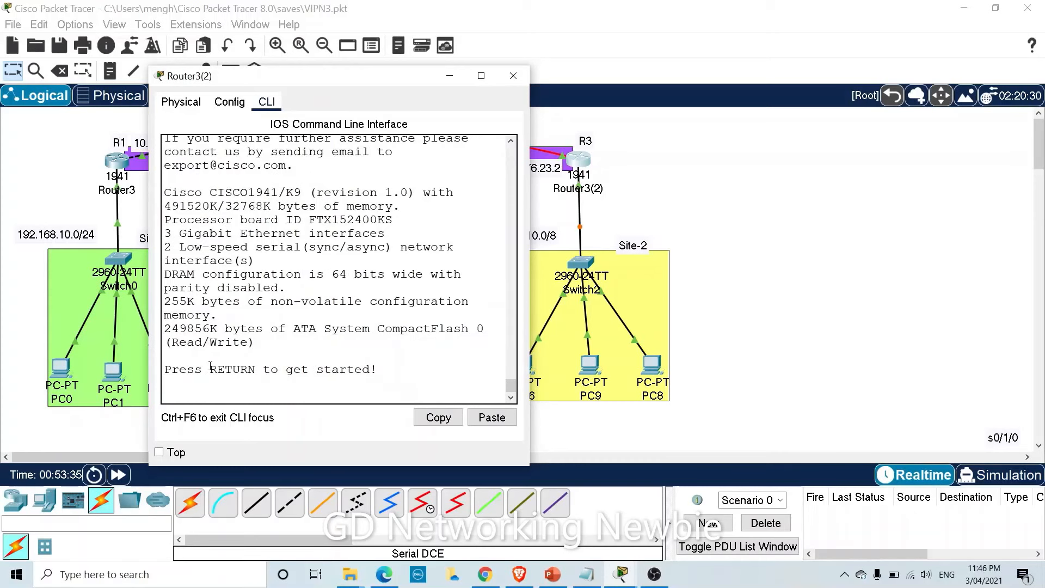
After the reboot, enter privileged mode and global configuration mode with 'config t'.
key("Return")
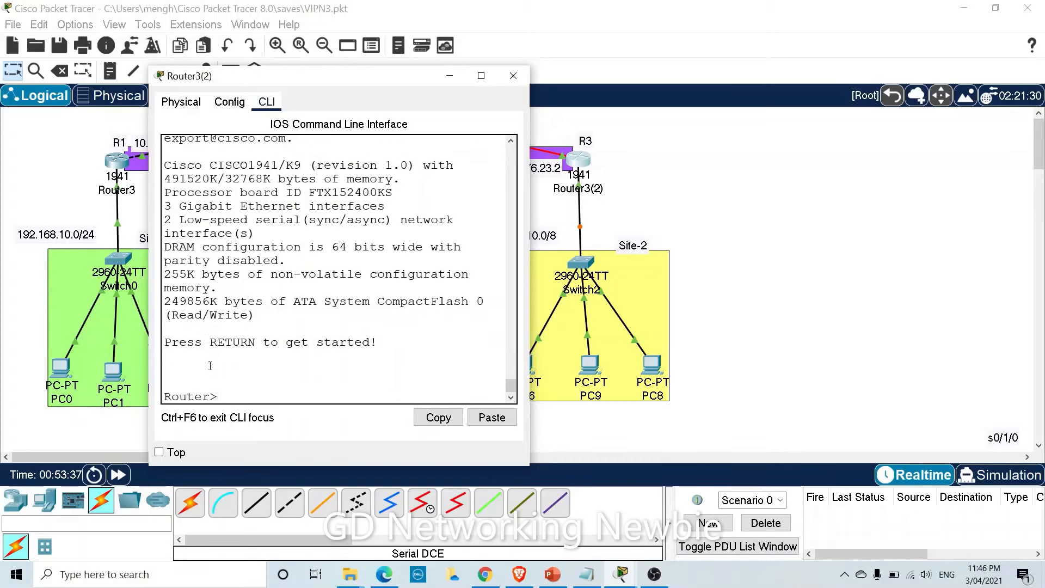
key("Return")
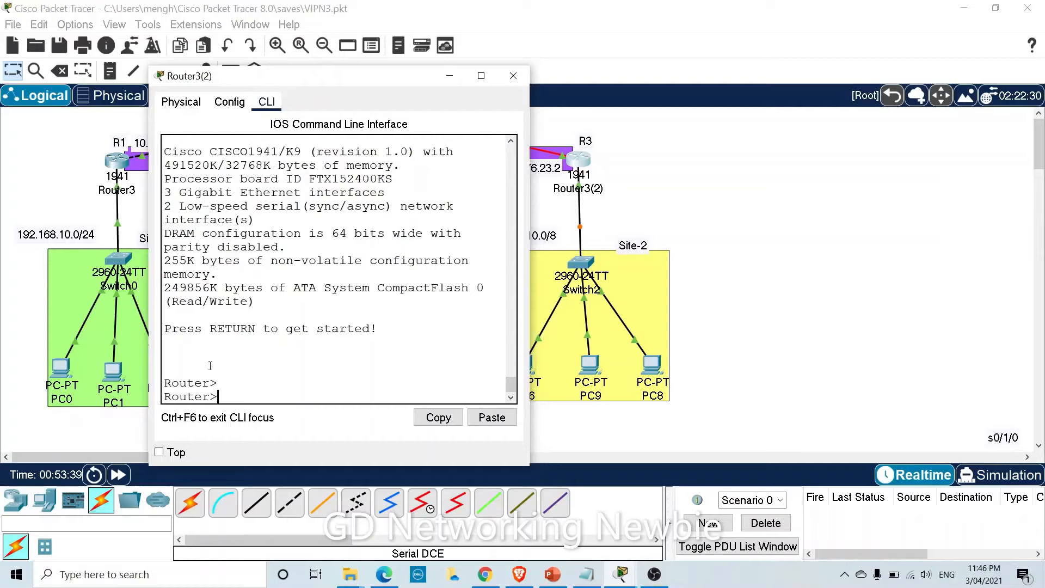
type("en")
key("Tab")
key("Return")
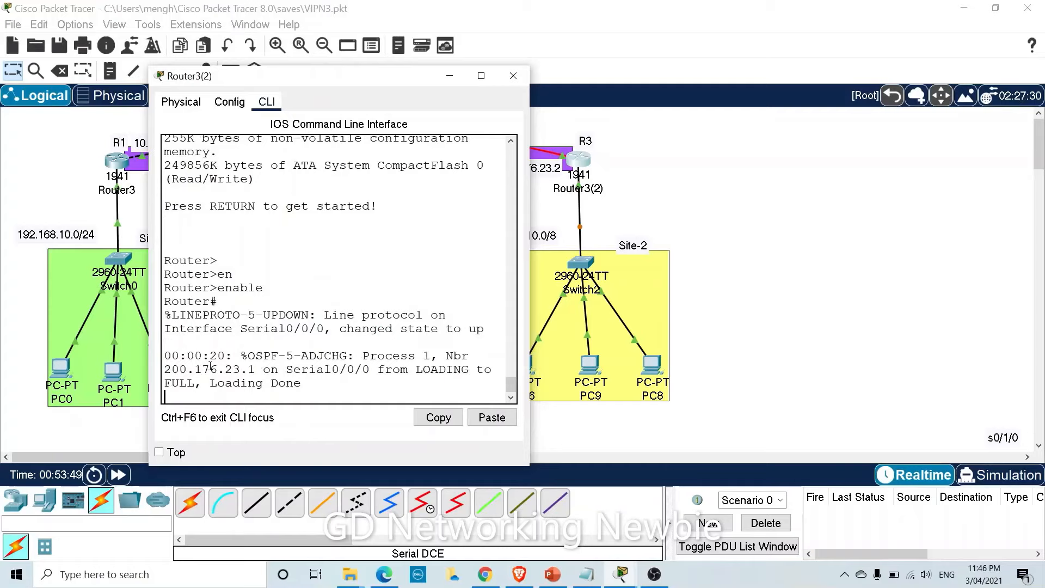
key("Return")
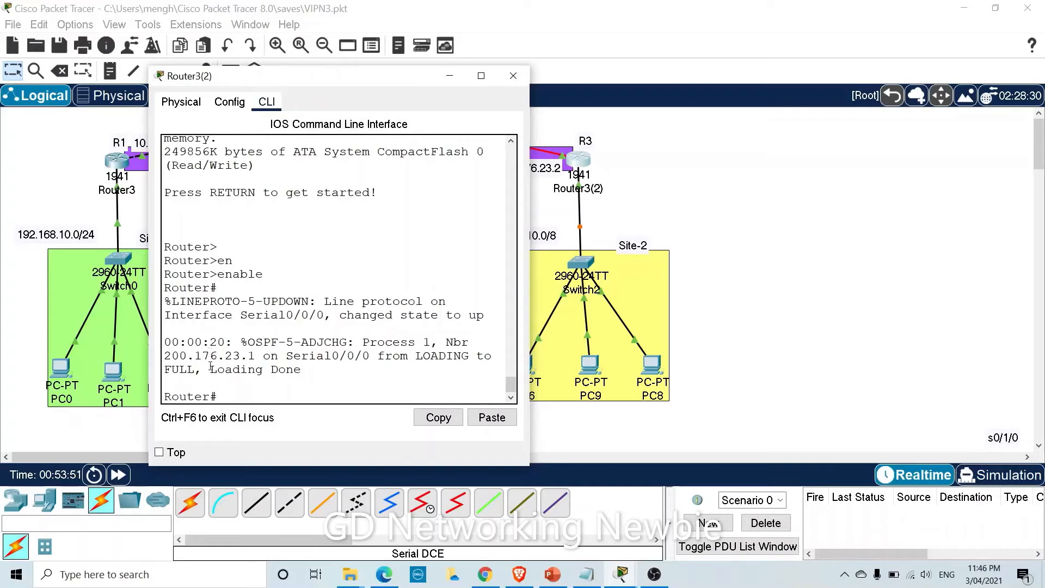
type("config t")
key("Return")
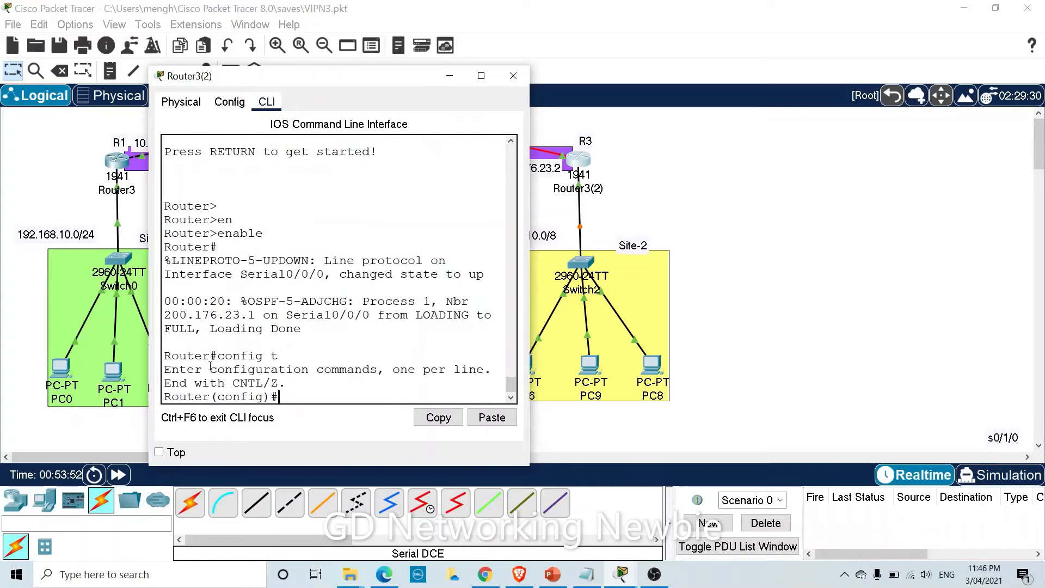
Create 'crypto isakmp policy 30' with 'encryption AES 256'.
type("cr")
key("Tab")
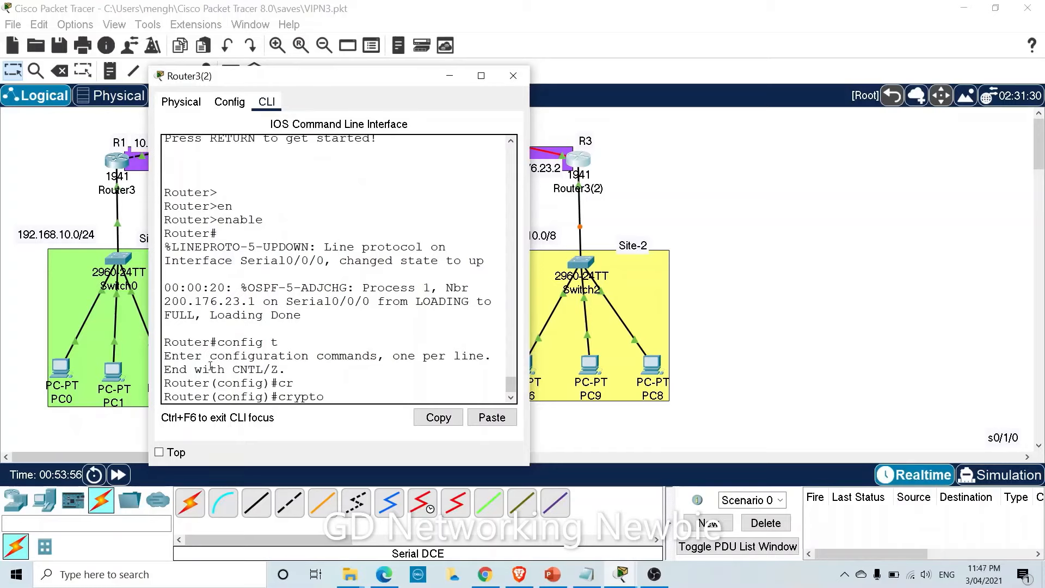
type("is")
key("Tab")
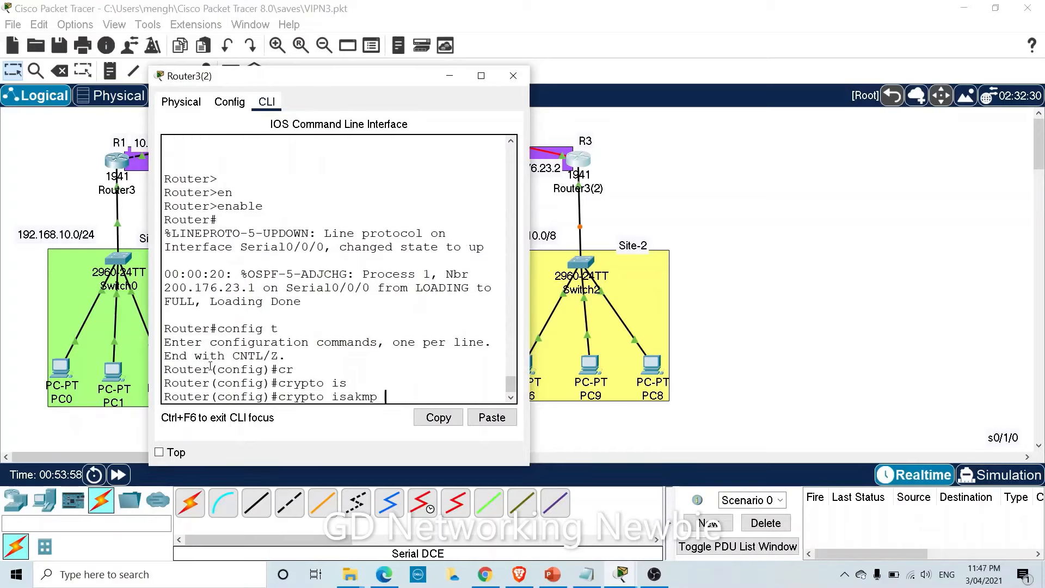
type("pol")
key("Tab")
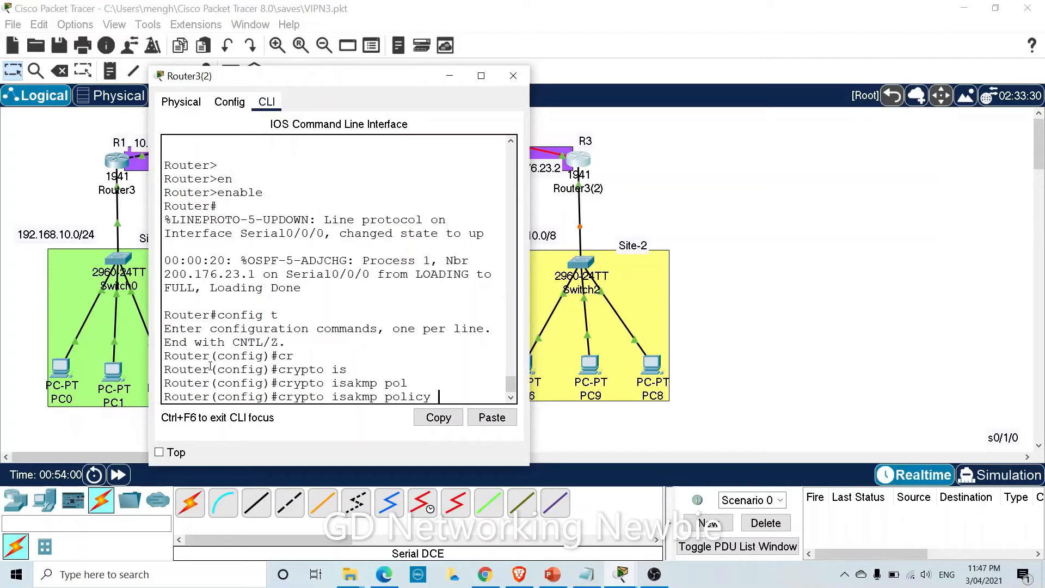
type("30")
key("Return")
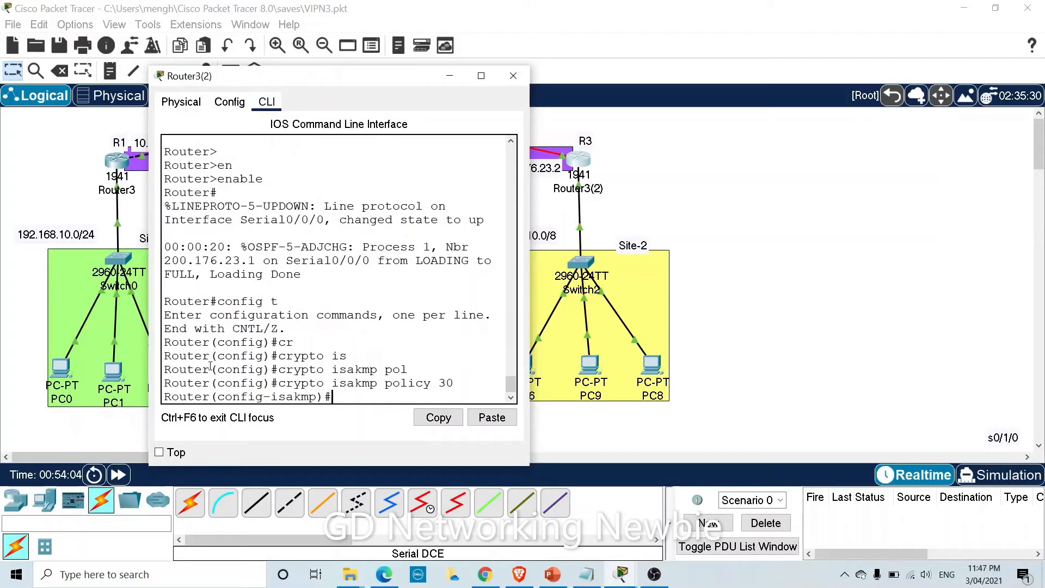
type("ec")
key("Tab")
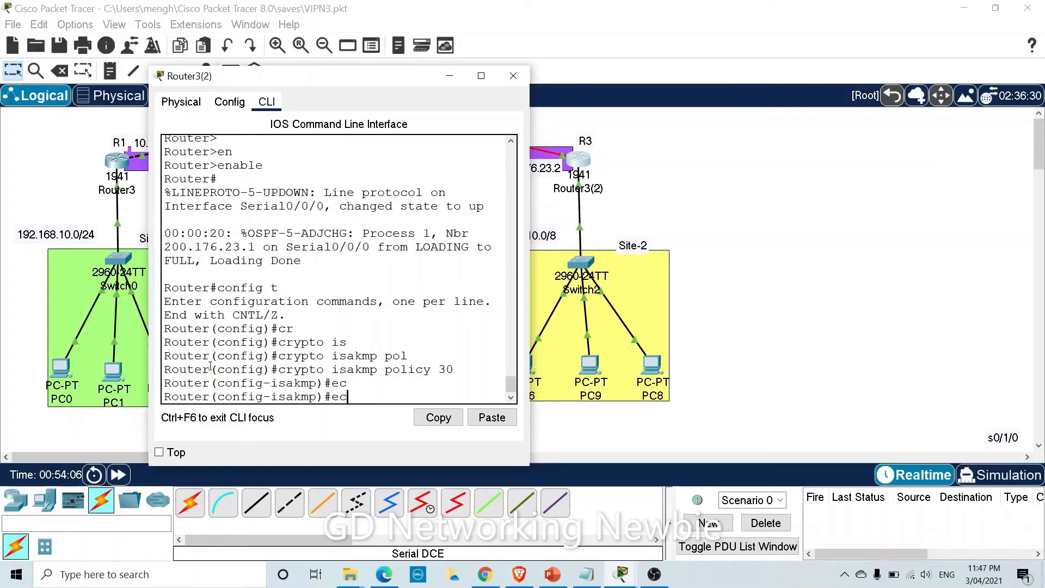
key("BackSpace")
key("BackSpace")
type("en")
key("Tab")
type("A")
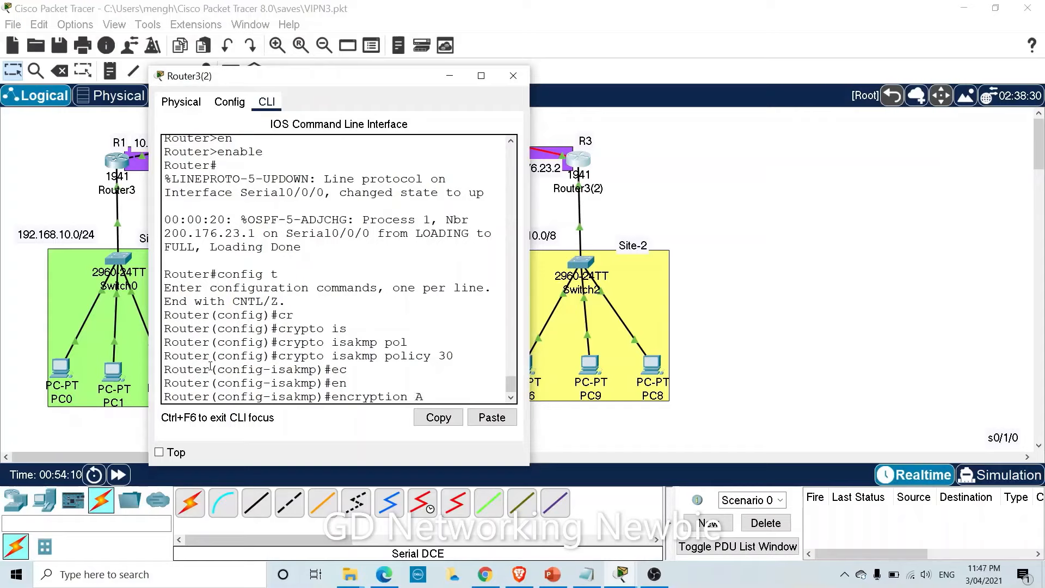
type("ES 256")
key("Return")
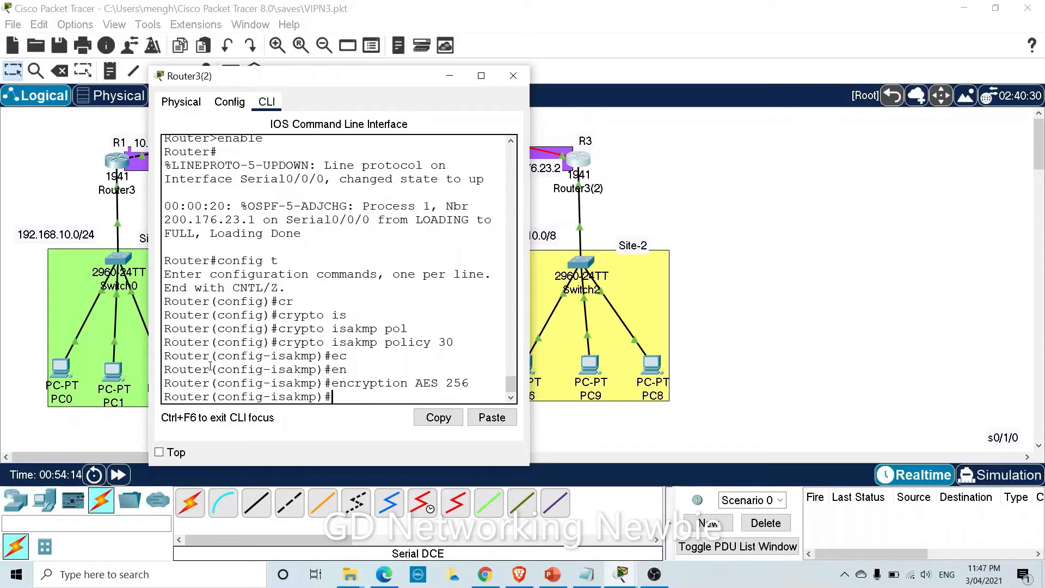
Set pre-share authentication, lifetime 3600 and group 5, then exit the policy.
type("a")
key("Tab")
type("pr")
key("Tab")
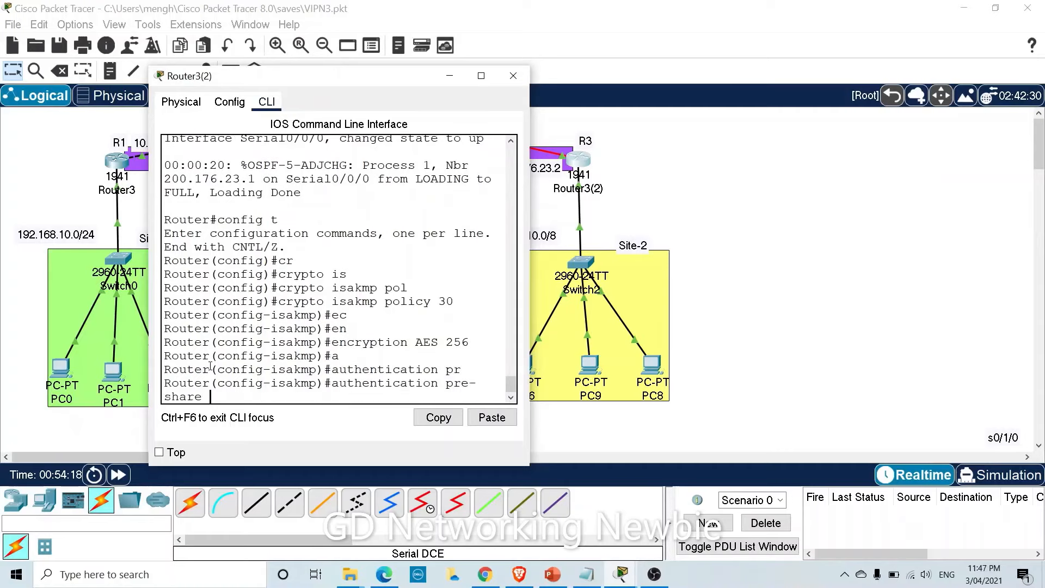
key("Return")
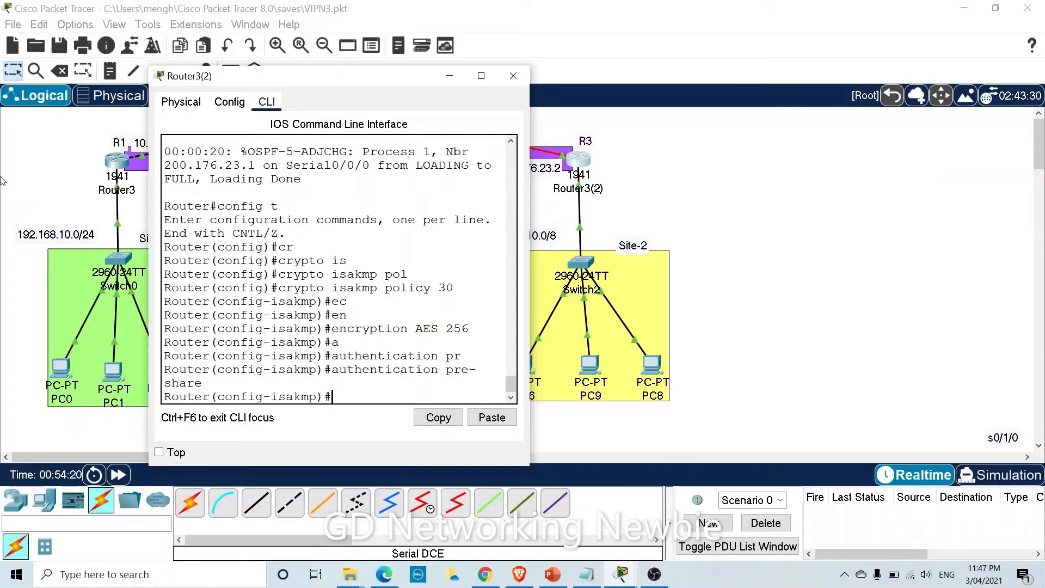
left_click_drag(146, 206, 75, 206)
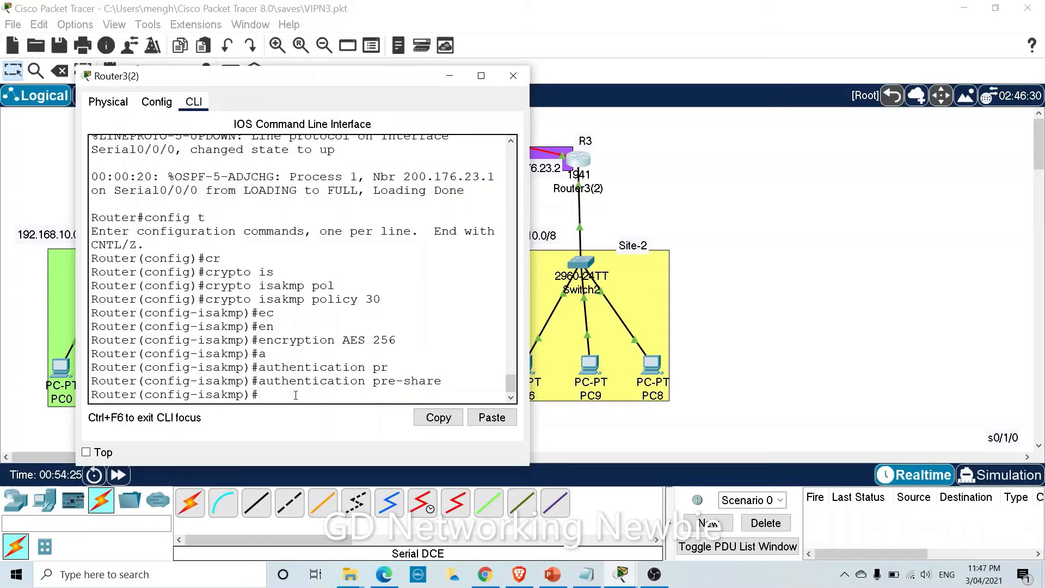
type("ife 3600")
key("Return")
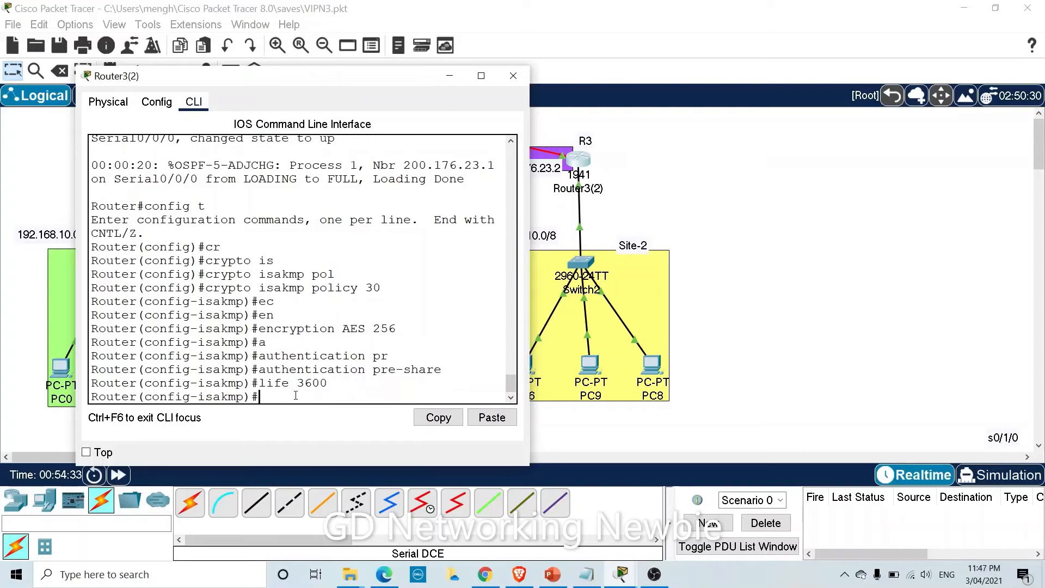
type("Gr")
key("Tab")
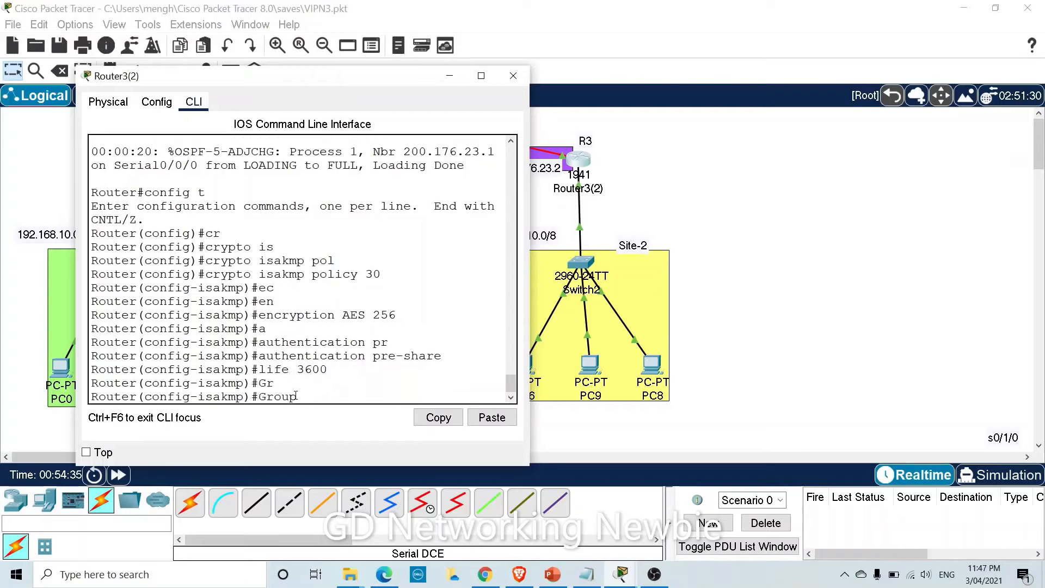
type("5")
key("Return")
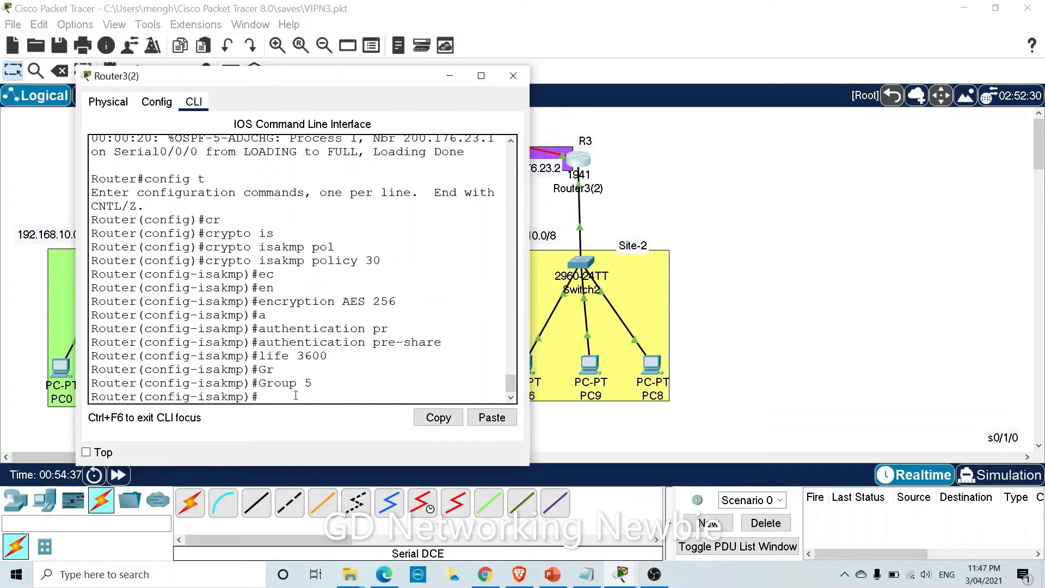
type("exit")
key("Return")
key("Return")
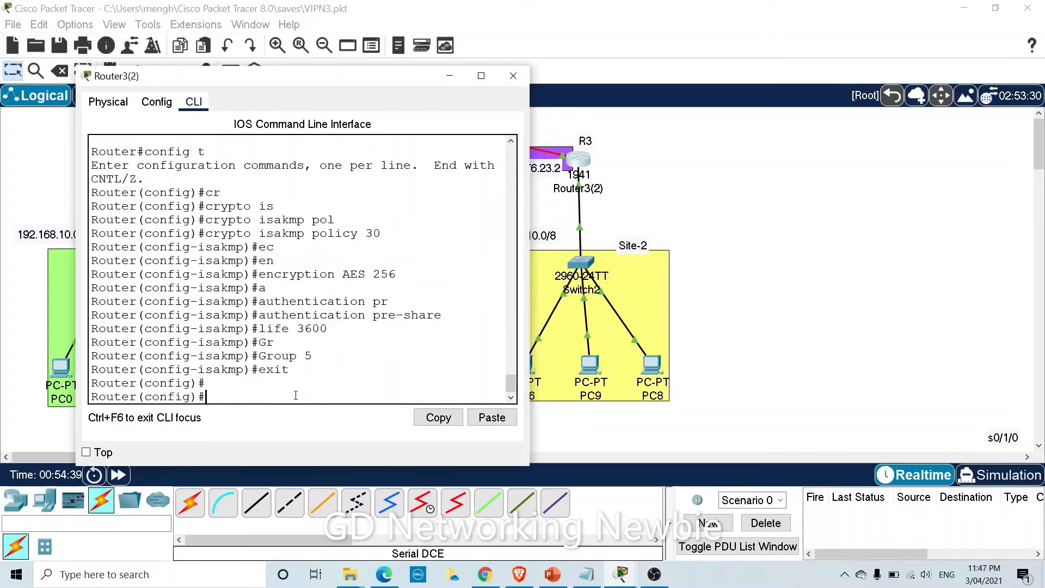
Enter 'crypto isakmp key' with the pre-shared key and 'address 10.20.30.1'.
type("cr")
key("Tab")
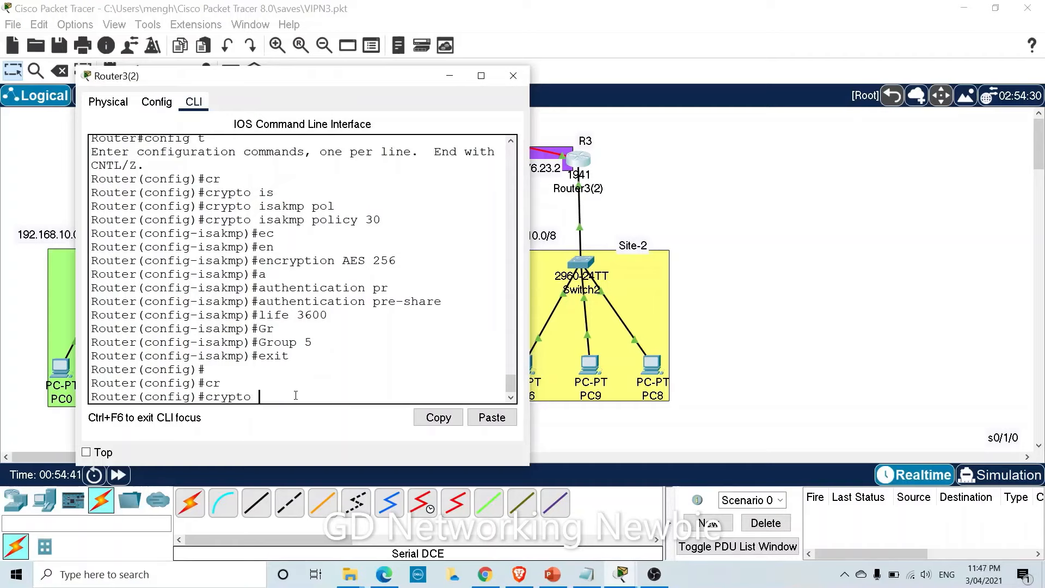
type("is")
key("Tab")
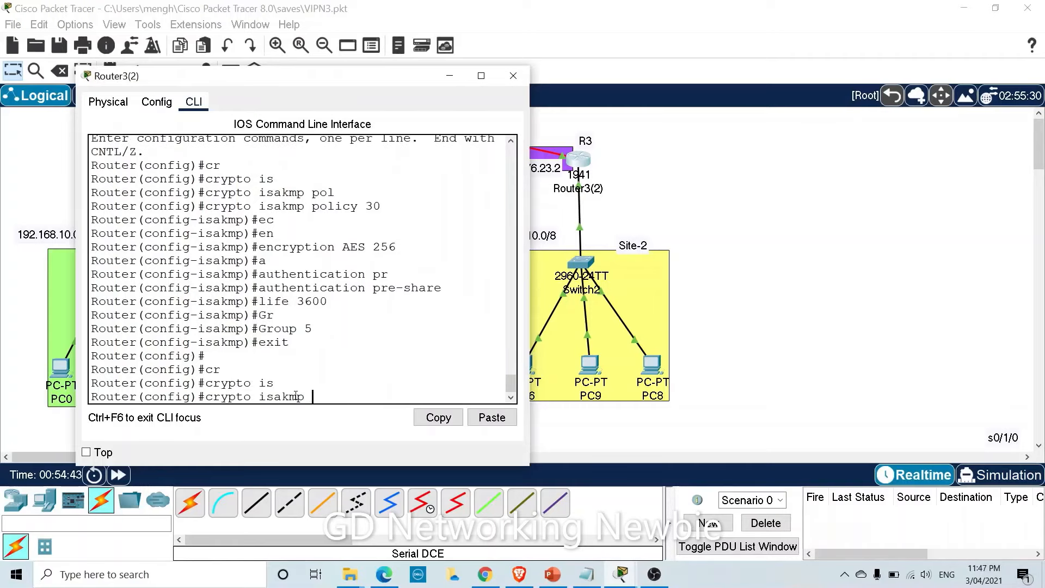
type("key Newbie123 address")
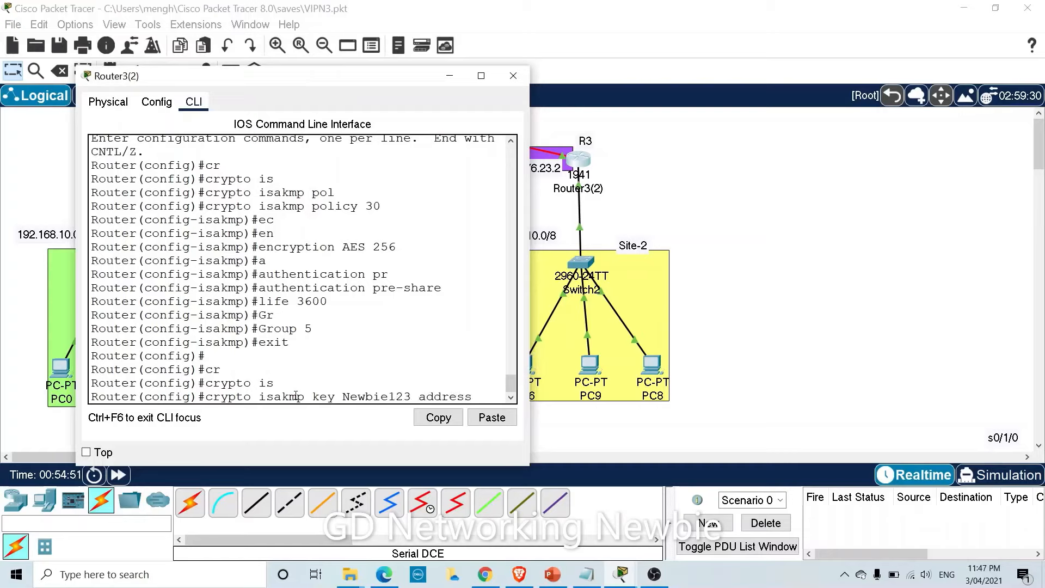
left_click_drag(282, 81, 278, 292)
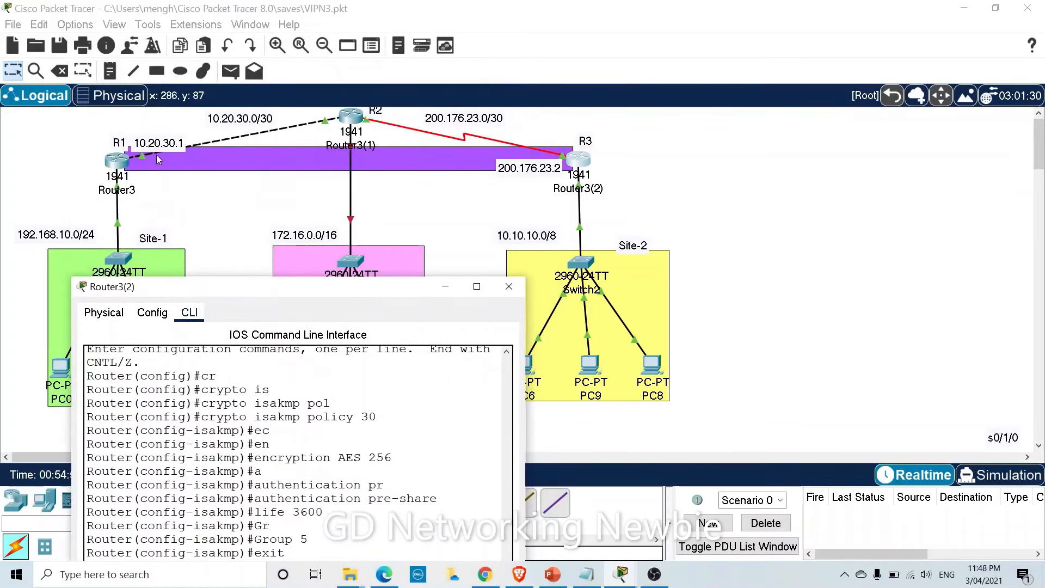
left_click_drag(265, 285, 256, 146)
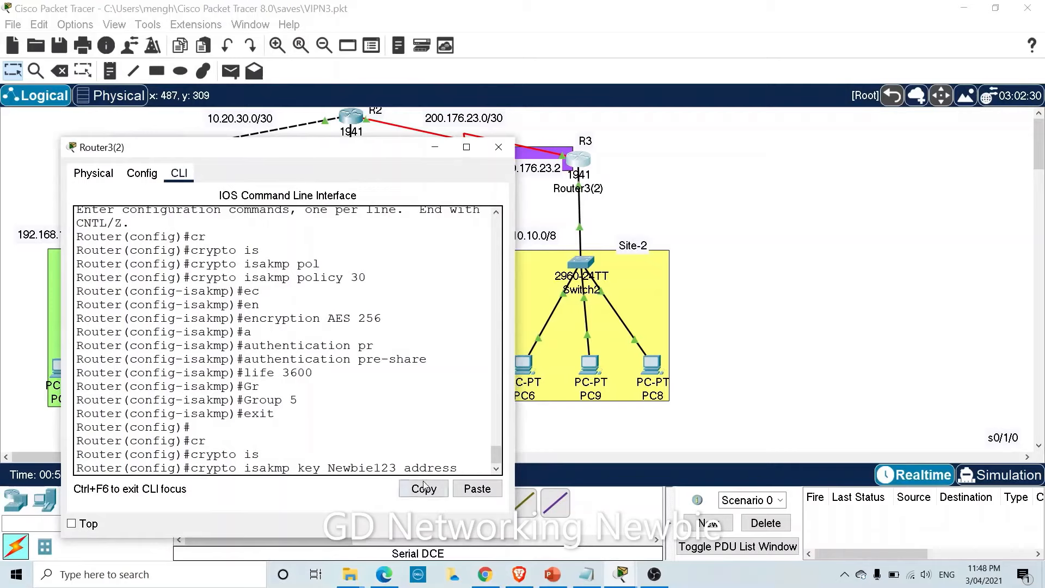
type("10.20.30")
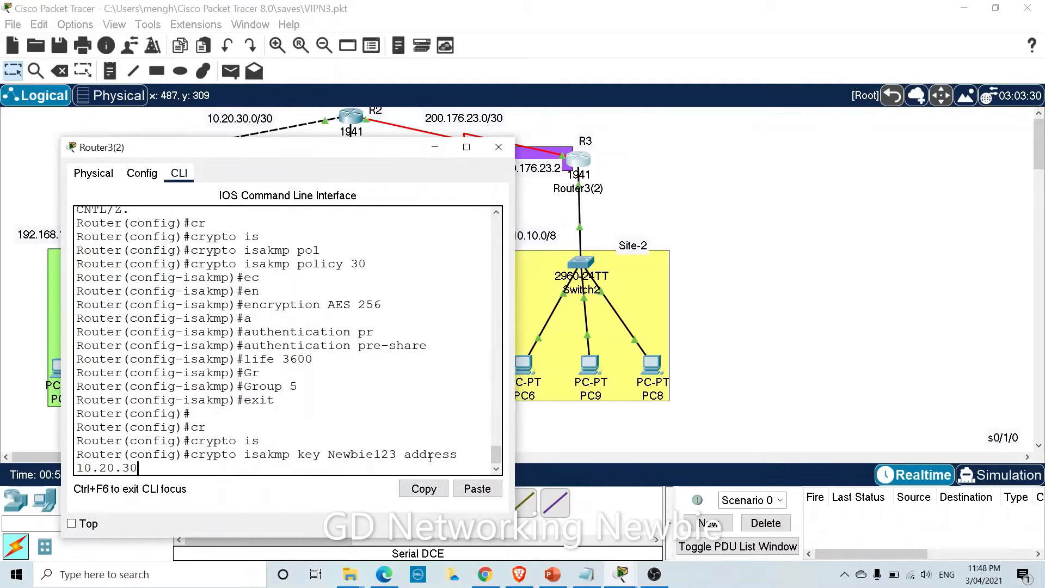
type(".1")
left_click_drag(348, 155, 355, 239)
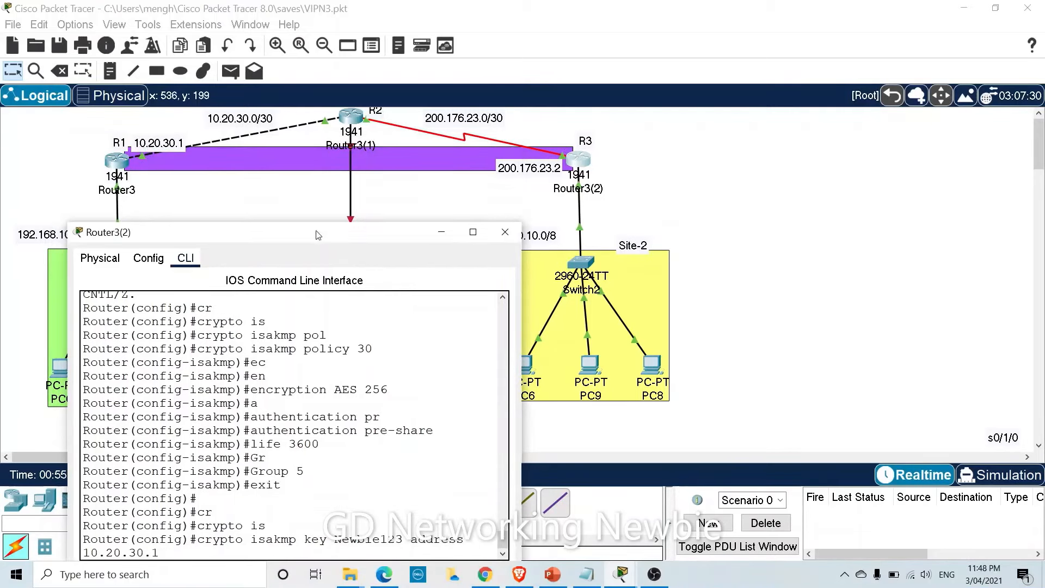
left_click_drag(305, 240, 303, 149)
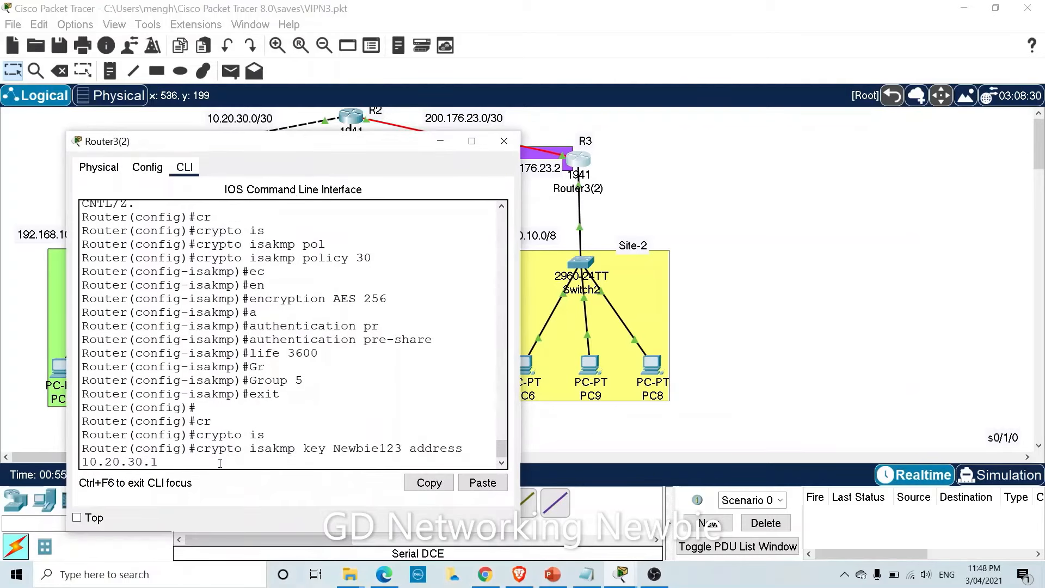
key("Return")
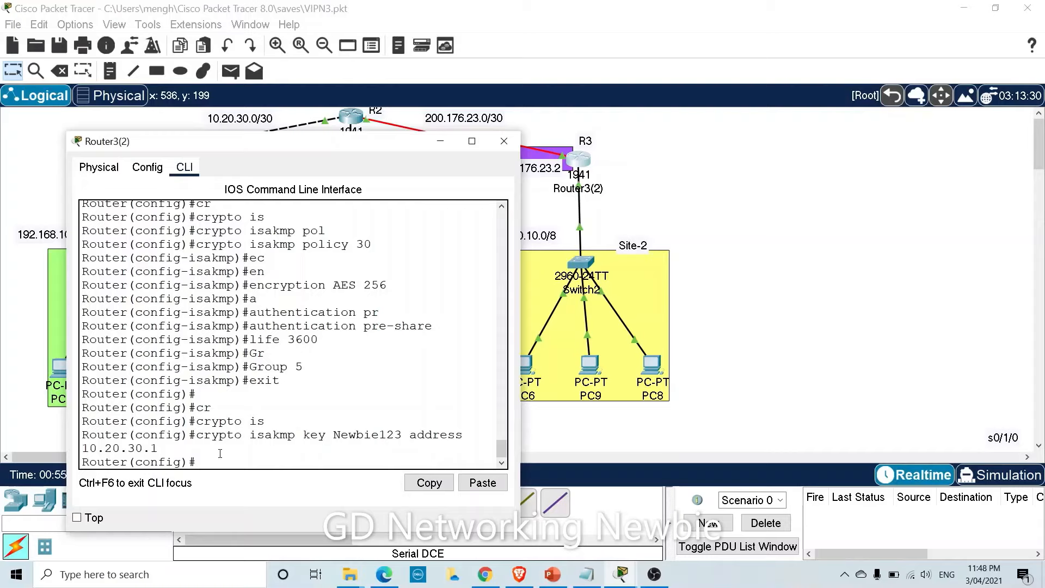
key("Return")
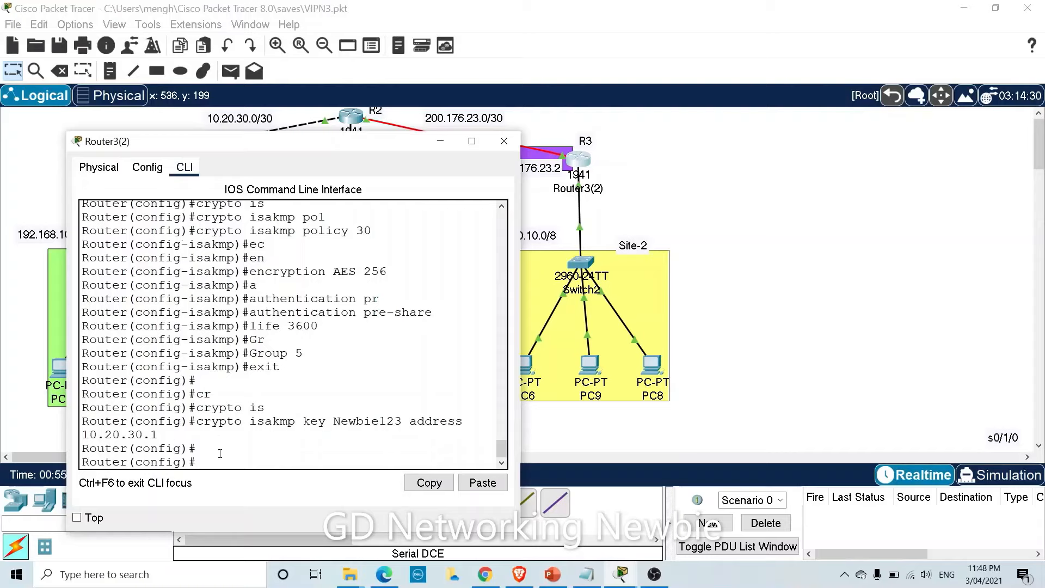
Enter 'crypto ipsec transform-set MY-VPN-TS esp-aes esp-sha-hmac' on Router3(2).
type("cr")
key("Tab")
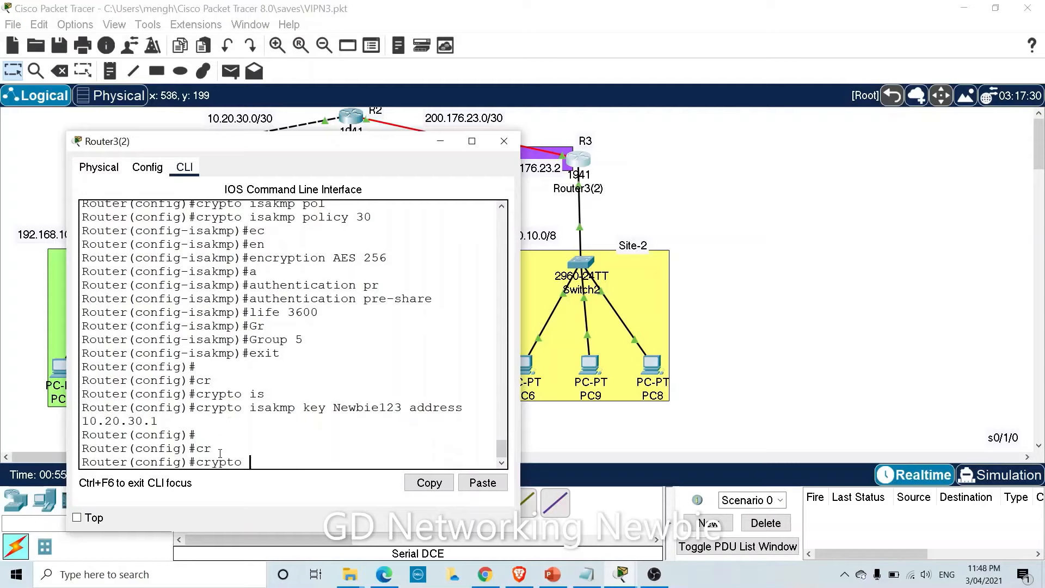
type("ip")
key("Tab")
type("tr")
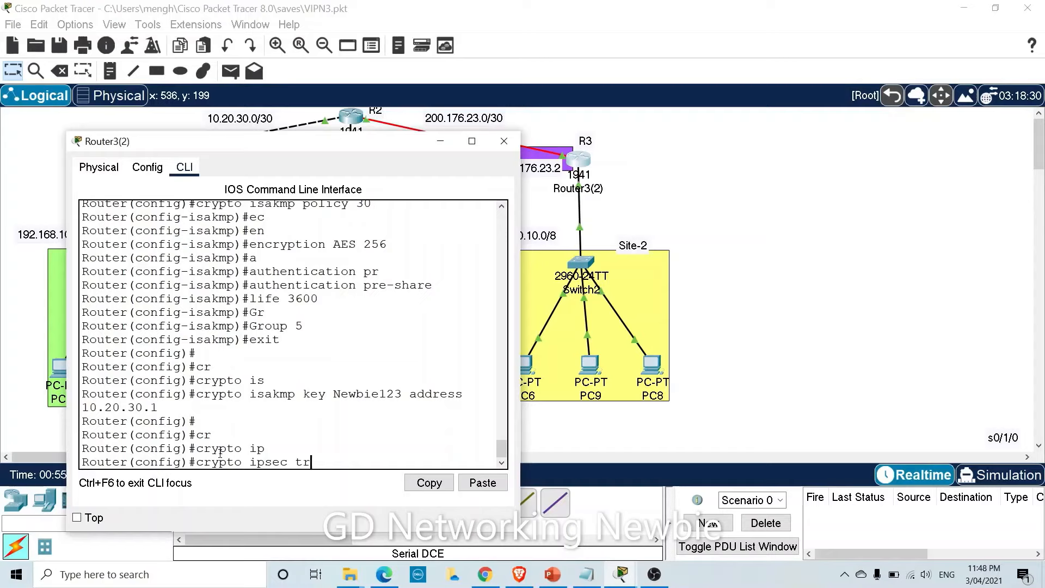
key("Tab")
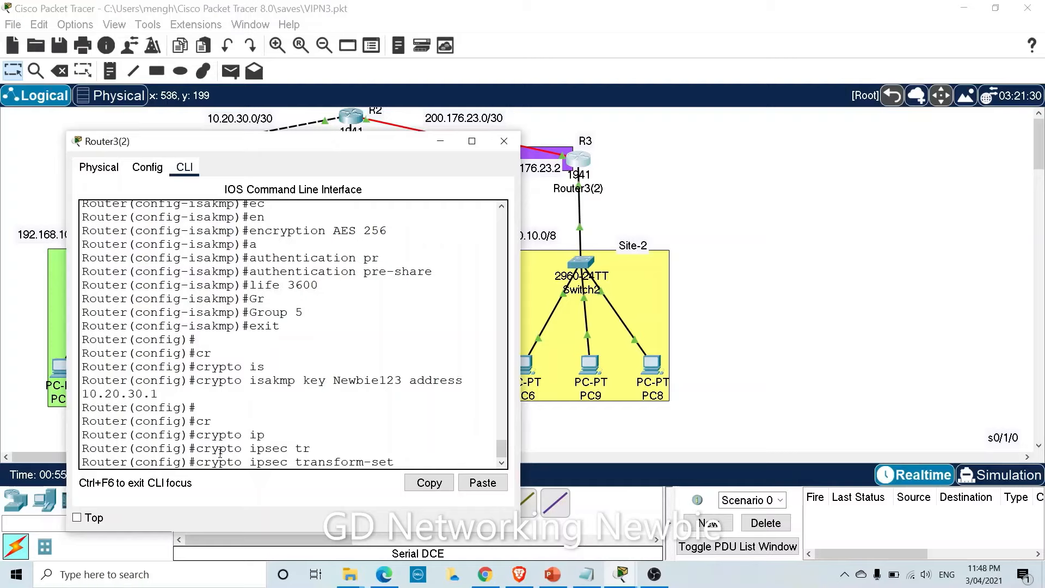
type("MY-VPN-TS esp")
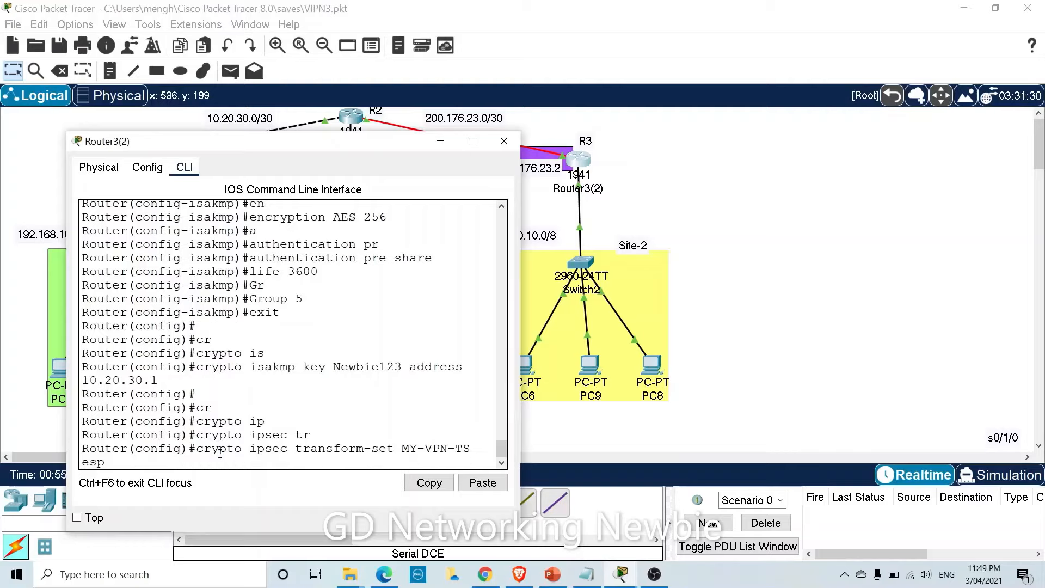
key("Tab")
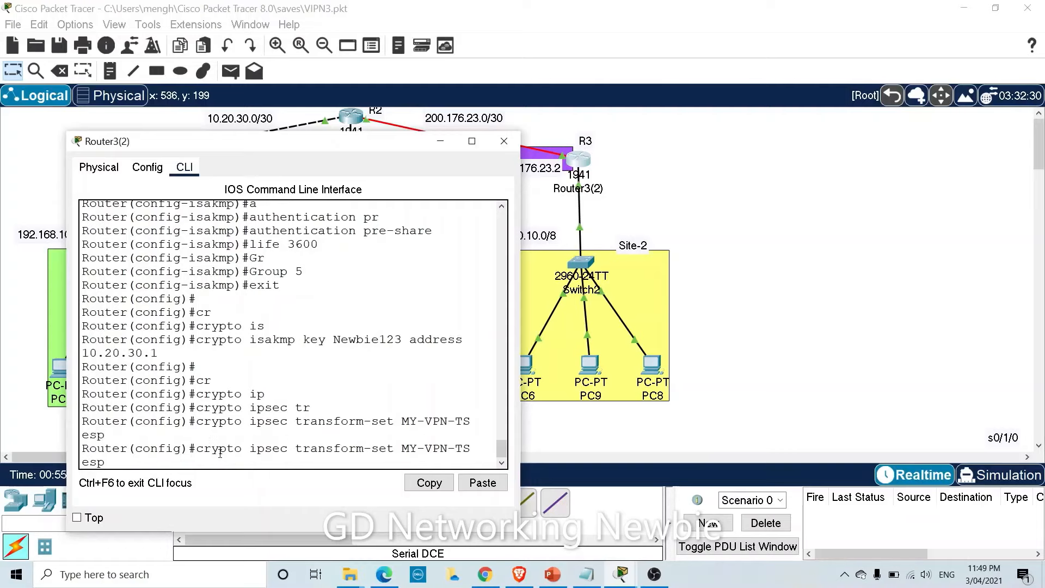
type("-aes")
type("esp-sh")
key("Tab")
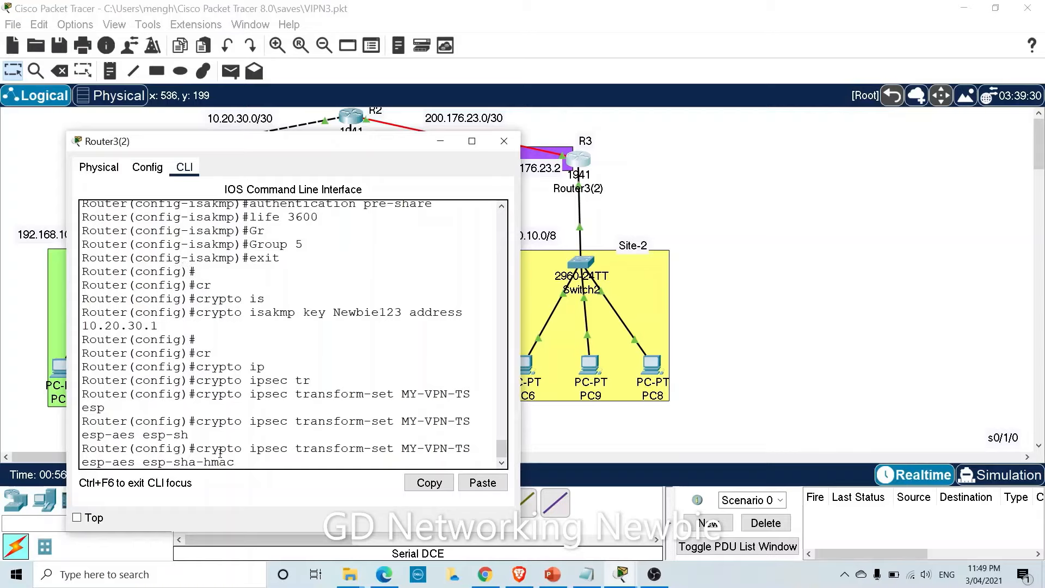
key("Return")
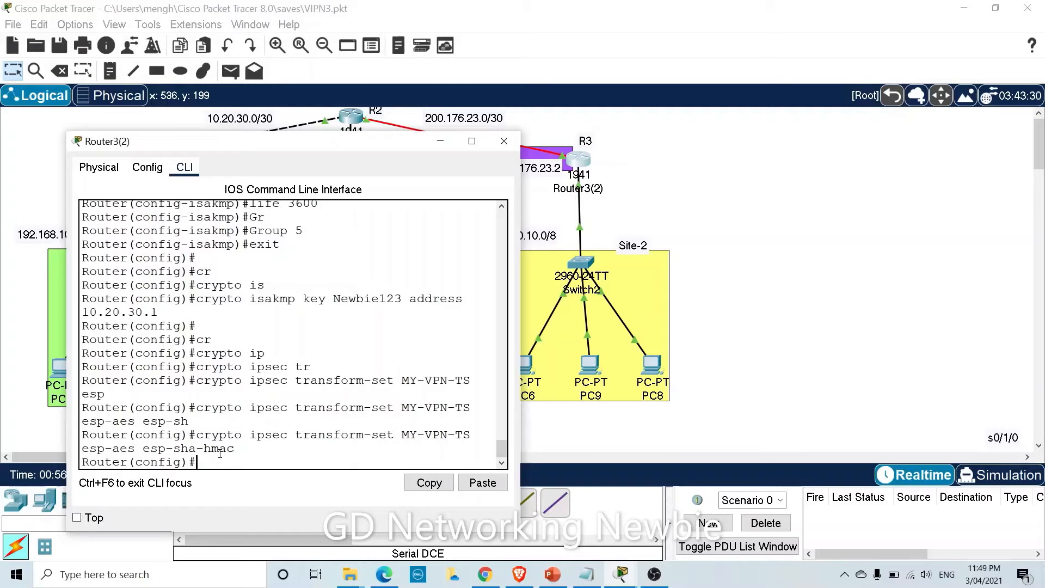
key("Return")
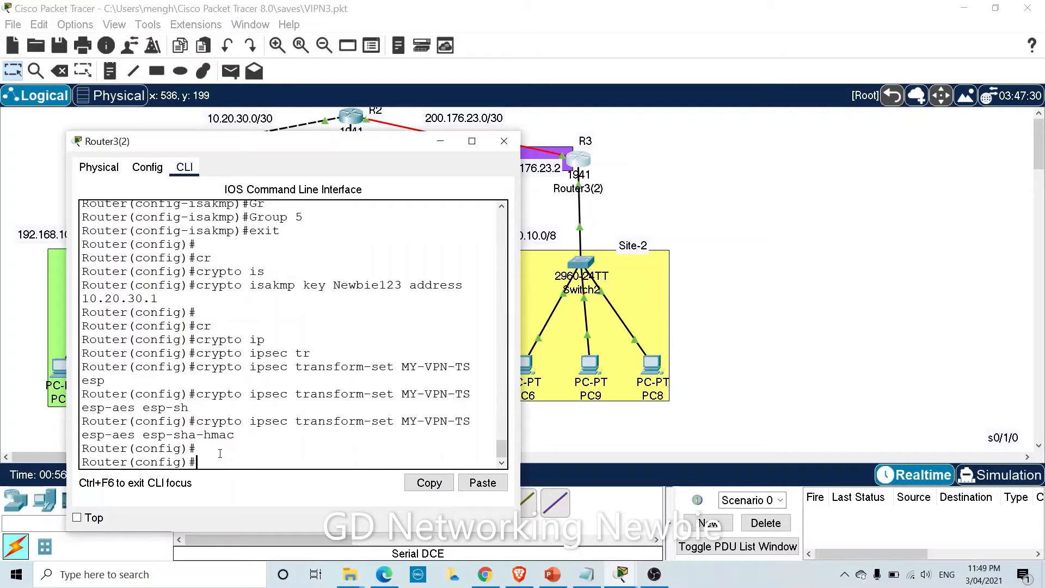
left_click(439, 141)
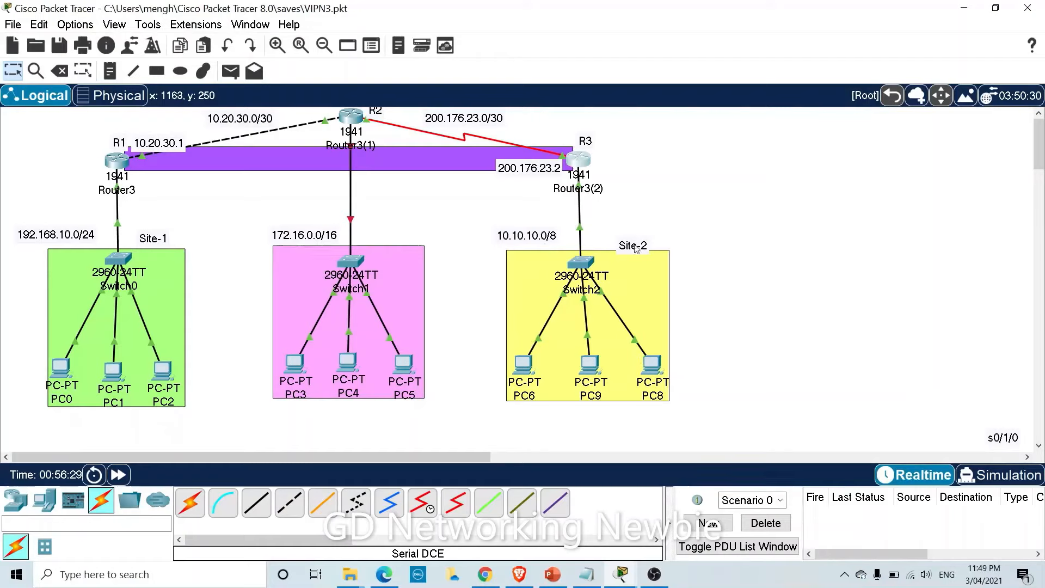
left_click_drag(635, 248, 634, 242)
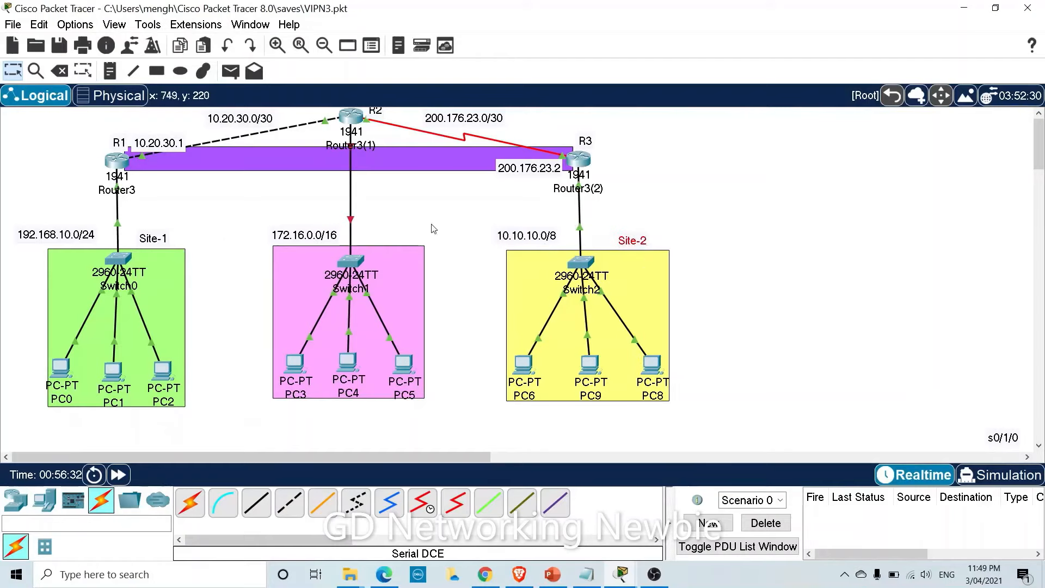
left_click(574, 162)
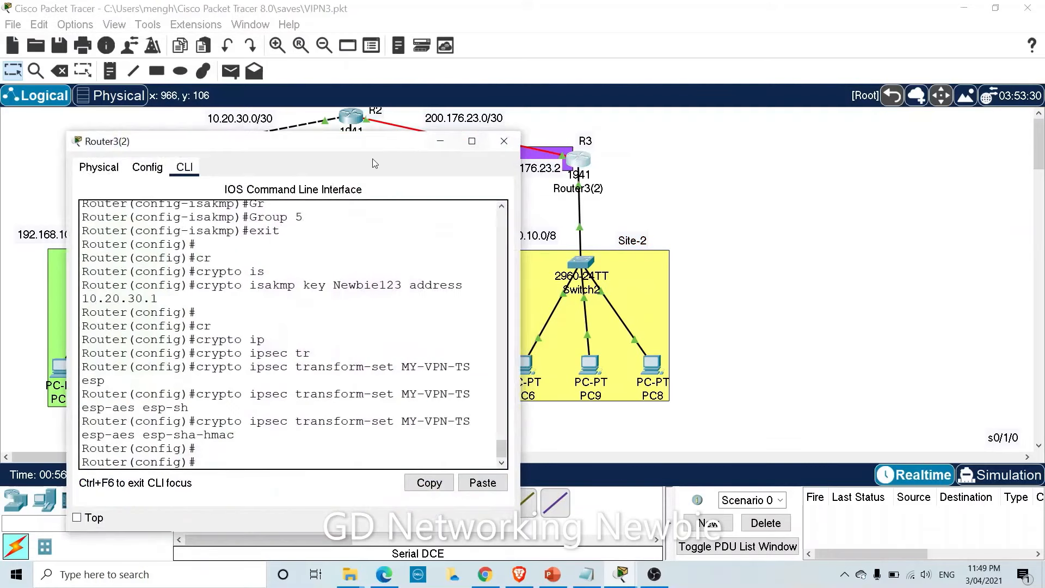
Enter 'access-list 120 ip 10.10.10.0 0.255.255.255 192.168.10.0 0.0.0.255', missing the permit keyword.
type("ac")
key("Tab")
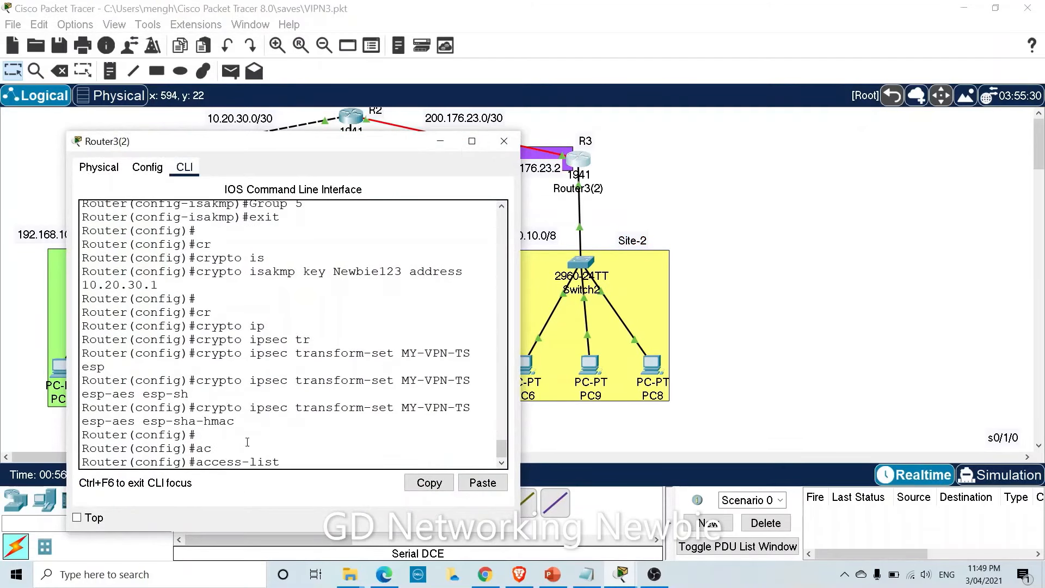
type("120 ip")
left_click_drag(290, 144, 204, 127)
type("10.")
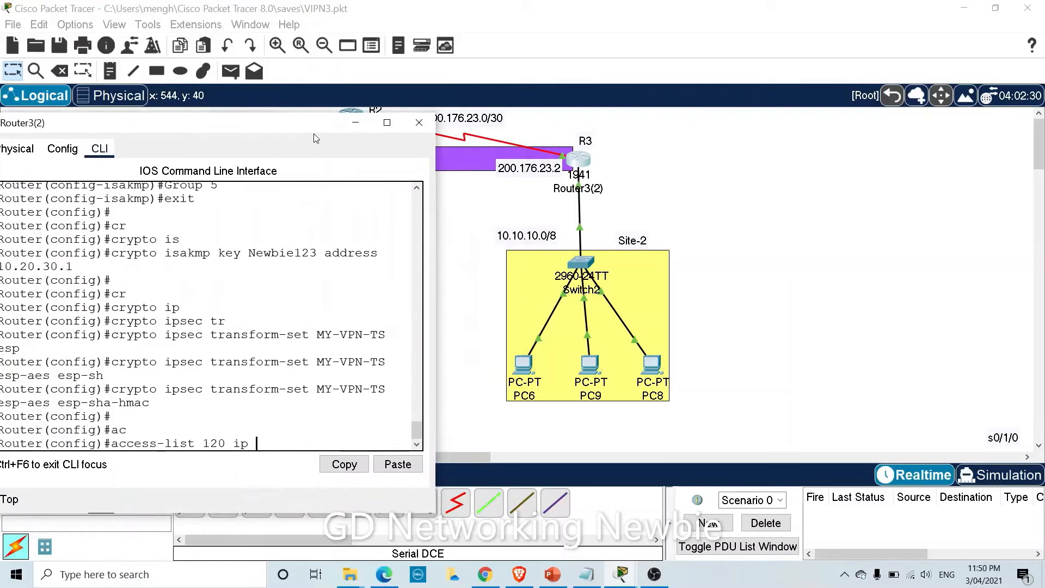
type("10.10.0 0.255.255.2")
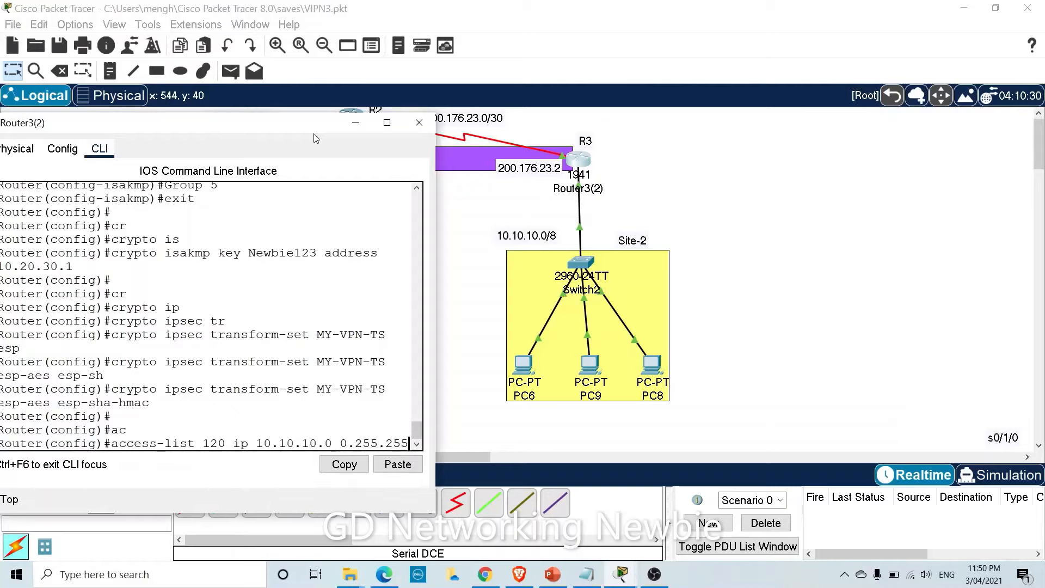
type("55")
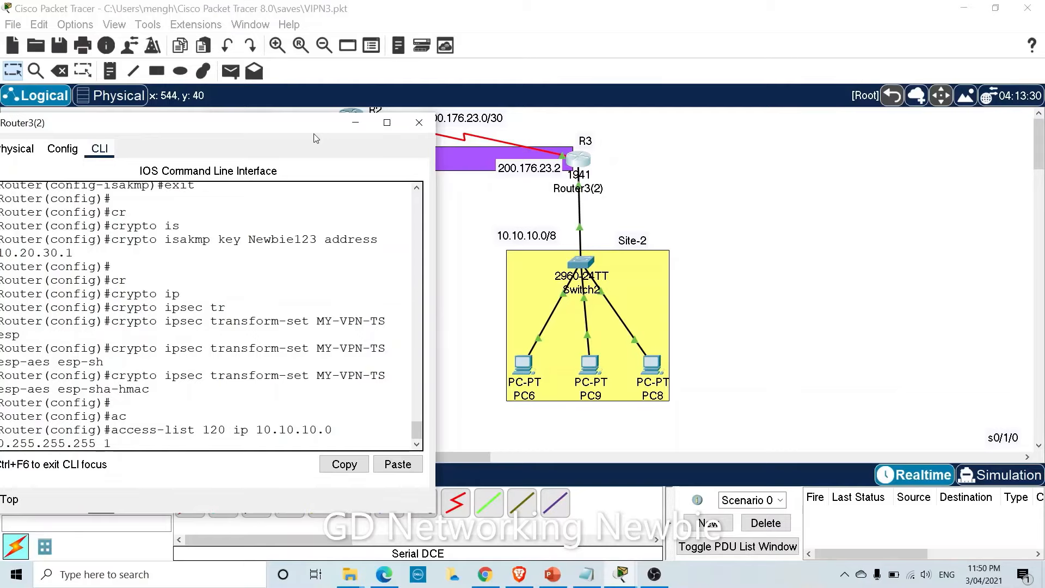
type(" 192.168.10.0 0.0.0.")
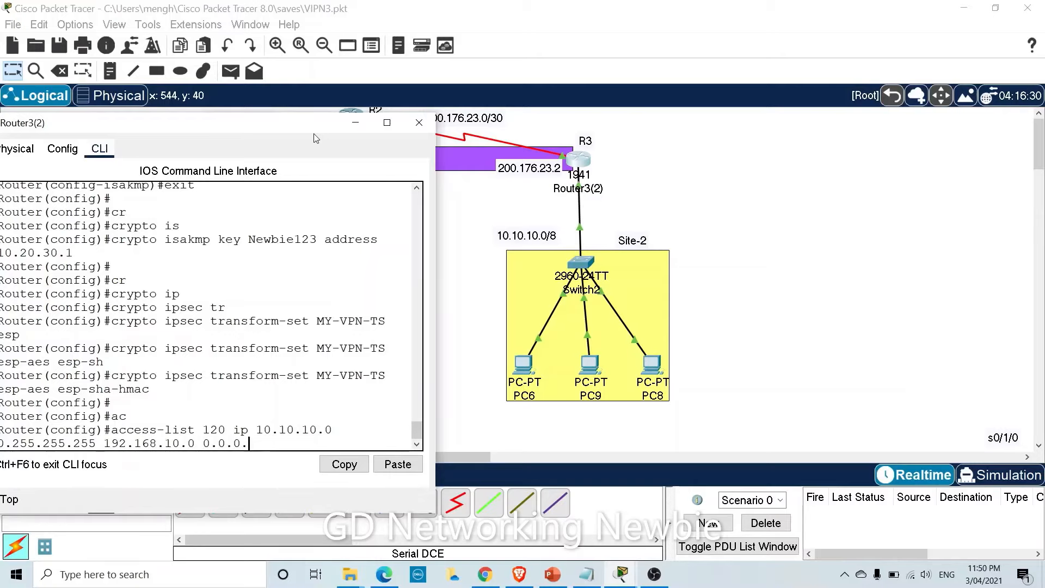
type("255")
key("Return")
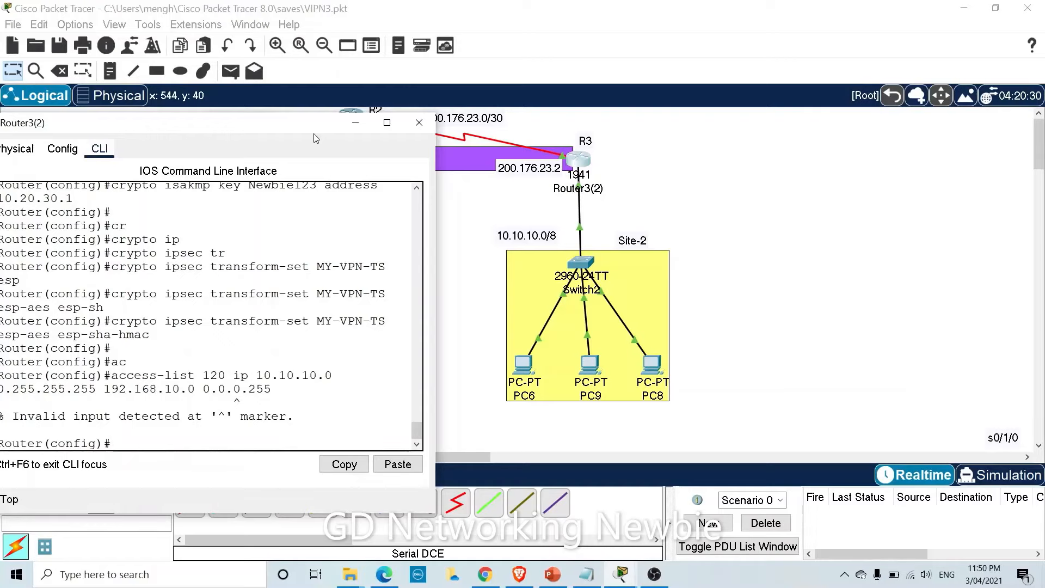
Recall the access-list 120 command and insert 'permit' to correct the rule.
key("Up")
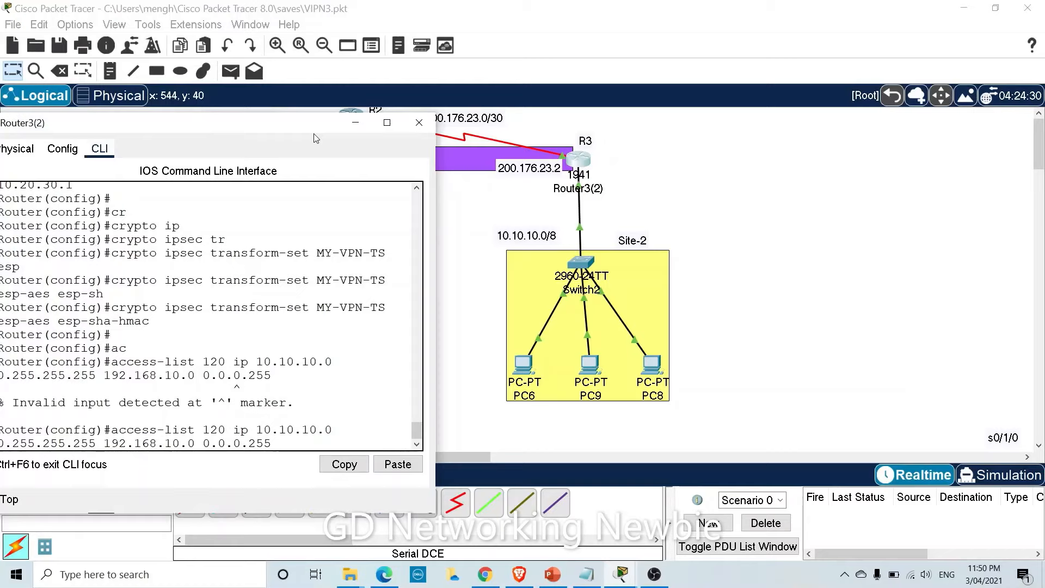
key("Up")
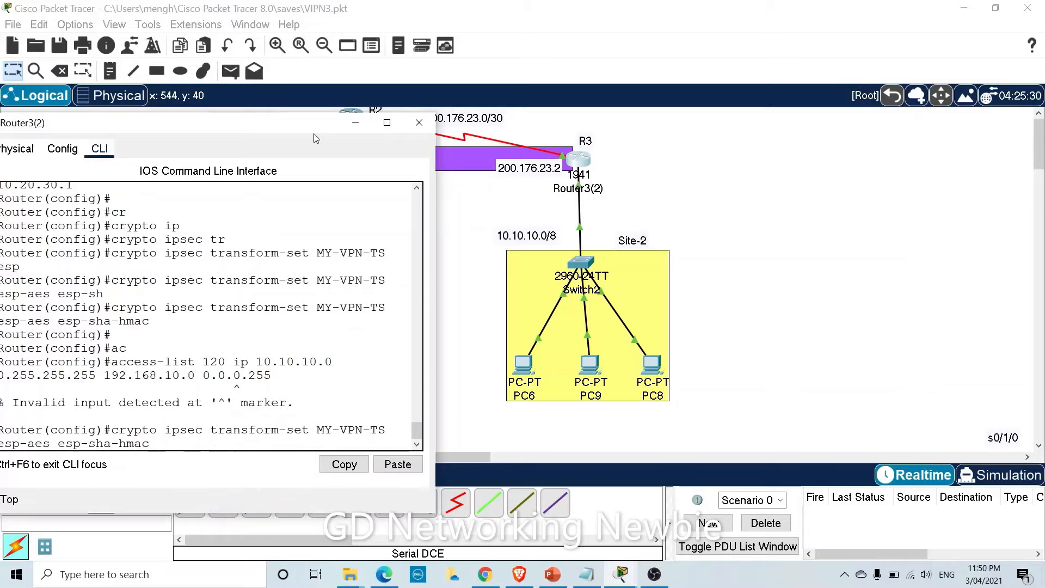
key("Down")
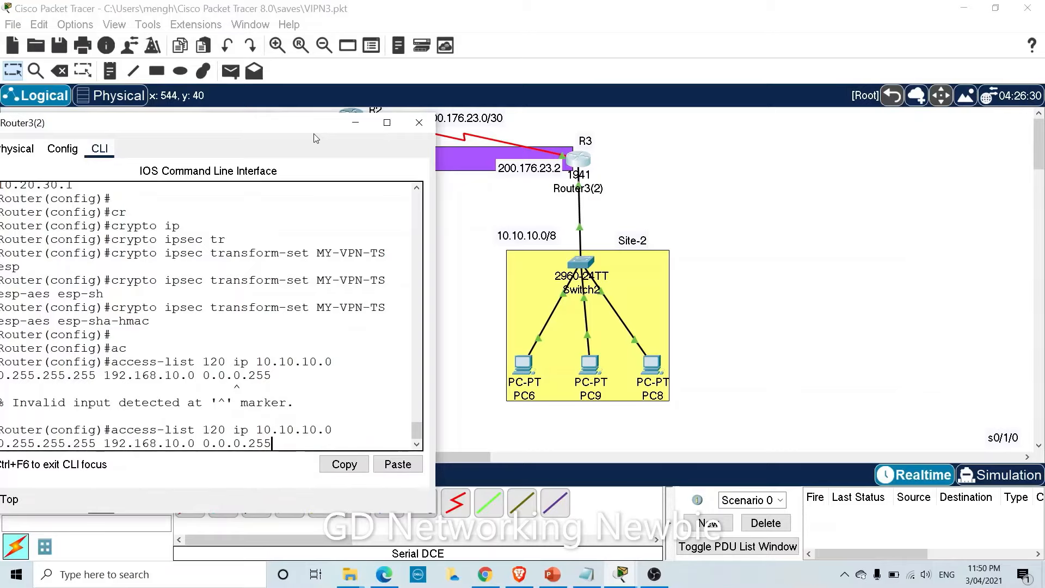
key("Left")
key("Left")
key("Left")
key("Left")
key("Left")
key("Left")
key("Left")
key("Left")
key("Left")
key("Left")
key("Left")
key("Left")
key("Left")
key("Left")
key("Left")
key("Left")
key("Left")
key("Left")
key("Left")
key("Left")
key("Left")
key("Left")
key("Left")
type("permit")
key("Return")
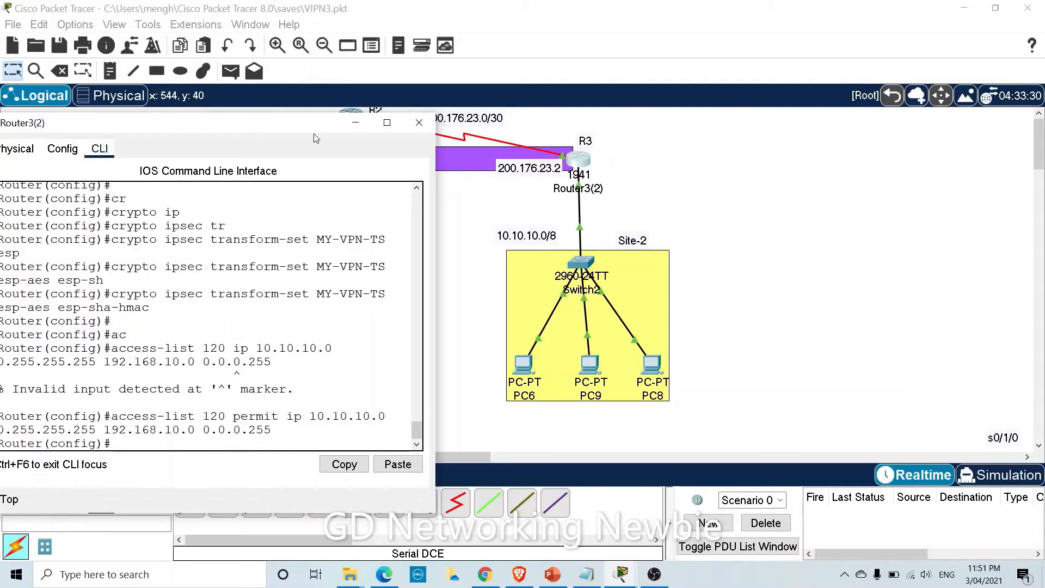
key("Return")
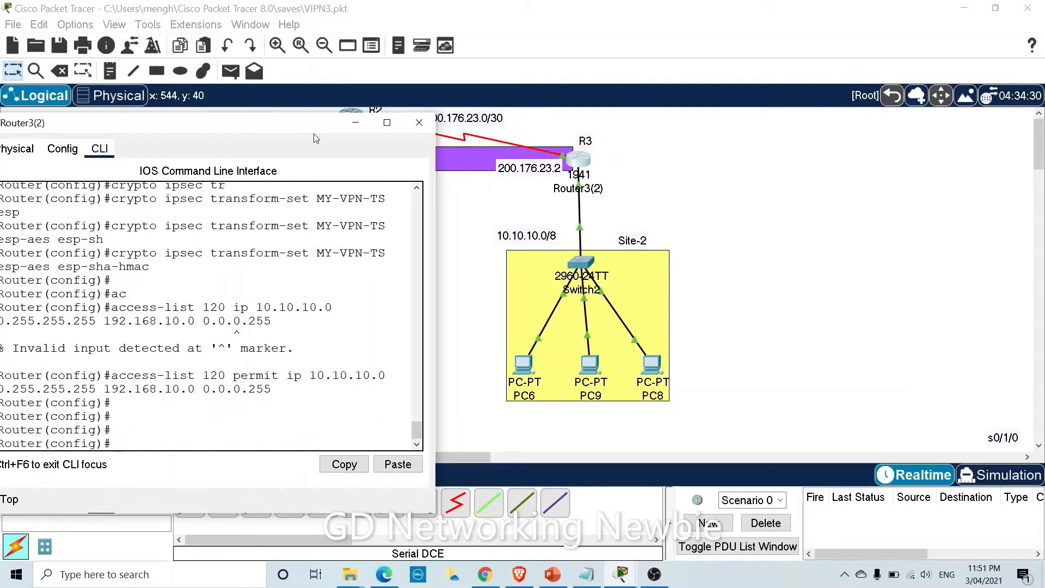
key("Return")
Begin entering 'crypto map My-VPN-Map 30 ip' on Router3(2).
type("cr")
key("Tab")
type("map ")
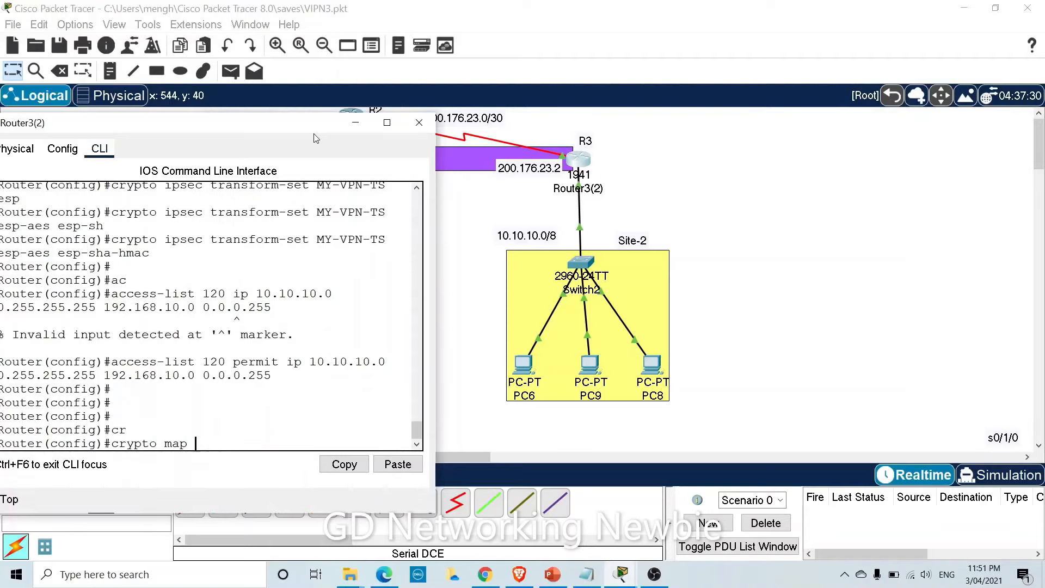
type("My-VPN-")
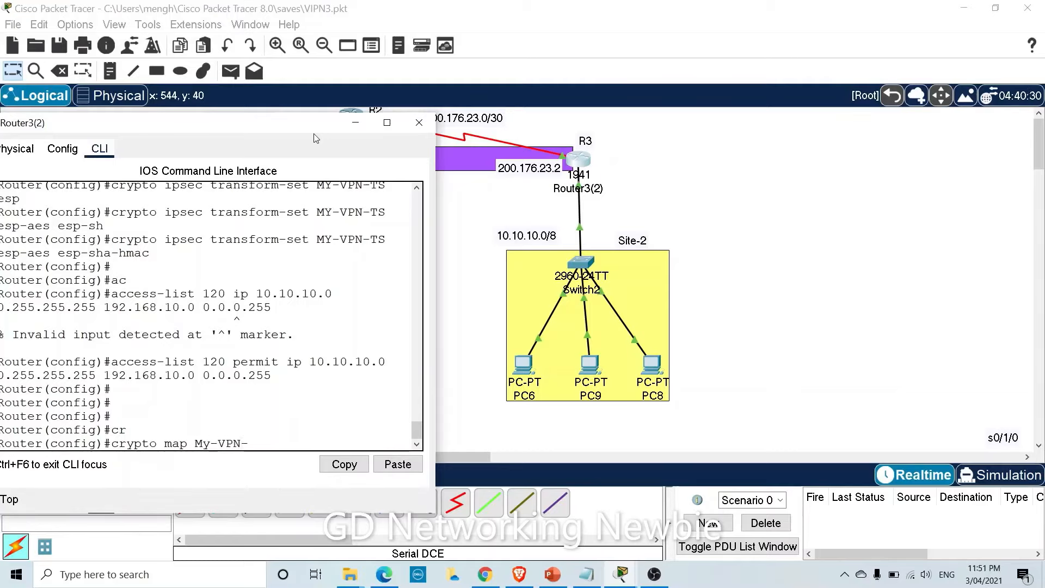
type("Map 30 ip")
Create crypto map entry My-VPN-Map 30 ipsec-isakmp and set its peer to 10.20.30.1.
key("Tab")
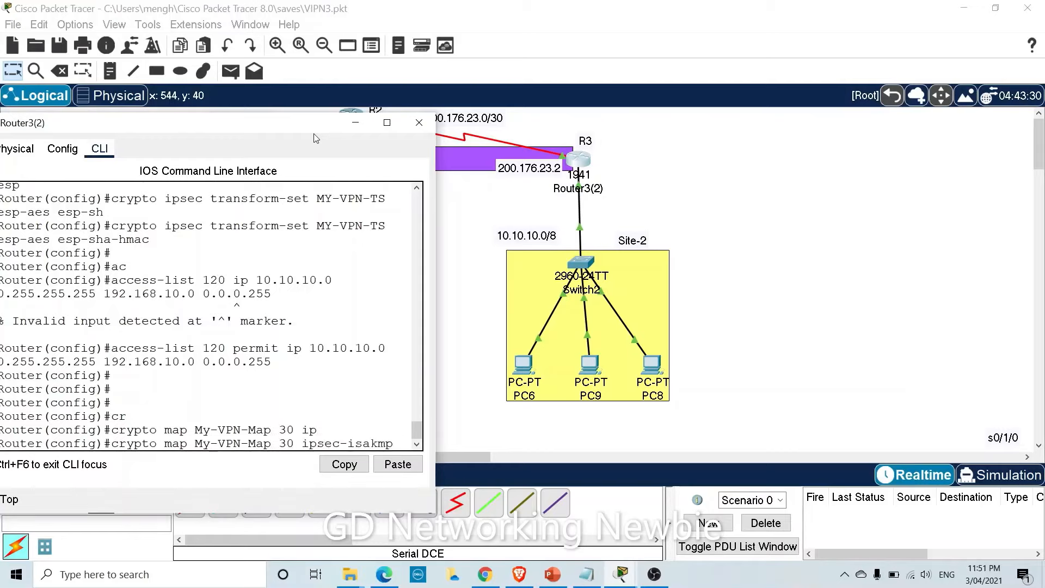
key("Return")
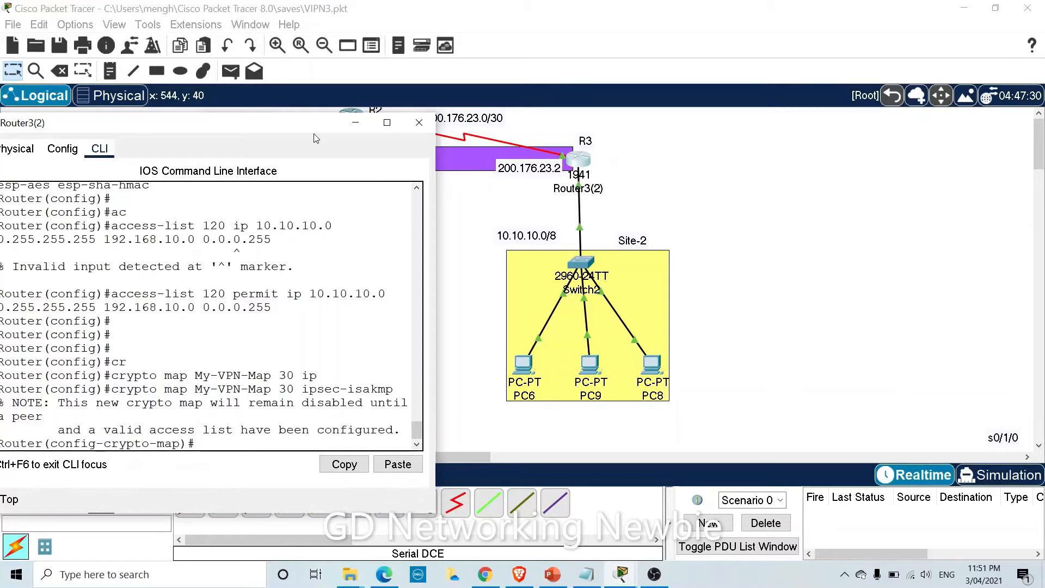
type("set p")
type("e")
key("Tab")
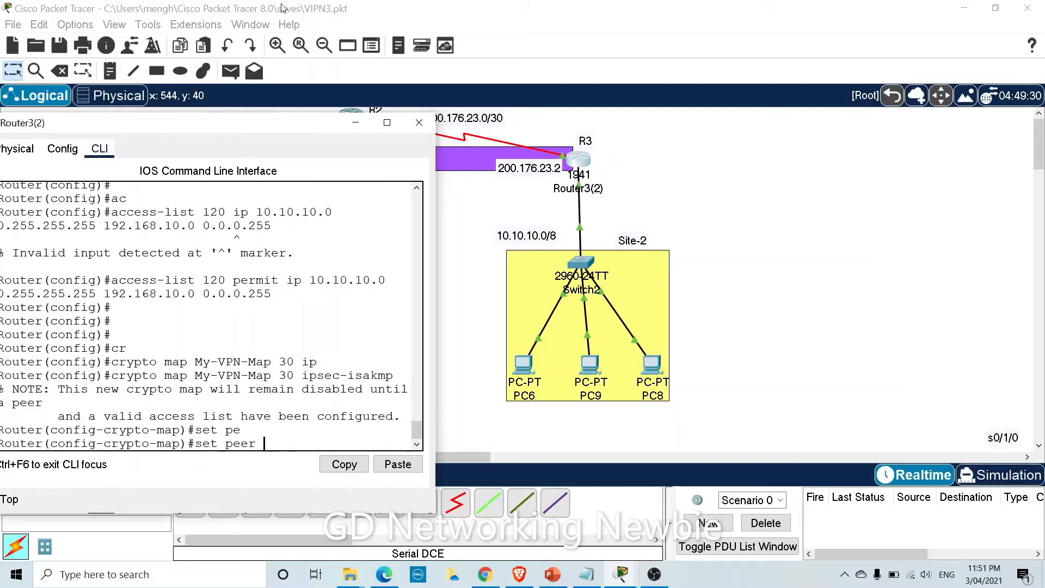
left_click_drag(318, 129, 446, 193)
left_click_drag(305, 185, 289, 130)
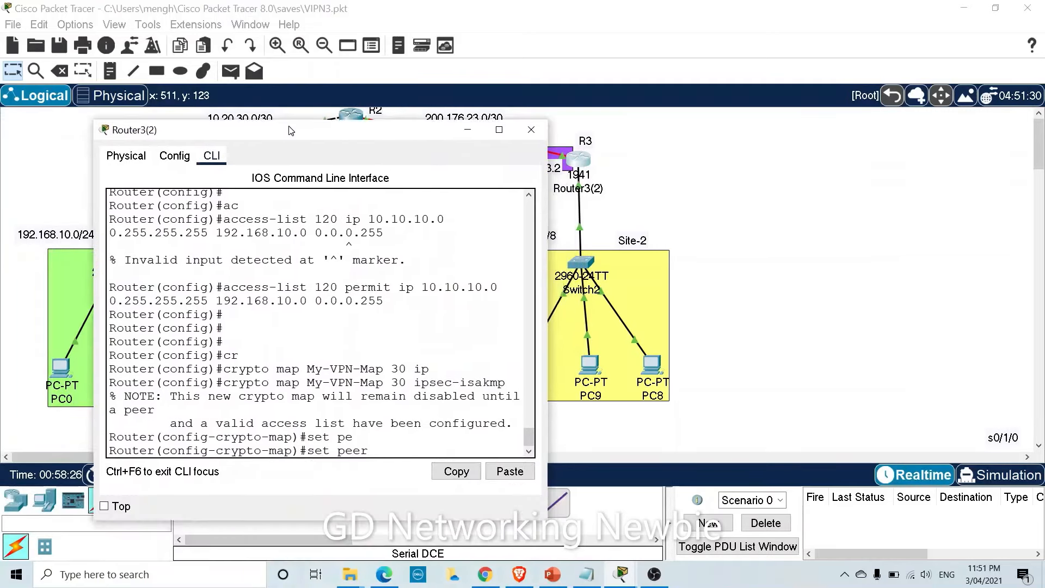
type("10.20.30.1")
key("Return")
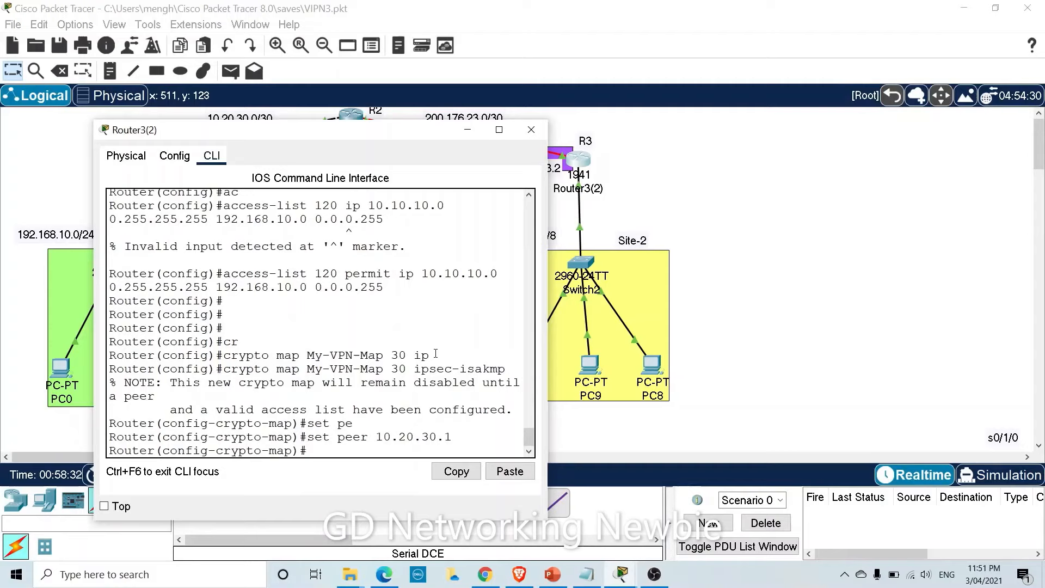
Assign transform set MY-VPN-TS to the map, copying the name from earlier output.
type("set t")
key("Tab")
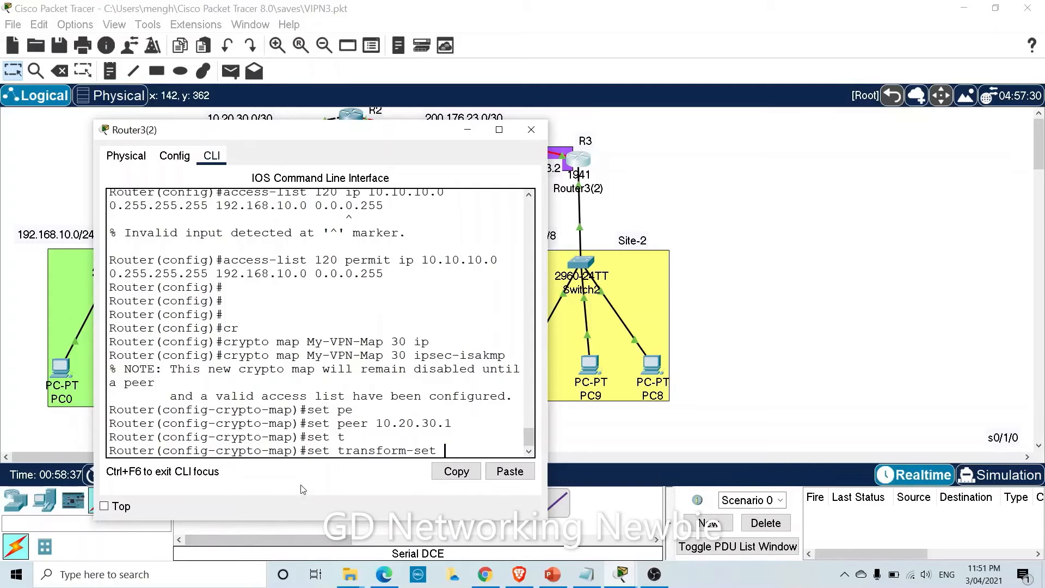
scroll(423, 296, "up", 5)
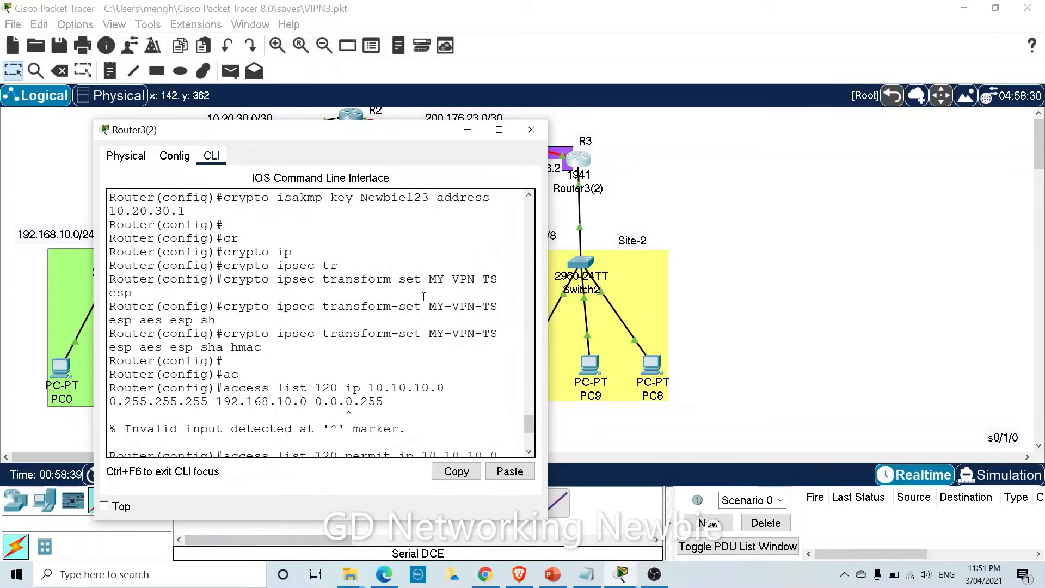
left_click_drag(429, 280, 496, 281)
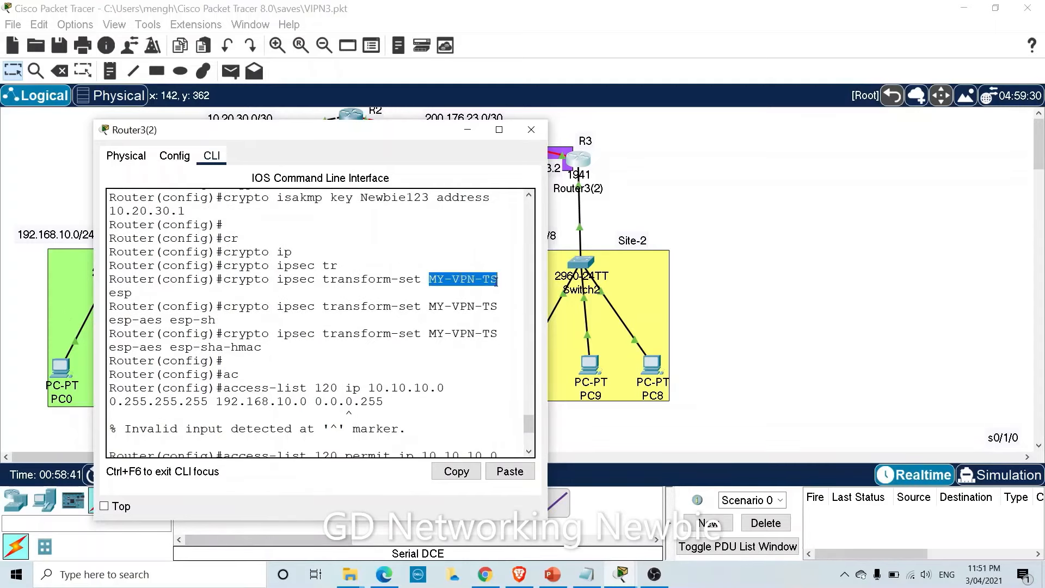
right_click(495, 281)
left_click(511, 290)
scroll(462, 350, "down", 5)
right_click(448, 449)
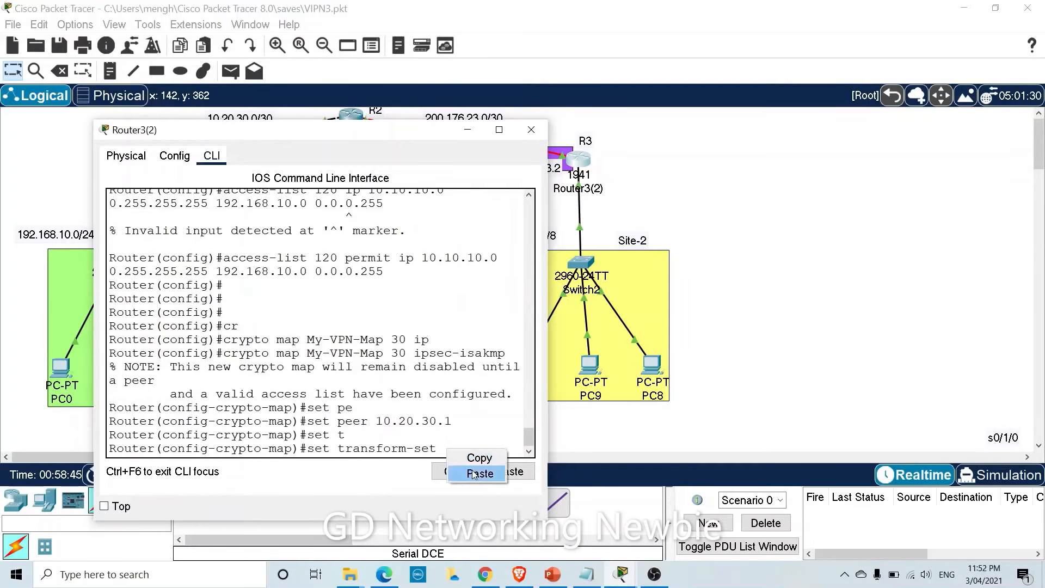
left_click(479, 470)
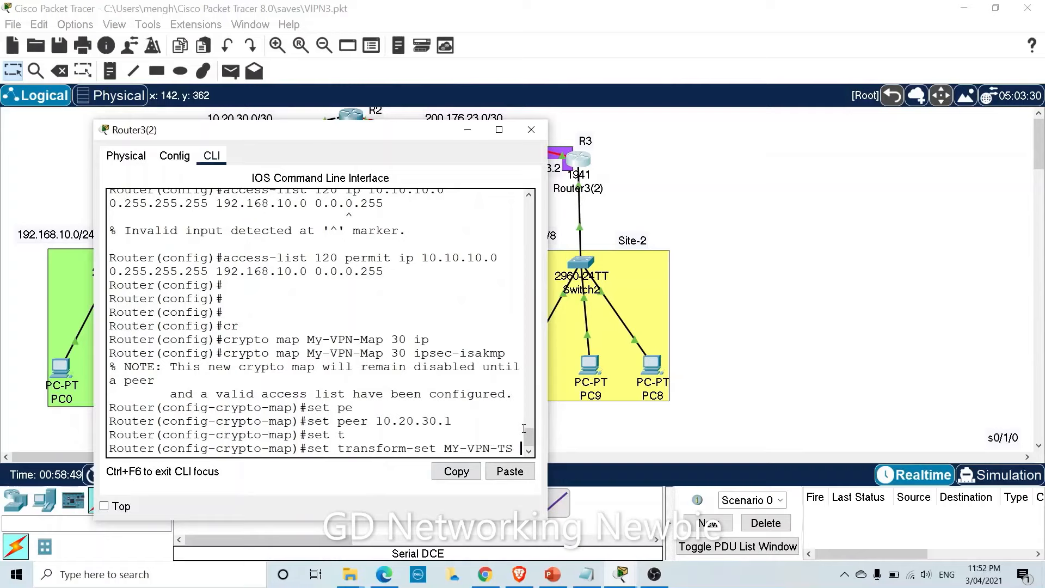
key("Return")
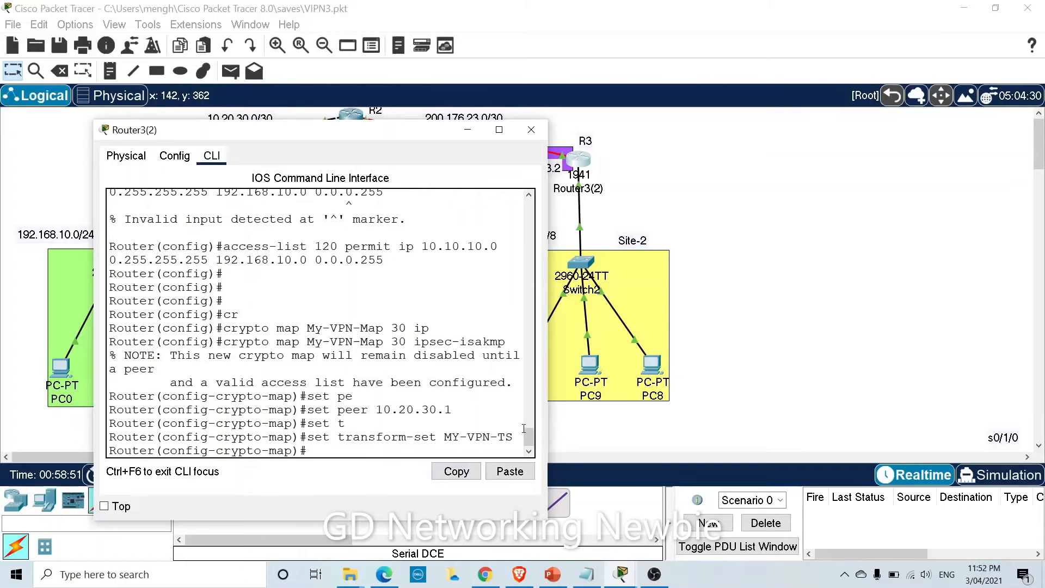
Match access list 120 in the crypto map and exit map configuration.
type("s")
key("BackSpace")
type("mat")
key("Tab")
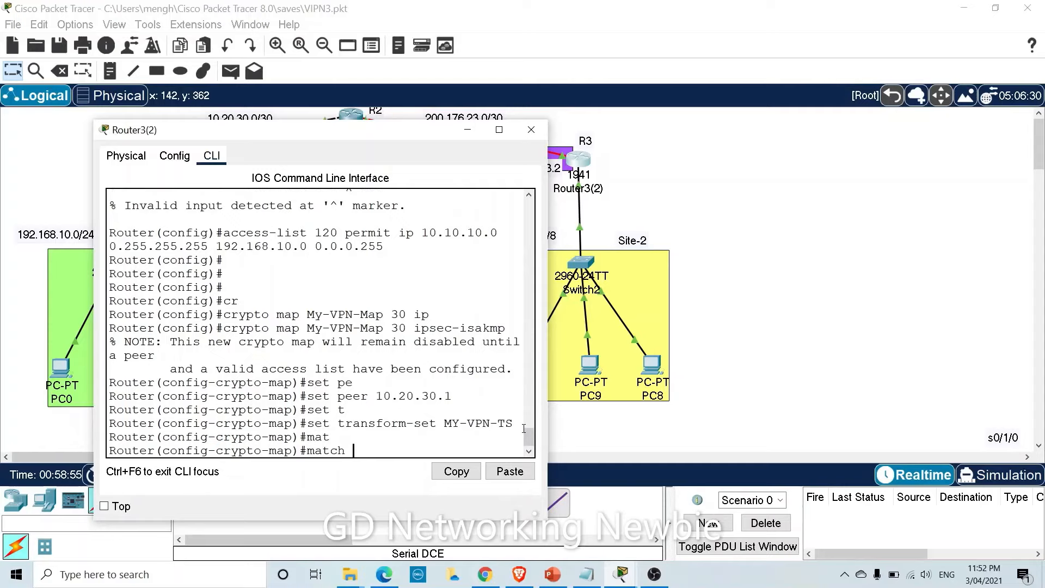
type("ad")
key("Tab")
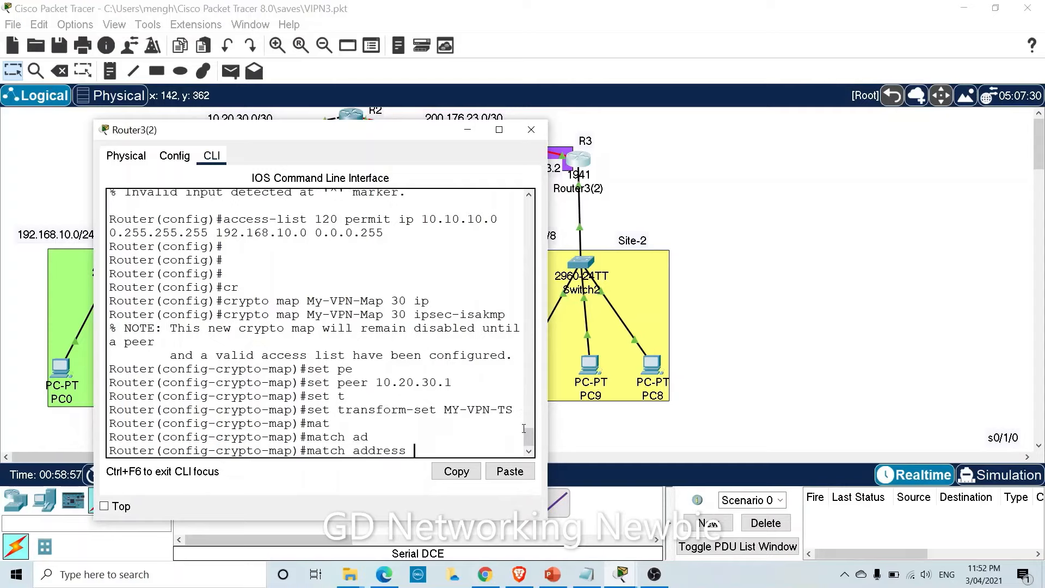
type("120")
key("Return")
type("exit")
key("Return")
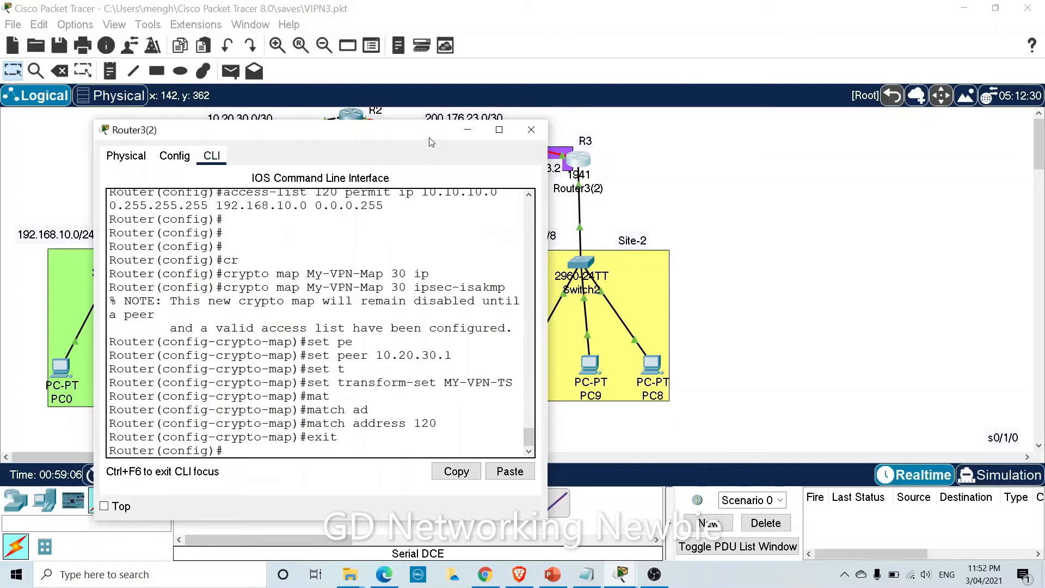
left_click_drag(430, 140, 429, 164)
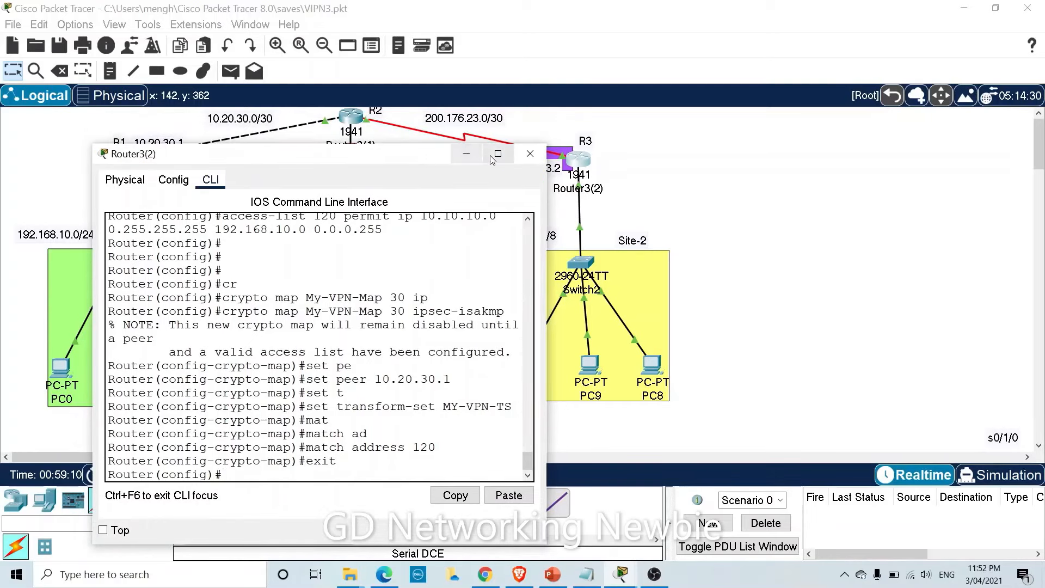
Reopen Router3(2)'s command line and enter configuration of interface serial 0/0/0.
left_click(460, 158)
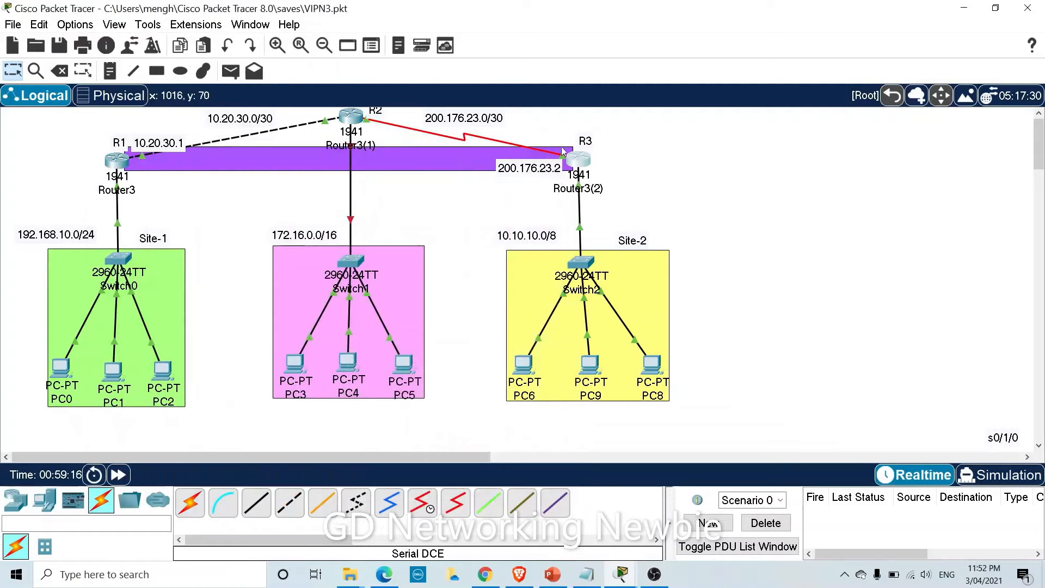
mouse_move(582, 162)
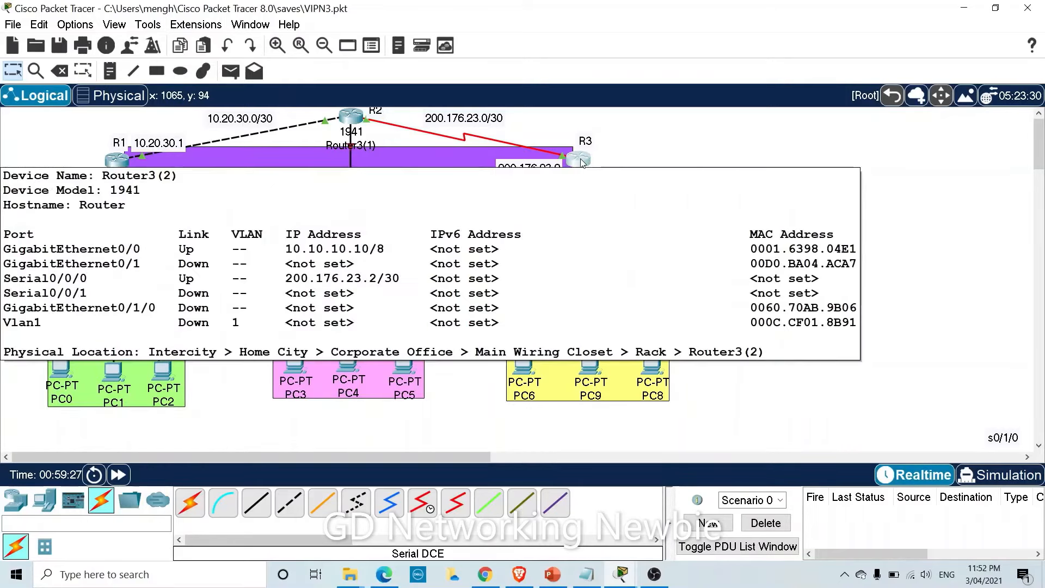
left_click(581, 164)
type("inter")
key("Tab")
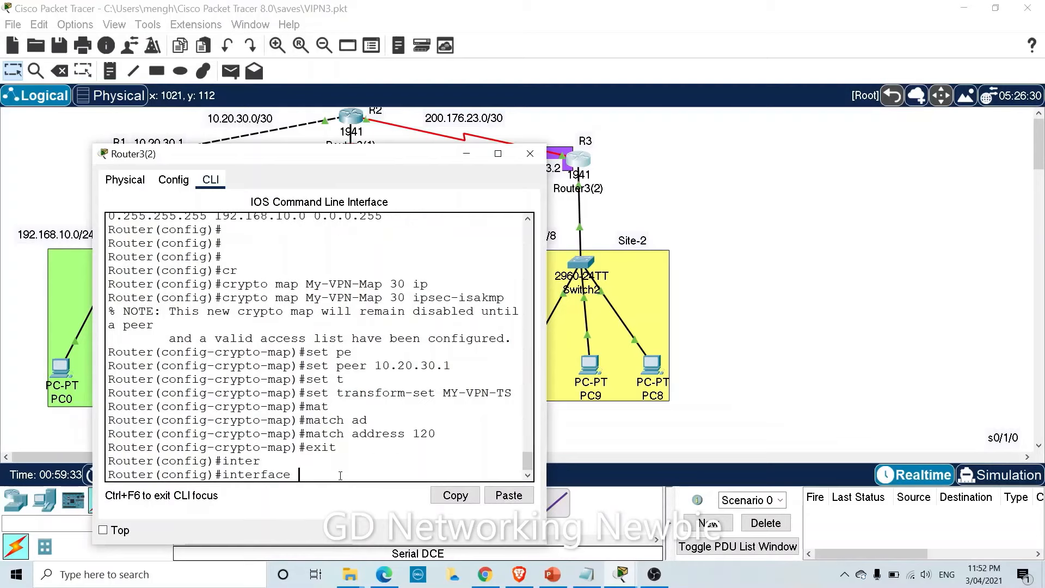
type("s")
key("Tab")
type("0/0")
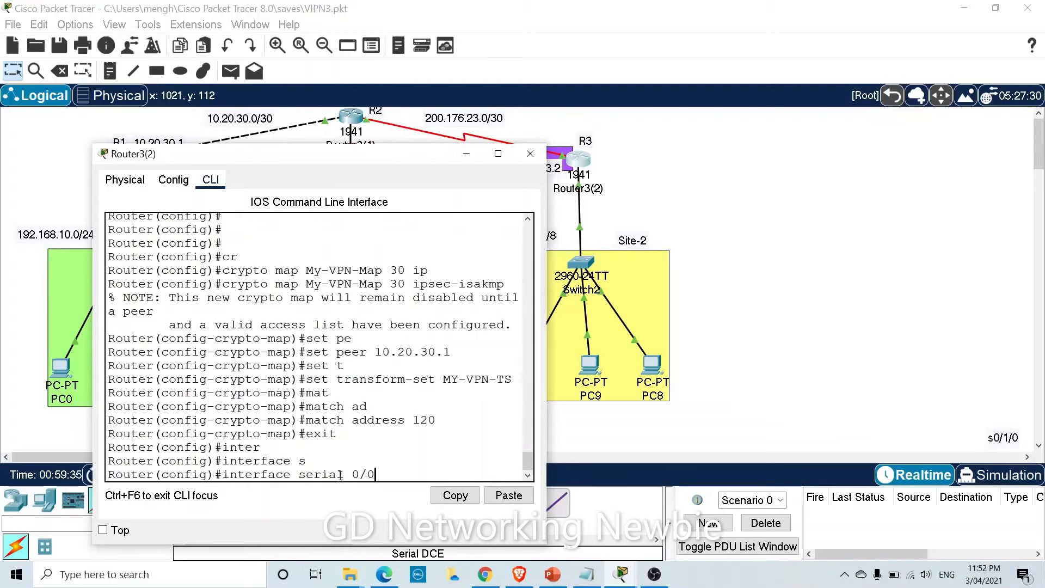
type("/0")
key("Return")
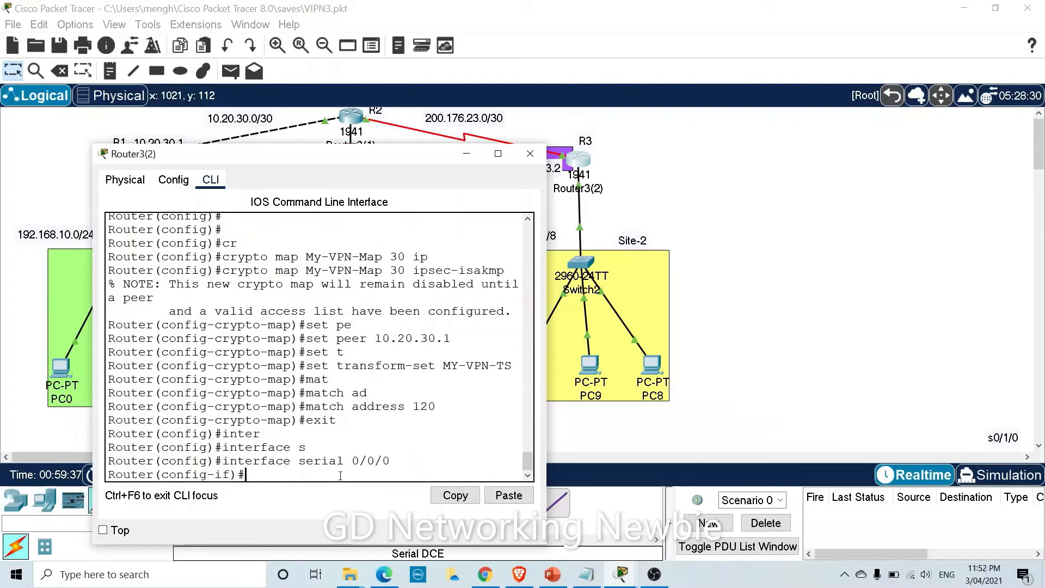
Apply crypto map My-VPN-Map to serial 0/0/0, pasting the copied map name.
type("cr")
key("Tab")
type("map")
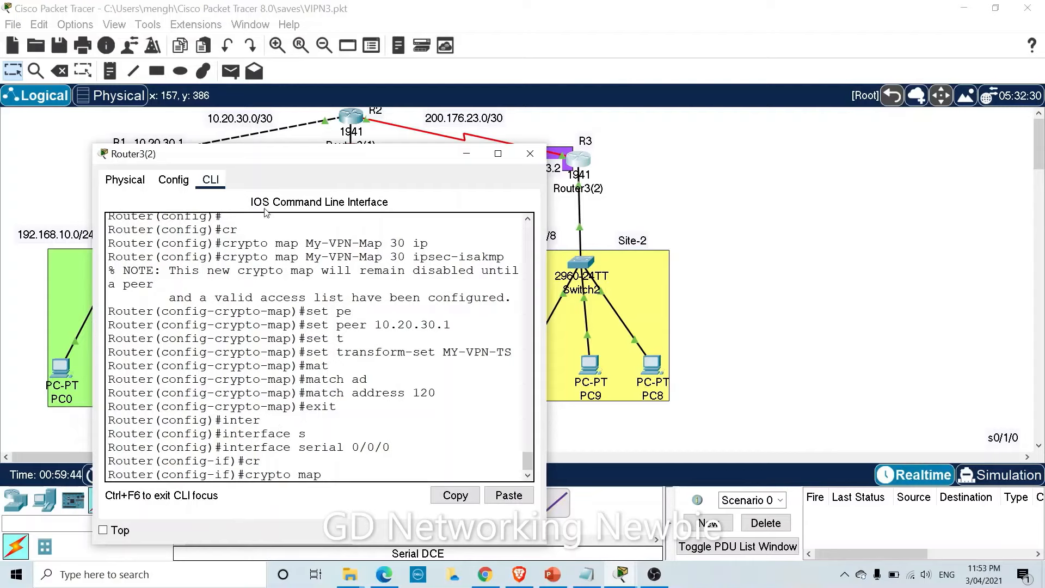
left_click_drag(306, 243, 383, 243)
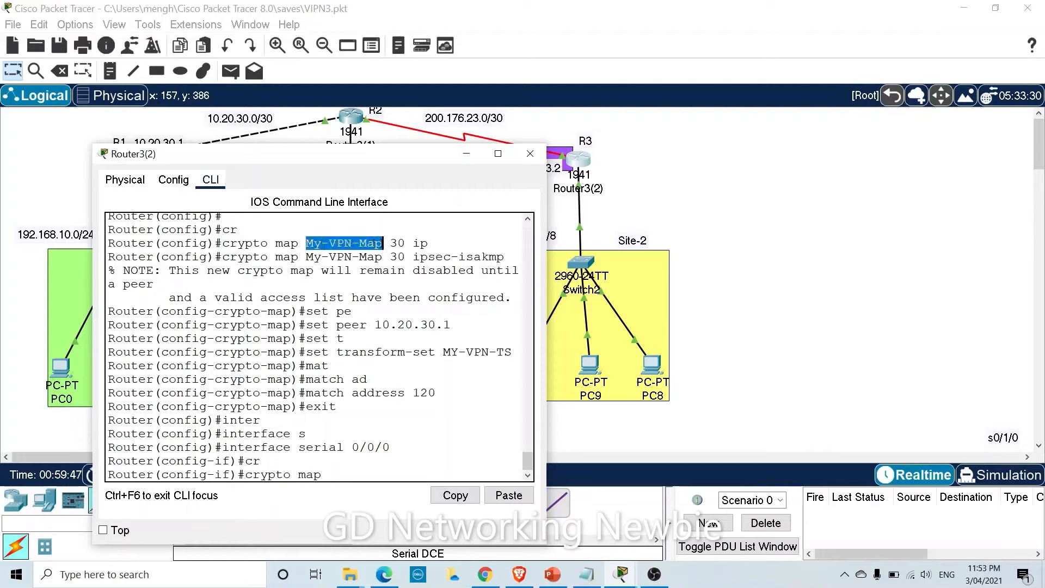
right_click(355, 242)
left_click(363, 249)
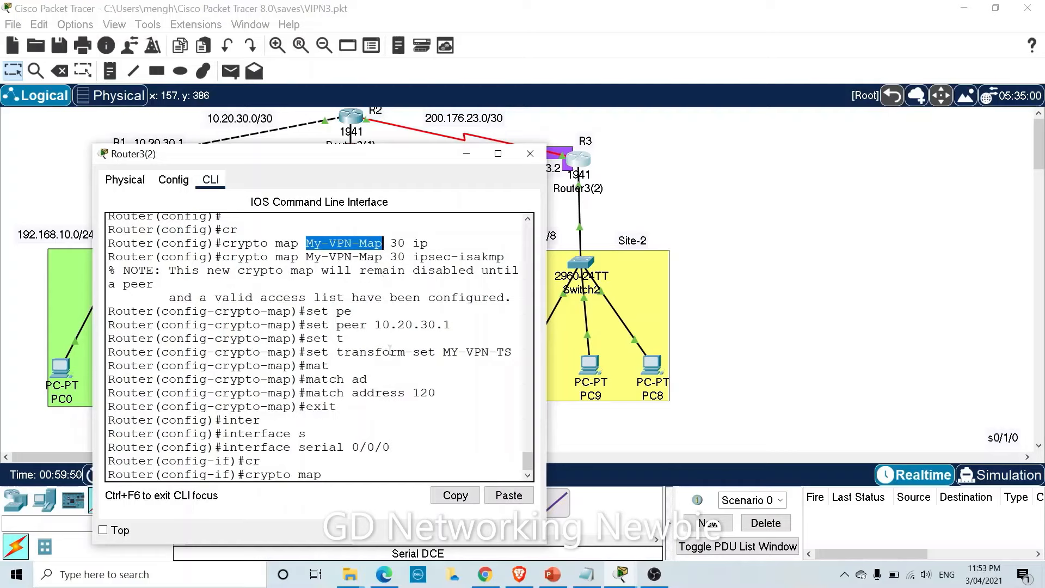
right_click(355, 479)
left_click(371, 501)
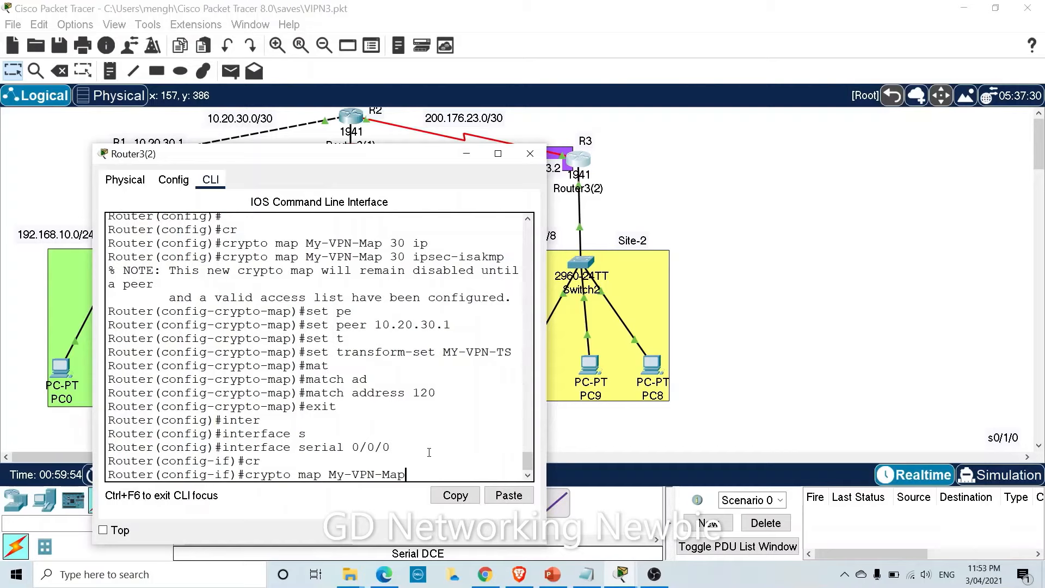
key("Return")
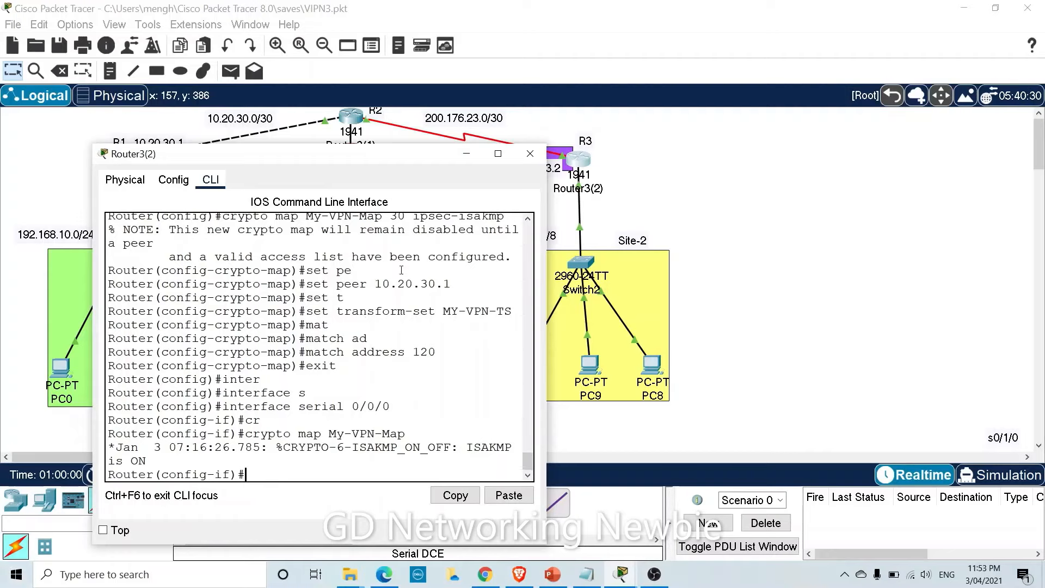
left_click(467, 153)
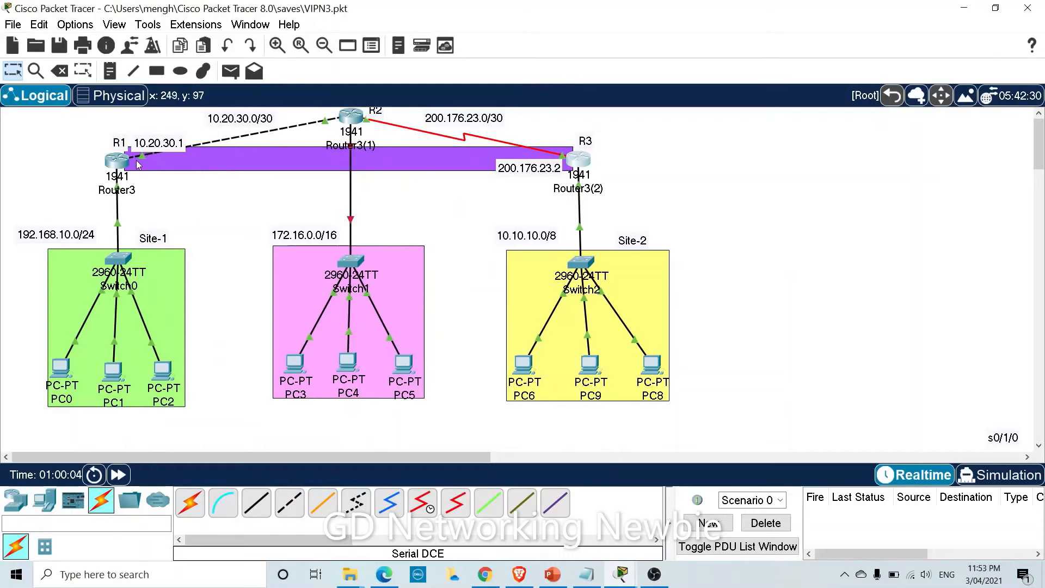
mouse_move(127, 166)
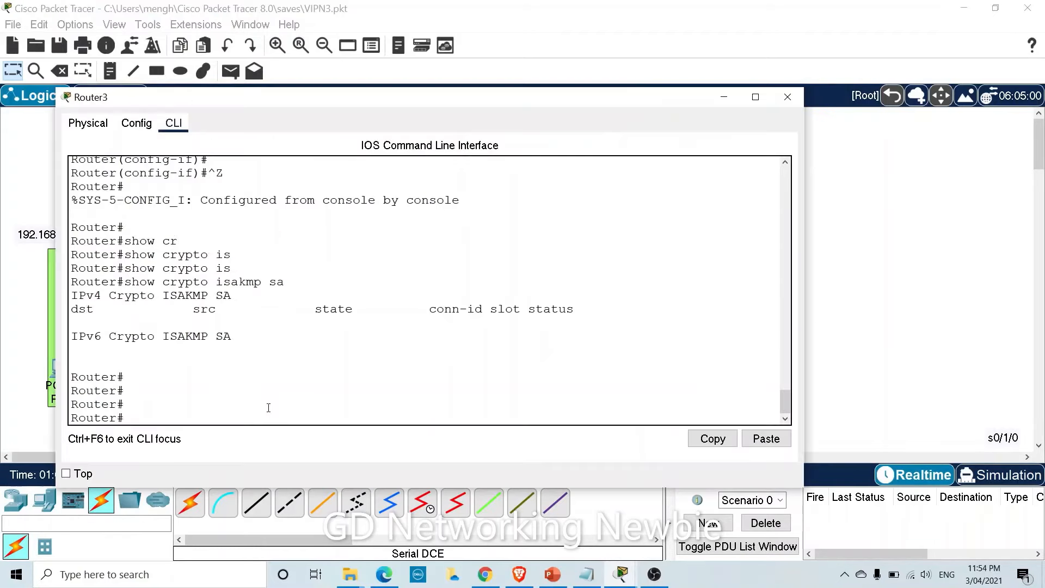
type("show icr")
key("Tab")
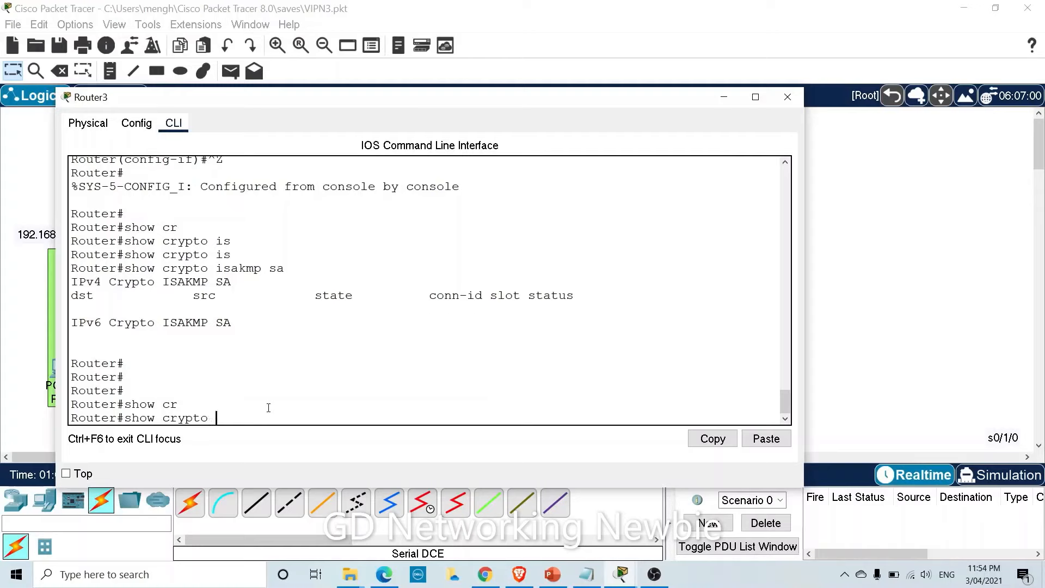
type("ipse")
key("Tab")
type("sa")
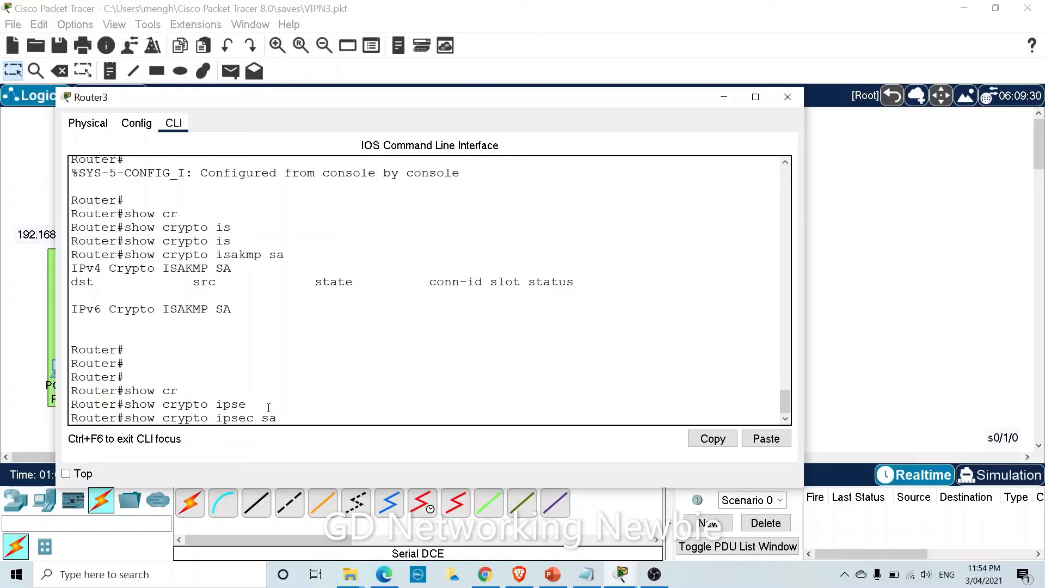
key("Return")
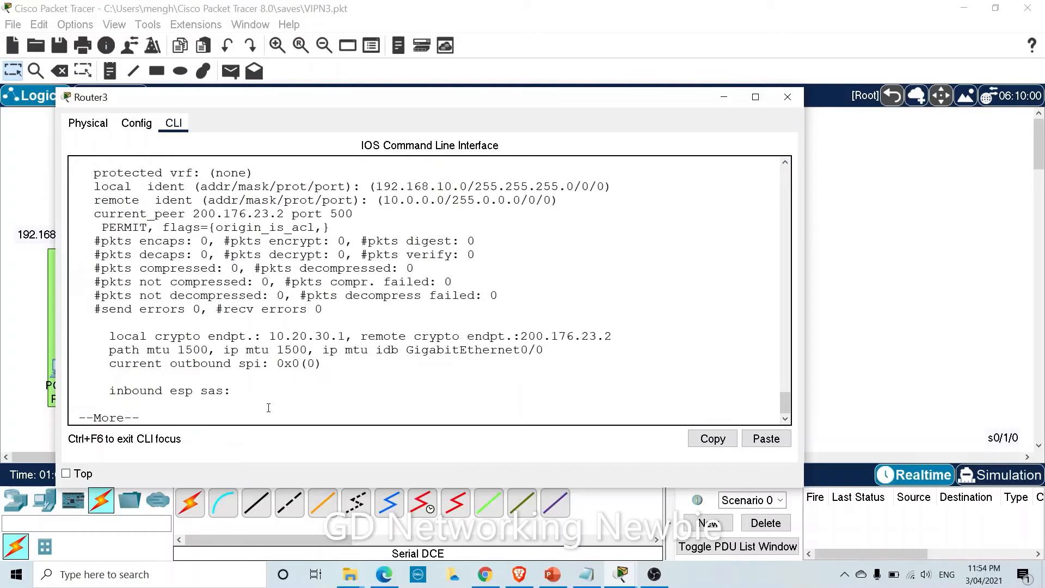
scroll(241, 360, "up", 2)
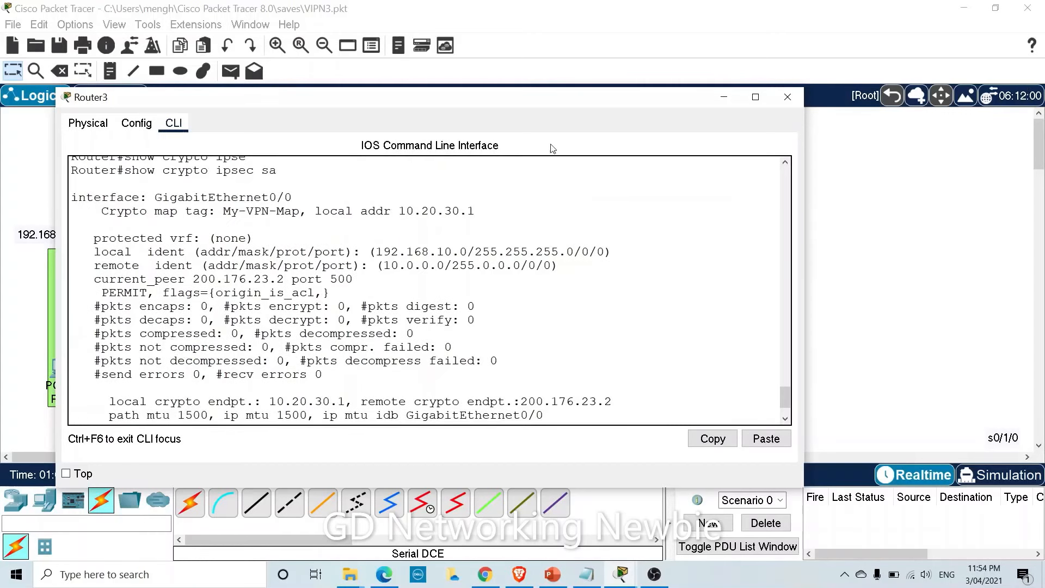
left_click_drag(546, 104, 558, 101)
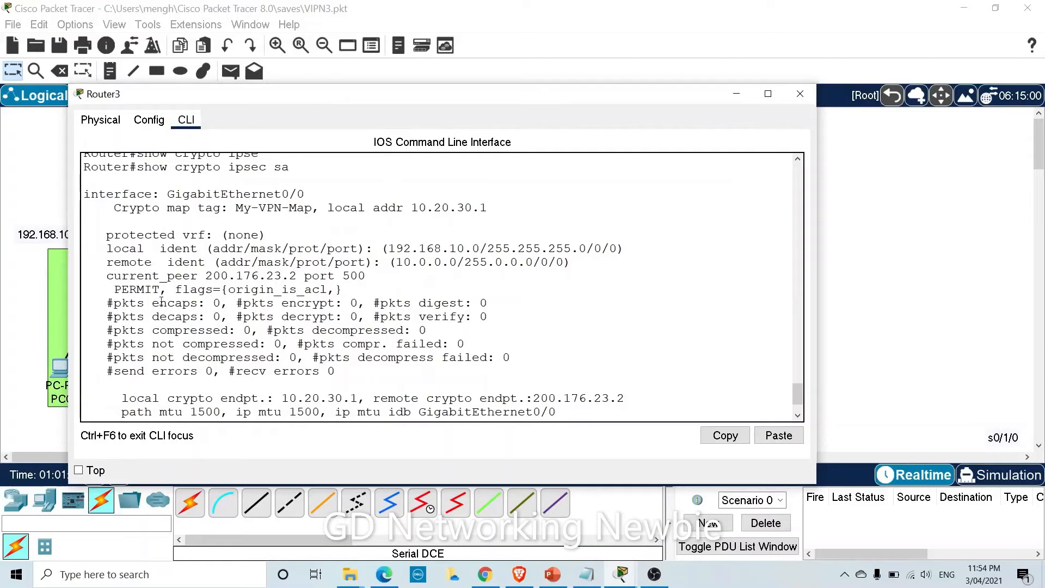
left_click_drag(121, 303, 321, 303)
left_click_drag(251, 330, 312, 330)
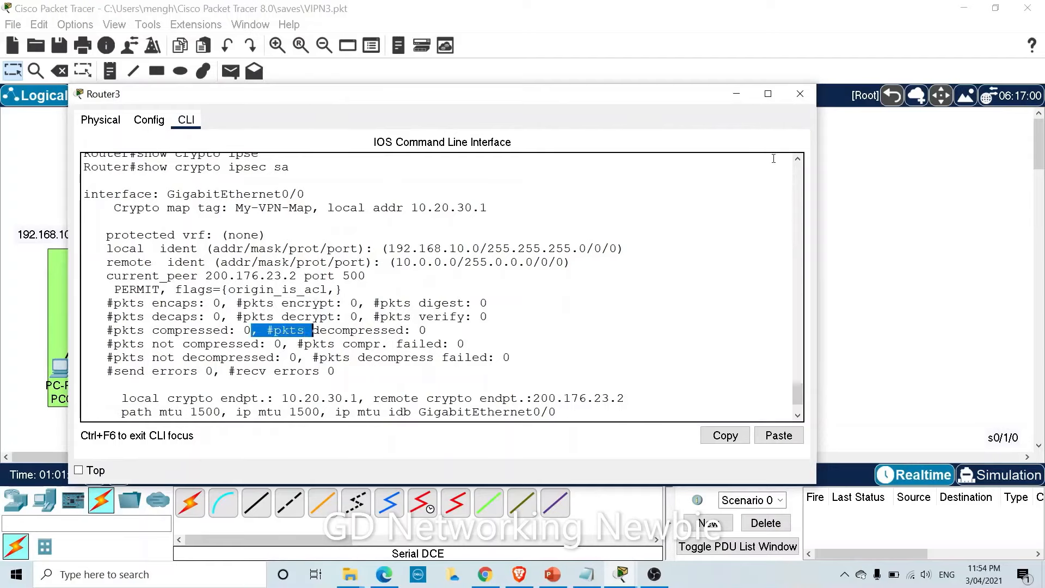
left_click(737, 94)
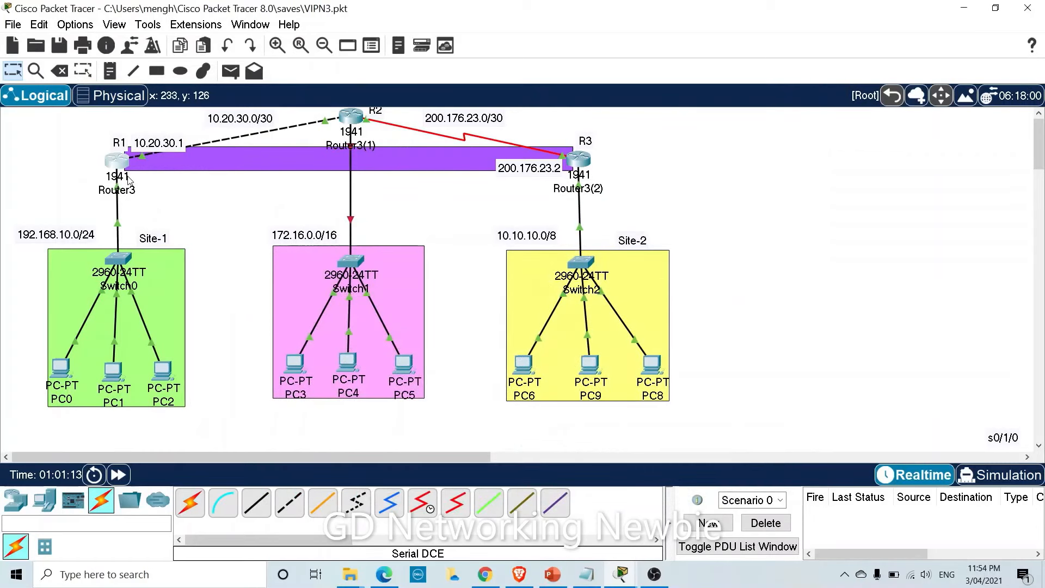
From PC0's command prompt, ping 10.10.10.3, getting one reply after three timeouts.
mouse_move(125, 181)
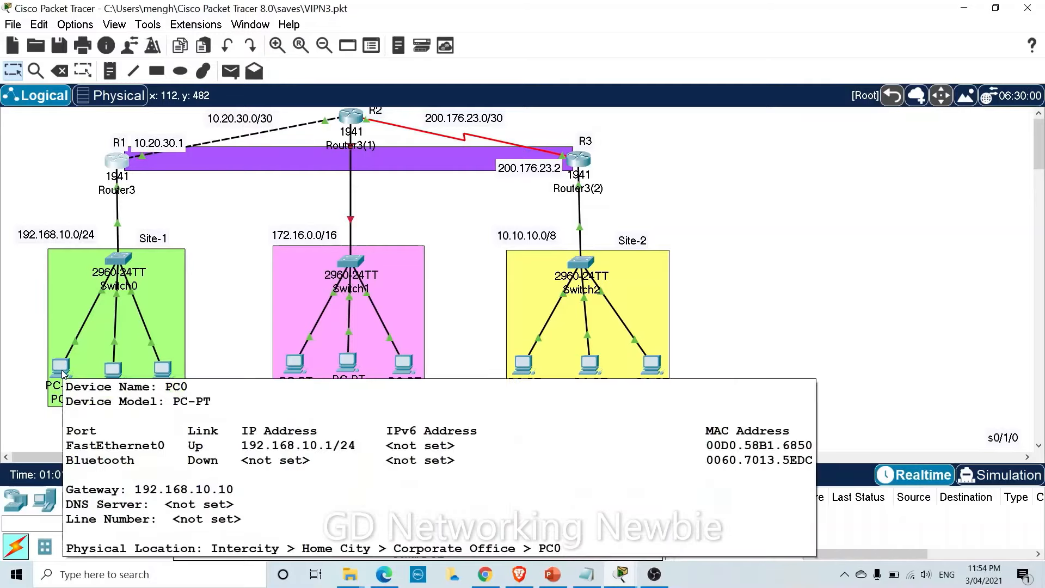
left_click(63, 373)
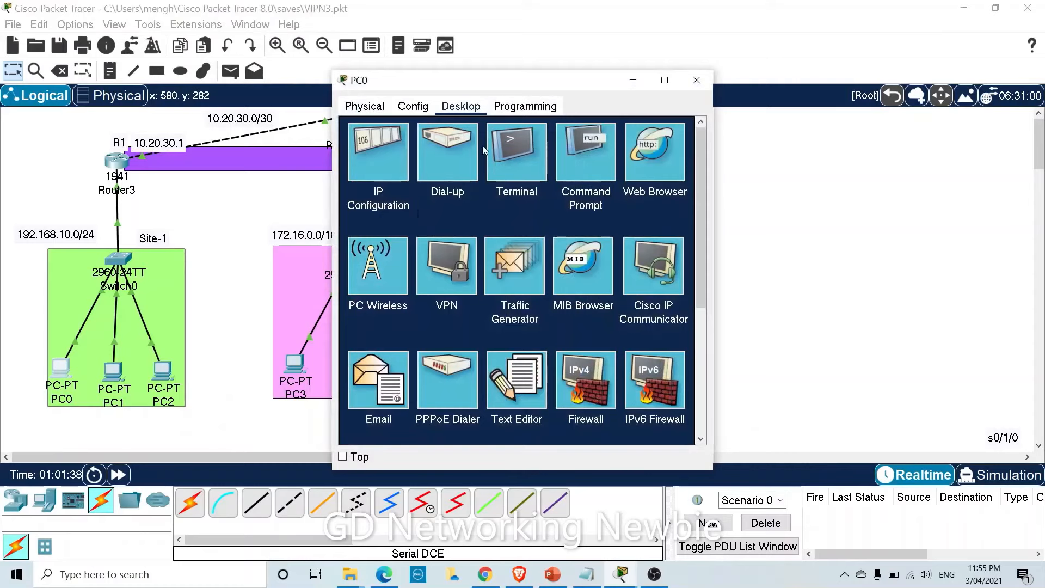
left_click(578, 162)
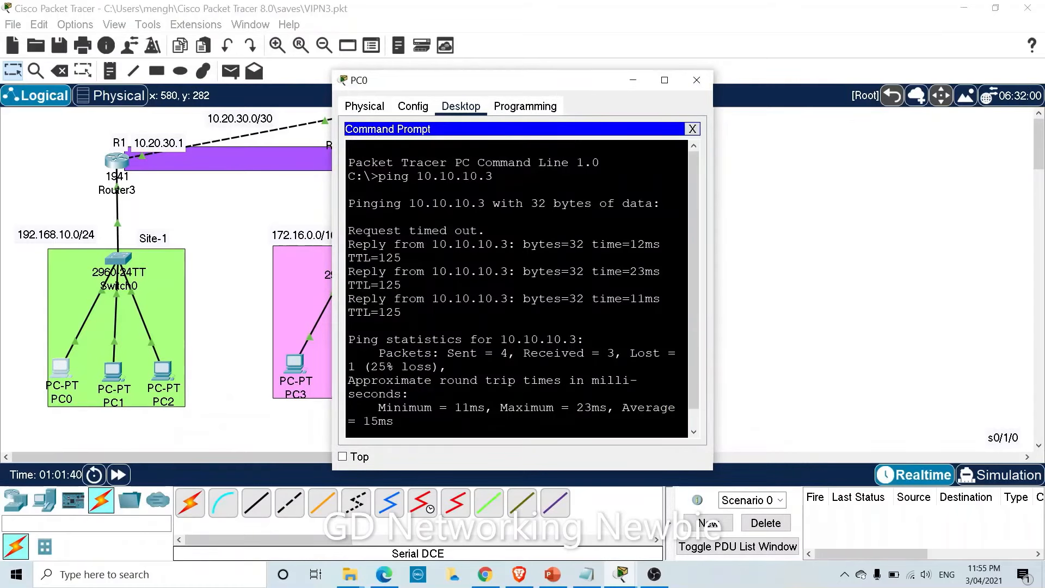
key("Return")
key("Return")
key("Return")
key("Return")
key("Return")
key("Return")
key("Return")
key("Return")
key("Return")
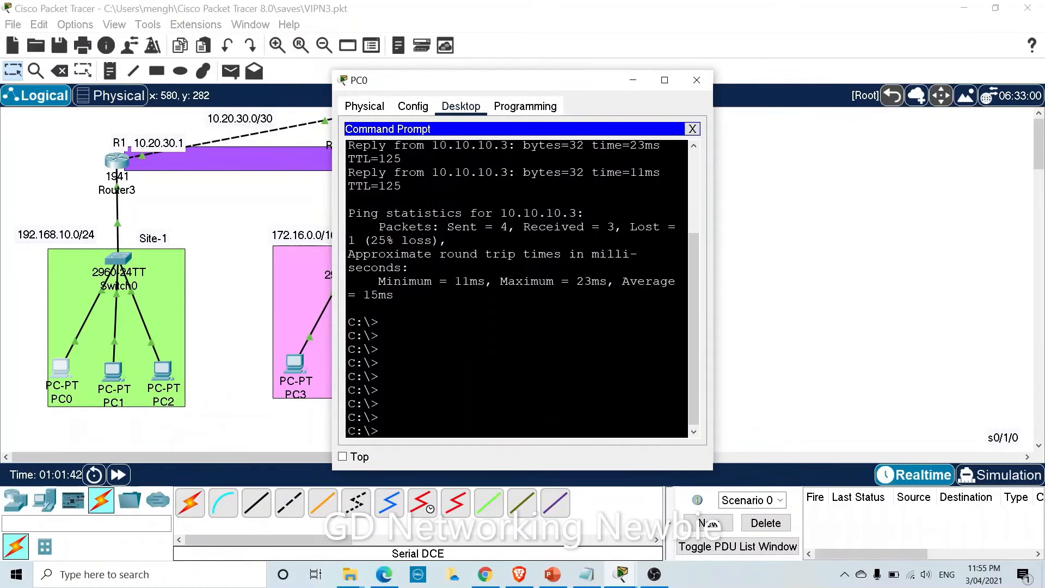
key("Return")
key("Return")
key("Return")
key("Return")
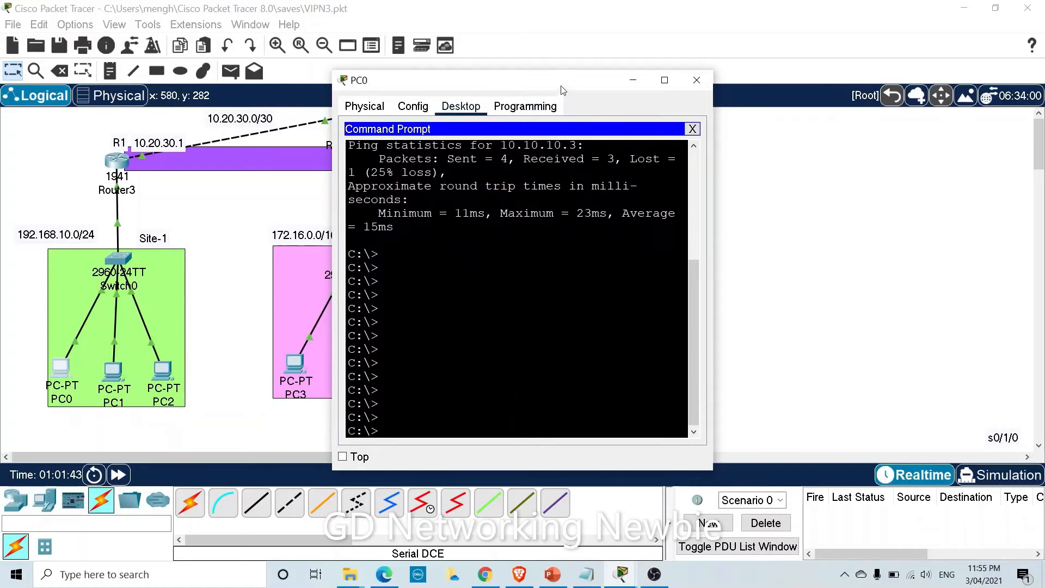
left_click_drag(590, 90, 445, 129)
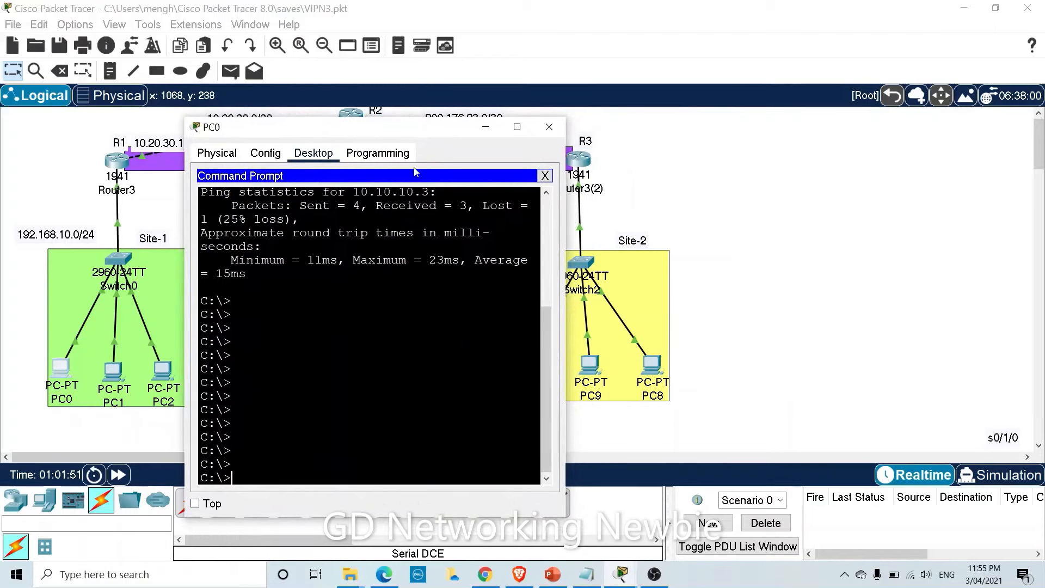
type("ping 10.10.10.")
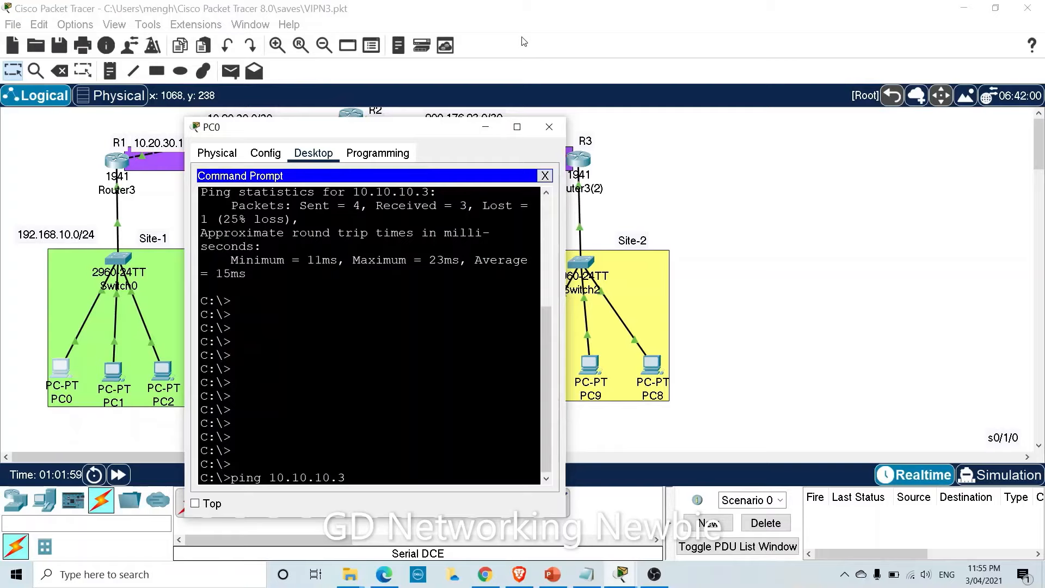
type("3")
key("Return")
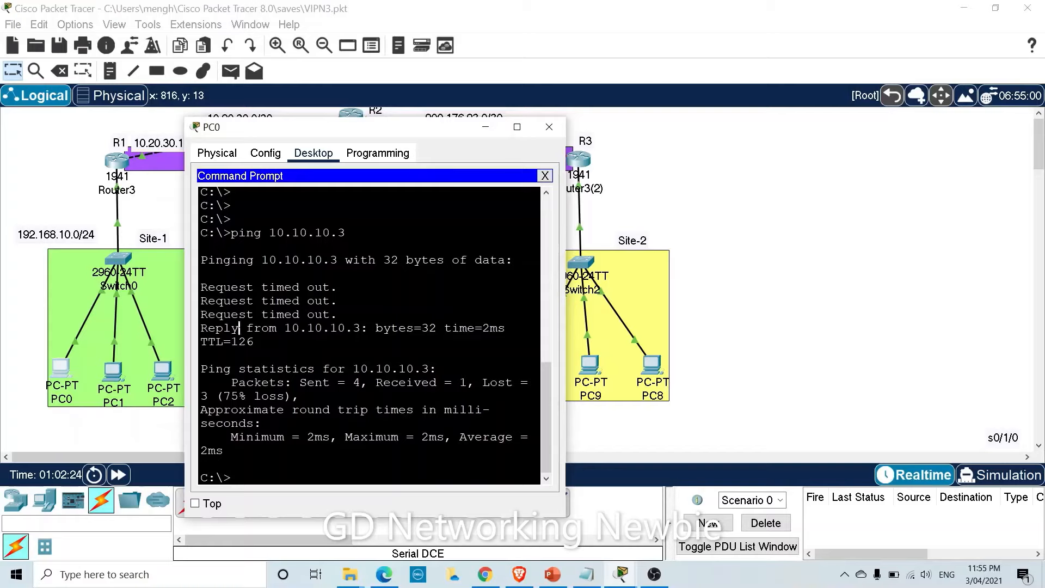
left_click_drag(239, 328, 337, 327)
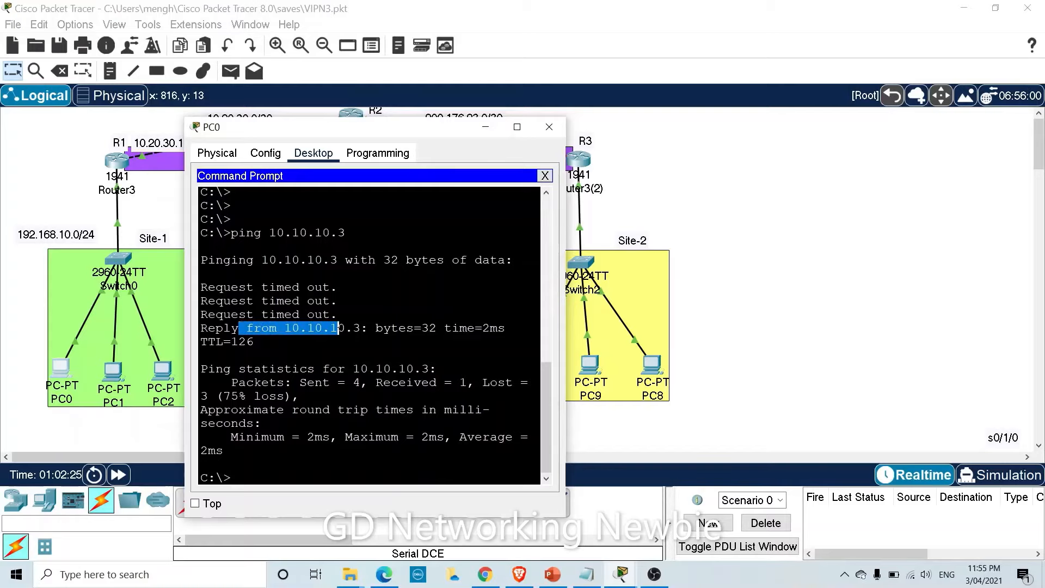
left_click(548, 127)
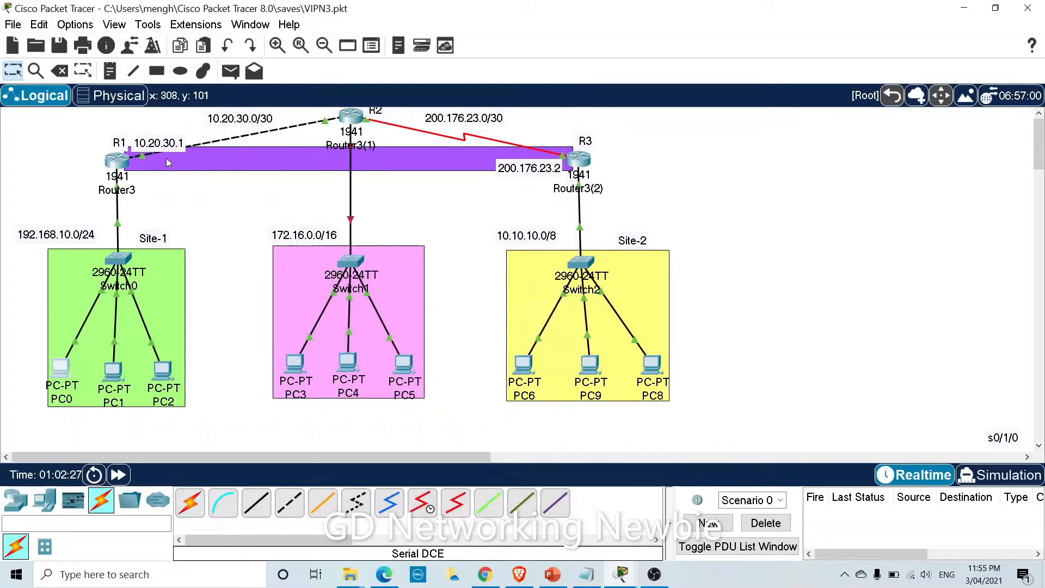
Page through the rest of Router3's IPsec SA output and return to the prompt.
left_click(129, 164)
scroll(374, 381, "down", 3)
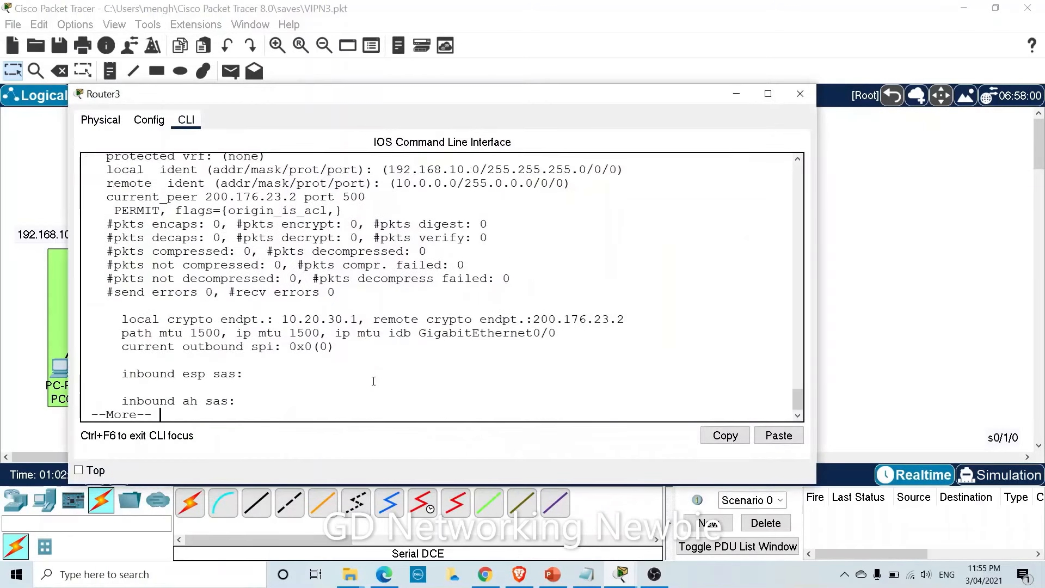
key("Return")
key("Return")
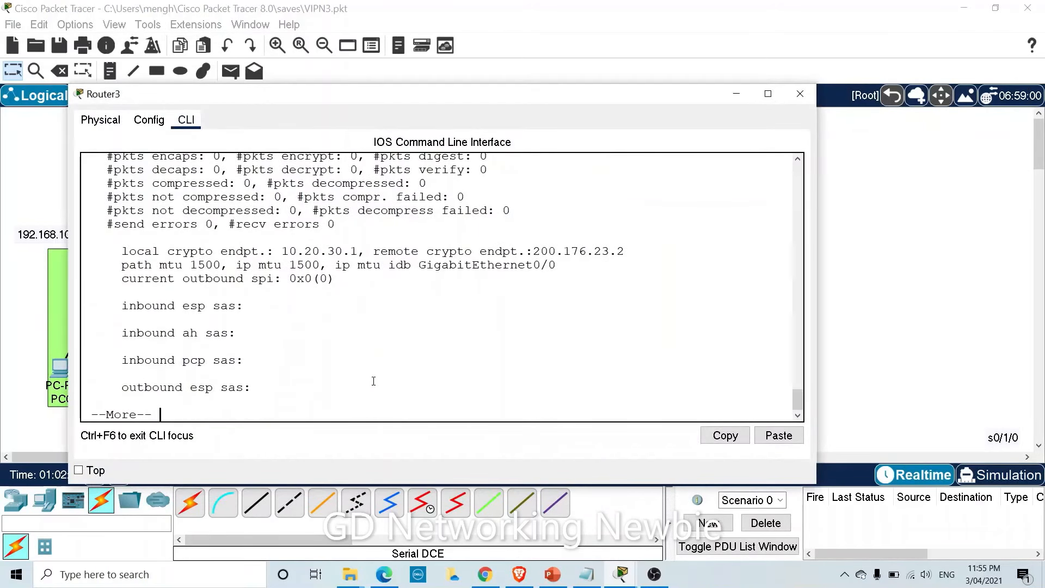
key("q")
key("Return")
Rerun show crypto ipsec sa and check counters: 3 packets encrypted, 2 decrypted.
type("sjw ")
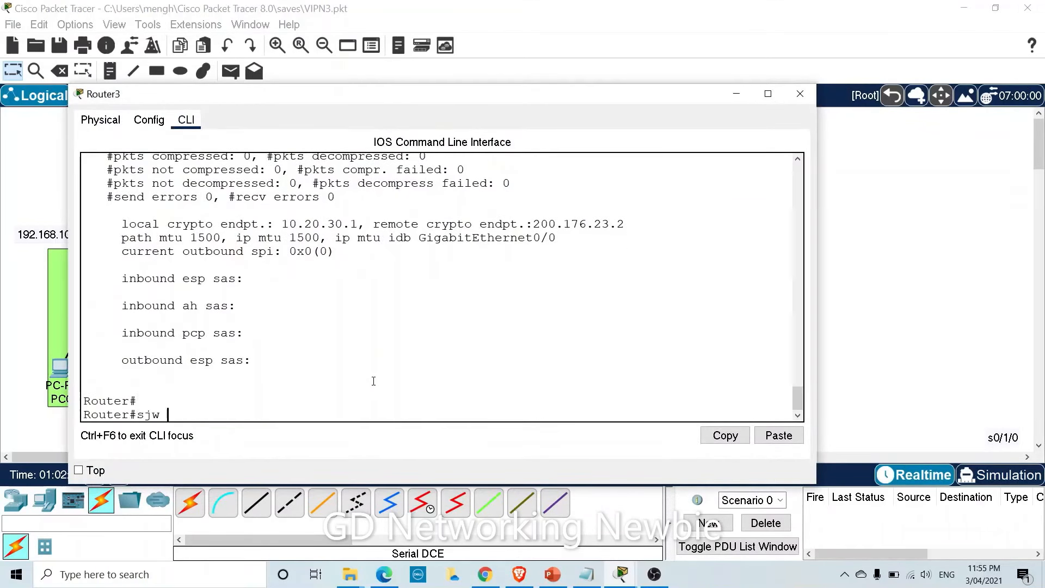
type("how icr")
key("Tab")
type("i")
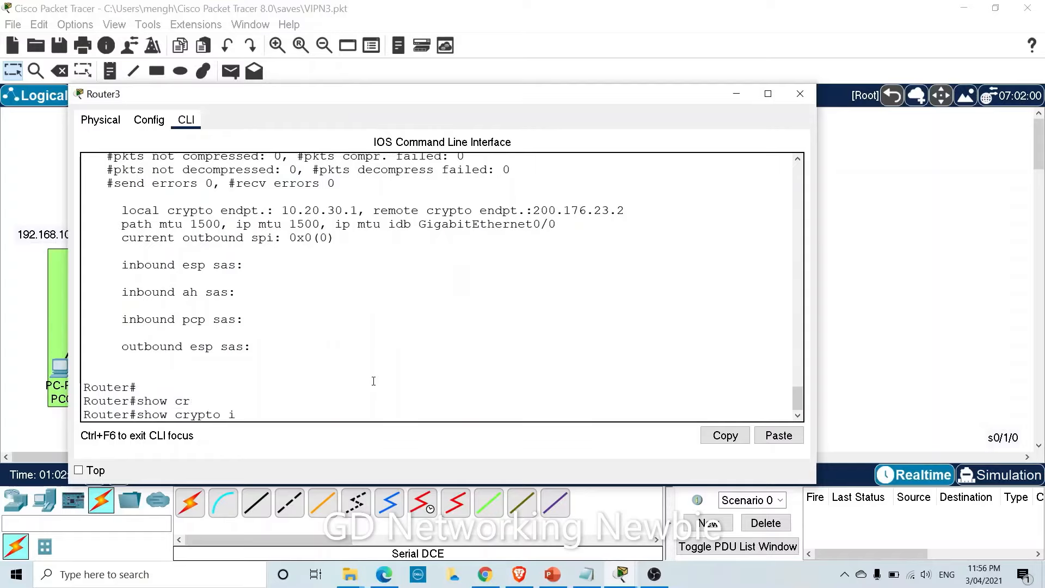
type("p")
key("Tab")
type("s")
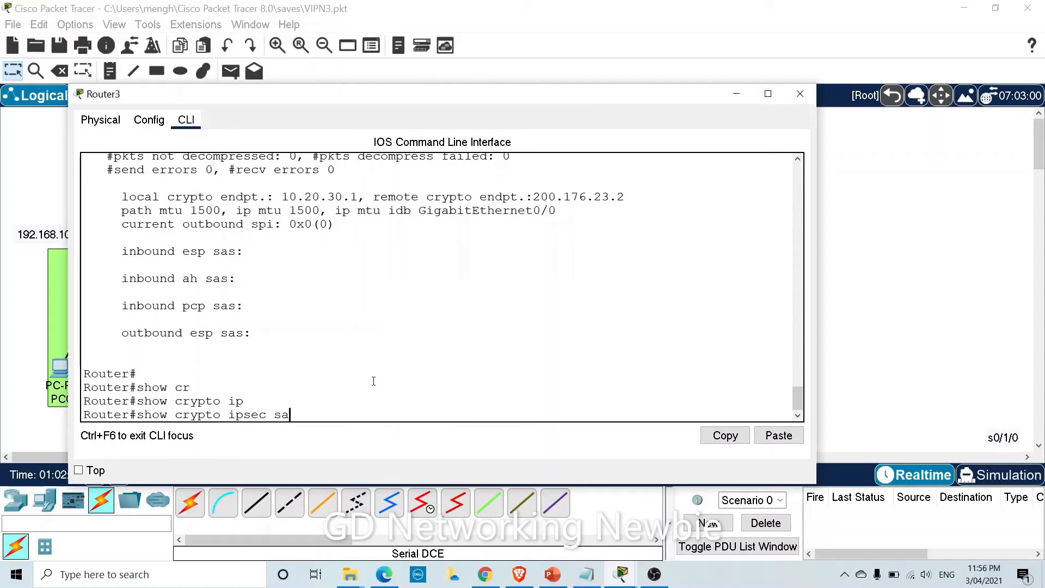
type("a")
key("Return")
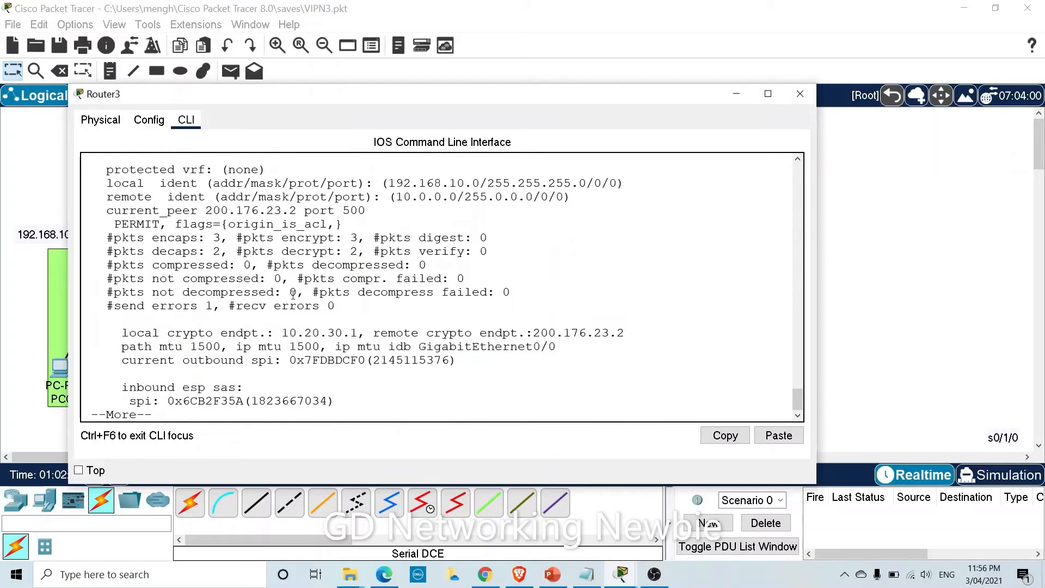
left_click_drag(129, 238, 222, 243)
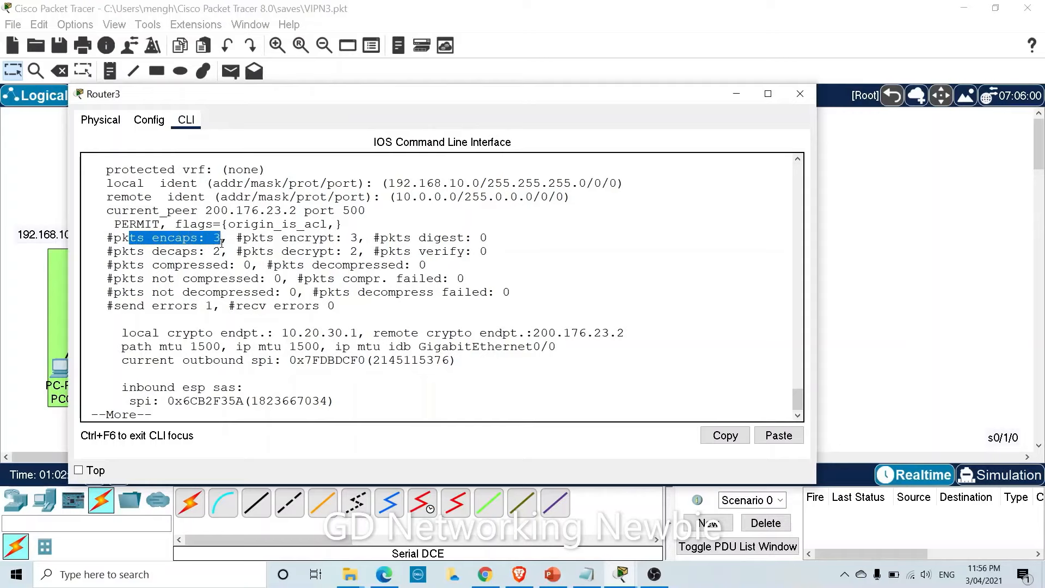
left_click_drag(289, 240, 329, 239)
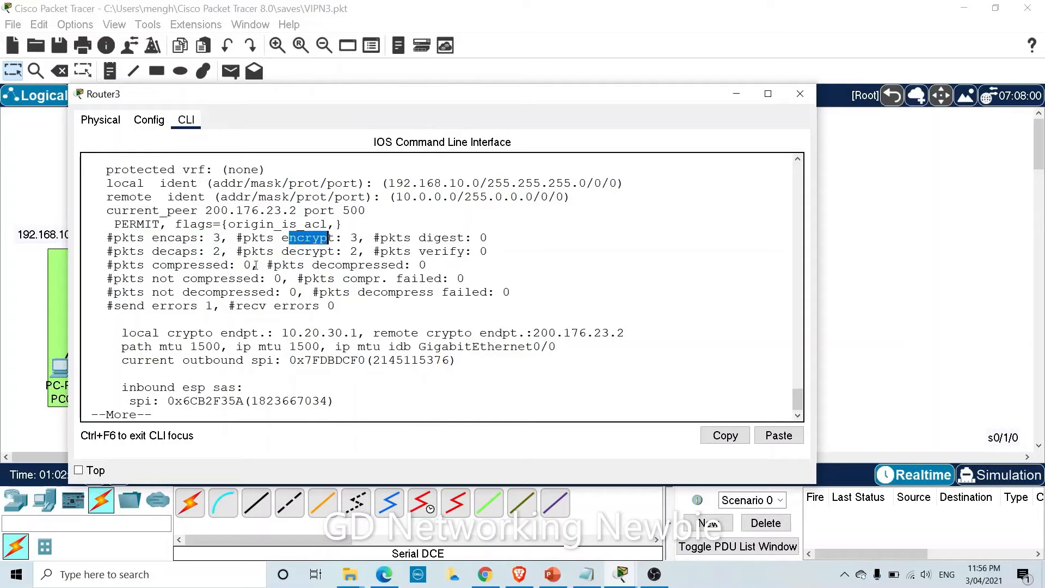
left_click(304, 393)
key("Return")
key("Return")
key("Return")
key("Return")
key("Return")
key("Return")
key("Return")
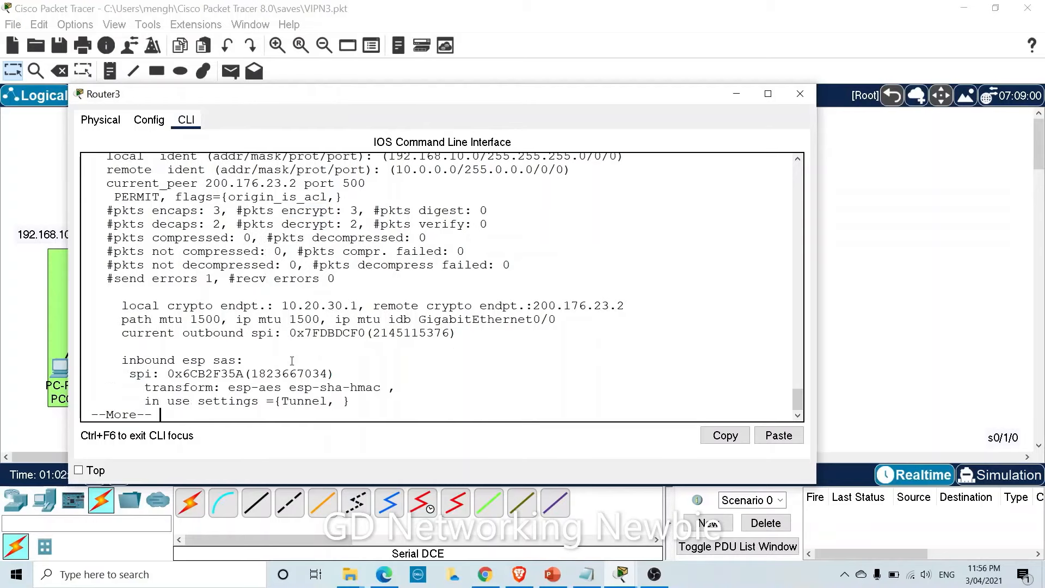
key("Return")
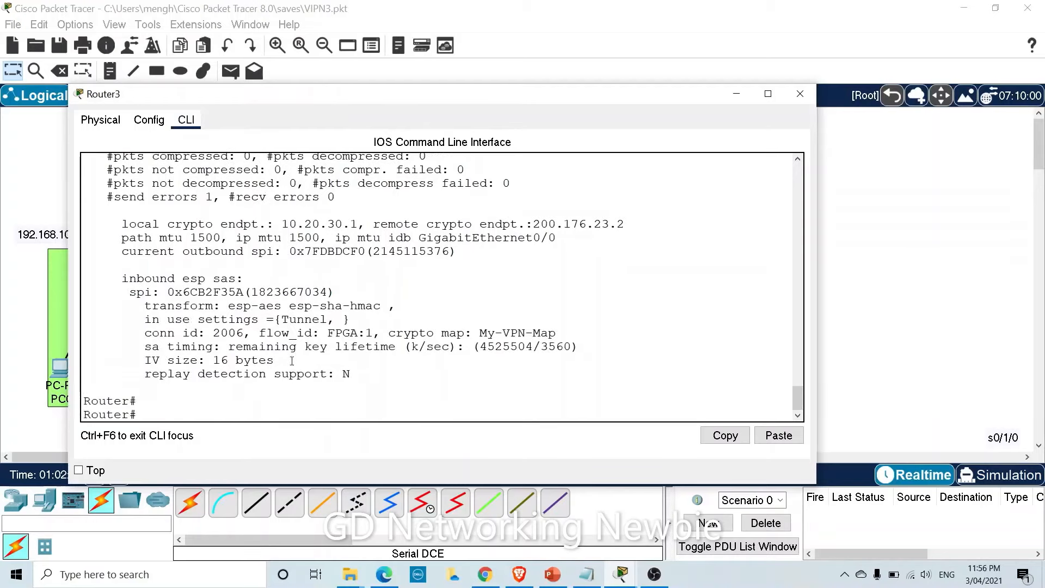
left_click(800, 93)
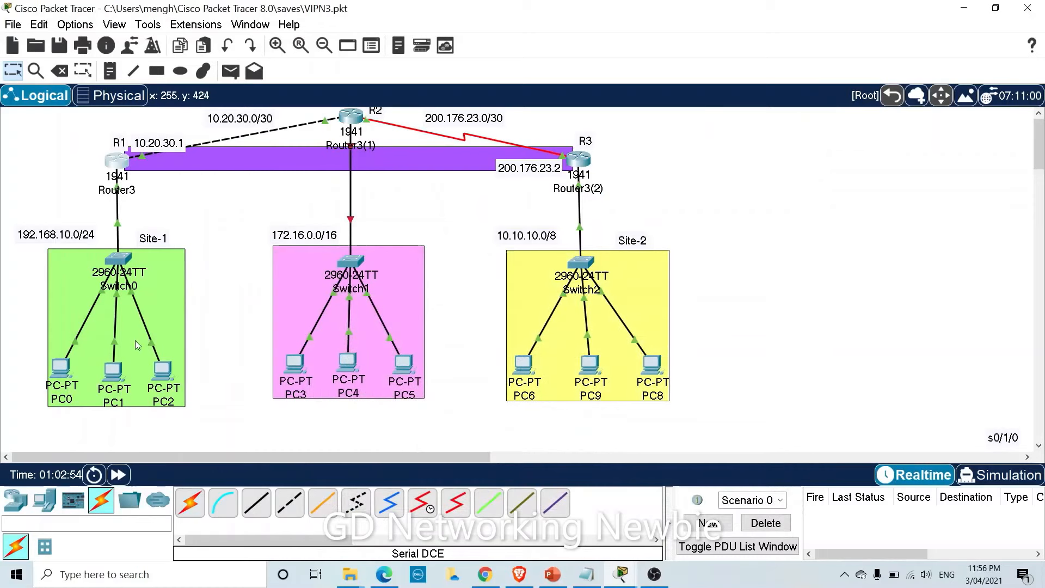
Rerun ping 10.10.10.3 from PC0's command prompt, this time with 0% loss.
left_click(61, 368)
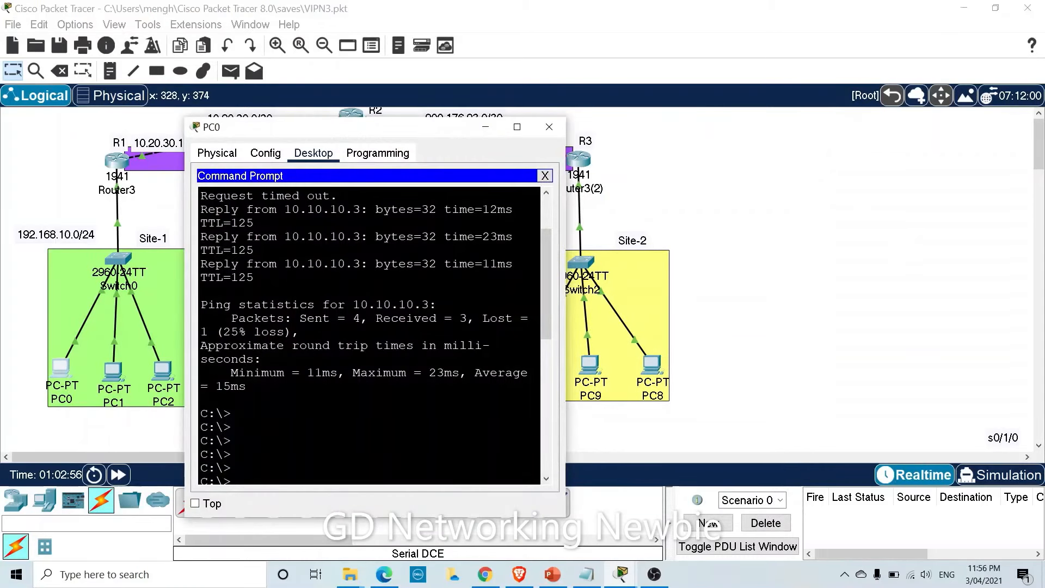
key("Return")
key("Return")
key("Return")
key("Up")
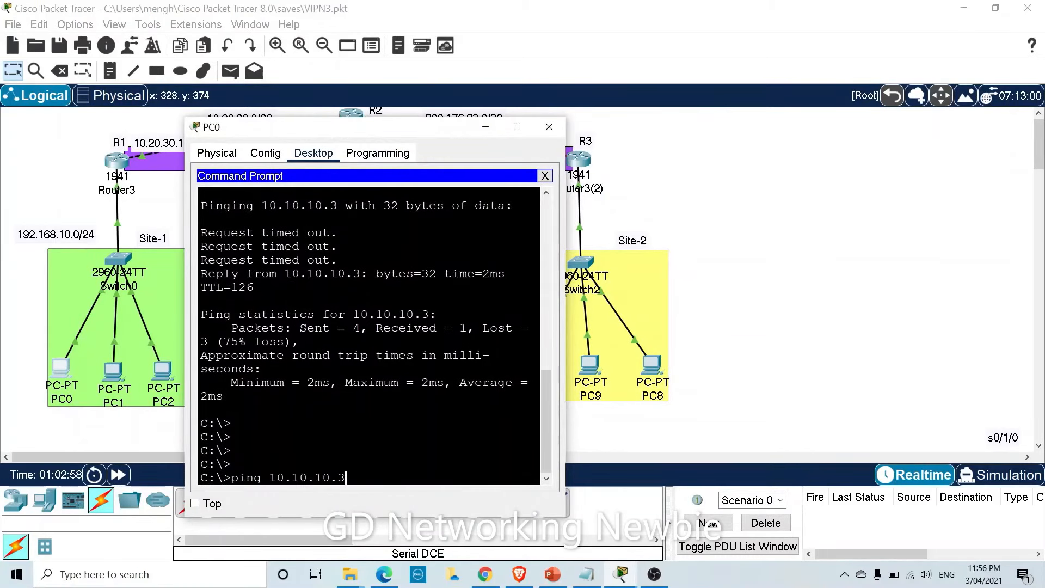
key("Return")
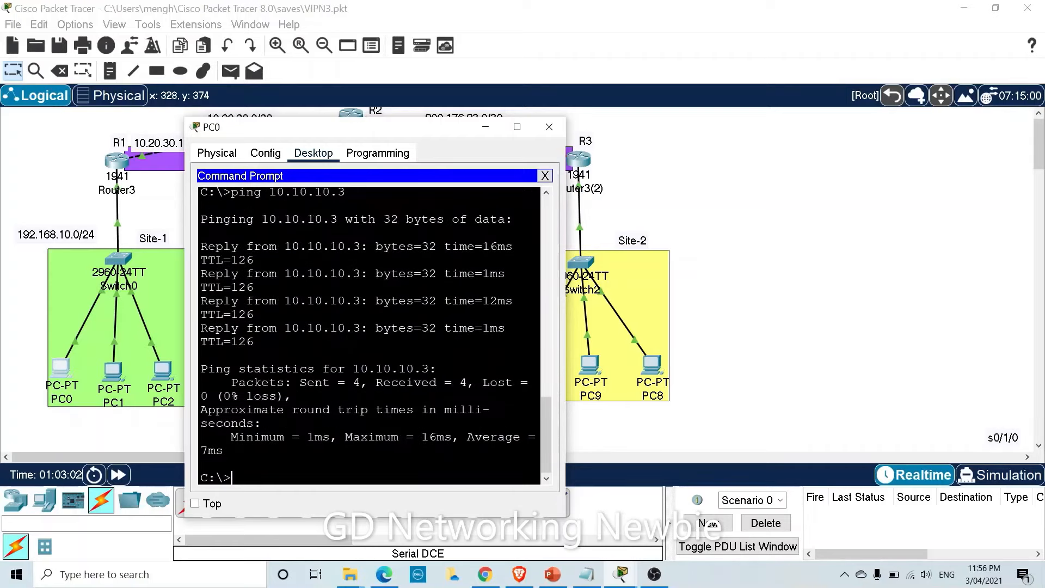
left_click(486, 127)
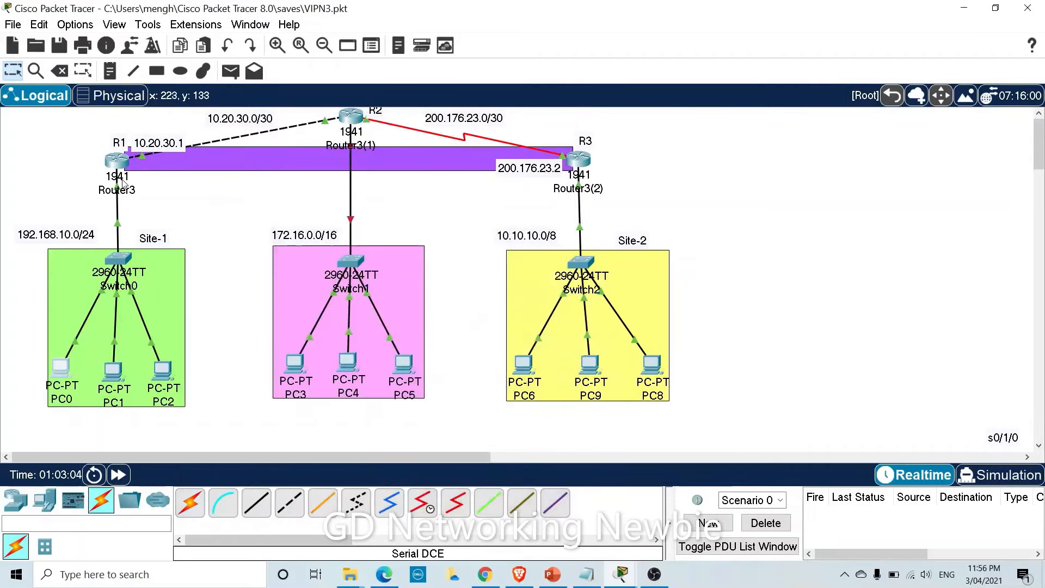
Rerun show crypto ipsec sa on Router3, confirming the encaps counter reached 7.
left_click(123, 162)
key("Return")
key("Return")
key("Return")
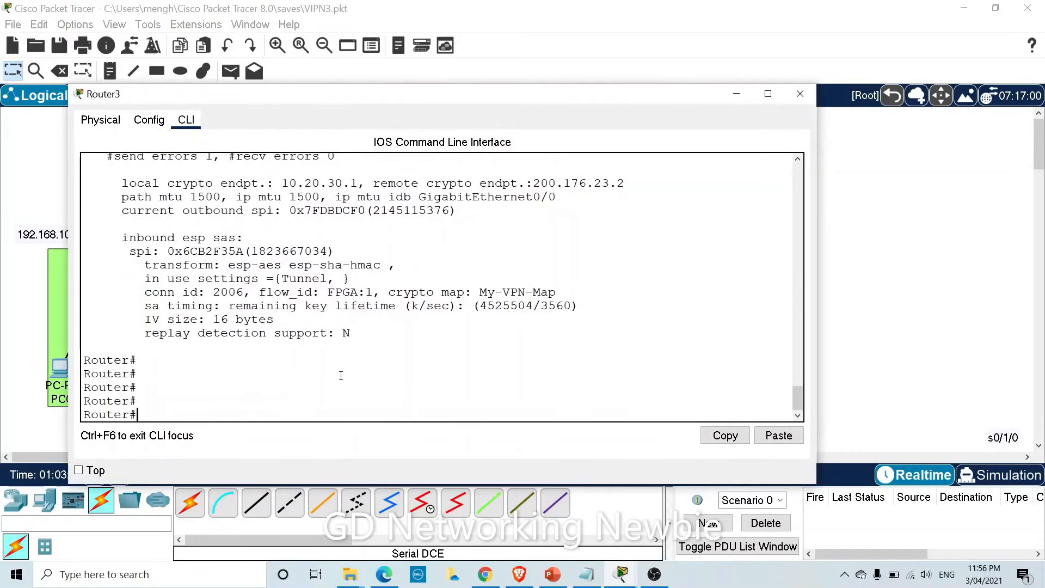
key("Up")
key("Return")
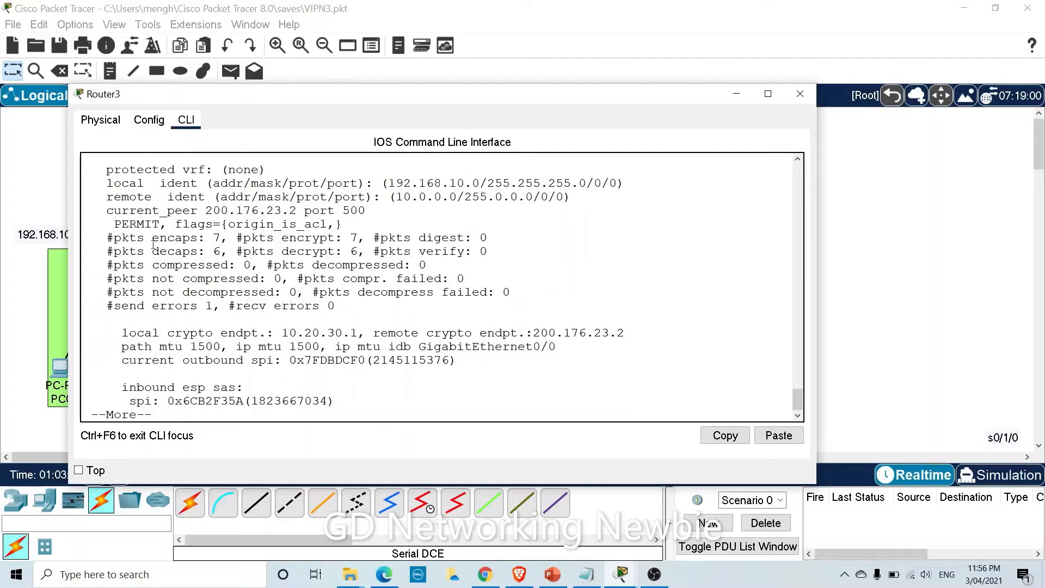
left_click_drag(152, 243, 211, 241)
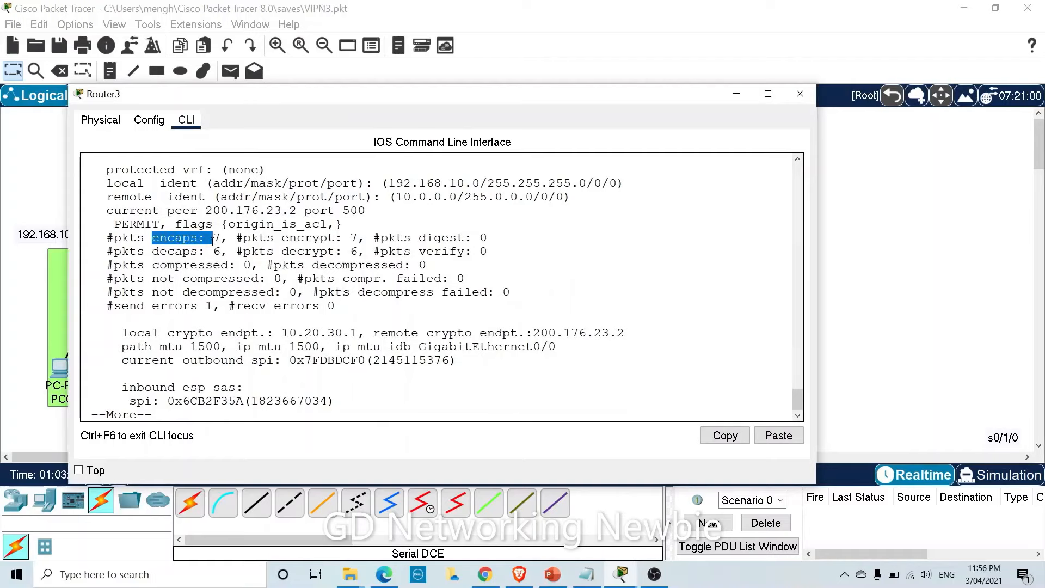
left_click(732, 99)
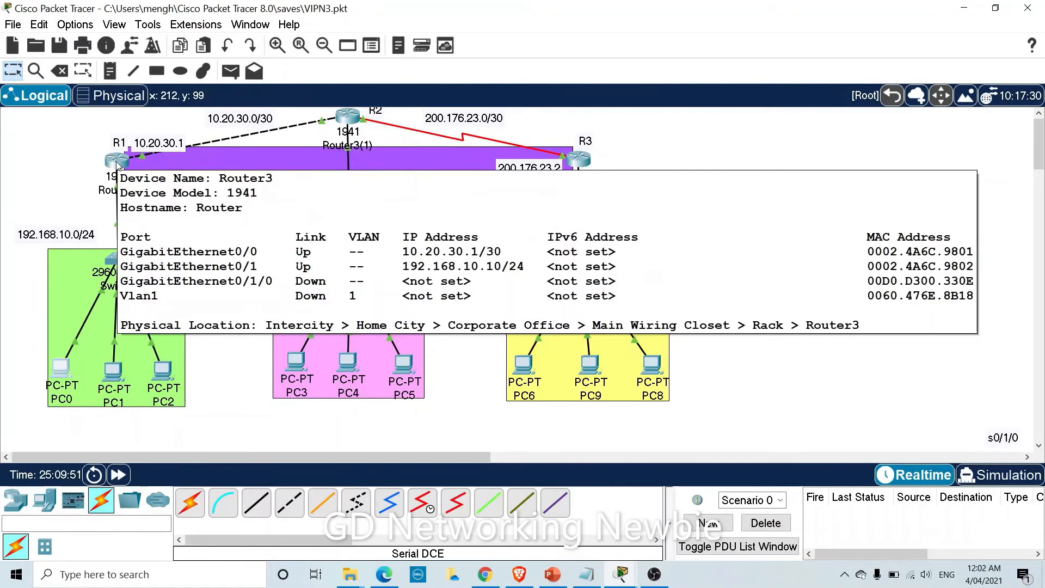
Run show crypto isakmp policy on Router3's command line.
left_click(117, 161)
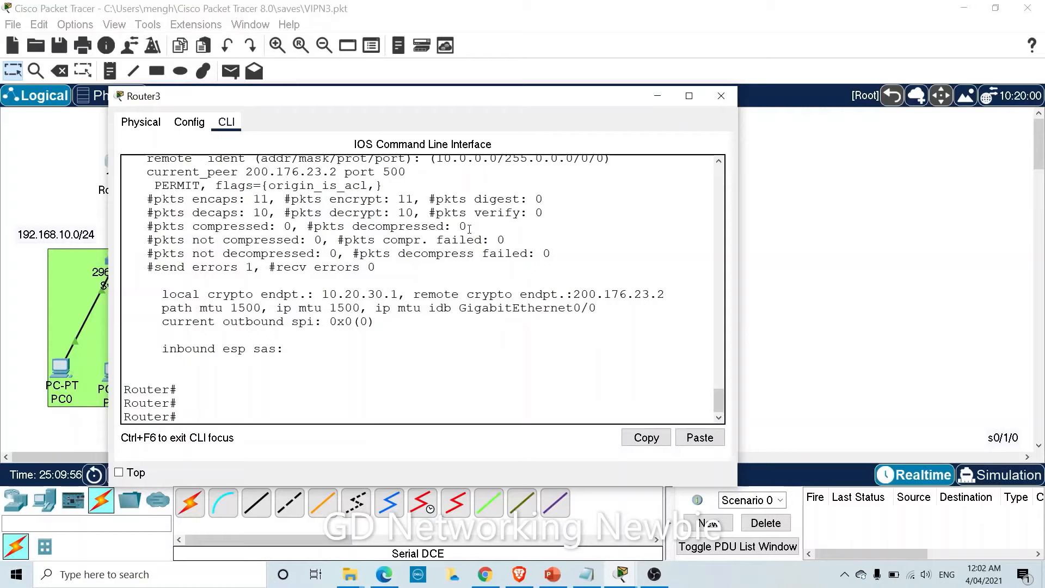
type("show cr")
key("Tab")
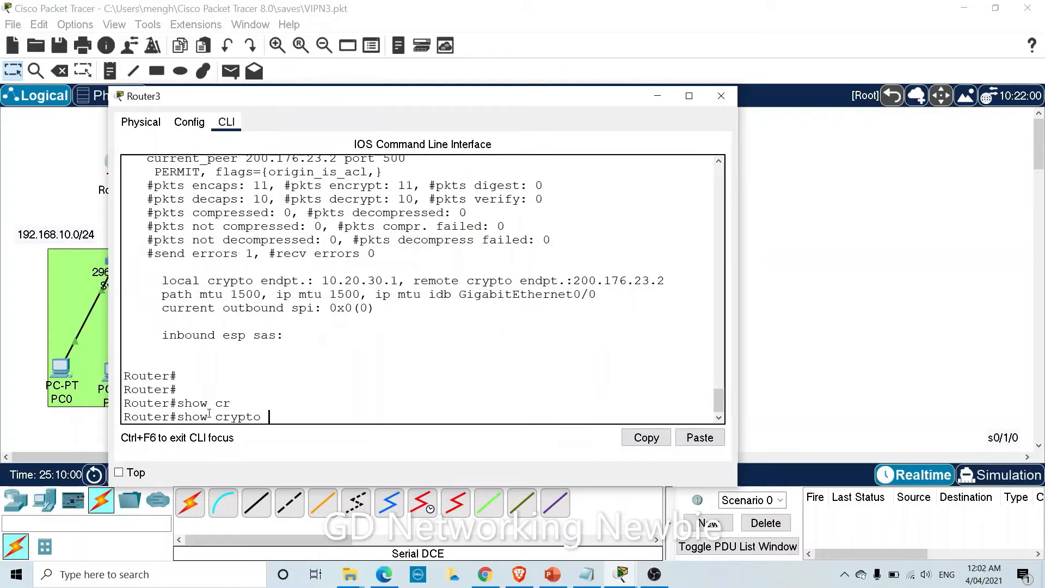
type("is")
key("Tab")
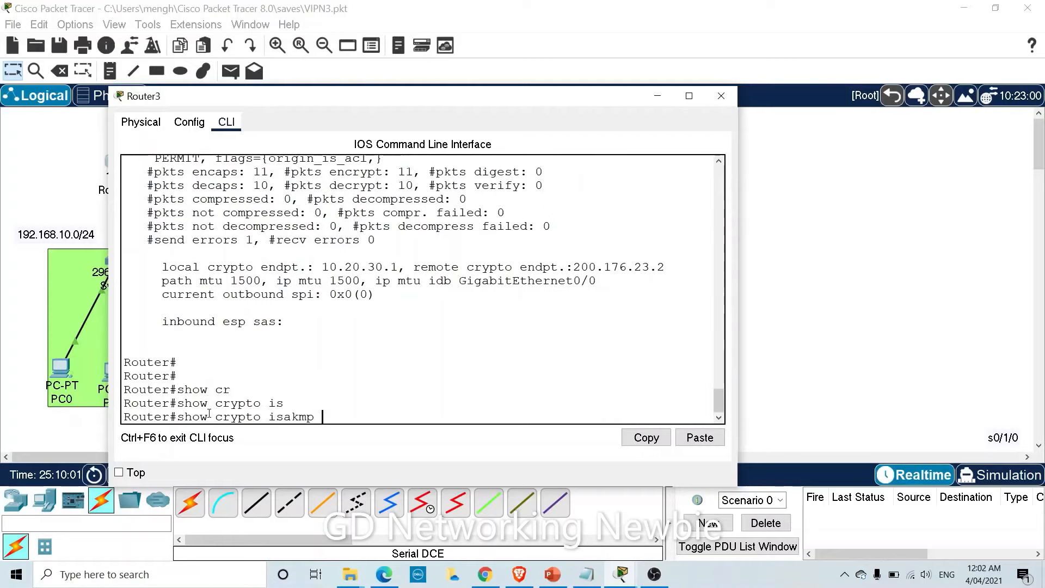
type("p")
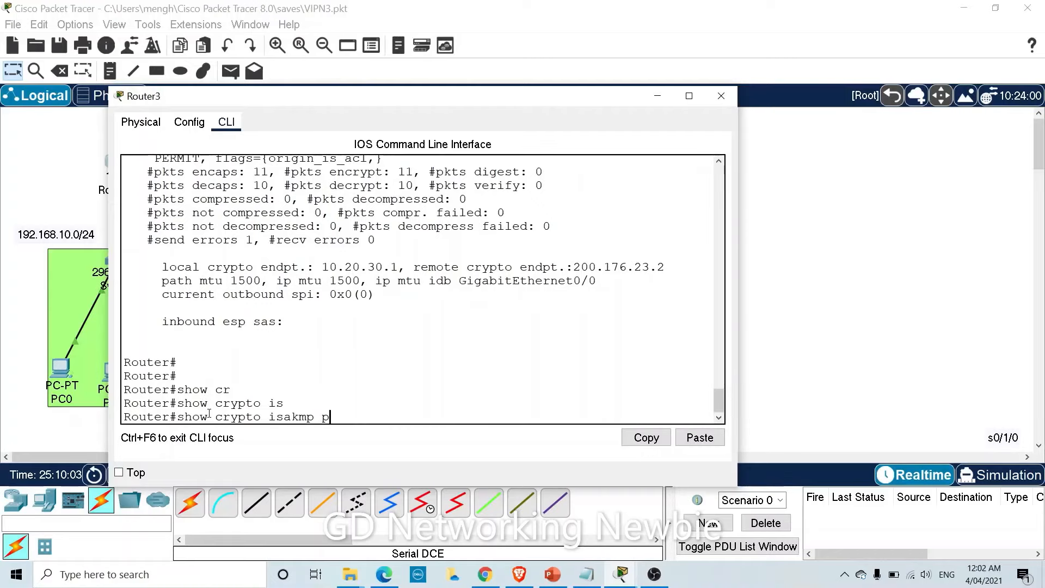
key("Tab")
key("Return")
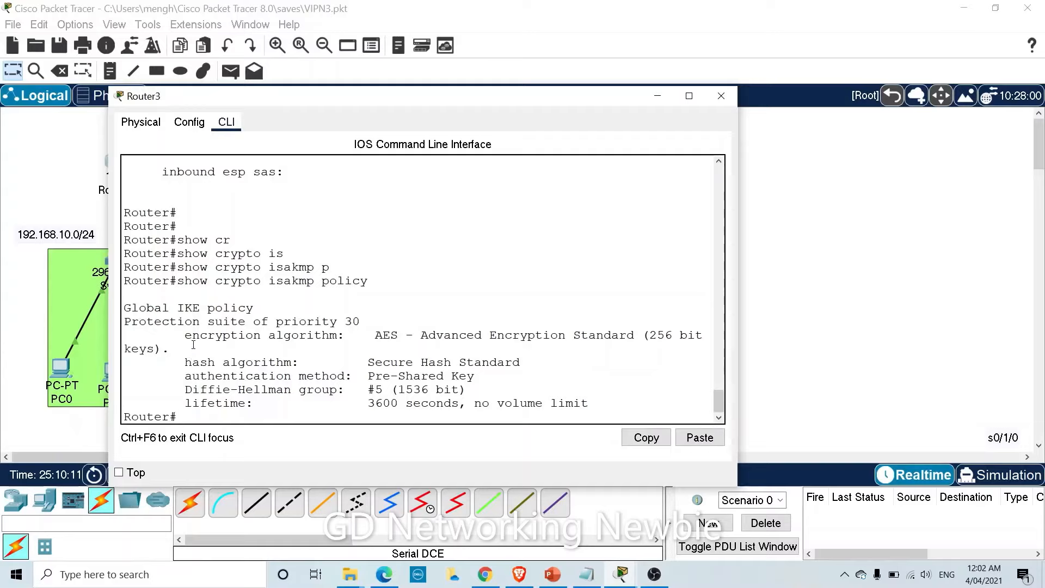
Review policy 30's fields: AES 256, SHA hash, pre-shared key, DH group 5.
left_click_drag(185, 340, 269, 338)
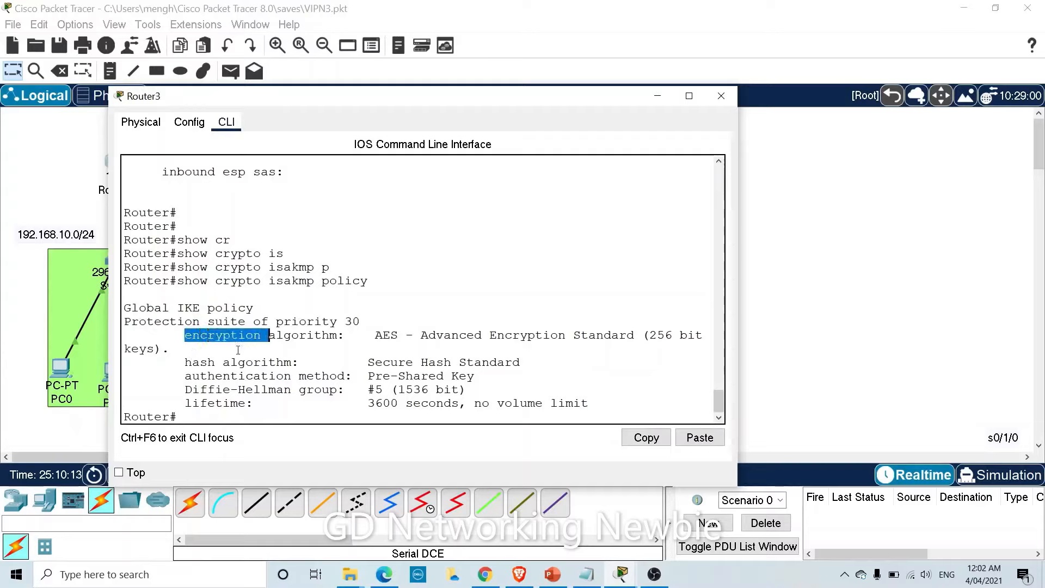
left_click_drag(185, 362, 263, 363)
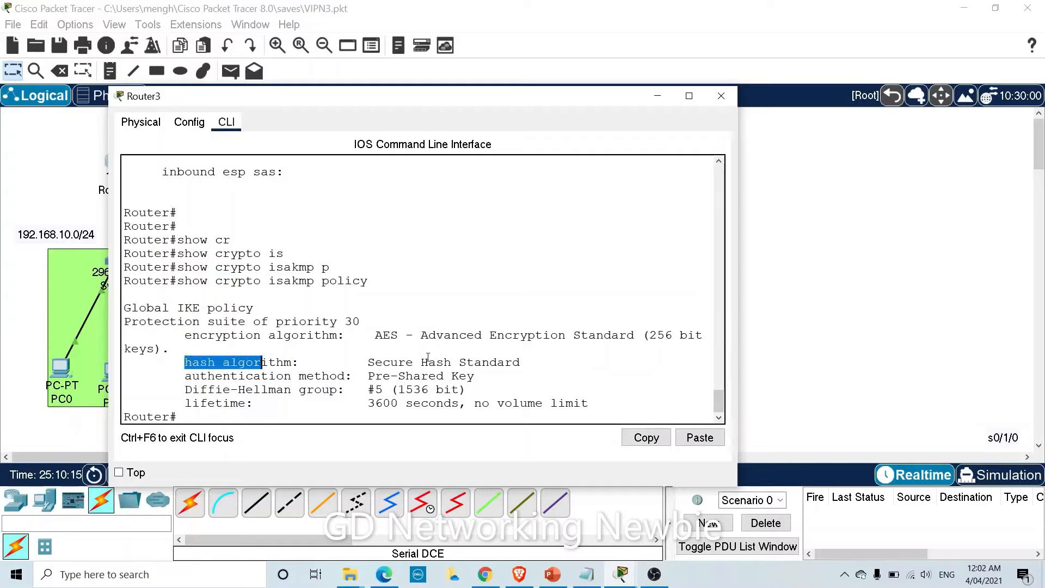
left_click_drag(185, 376, 300, 375)
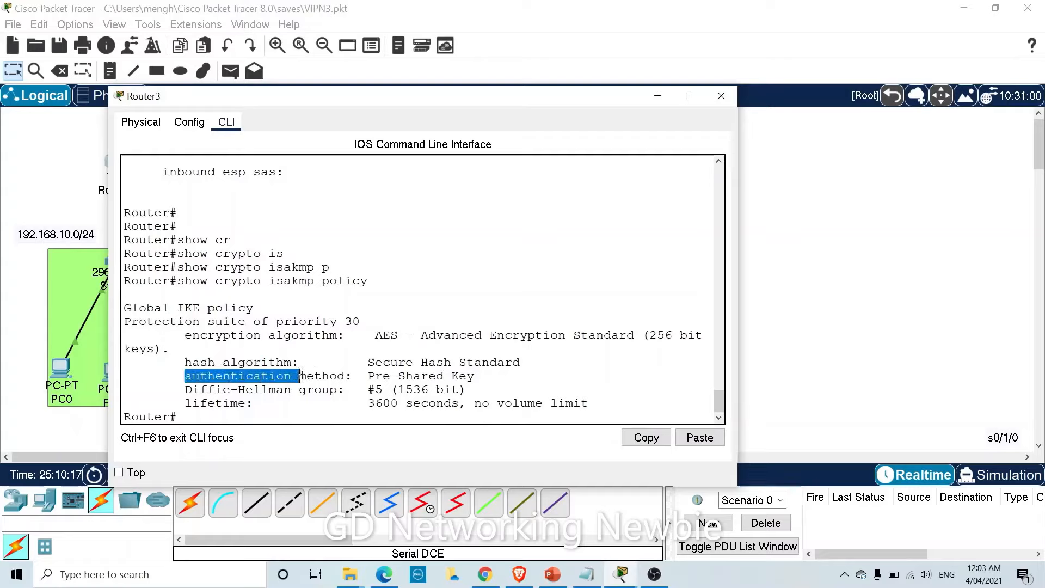
left_click_drag(192, 389, 285, 389)
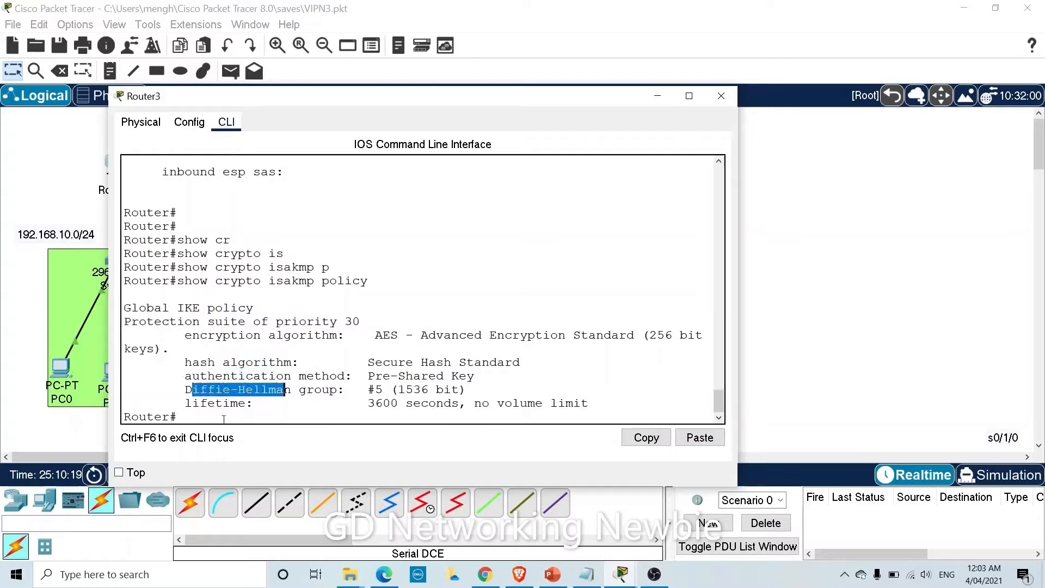
left_click(222, 417)
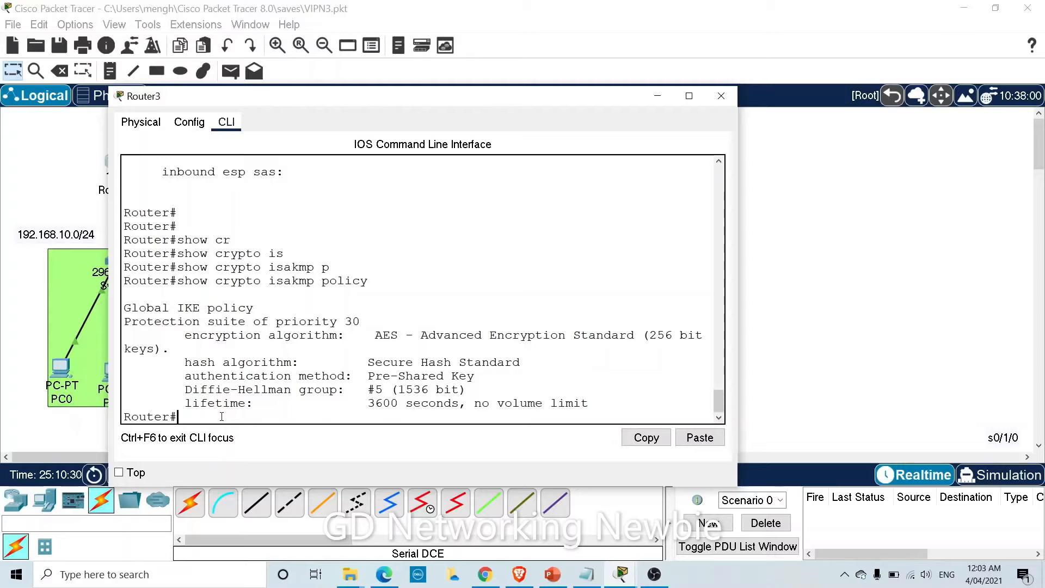
type("show cr")
key("Tab")
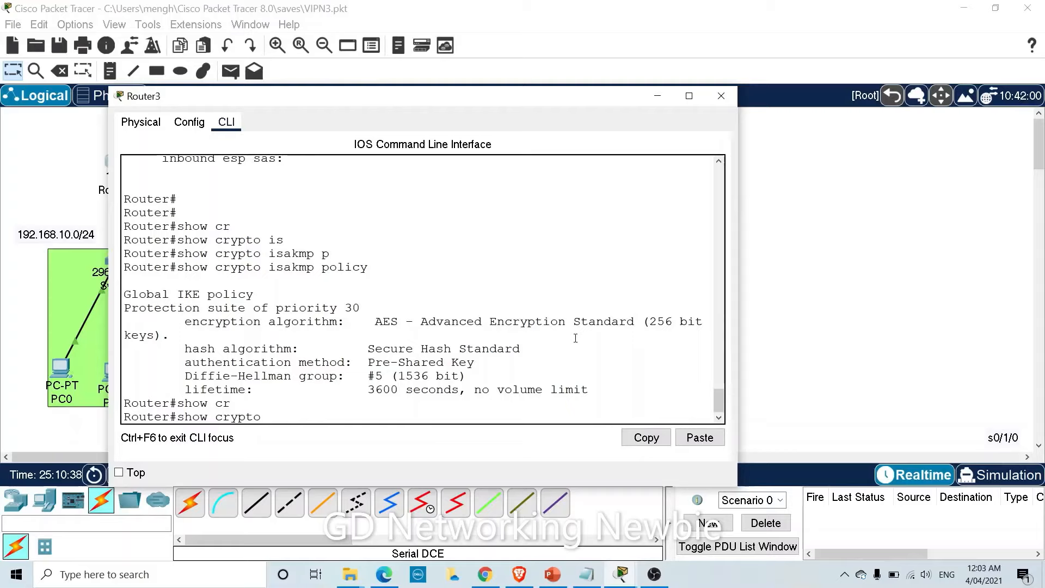
List transform set My-Trasnform-Set (esp-aes, esp-sha-hmac, tunnel mode) and widen the CLI window.
type("ip")
key("Tab")
type("t")
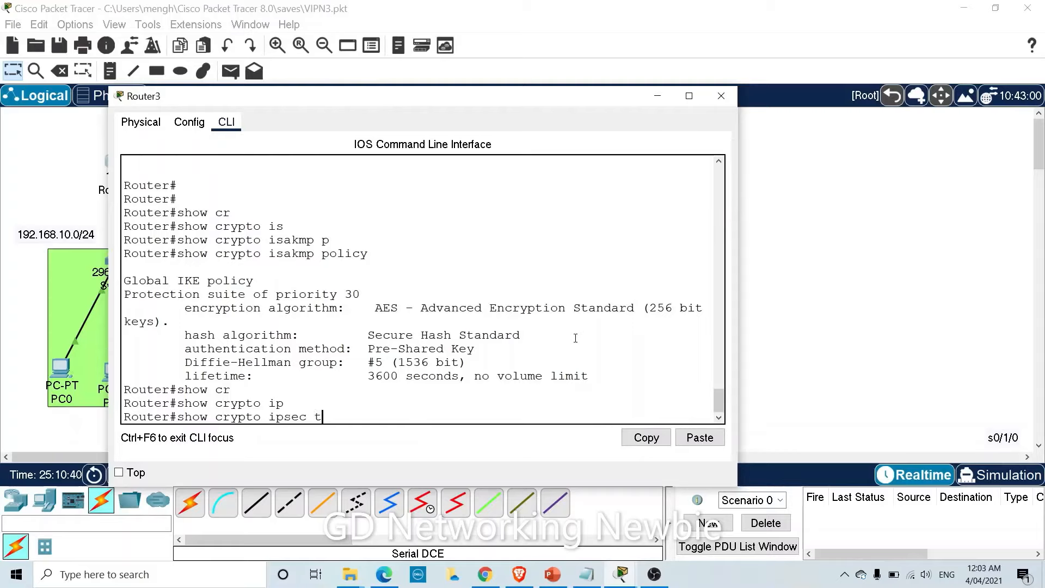
key("Tab")
key("Return")
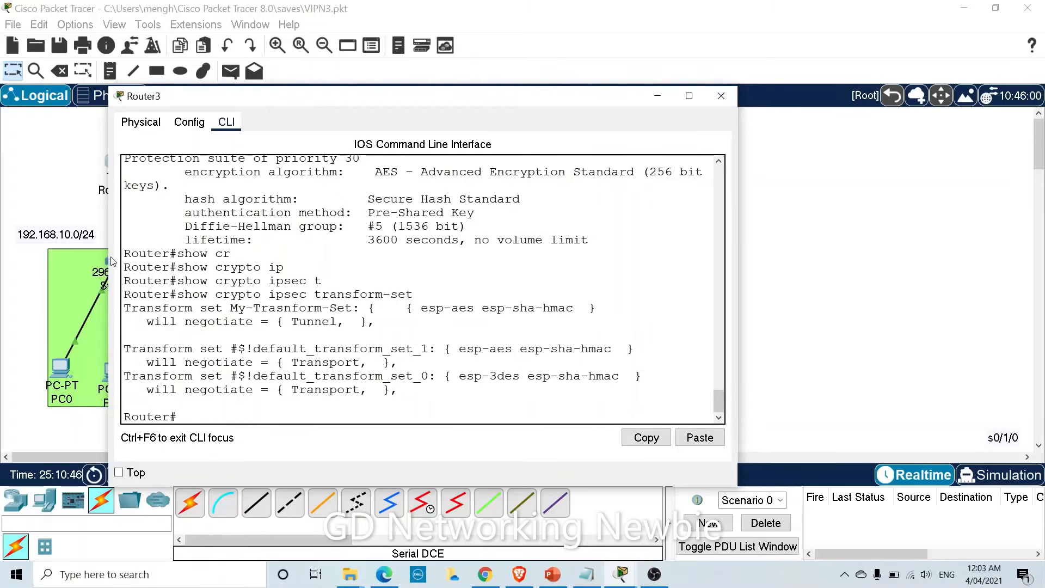
left_click_drag(109, 253, 33, 251)
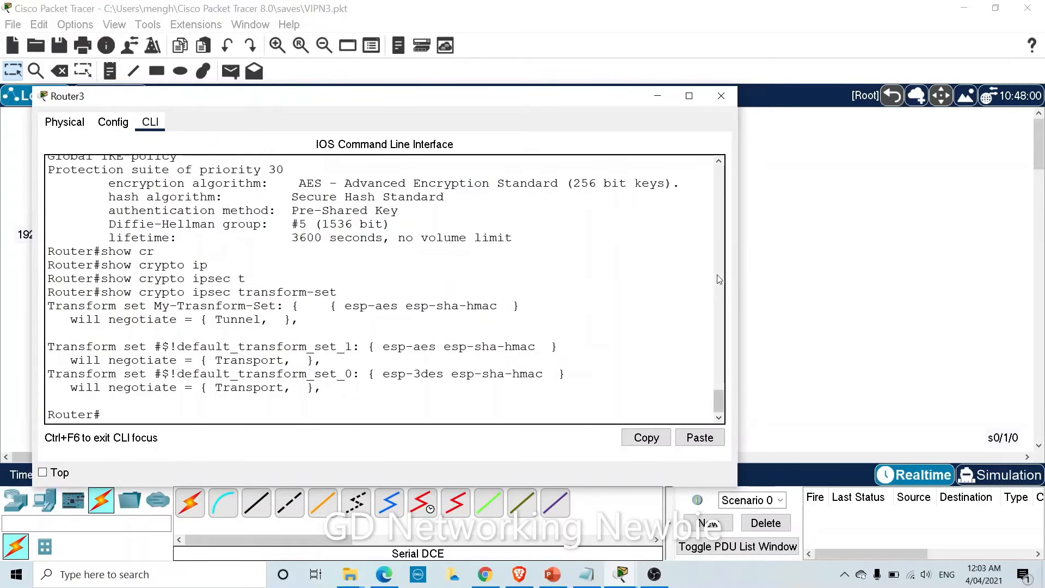
left_click_drag(739, 271, 834, 270)
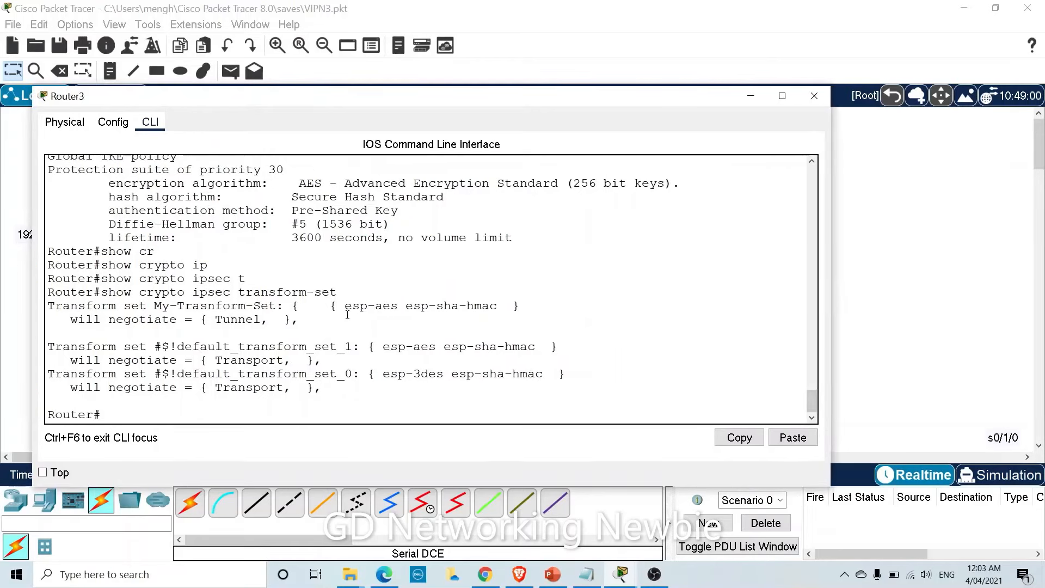